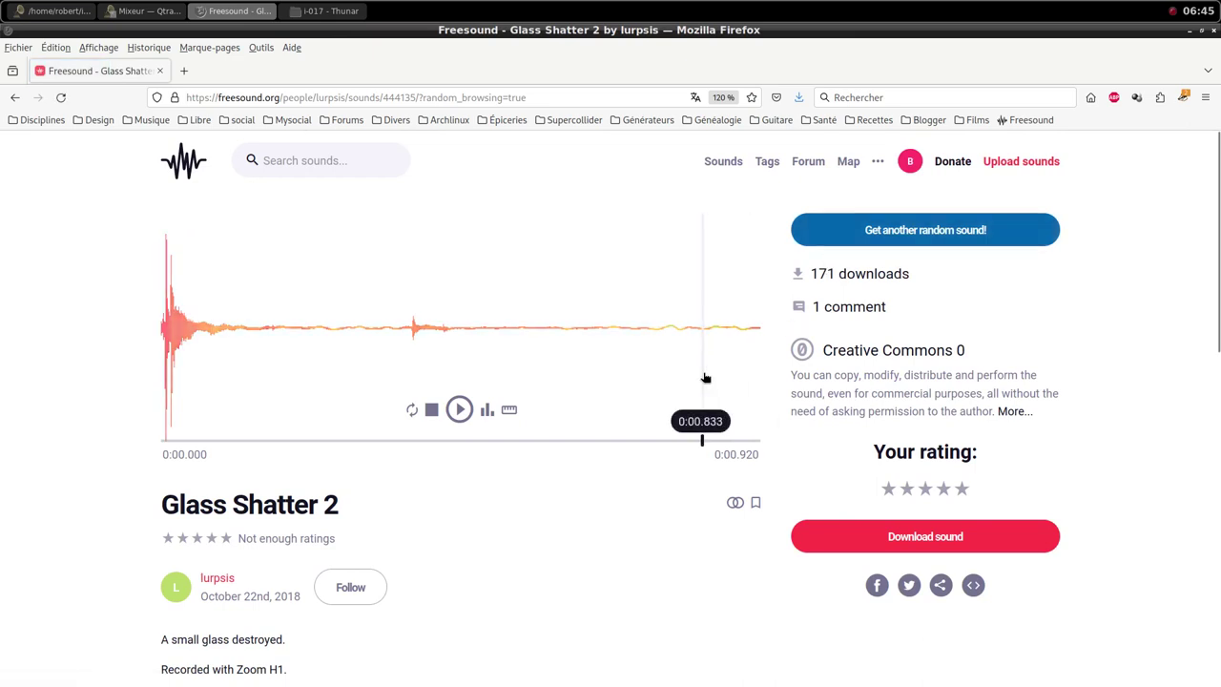
Download the Glass Shatter 2 sound as a FLAC file into the samples folder and dismiss the donation request
scroll(793, 444, down, 2)
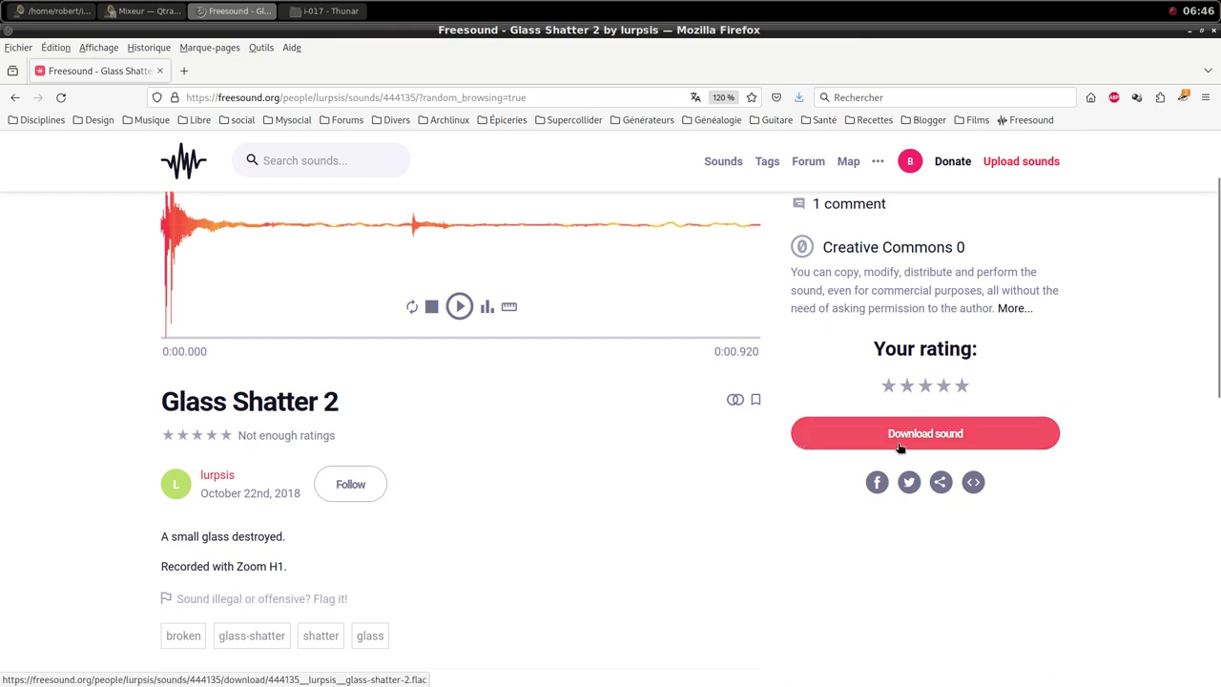
click(927, 536)
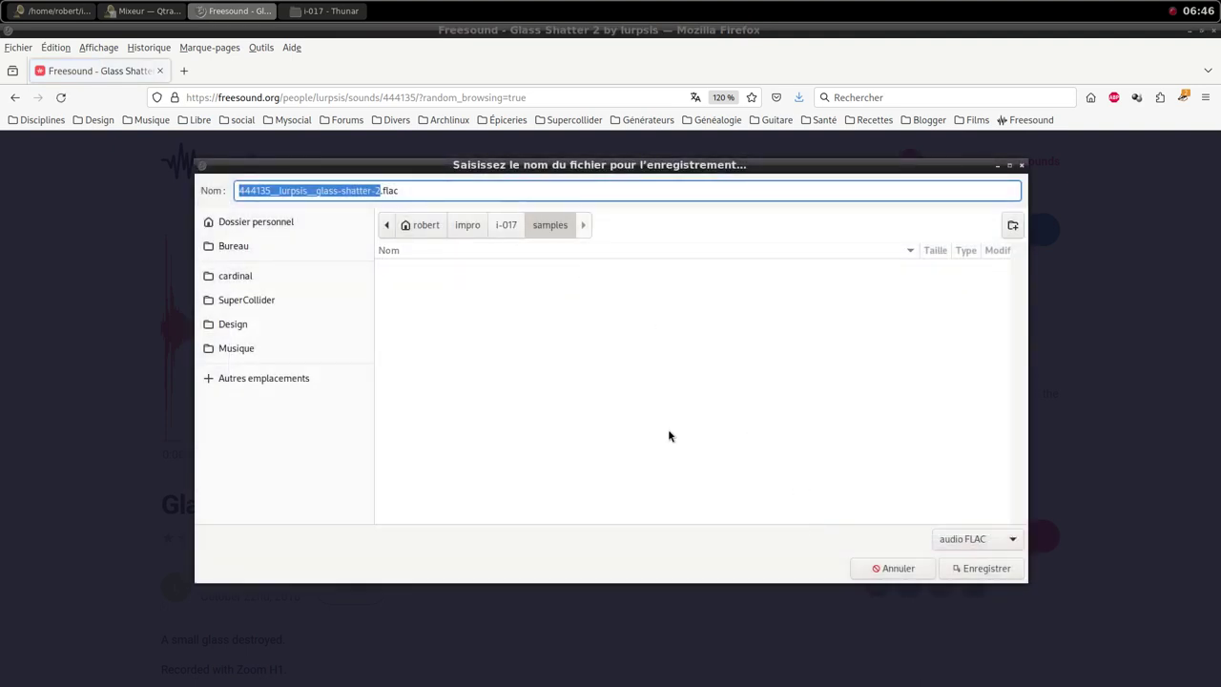
click(964, 568)
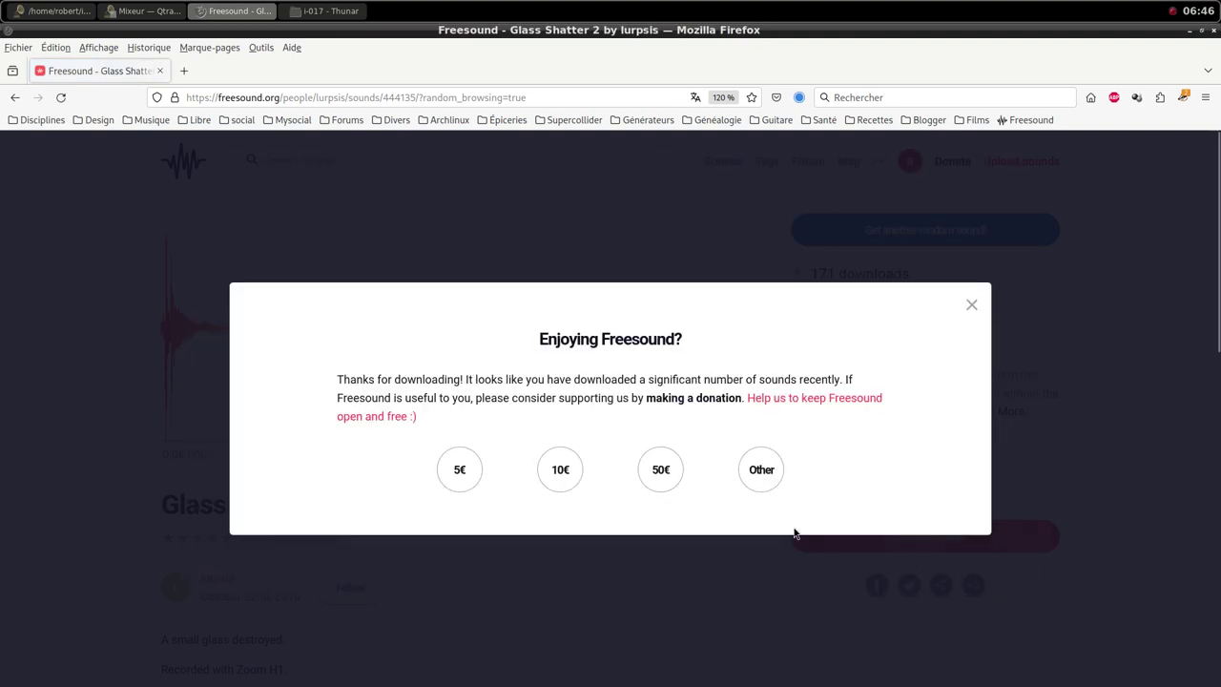
click(972, 306)
Switch to Qtractor and start a new track from the mixer with its type set to MIDI
middle_click(528, 2)
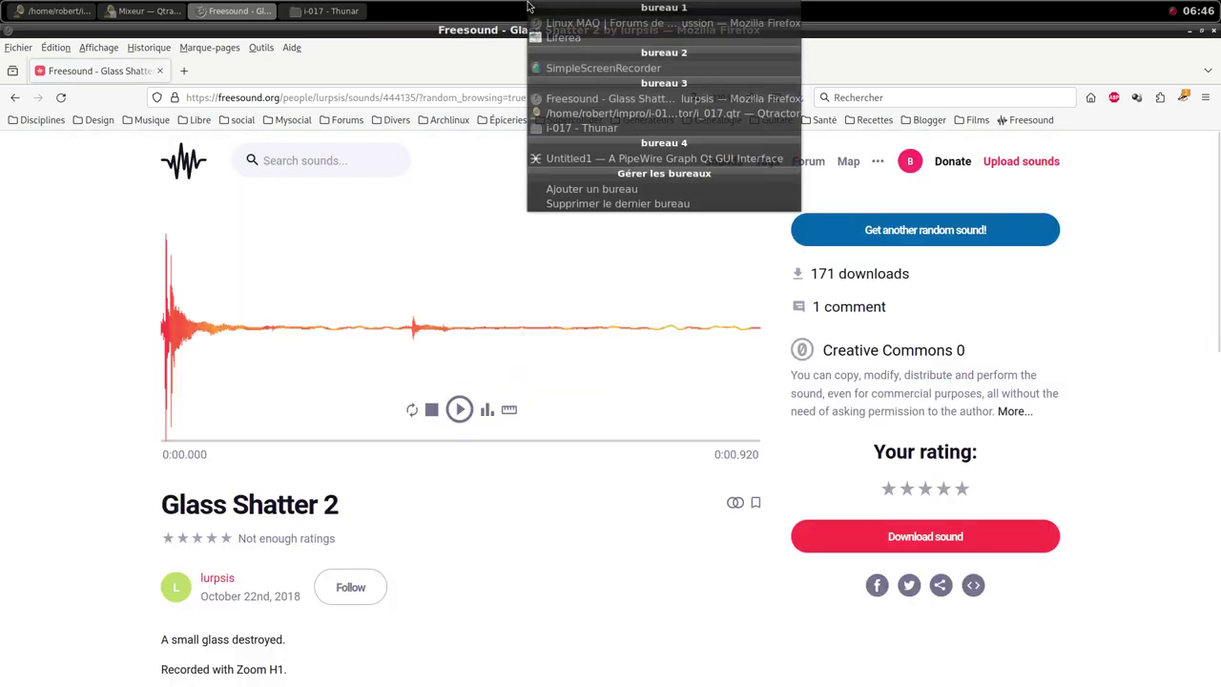
click(307, 73)
click(30, 13)
click(471, 349)
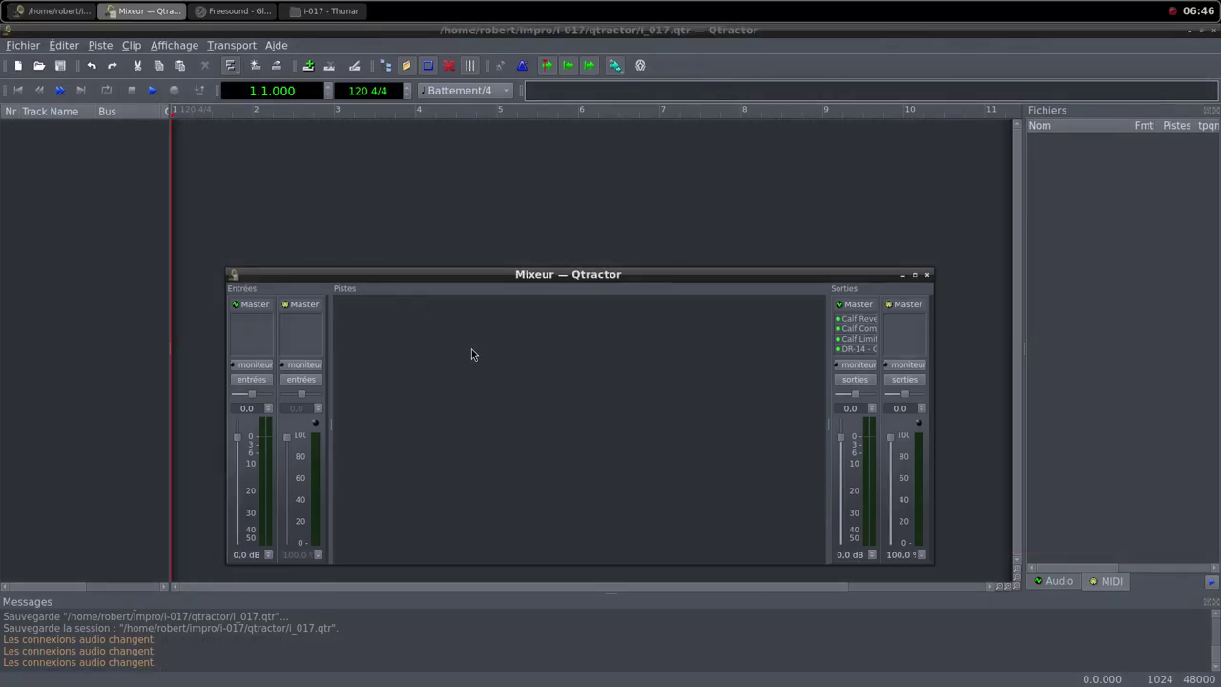
right_click(471, 349)
click(492, 355)
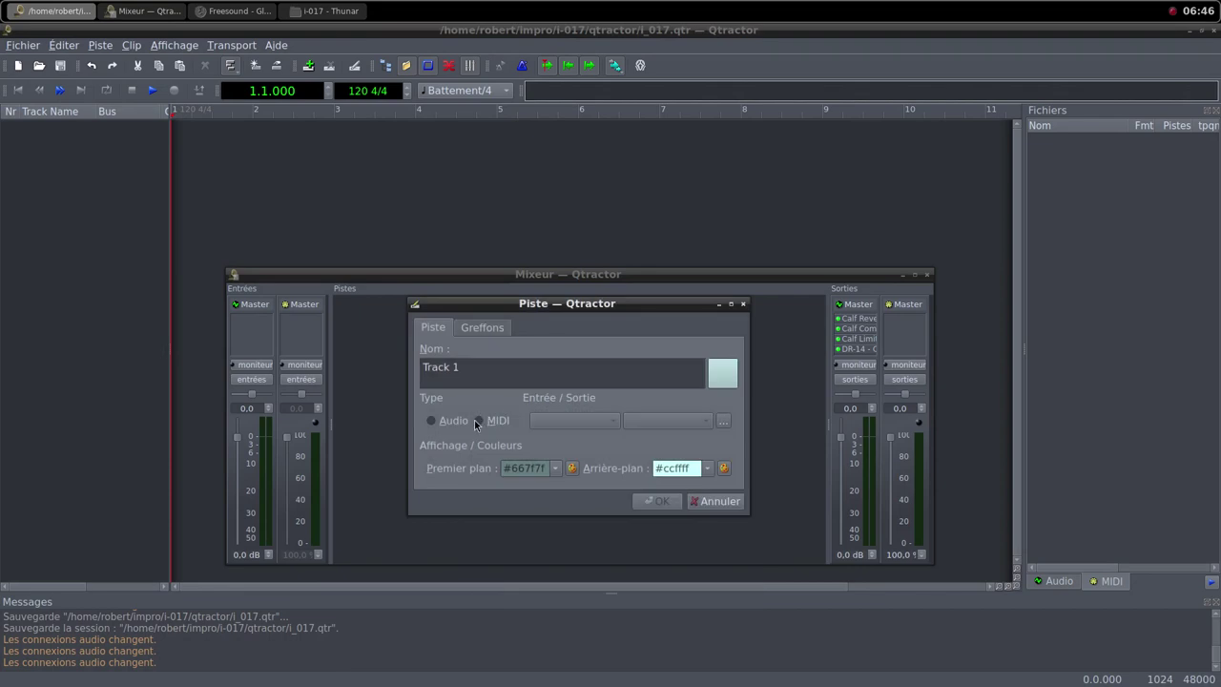
click(478, 420)
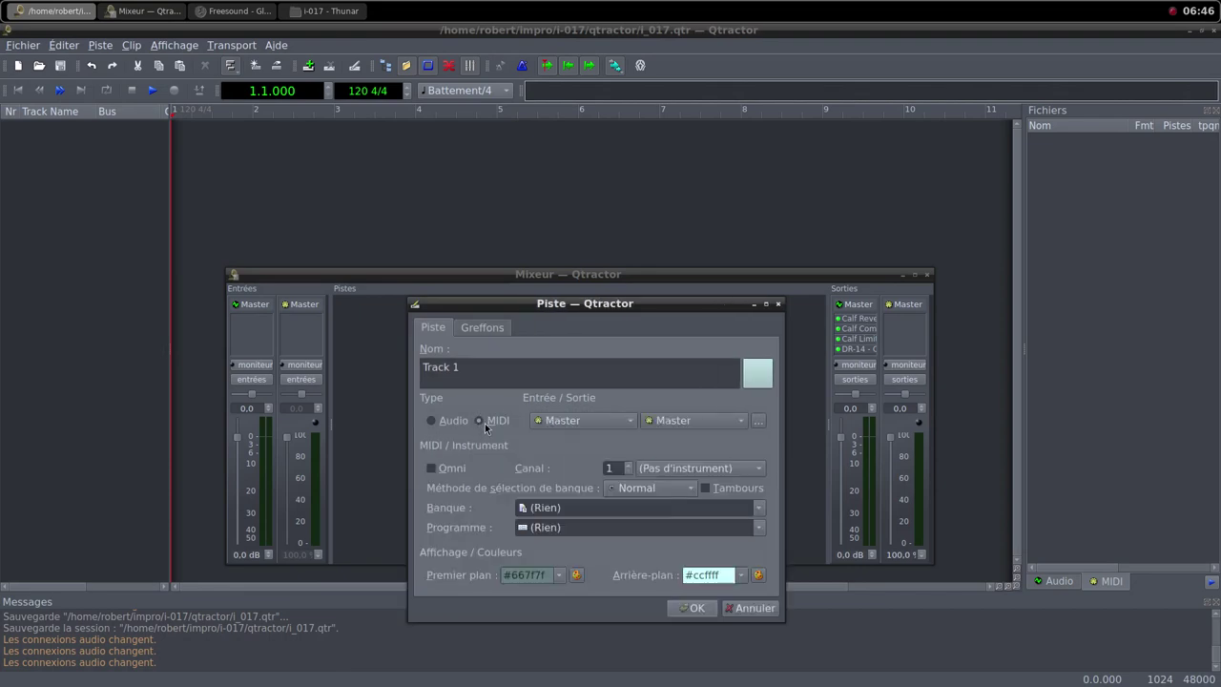
Find the samplv1 sampler among the LV2 plugins and add it to the new MIDI track
click(481, 328)
click(731, 353)
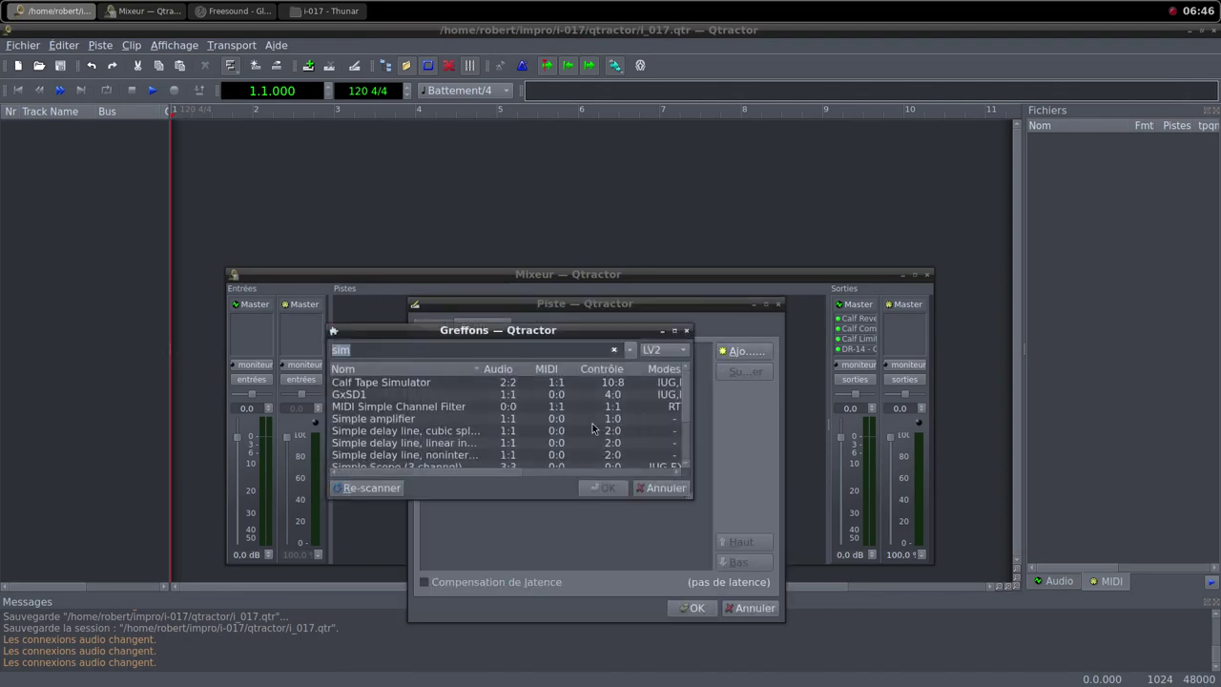
text(a)
scroll(448, 454, down, 2)
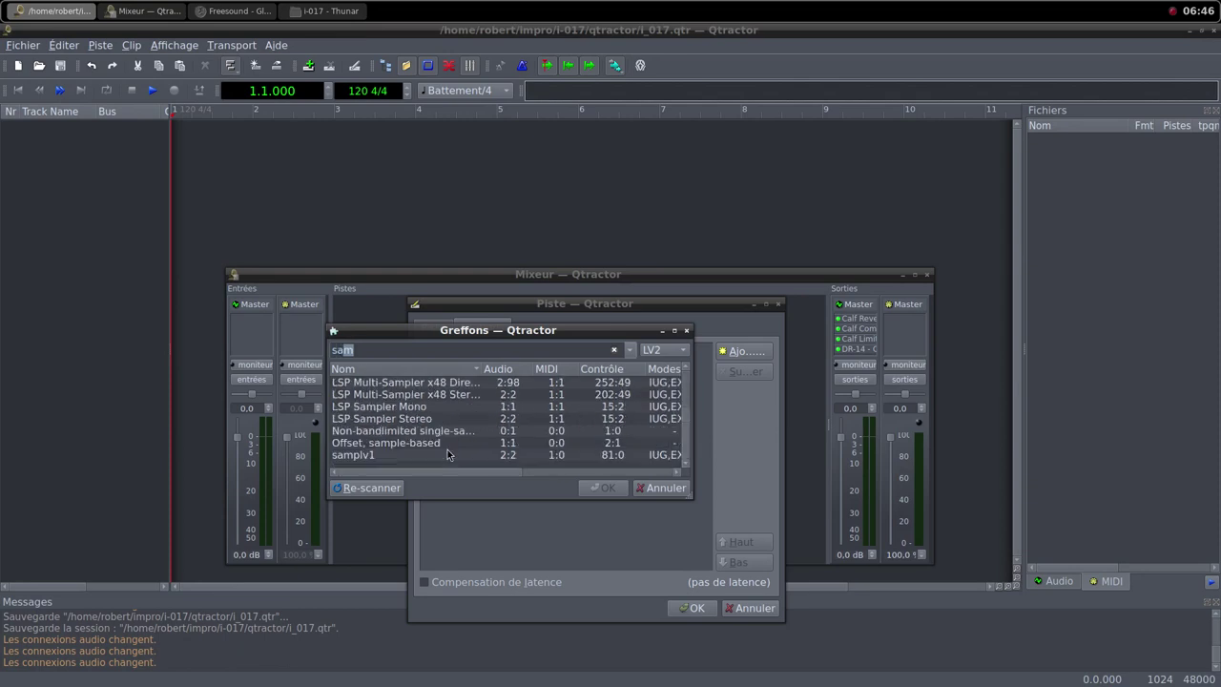
double_click(407, 456)
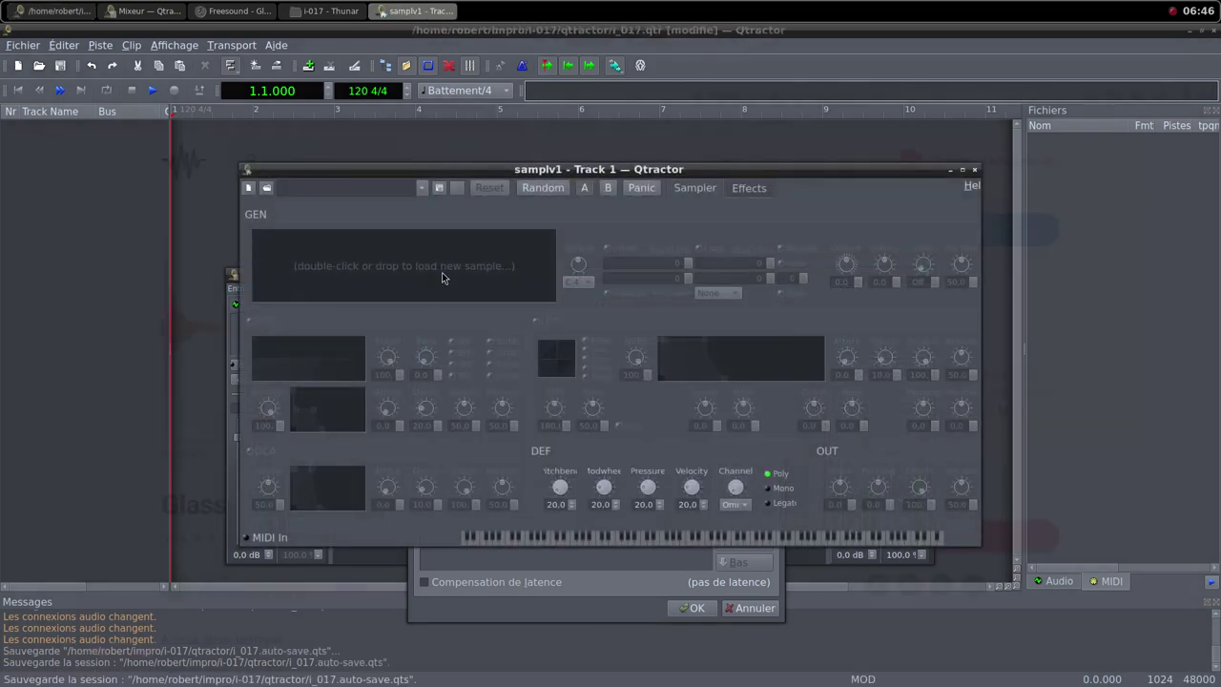
Load the glass-shatter-2 FLAC sample into samplv1 and set its DCA and OUT volumes to 100
double_click(441, 278)
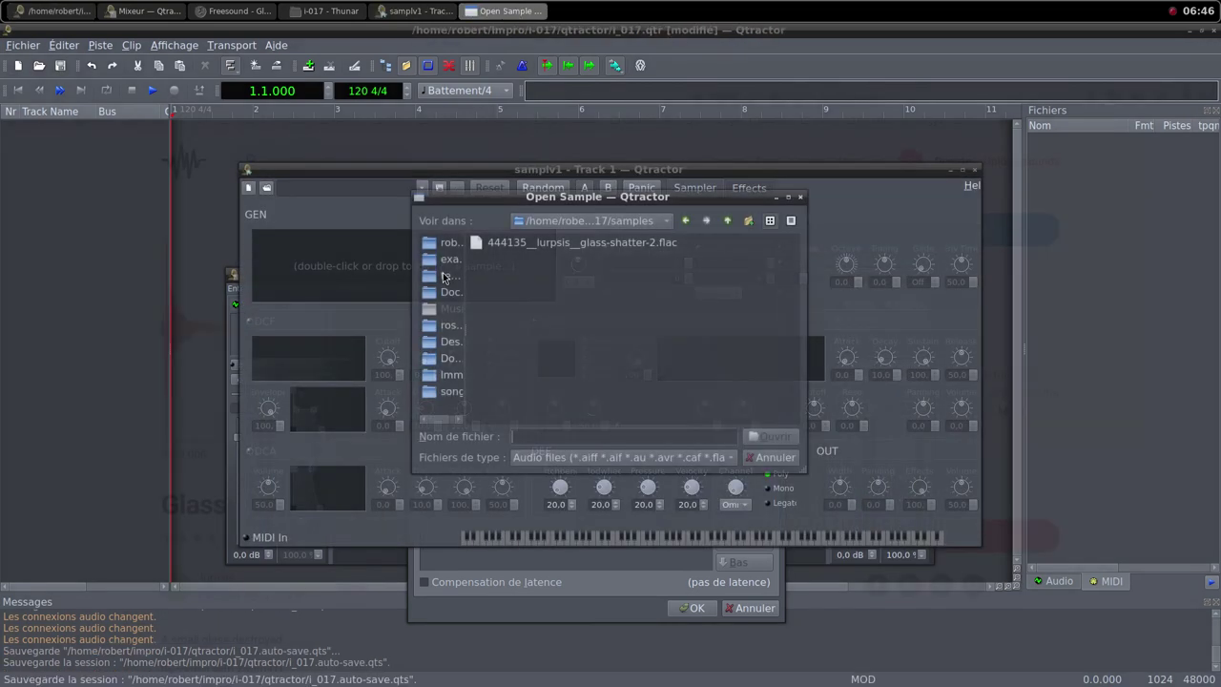
click(588, 244)
click(741, 441)
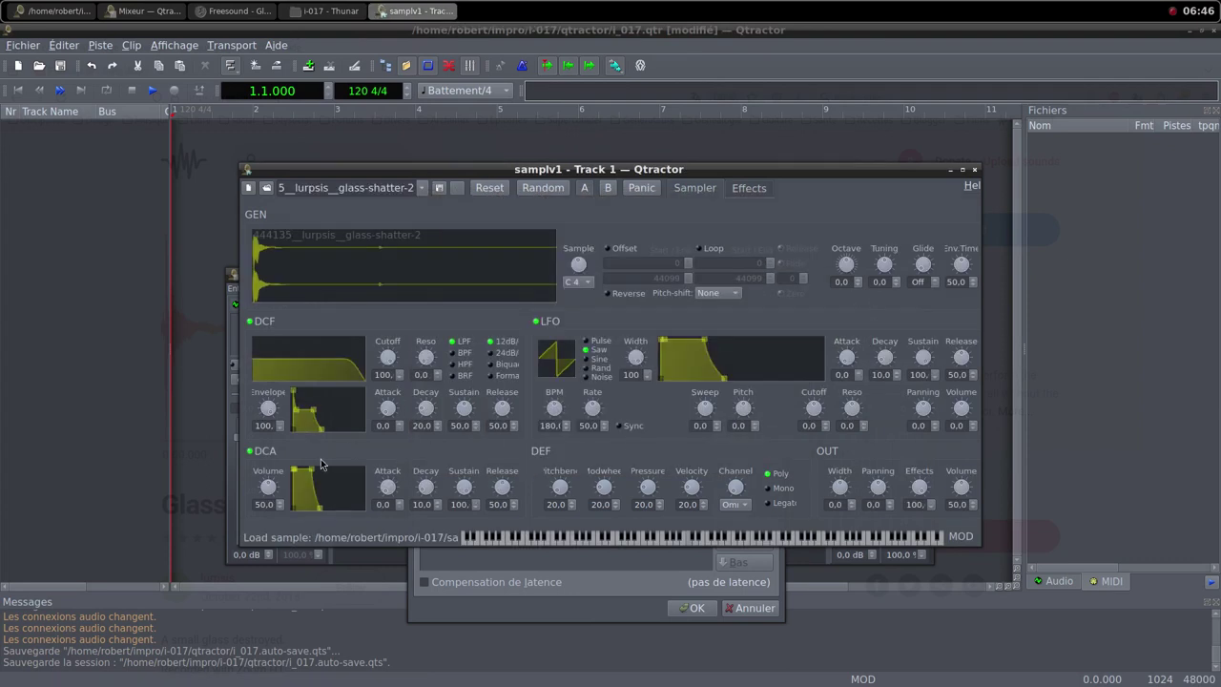
drag(269, 493, 288, 503)
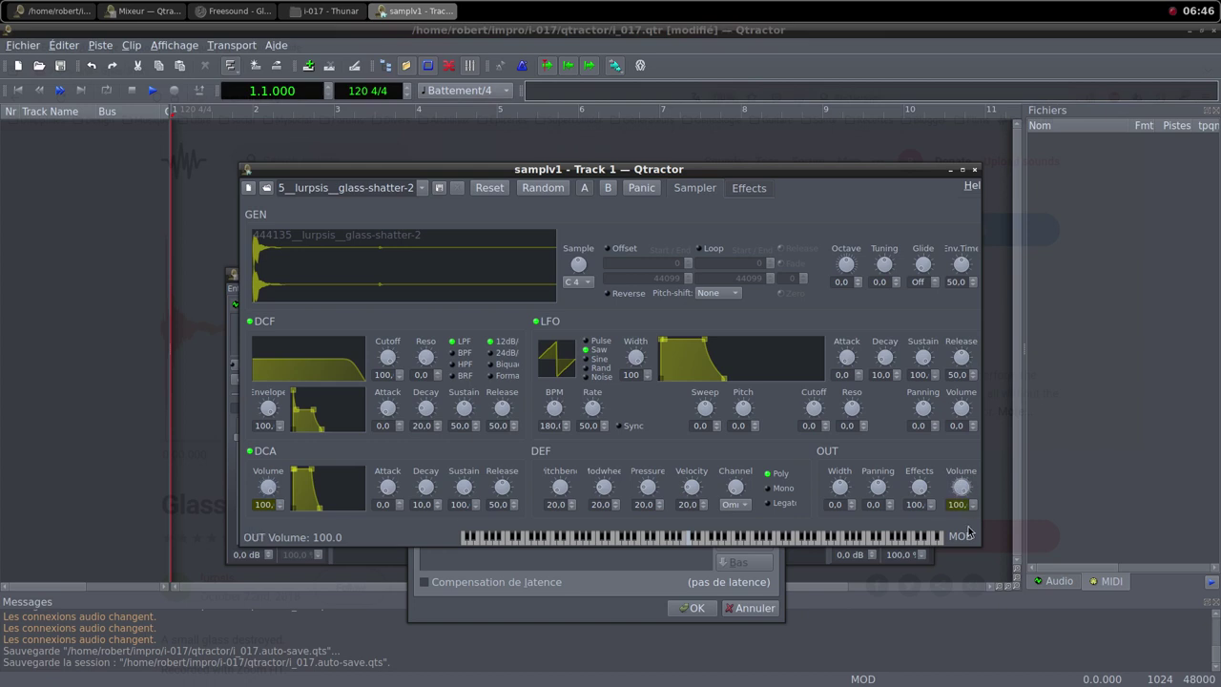
click(974, 169)
Add the Simple amplifier plugin after samplv1 and create the track with these plugins
click(743, 351)
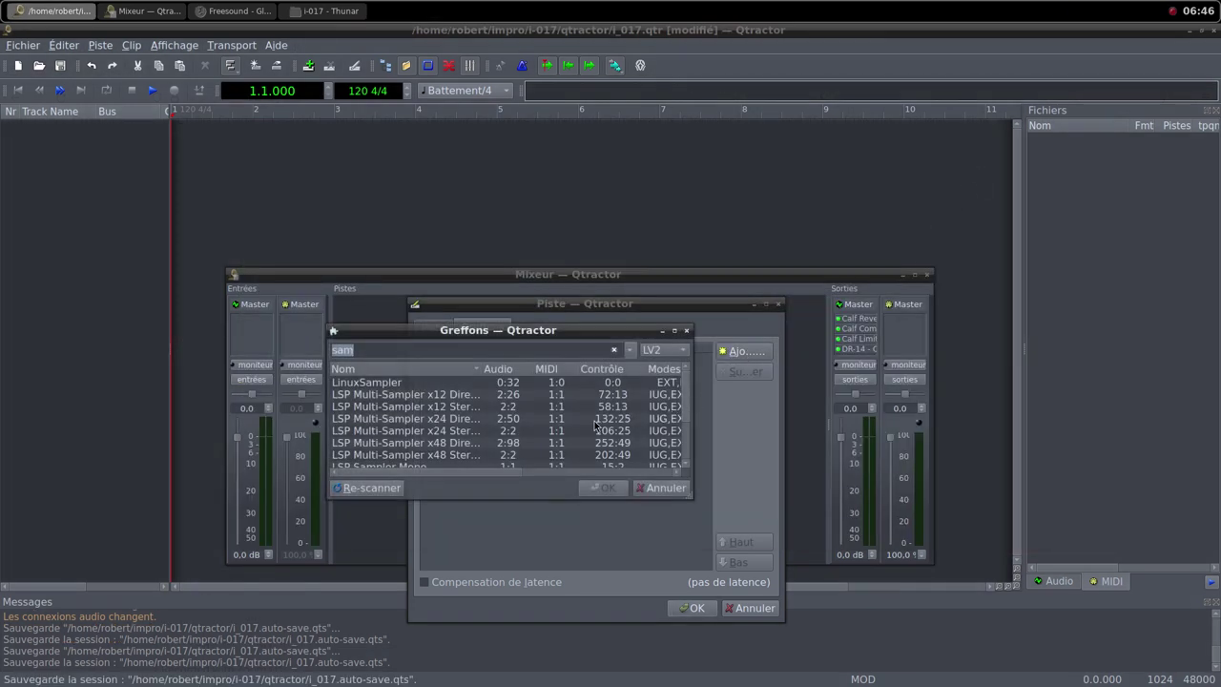
scroll(458, 430, down, 1)
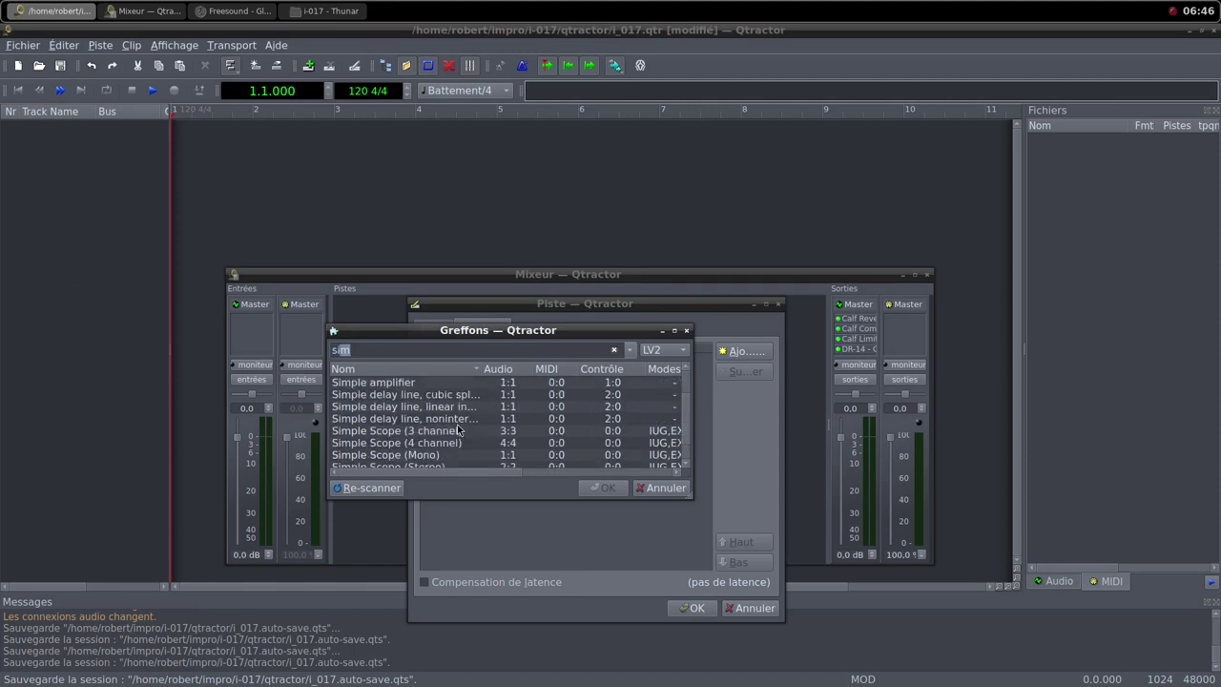
scroll(458, 429, up, 1)
double_click(420, 419)
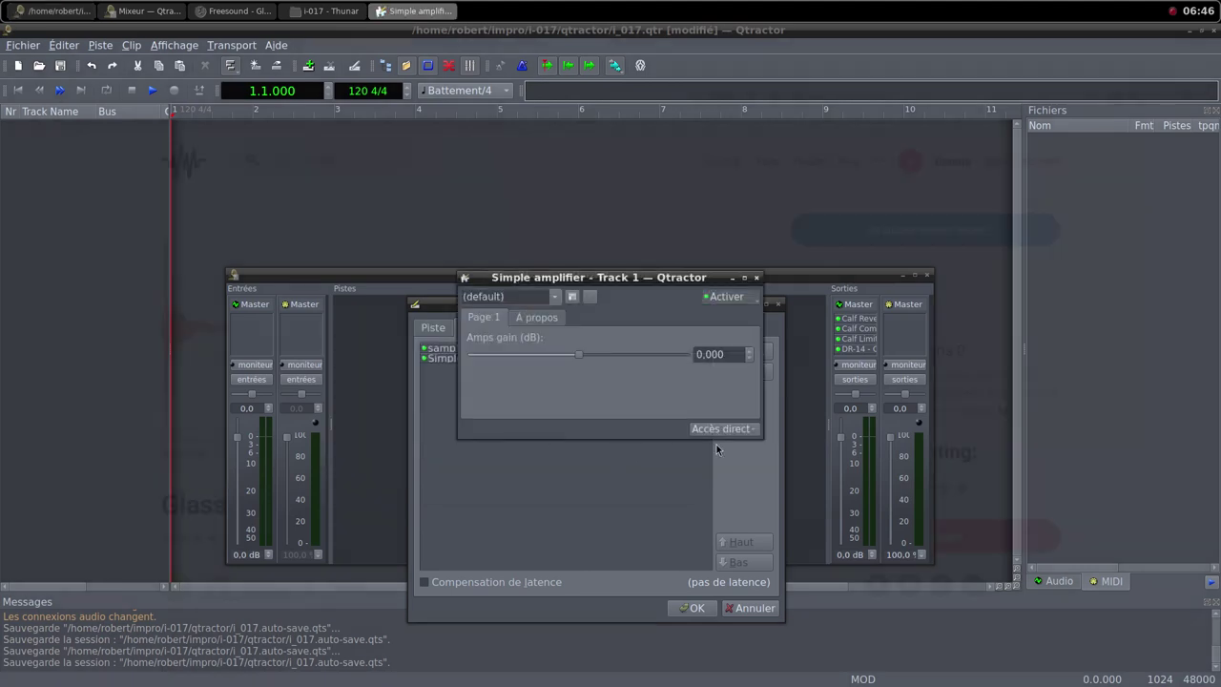
click(756, 278)
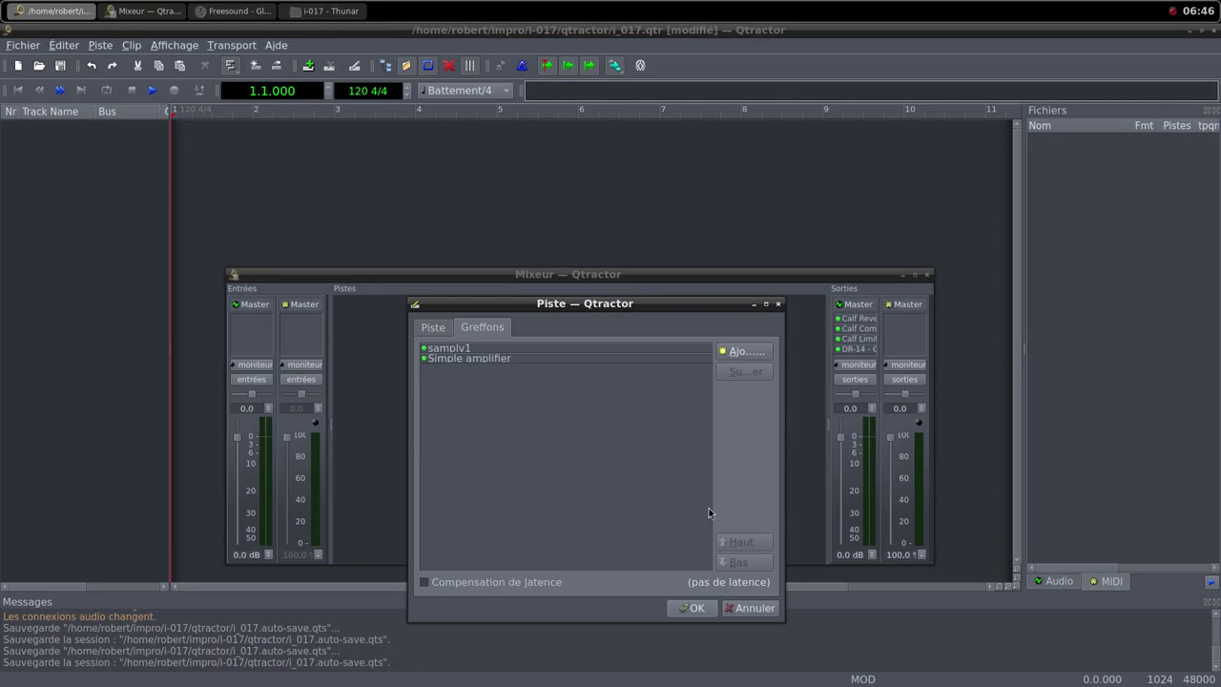
click(695, 608)
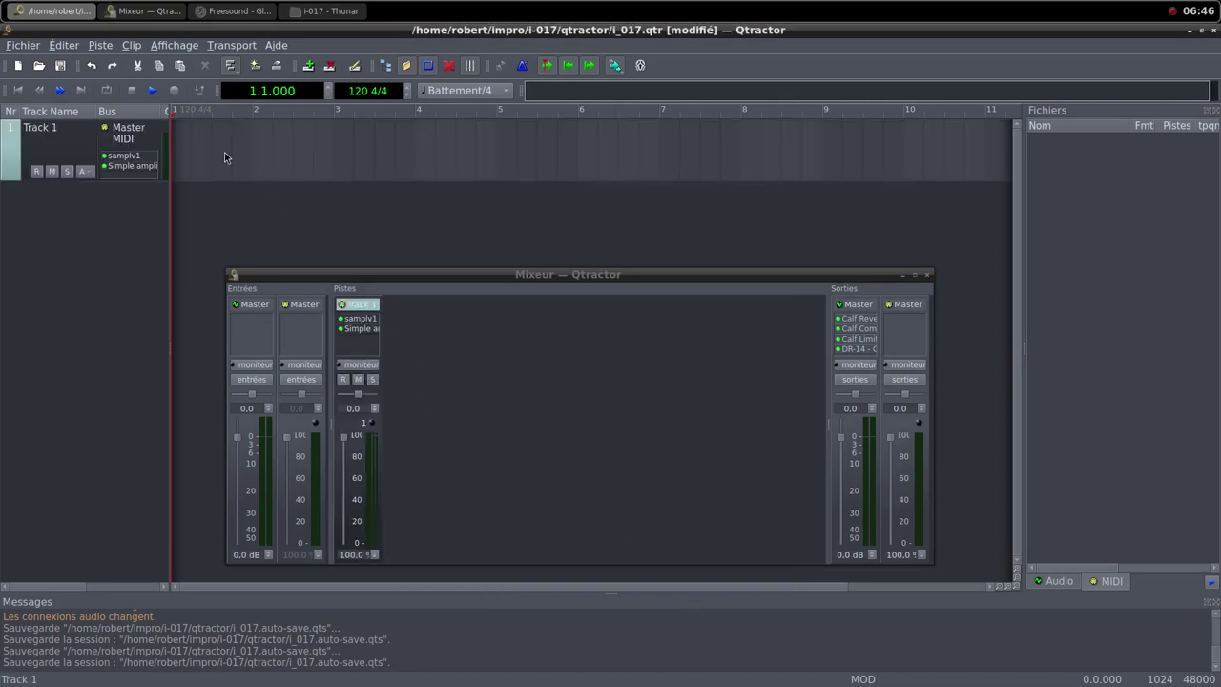
Create a new MIDI clip at the start of Track 1 and size it to four bars
right_click(224, 157)
mouse_move(449, 391)
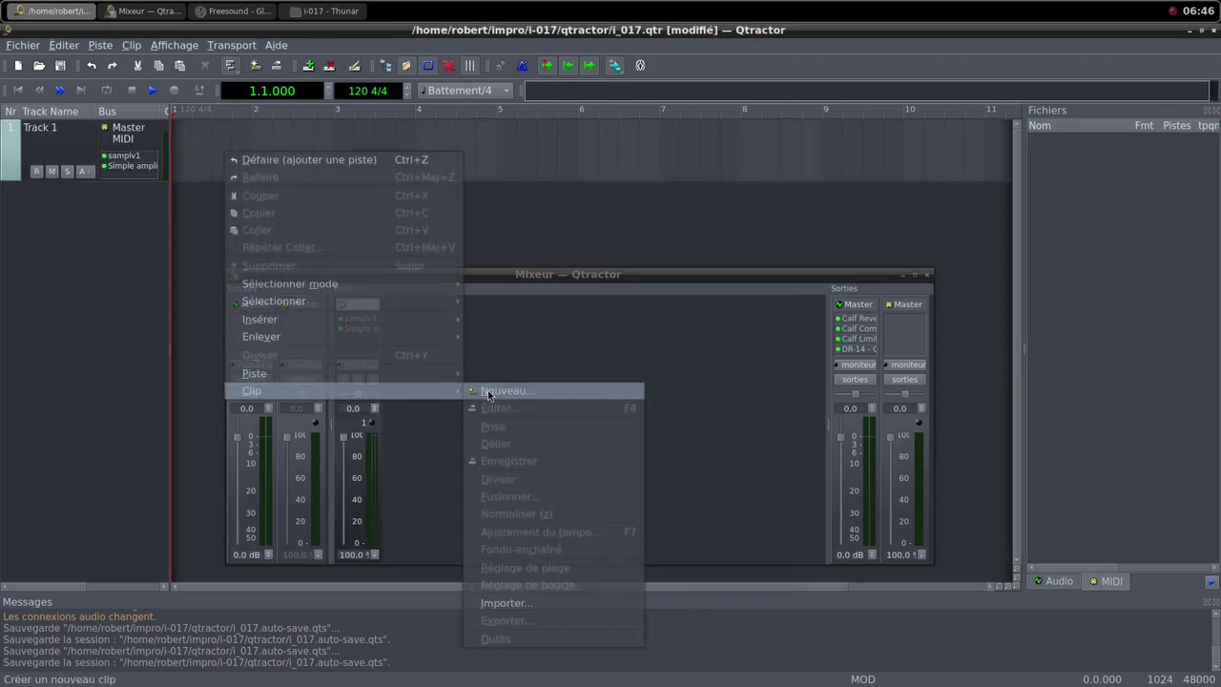
click(488, 393)
drag(251, 145, 482, 180)
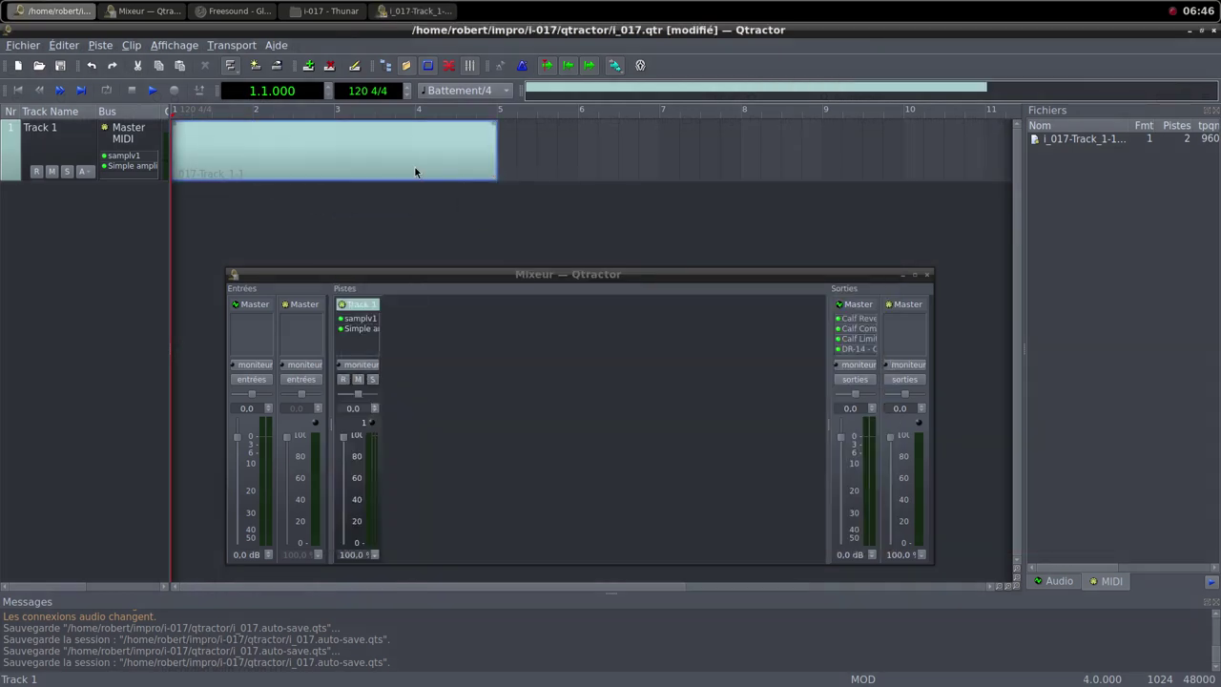
Set the loop range to the clip's extent and lower Track 1's volume to 0 %
right_click(415, 172)
mouse_move(548, 404)
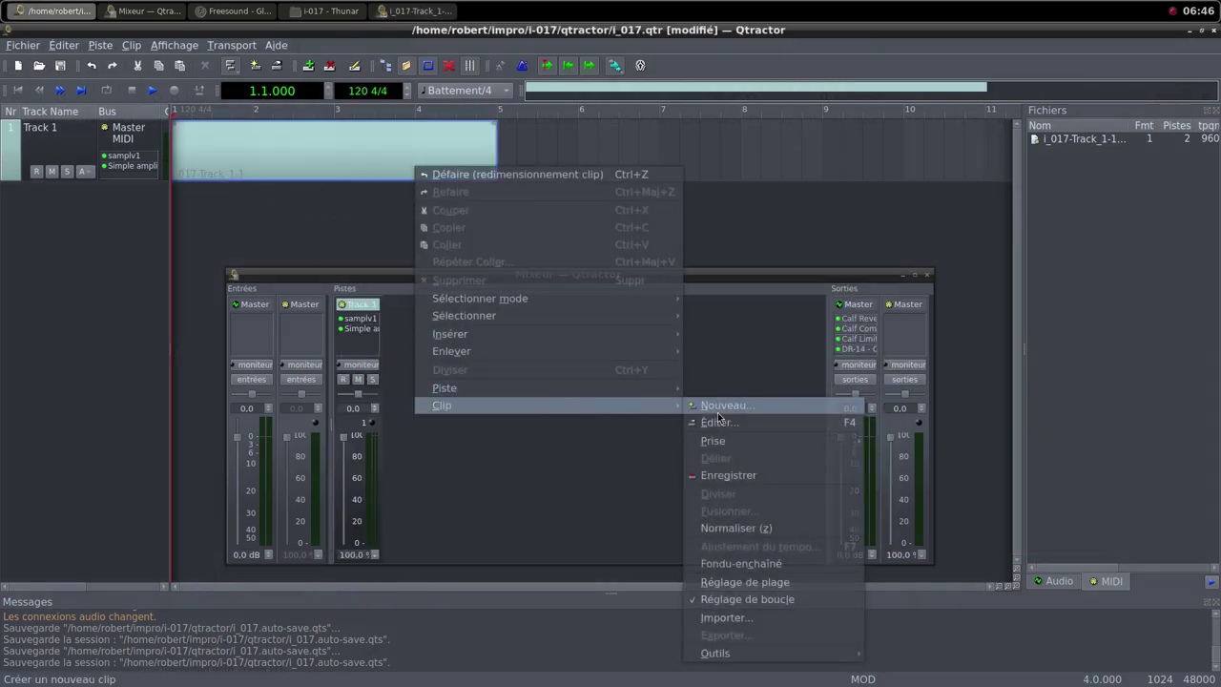
click(766, 599)
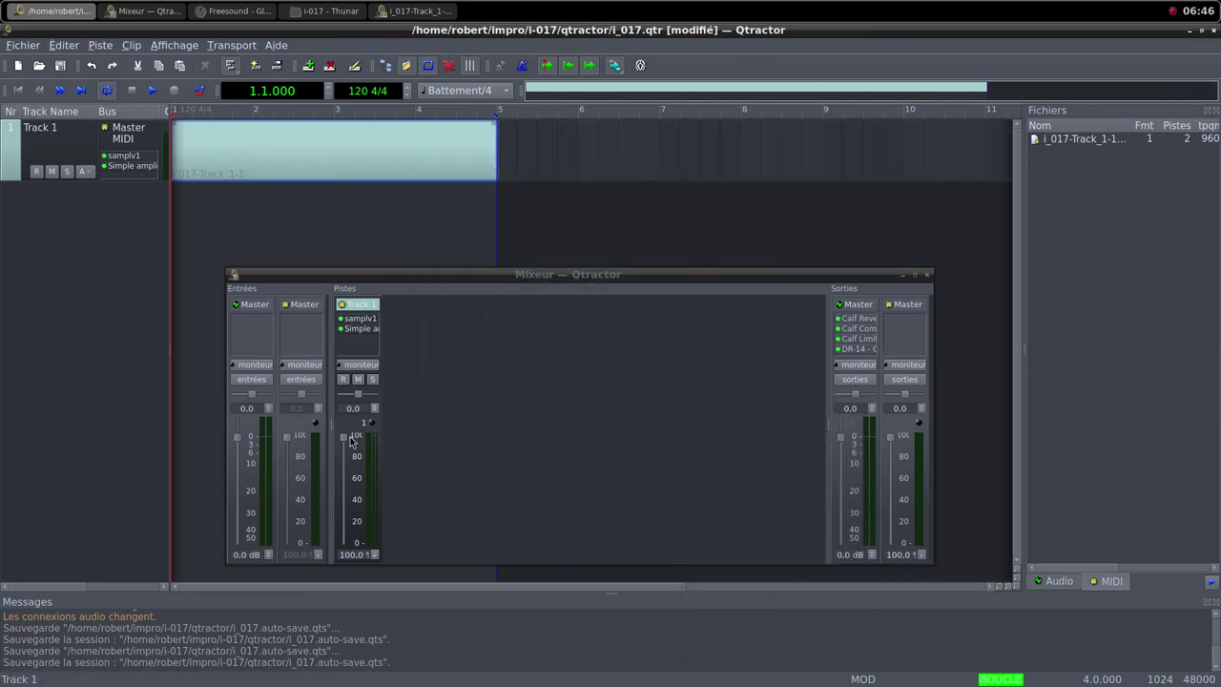
drag(347, 438, 371, 594)
Fill the clip with eight one-beat C4 notes, one every two beats from bar 1, and close its editor
double_click(351, 158)
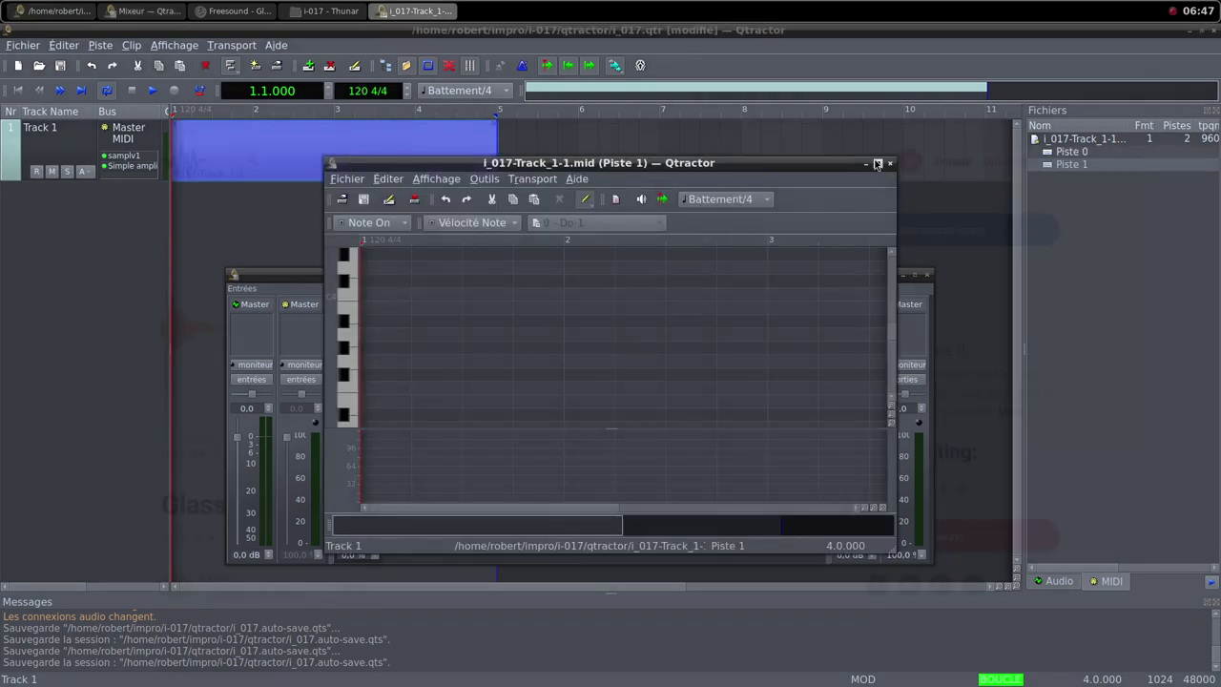
click(878, 164)
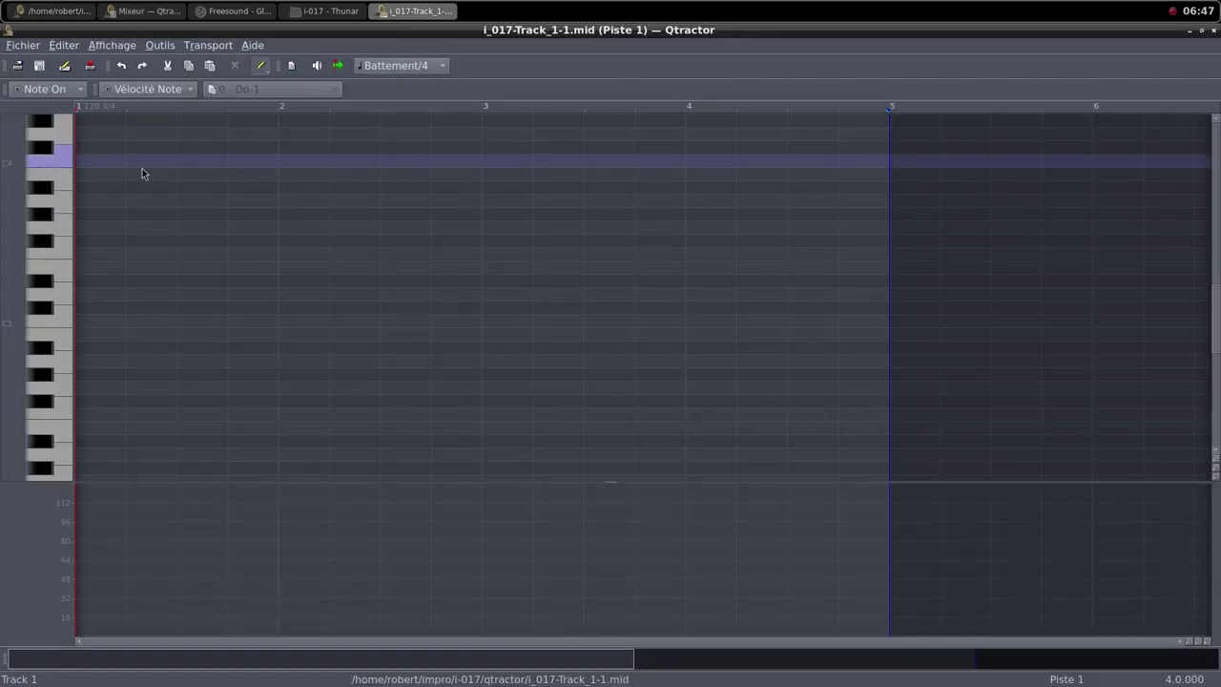
click(92, 162)
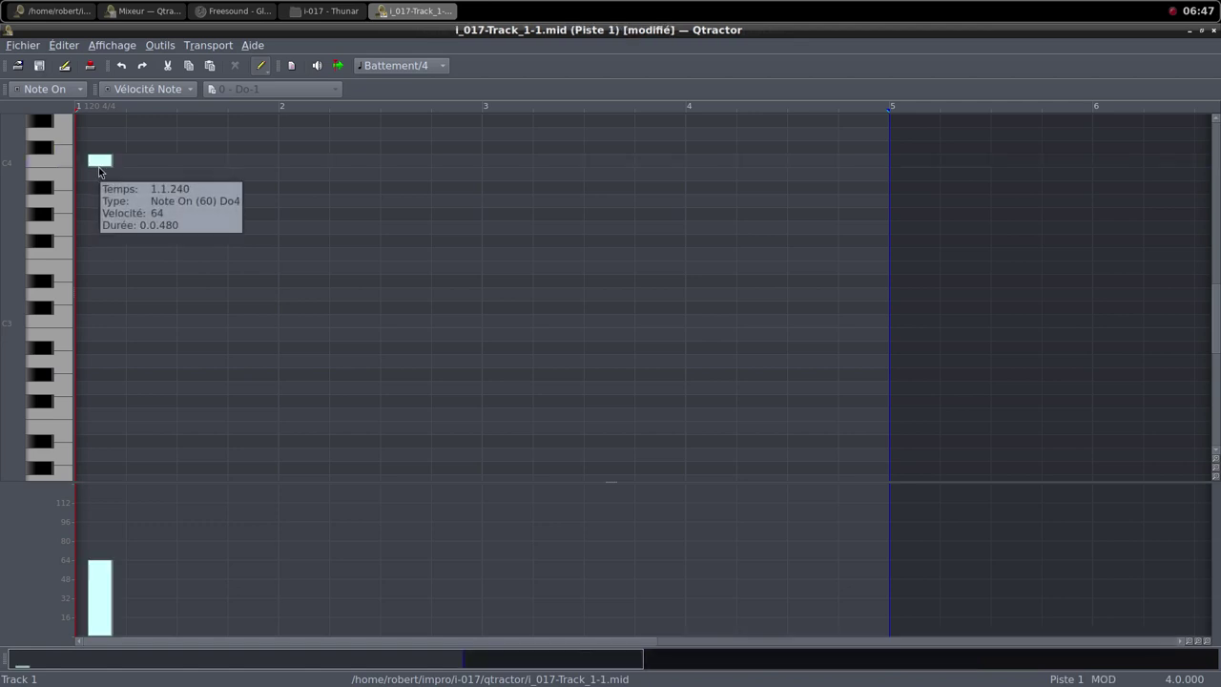
mouse_move(88, 160)
mouse_down()
mouse_move(78, 161)
mouse_move(844, 159)
mouse_up()
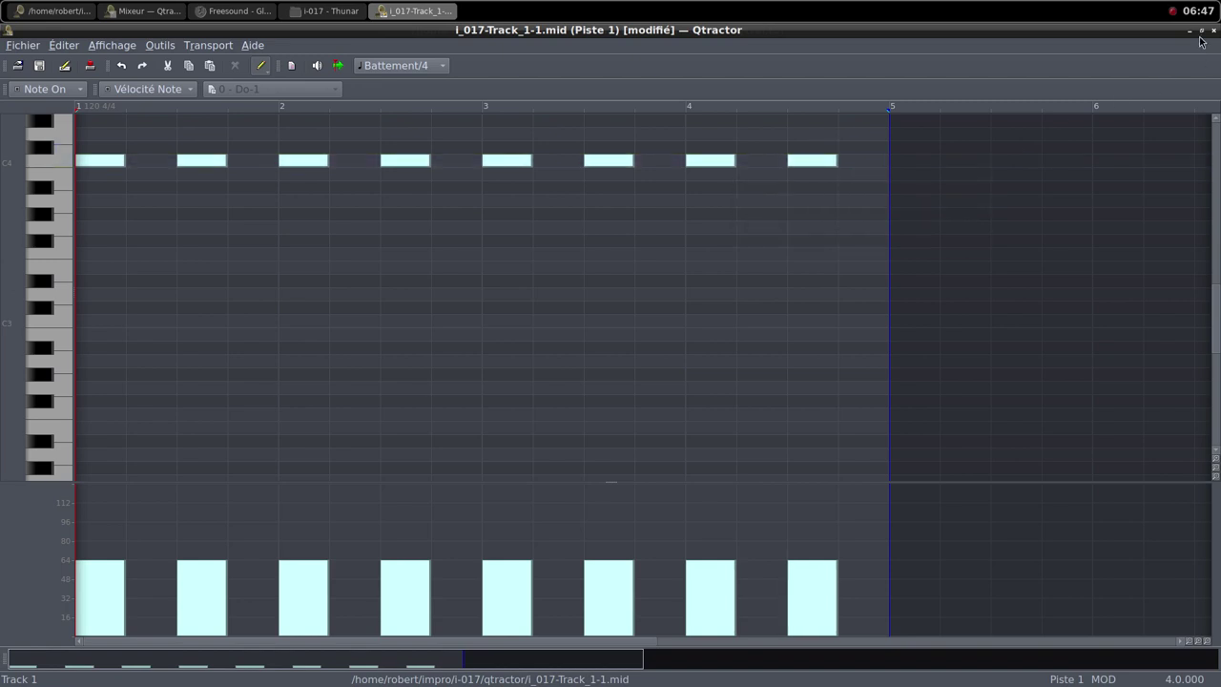
click(1202, 32)
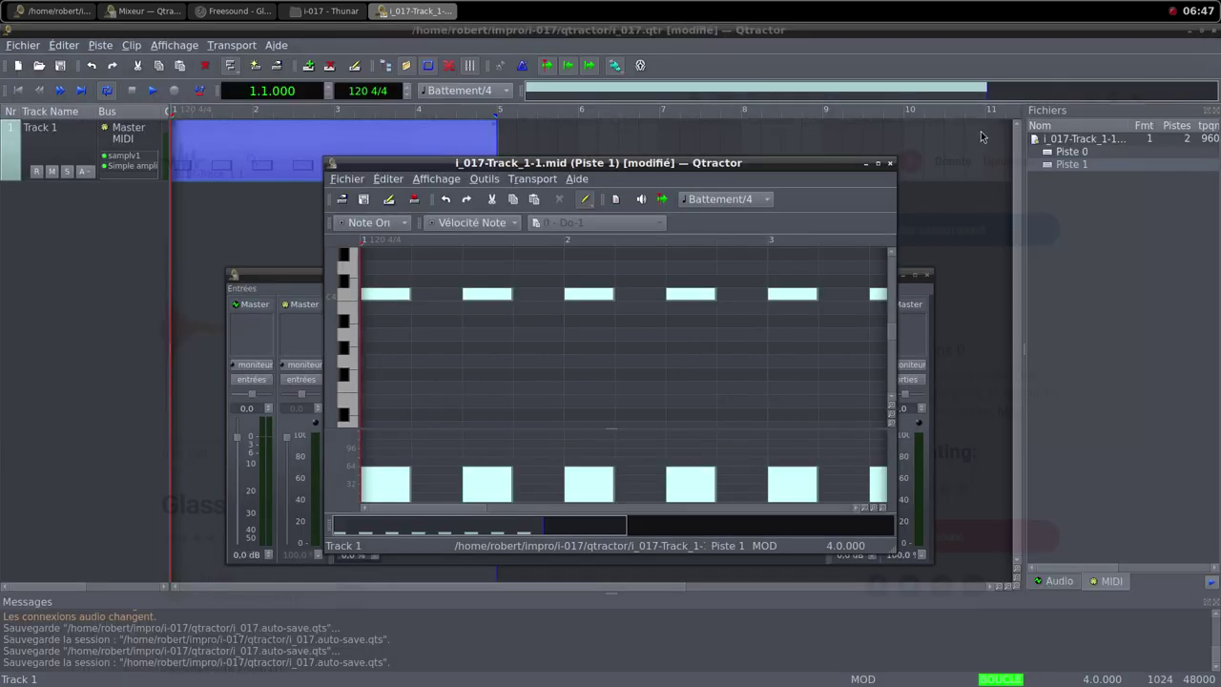
click(890, 164)
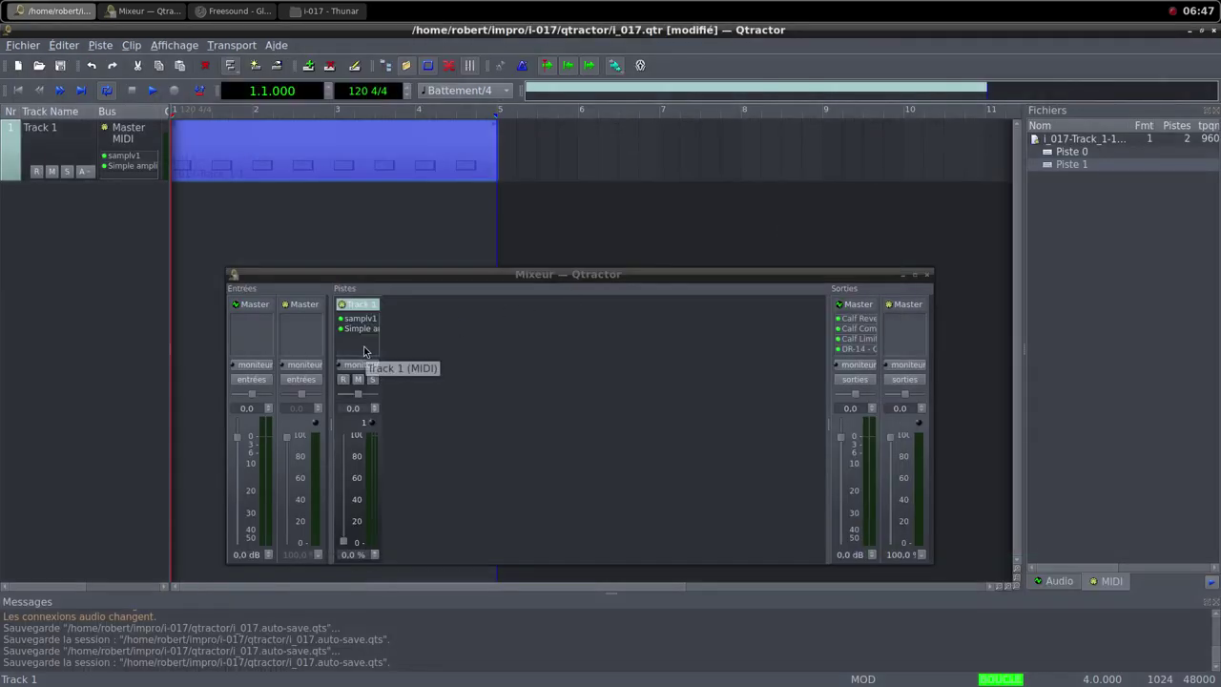
While the loop plays, set Track 1's volume to 100 % and its Simple amplifier gain to about 7.7 dB
click(153, 90)
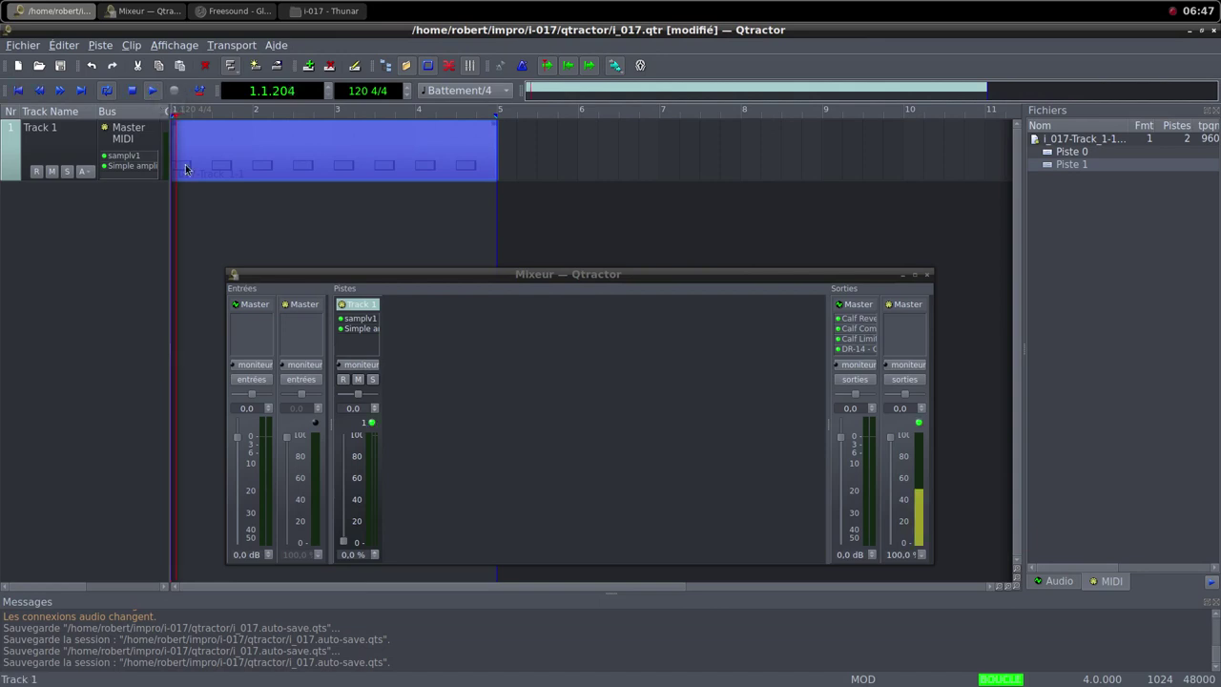
drag(344, 543, 358, 439)
double_click(361, 328)
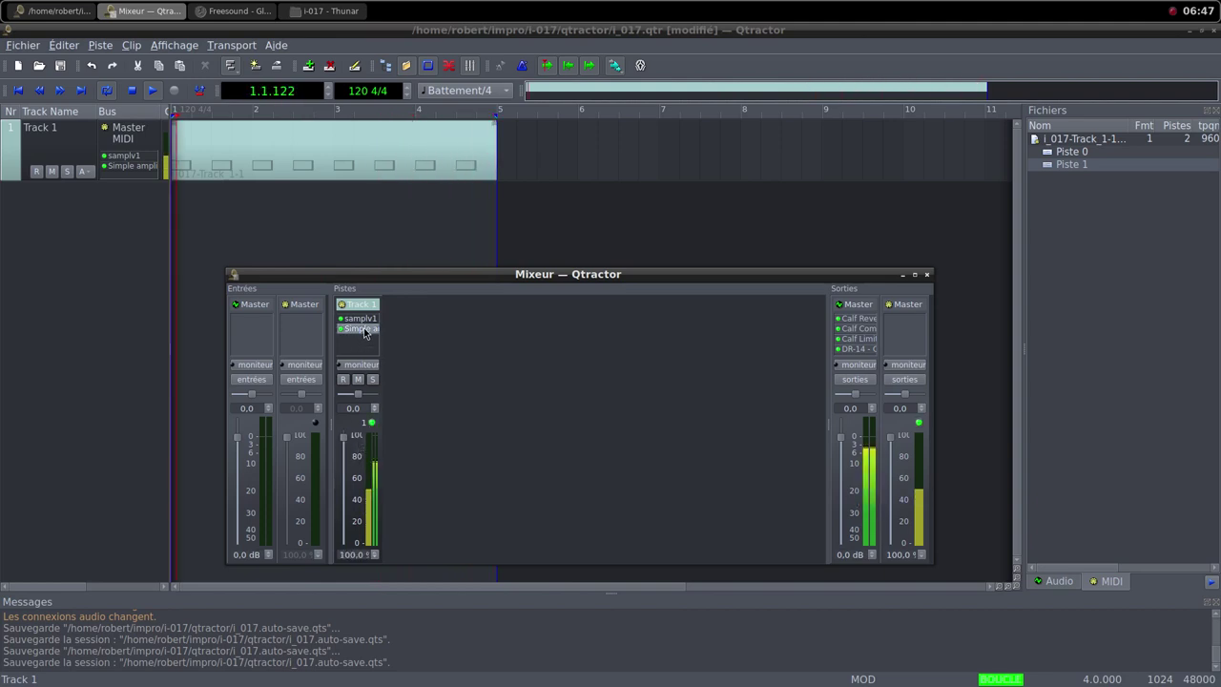
drag(581, 358, 593, 361)
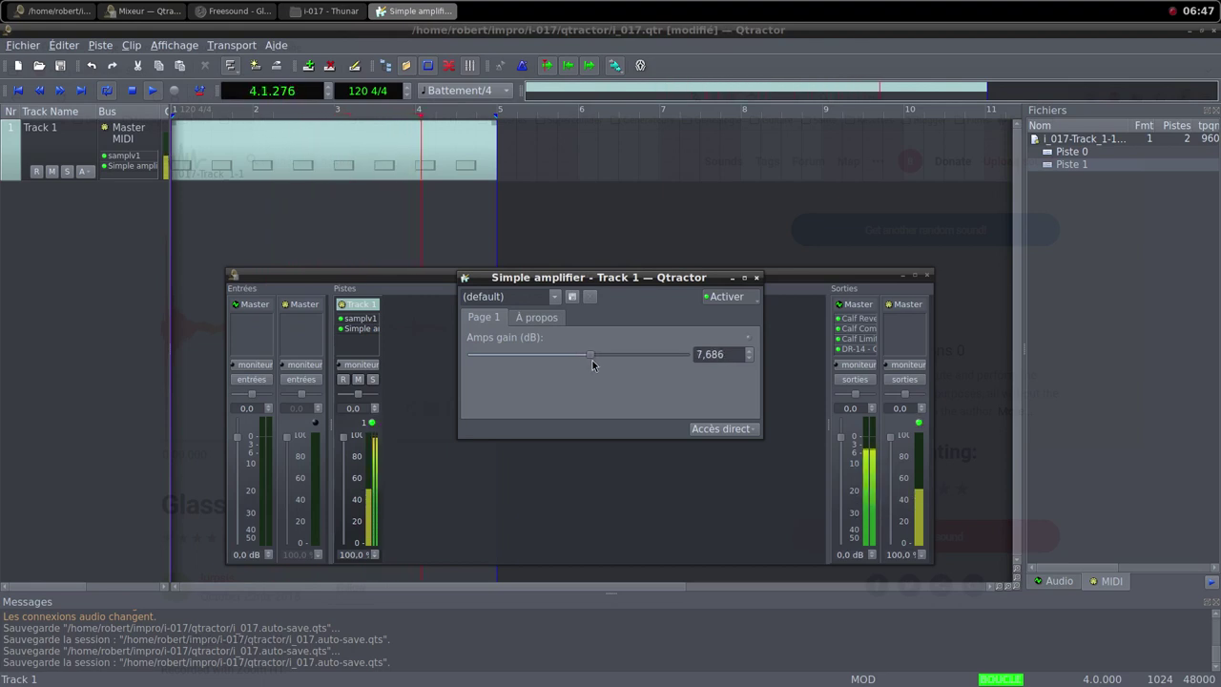
drag(592, 361, 591, 378)
click(756, 278)
Switch to Freesound in Firefox, get another random sound and save 20170226_surf.wav to the i-017 samples folder
click(215, 12)
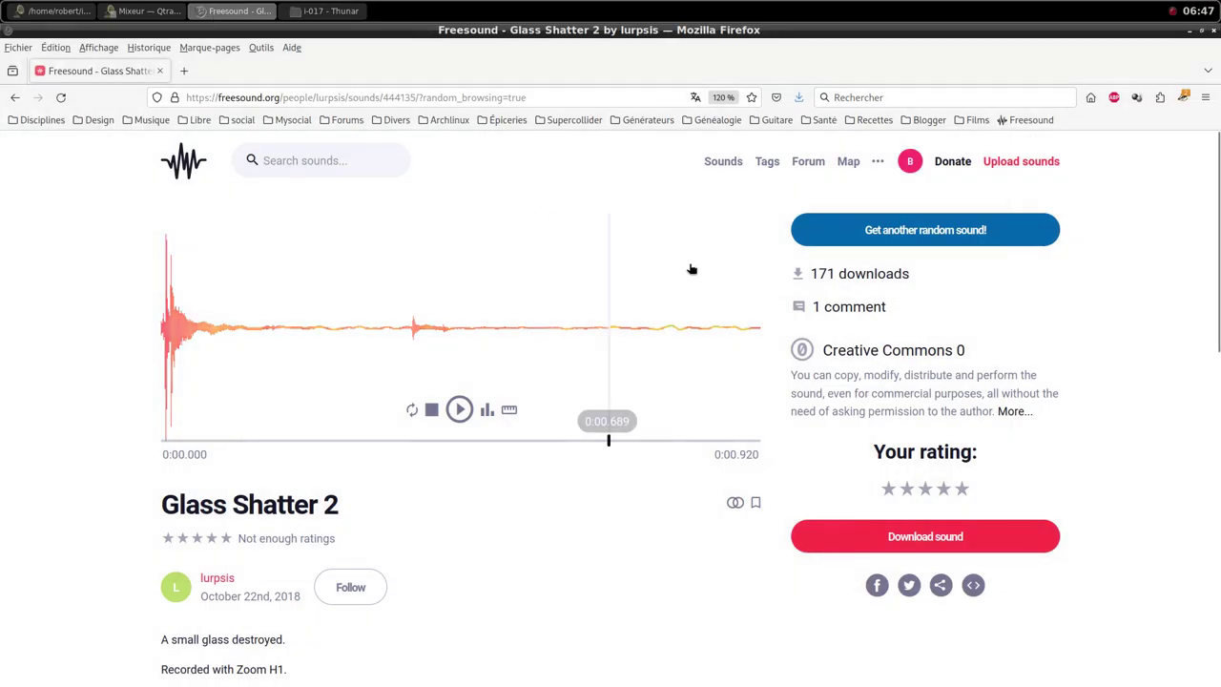
click(919, 232)
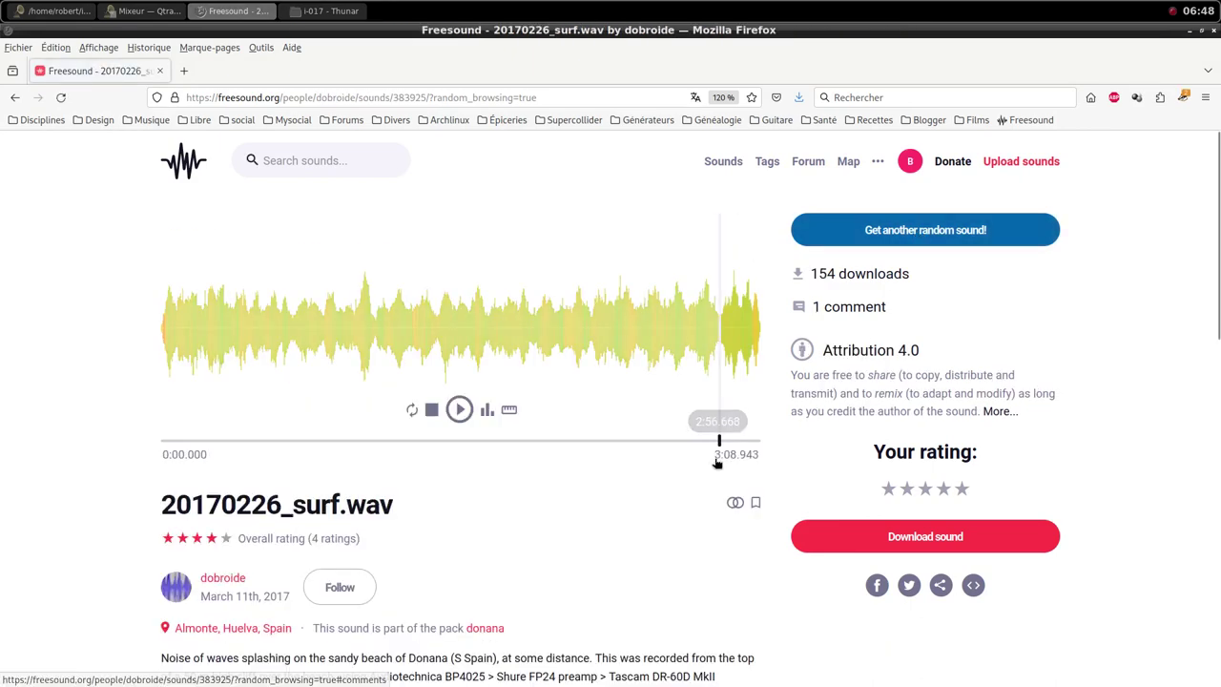
scroll(709, 496, down, 2)
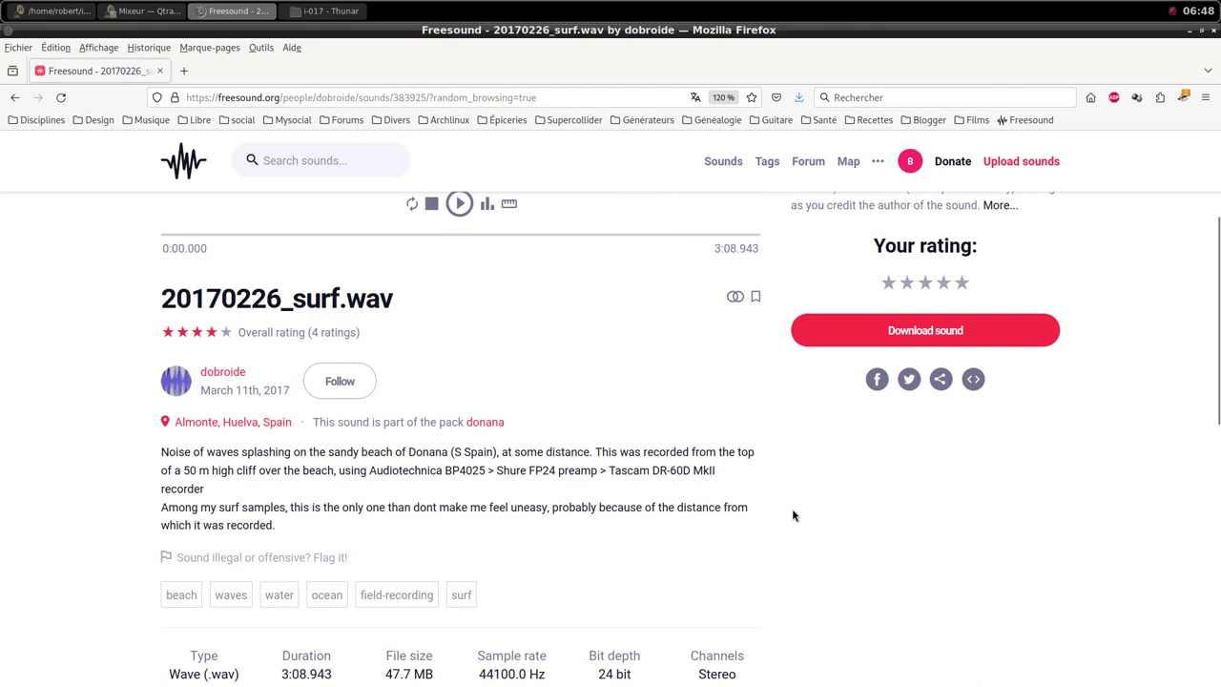
scroll(875, 501, up, 2)
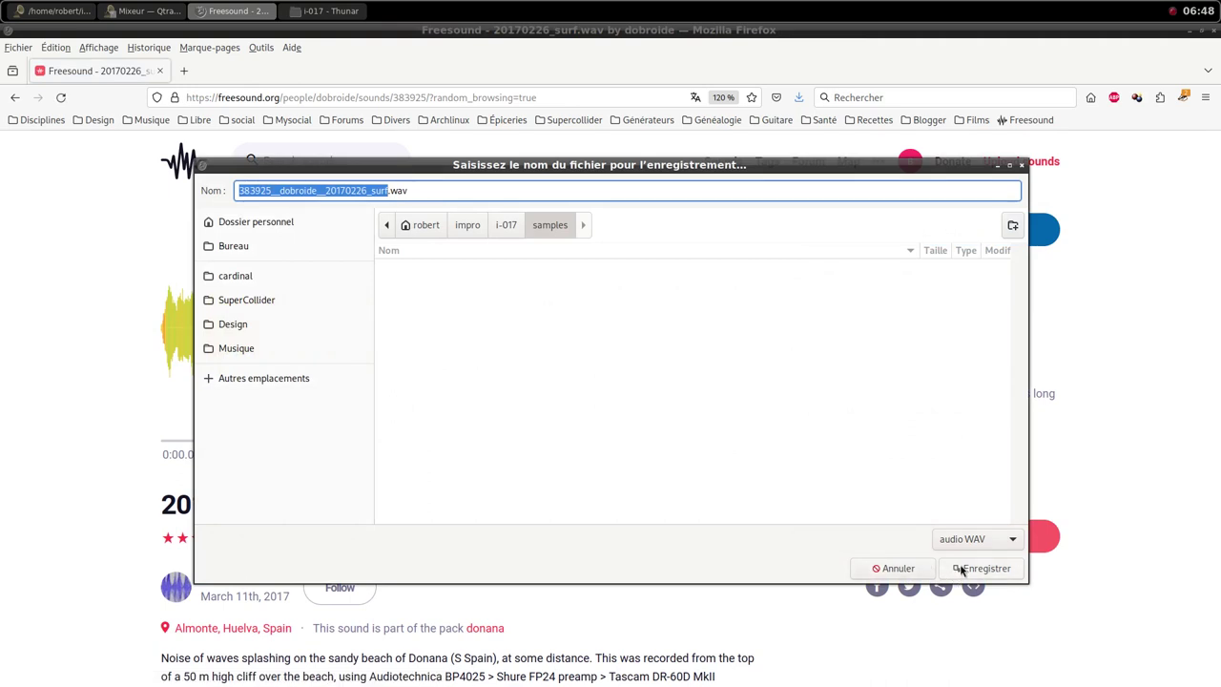
click(973, 572)
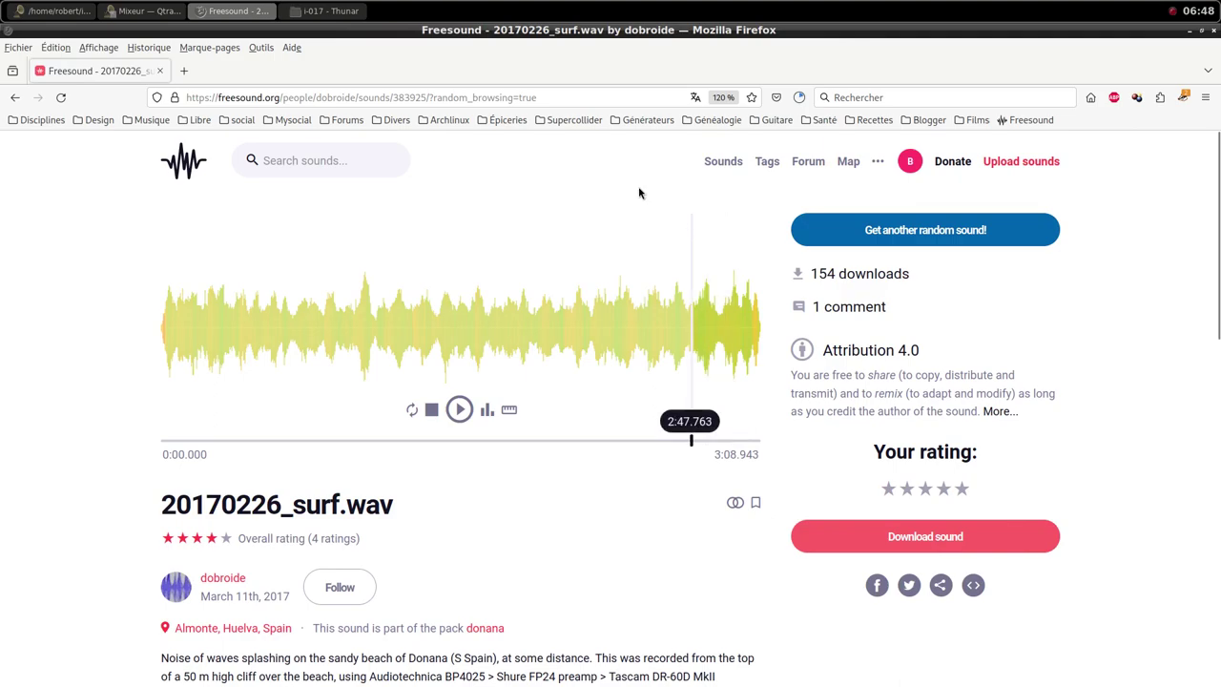
Switch back to Qtractor and start a new MIDI track, Track 2, with the samplv1 plugin inserted
click(67, 11)
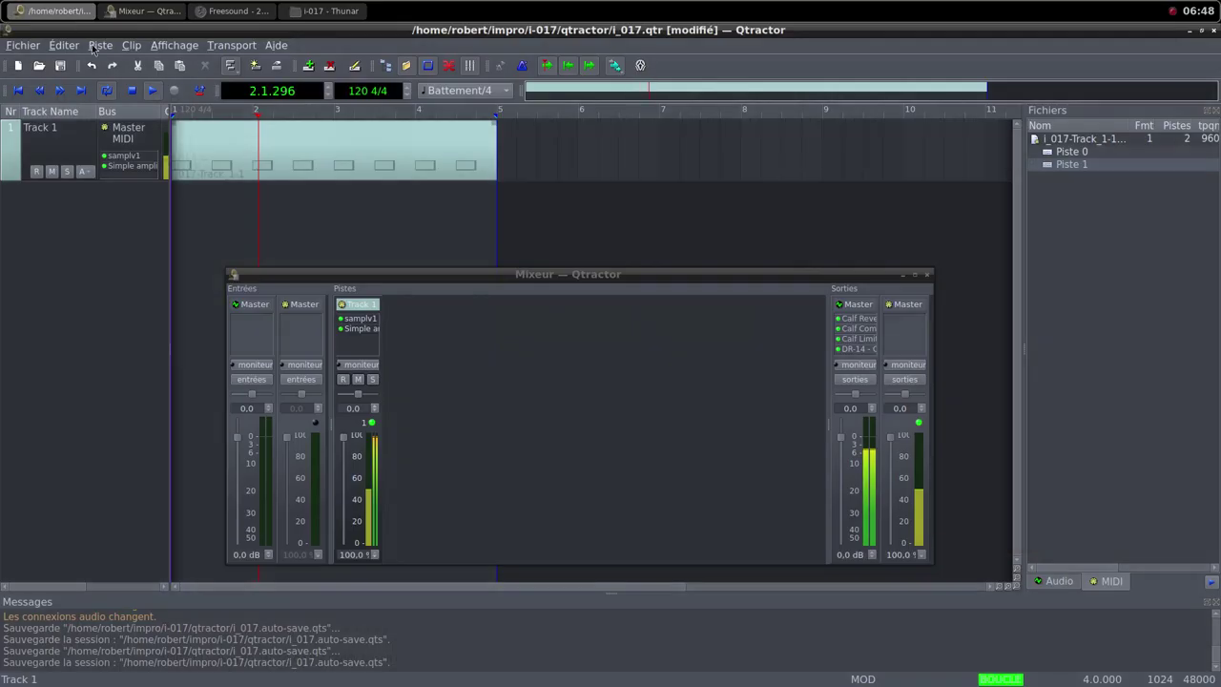
right_click(427, 357)
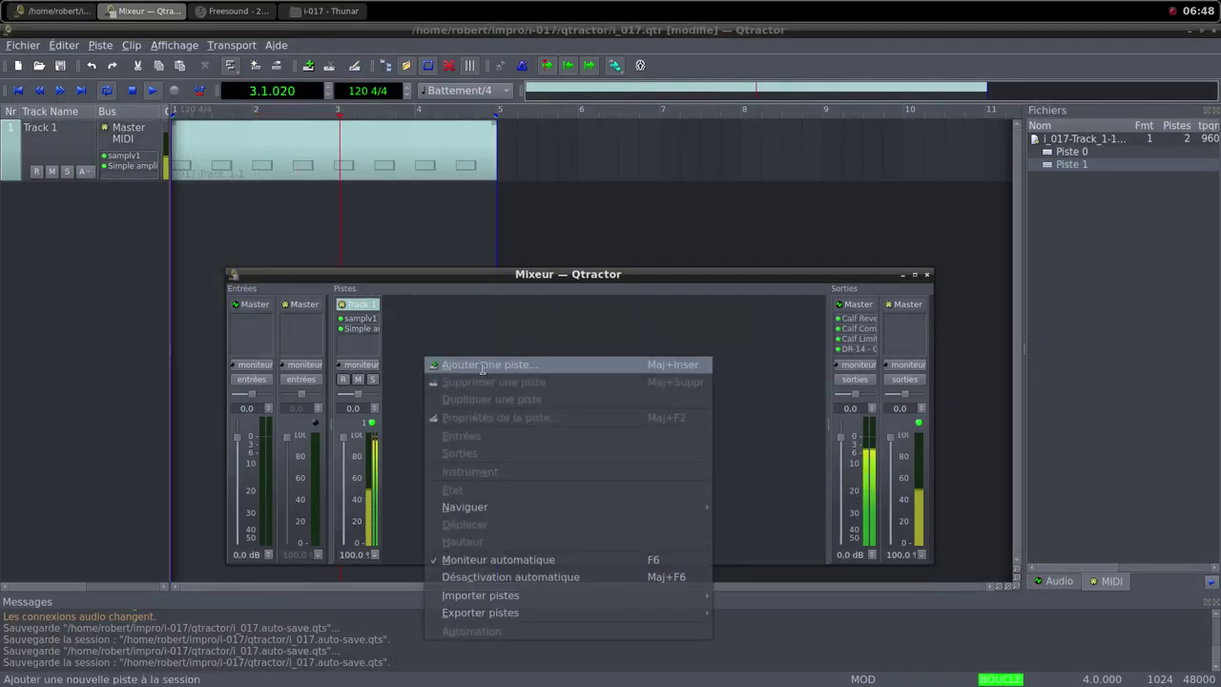
click(484, 367)
click(479, 421)
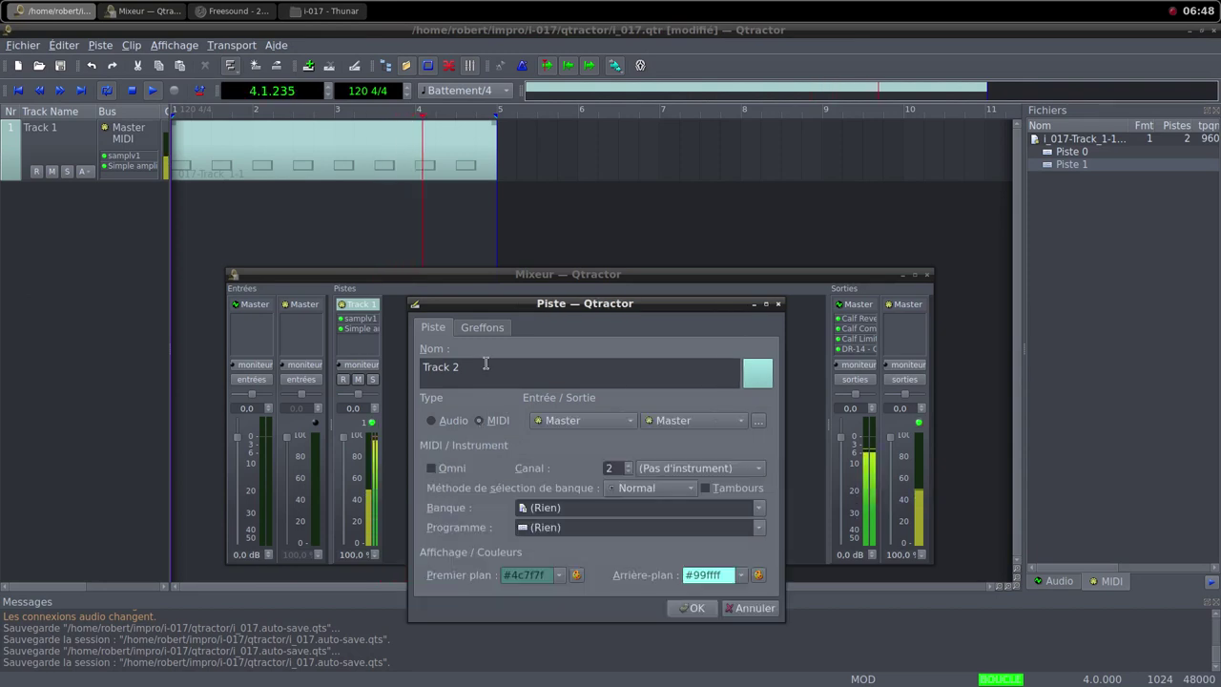
click(482, 327)
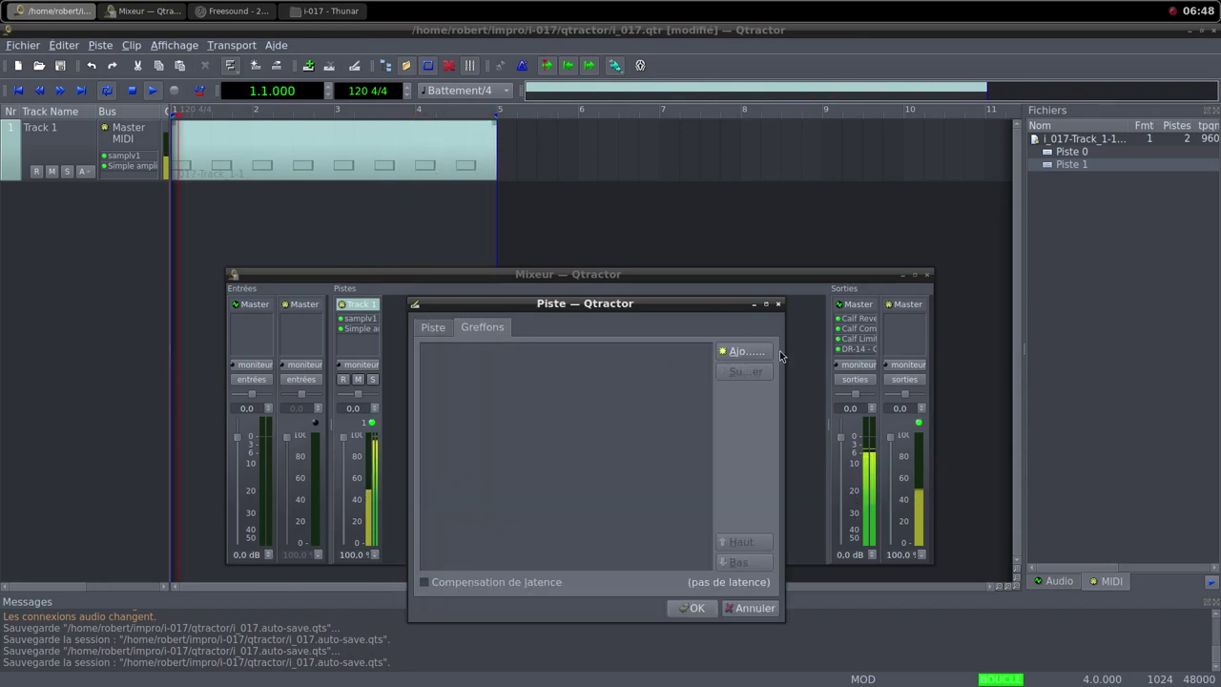
click(749, 352)
text(s)
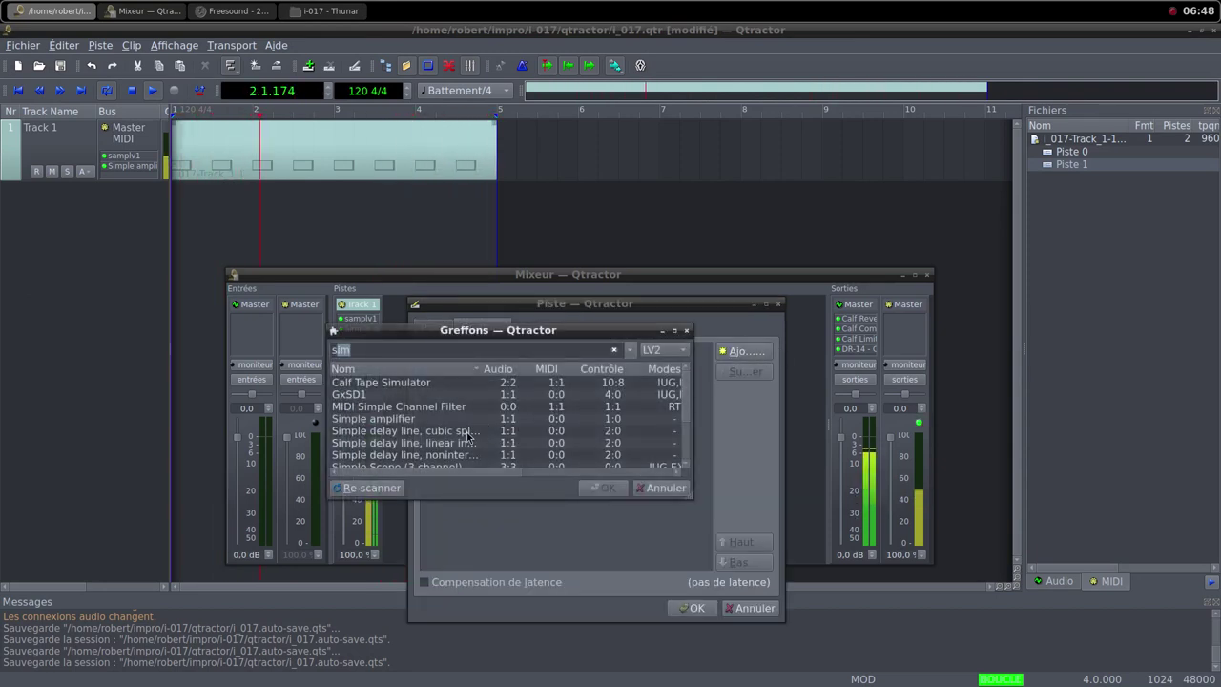
text(am)
click(378, 457)
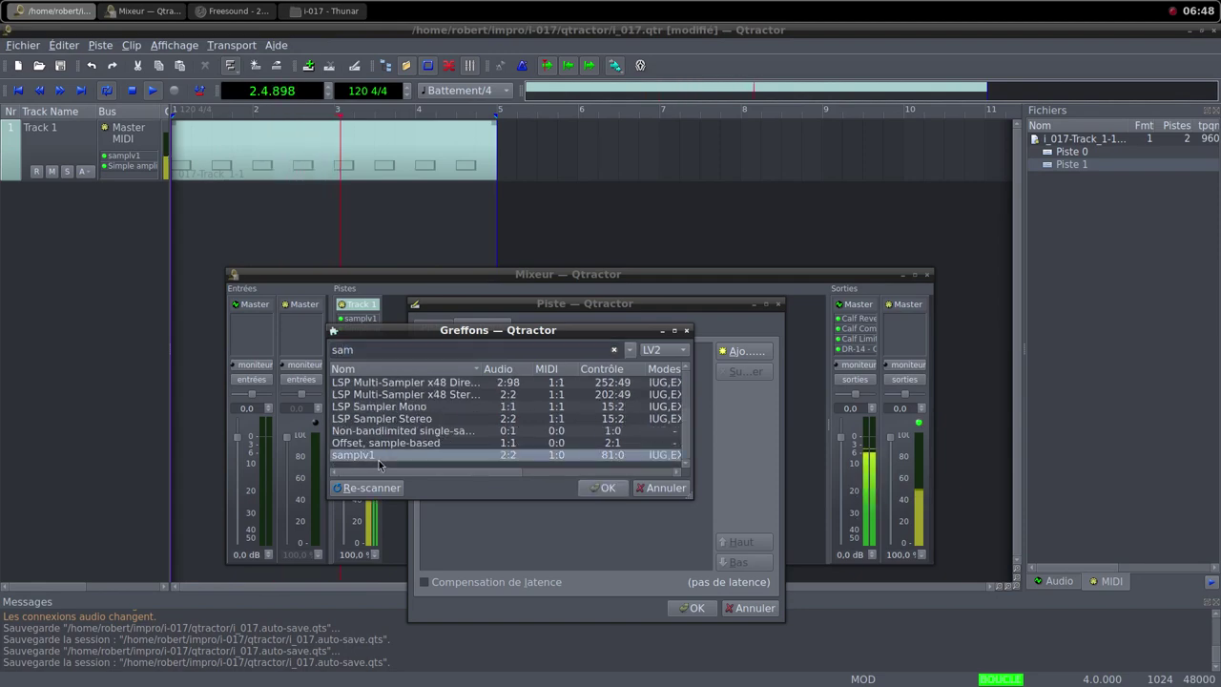
double_click(377, 456)
Load the surf WAV sample into Track 2's samplv1 and set its DCA and OUT volumes to 100
double_click(401, 282)
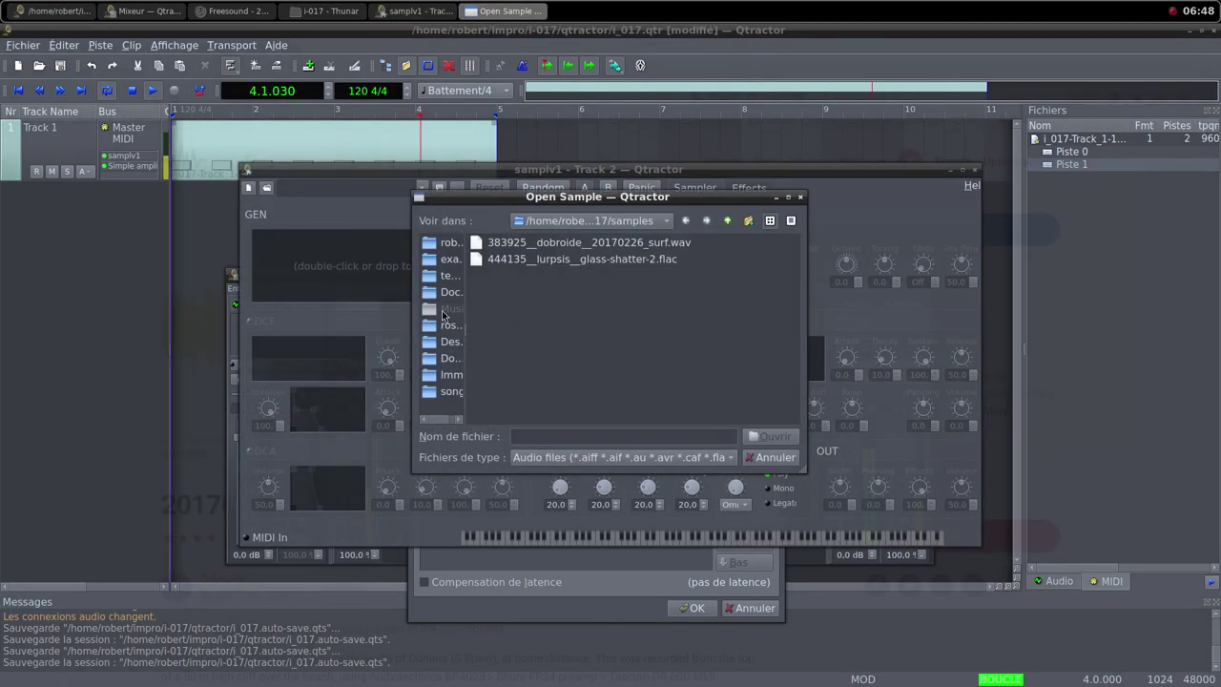
click(629, 244)
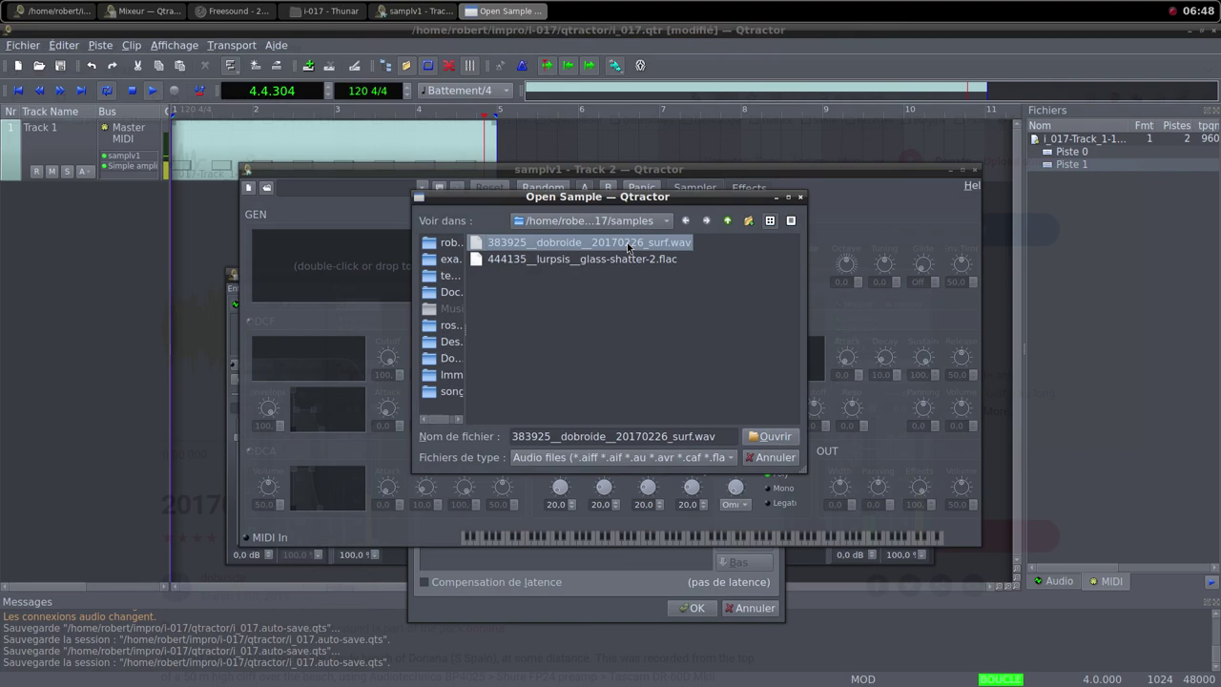
click(769, 437)
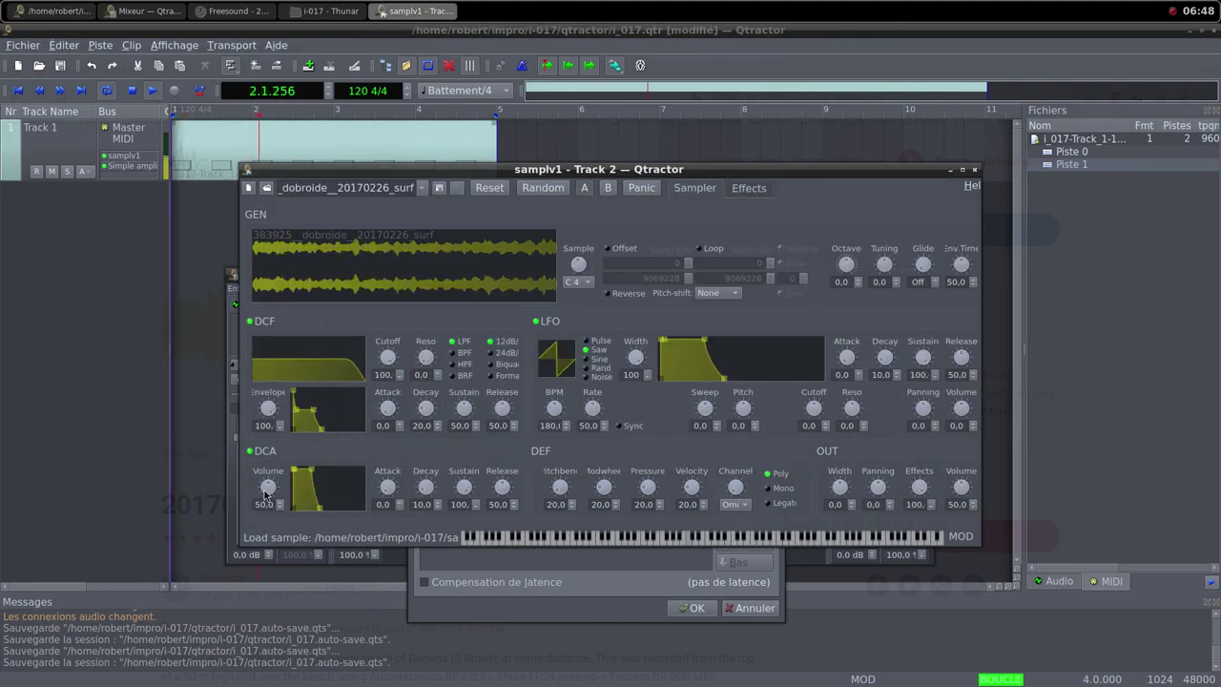
scroll(276, 504, up, 5)
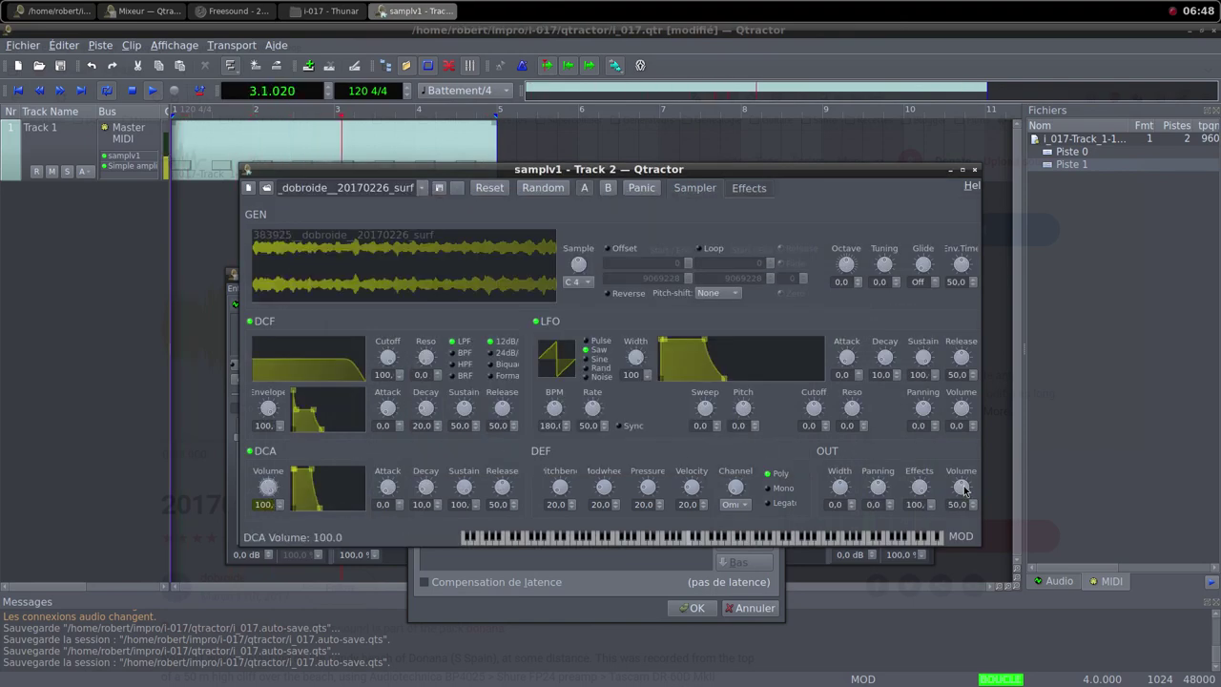
scroll(964, 491, up, 5)
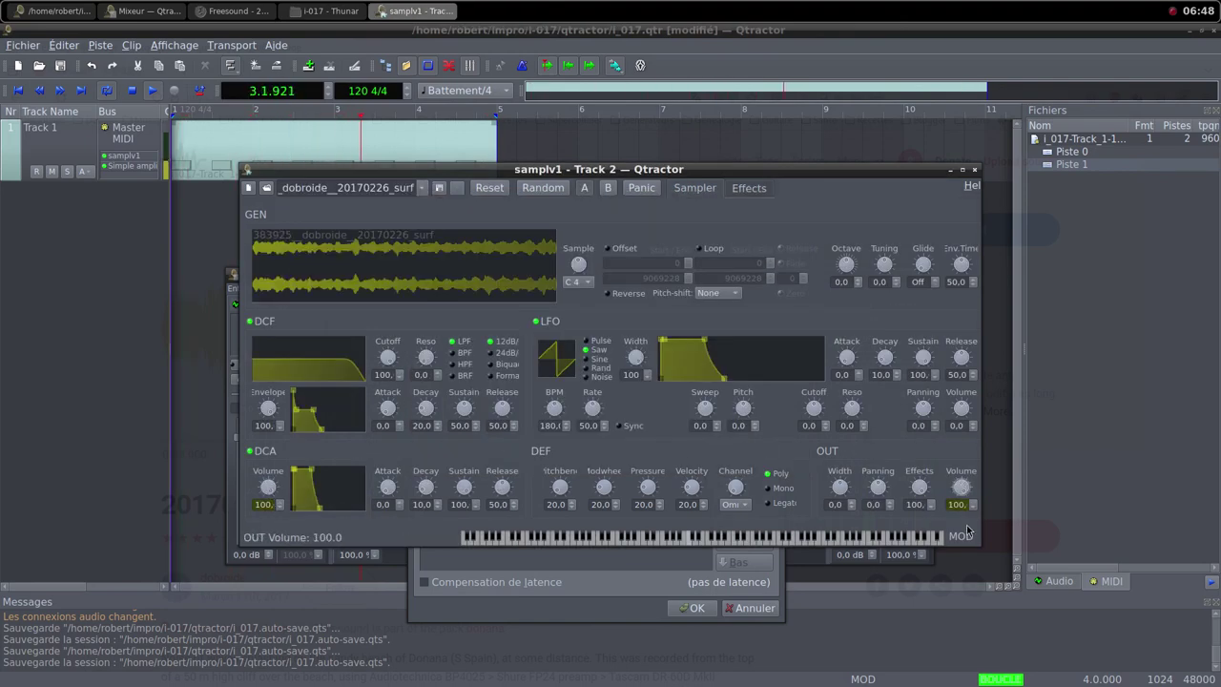
click(974, 170)
Add the Simple amplifier plugin after samplv1 and confirm the creation of Track 2
click(725, 351)
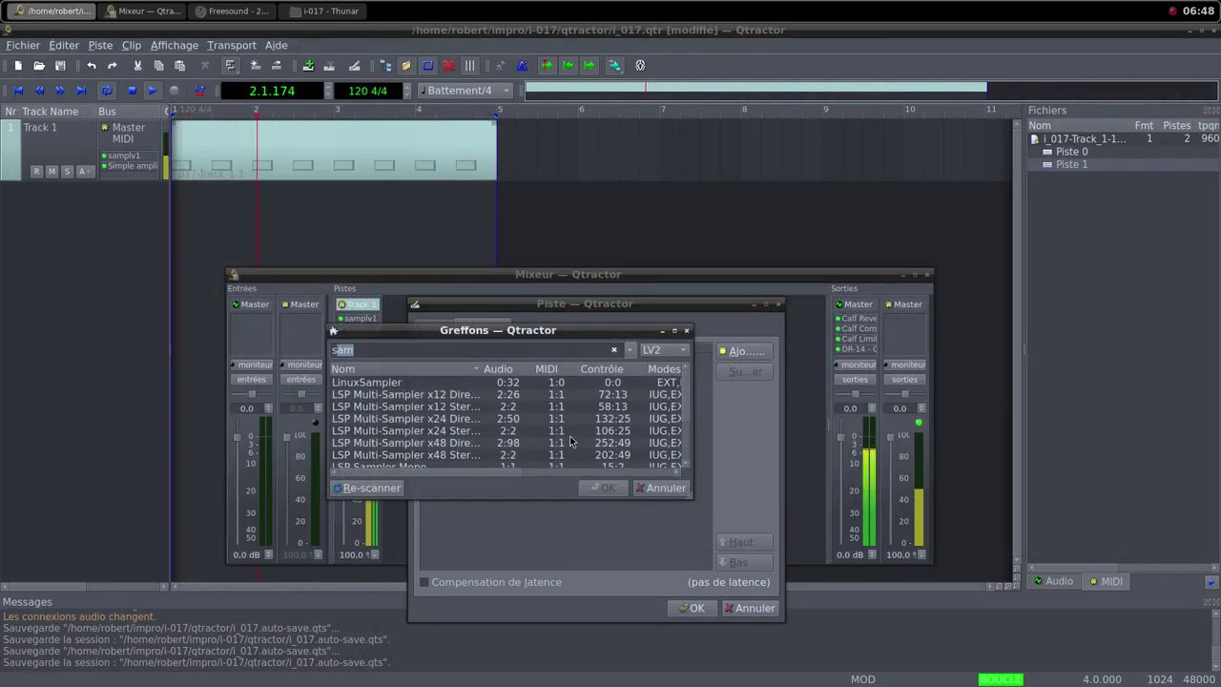
text(s)
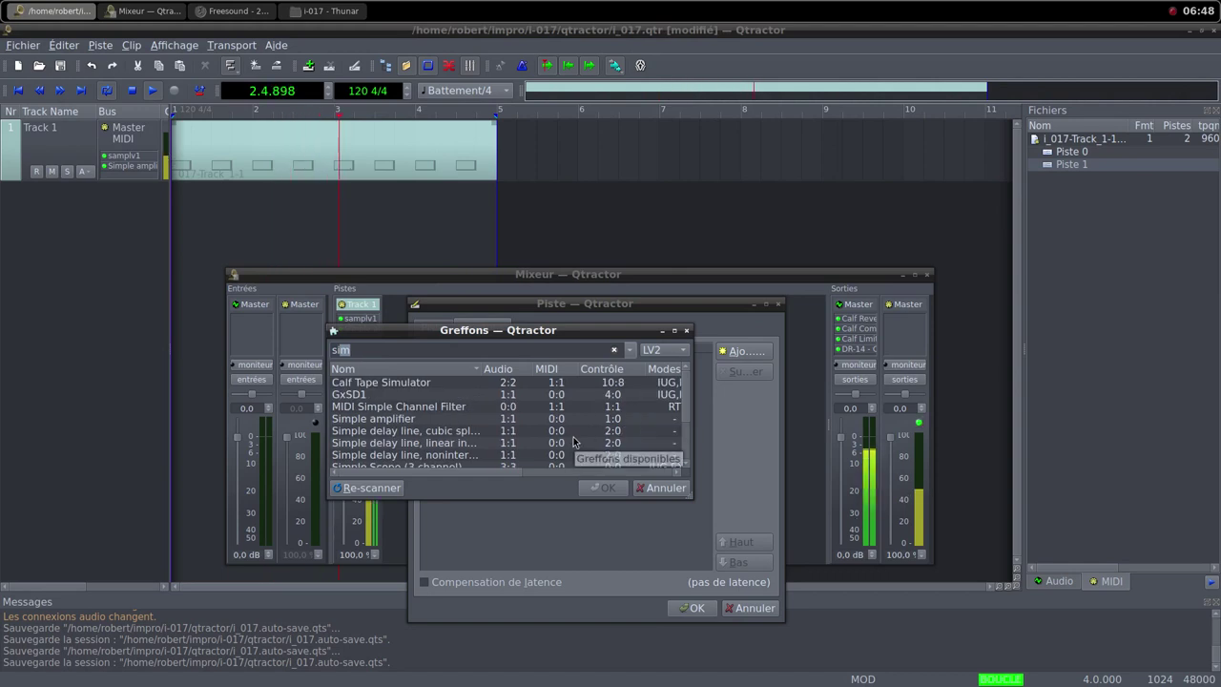
double_click(501, 420)
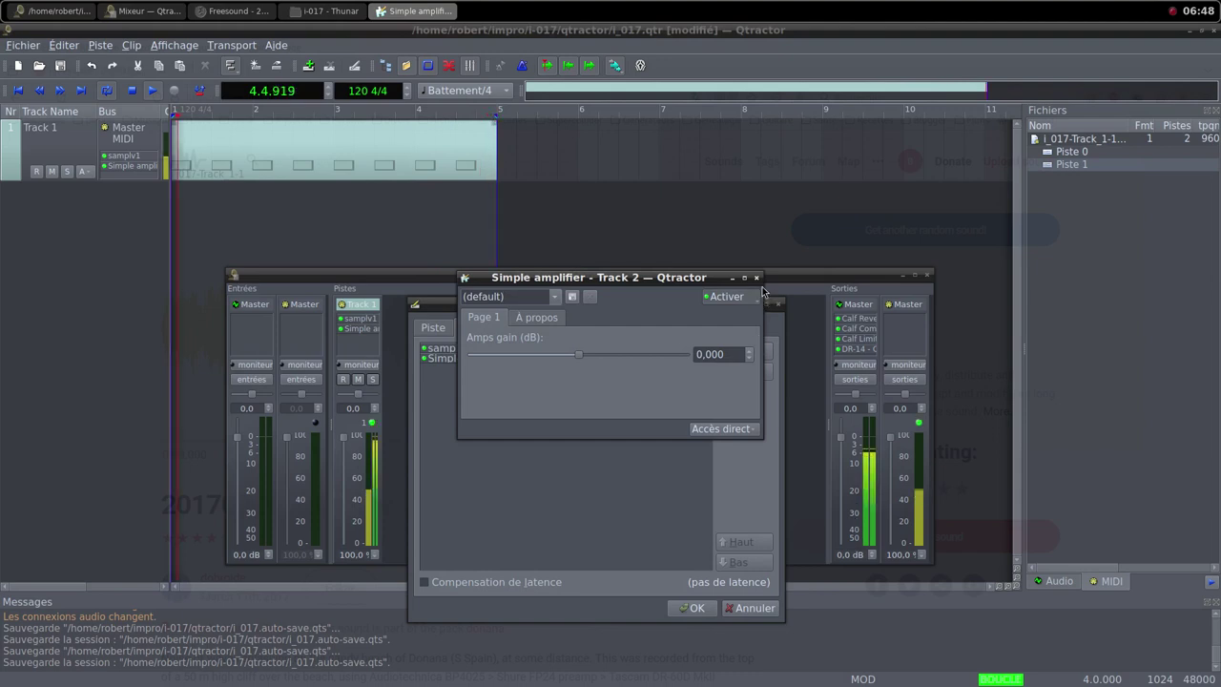
click(757, 277)
click(693, 607)
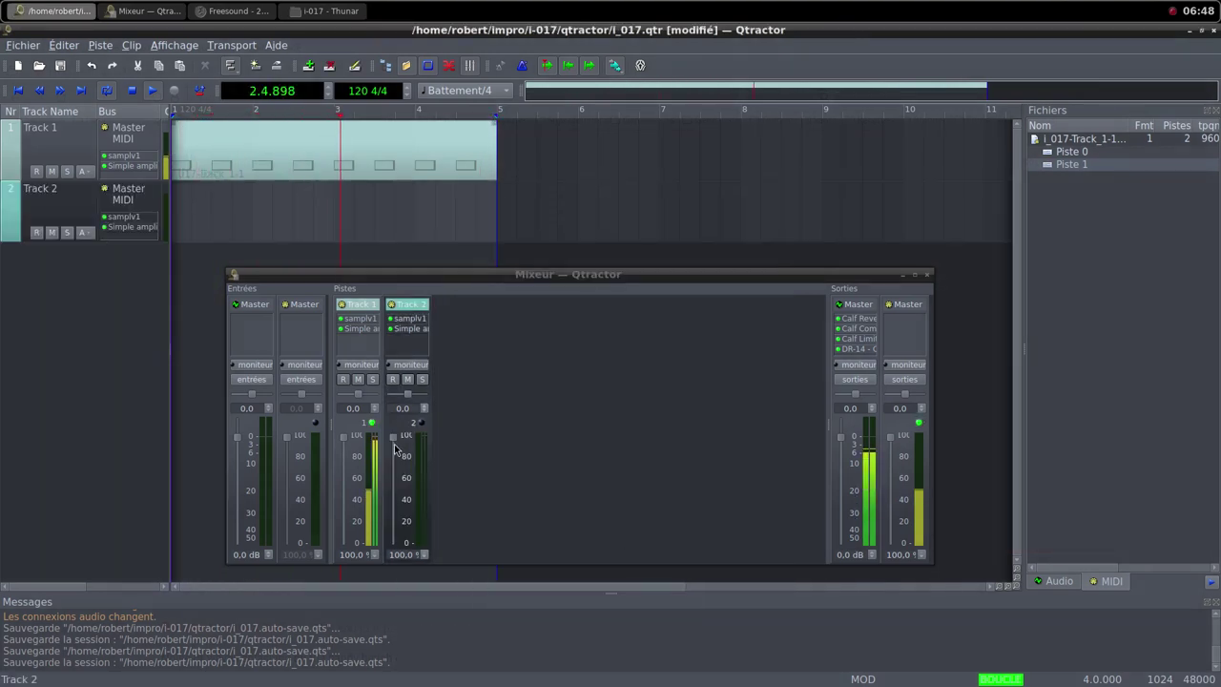
Lower Track 2's volume to 0 % and create a new MIDI clip at the start of the track
drag(393, 439, 404, 518)
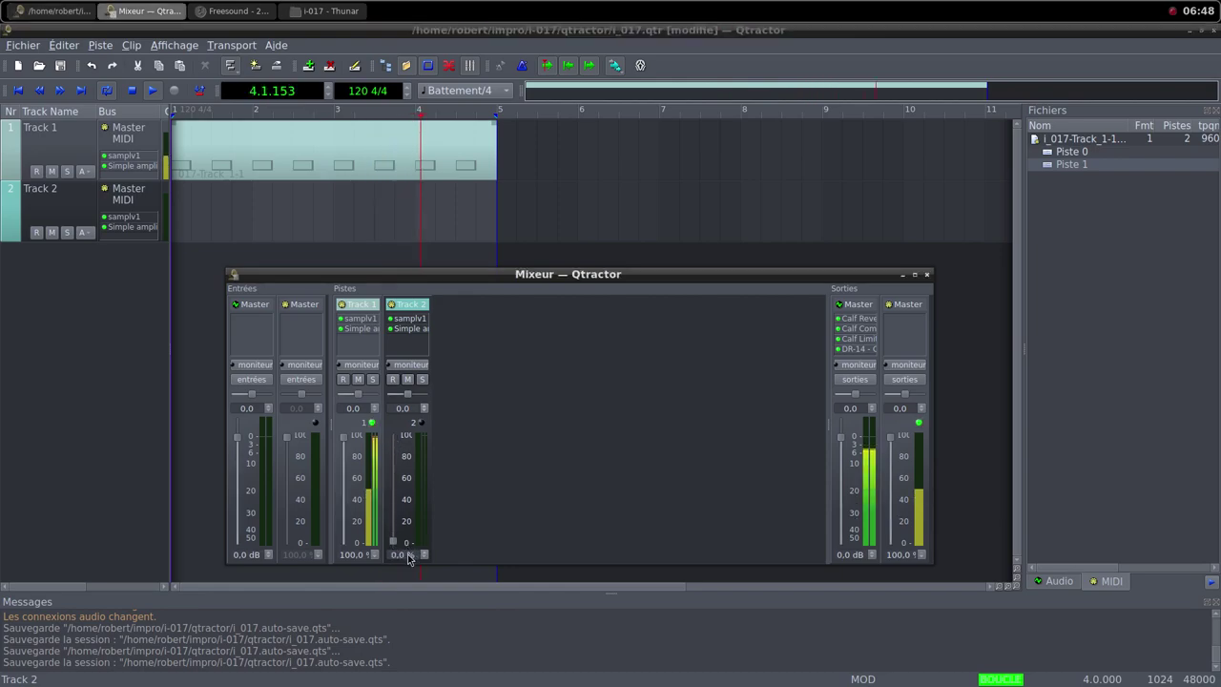
click(241, 11)
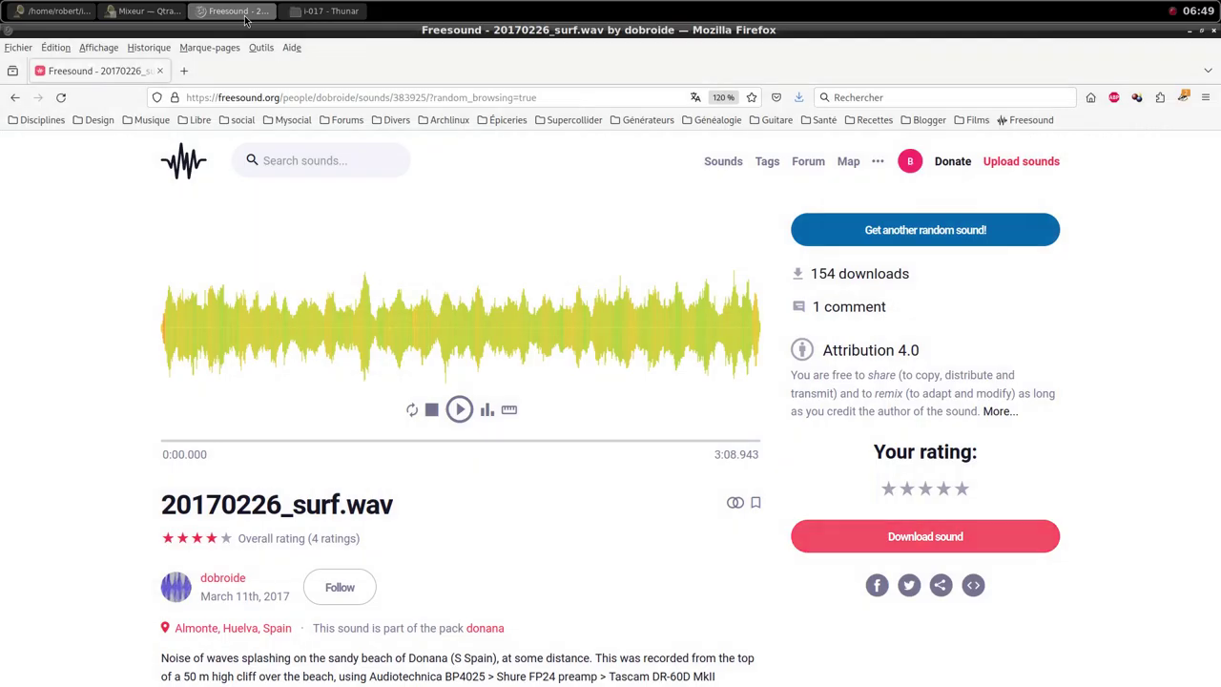
click(56, 12)
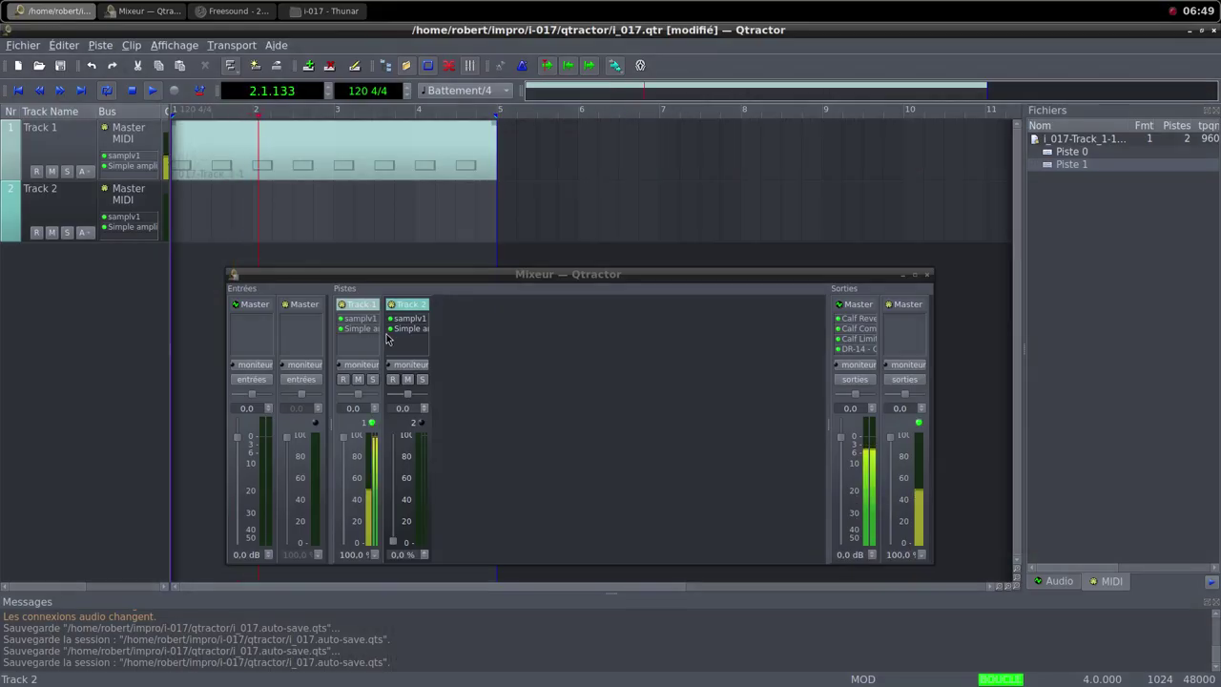
right_click(232, 201)
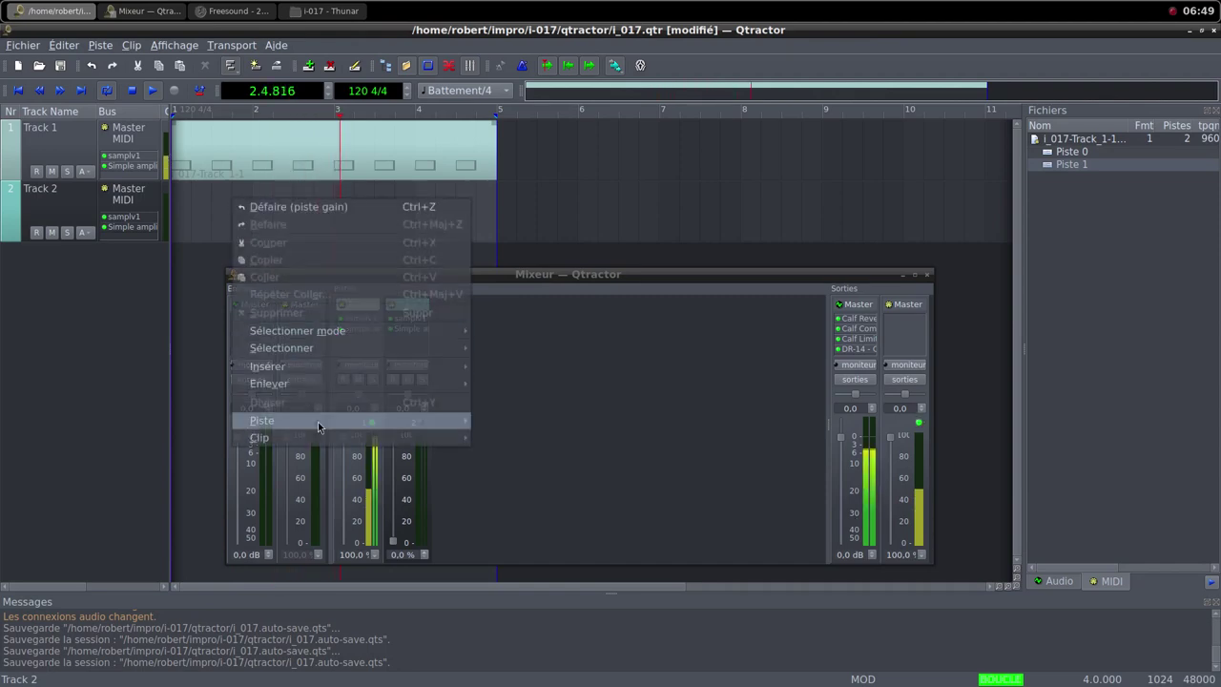
mouse_move(419, 436)
click(498, 436)
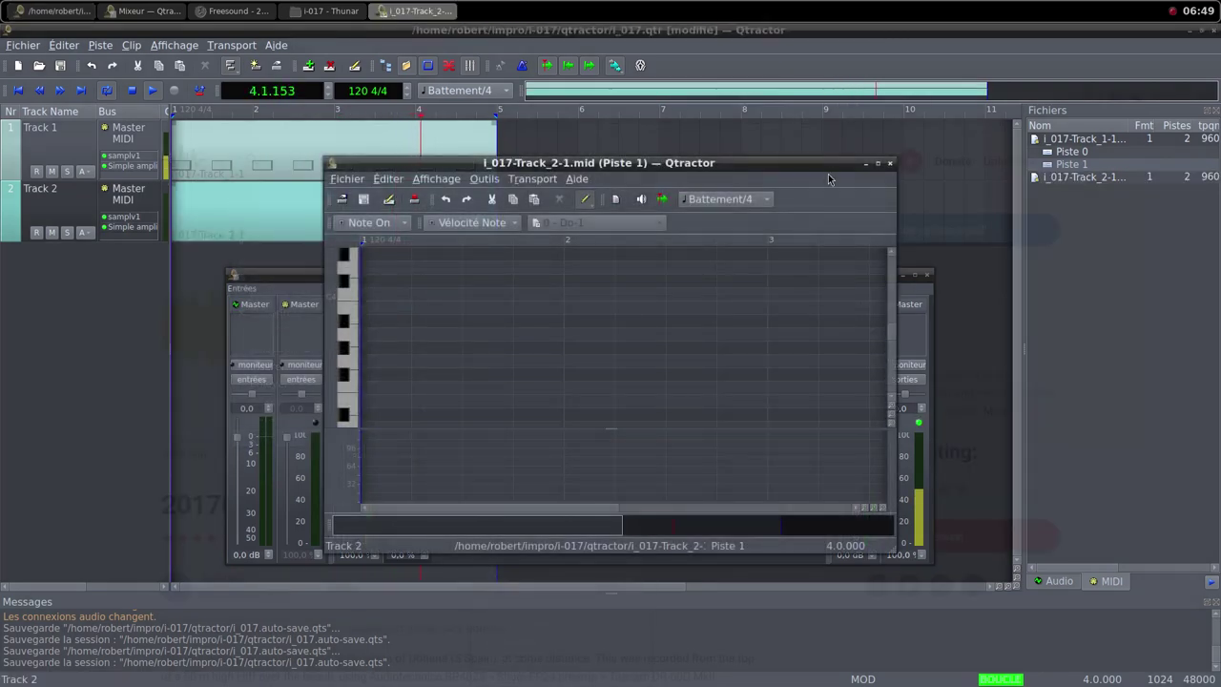
Draw a single four-bar C4 note from bar 1 in Track 2's clip and close its editor
click(870, 164)
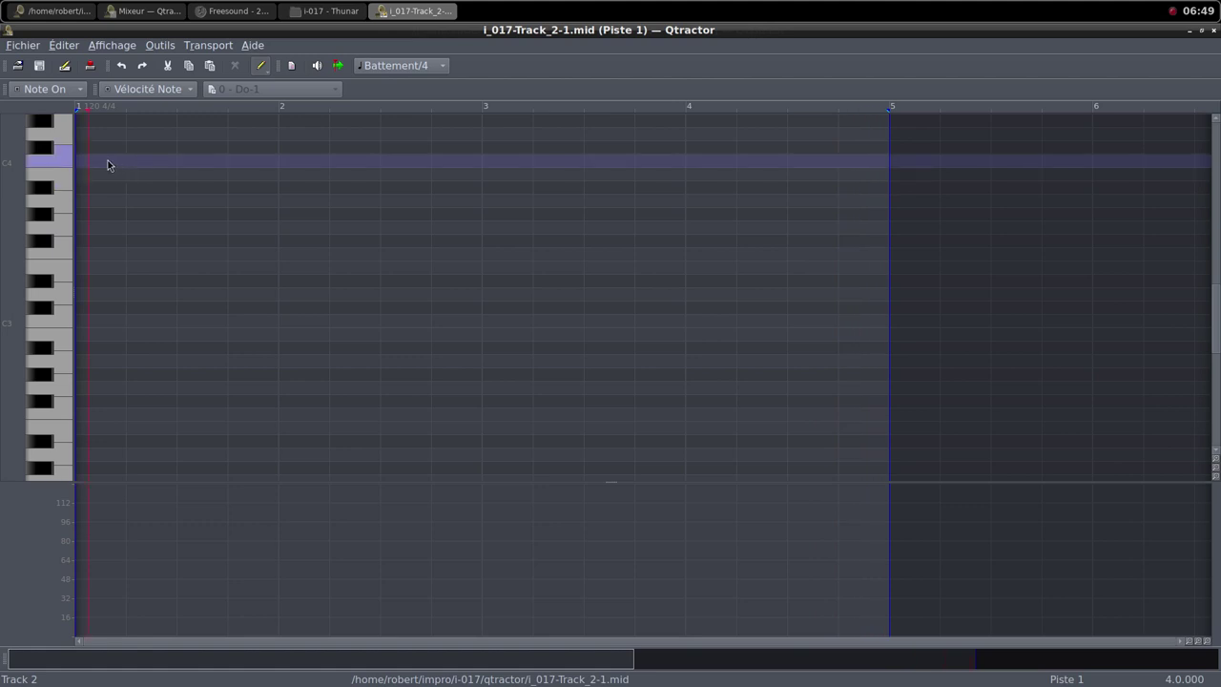
drag(91, 160, 883, 161)
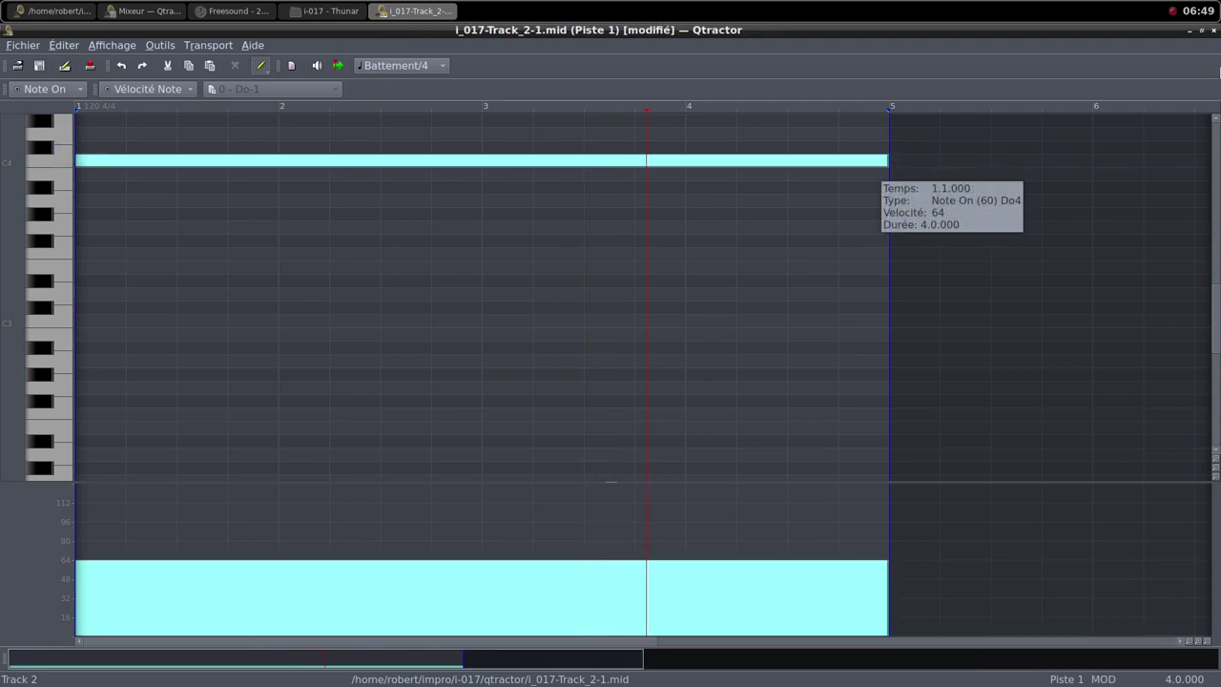
click(1202, 31)
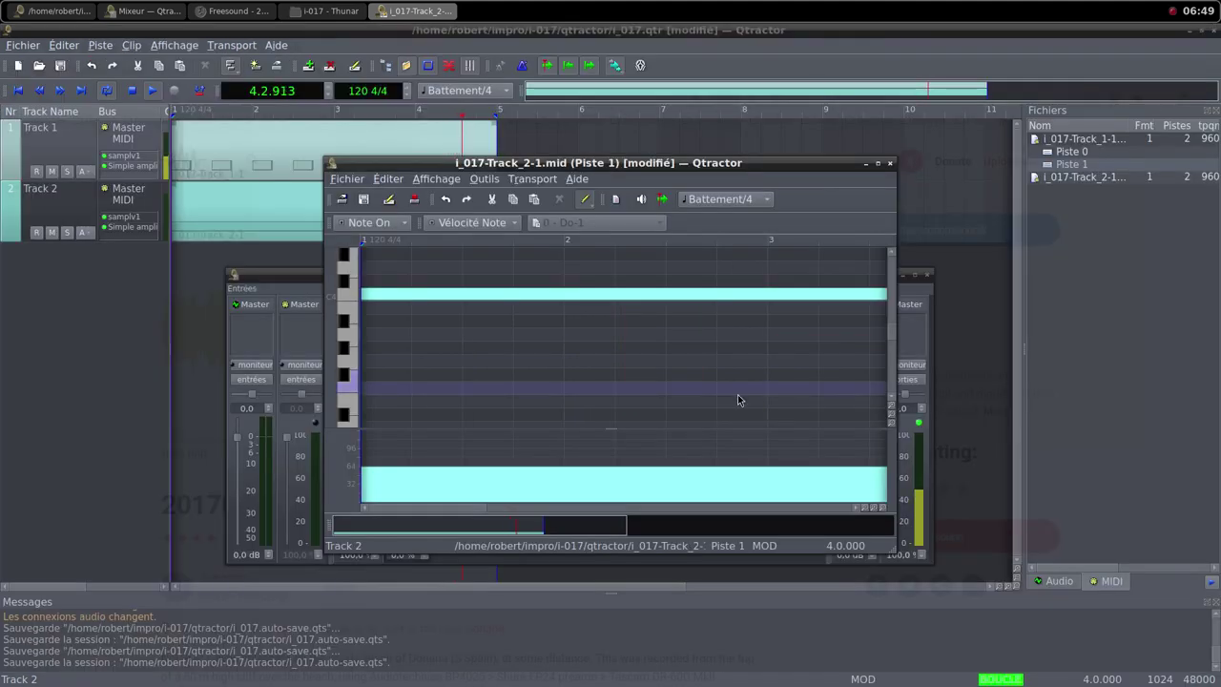
click(889, 164)
While the loop plays, raise Track 2's volume to 100 % and set its Simple amplifier gain to about 11.8 dB
drag(394, 531, 392, 537)
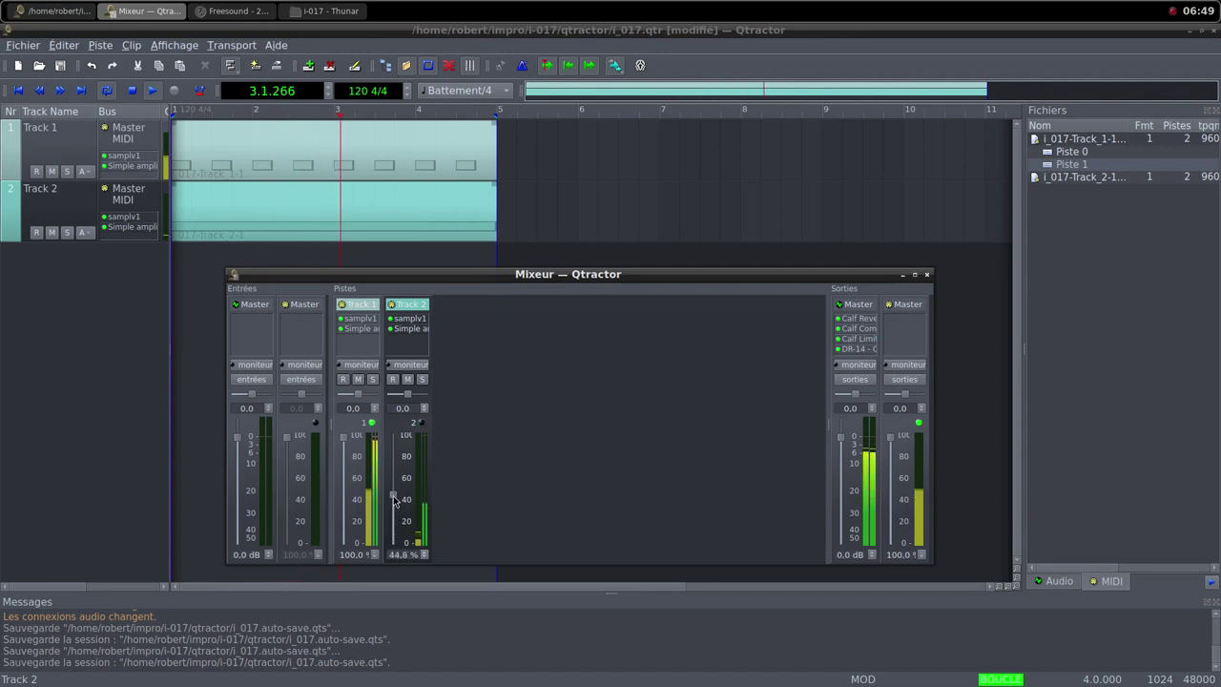
drag(399, 468, 401, 461)
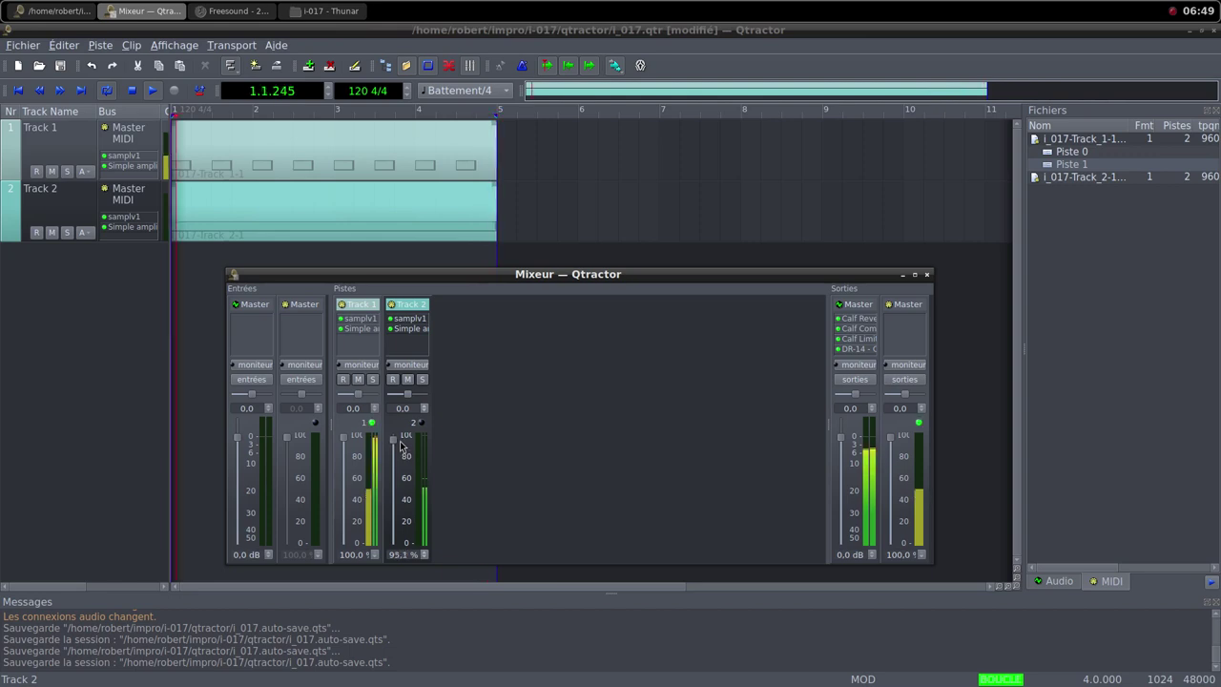
double_click(408, 328)
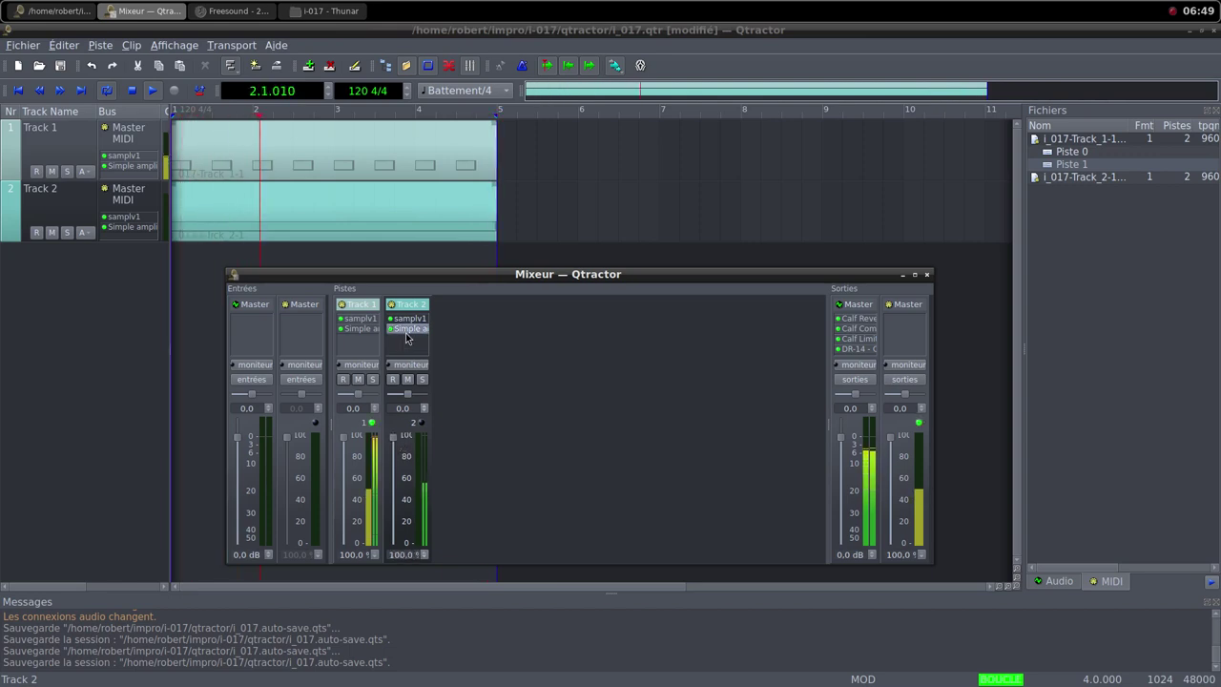
drag(580, 359, 599, 365)
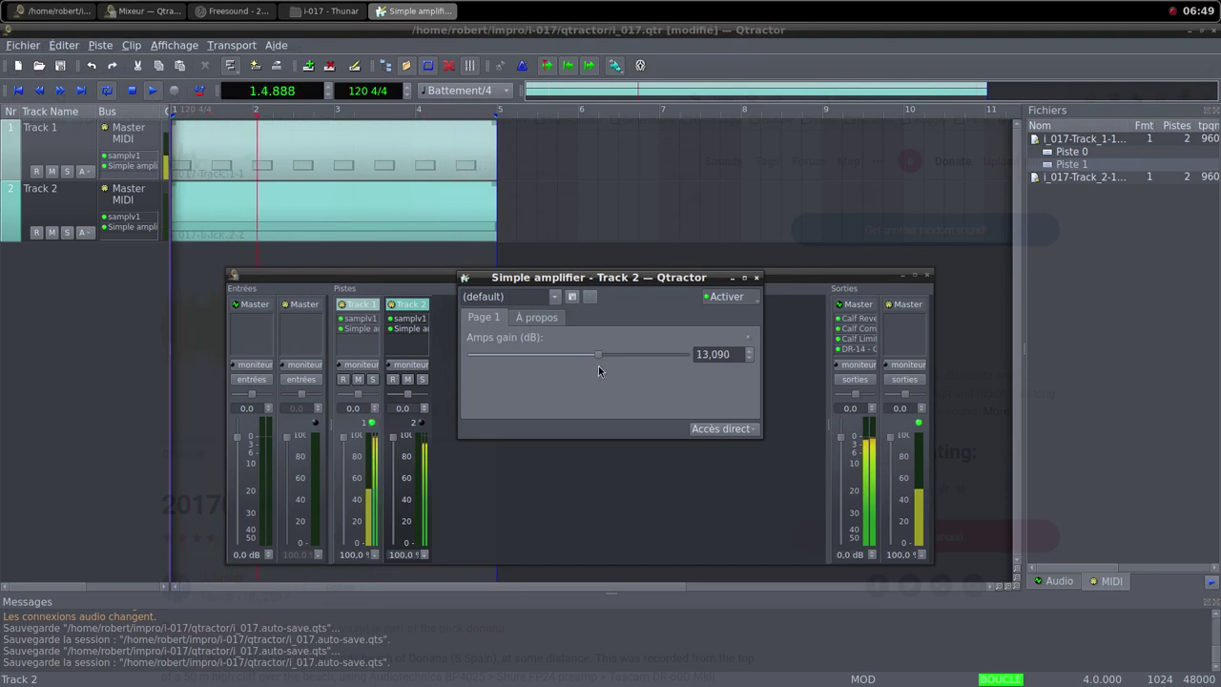
drag(598, 366, 597, 366)
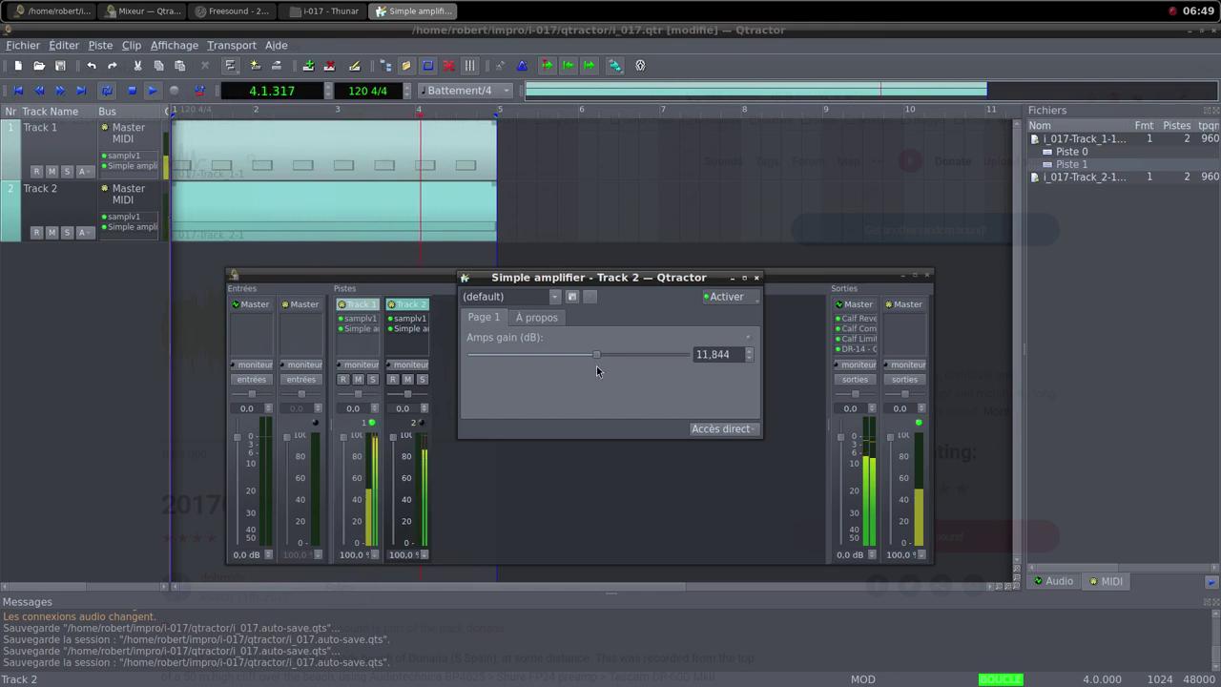
click(756, 278)
Add a new MIDI track named Track 3 and insert the Cardinal Synth LV2 plugin on it
right_click(541, 392)
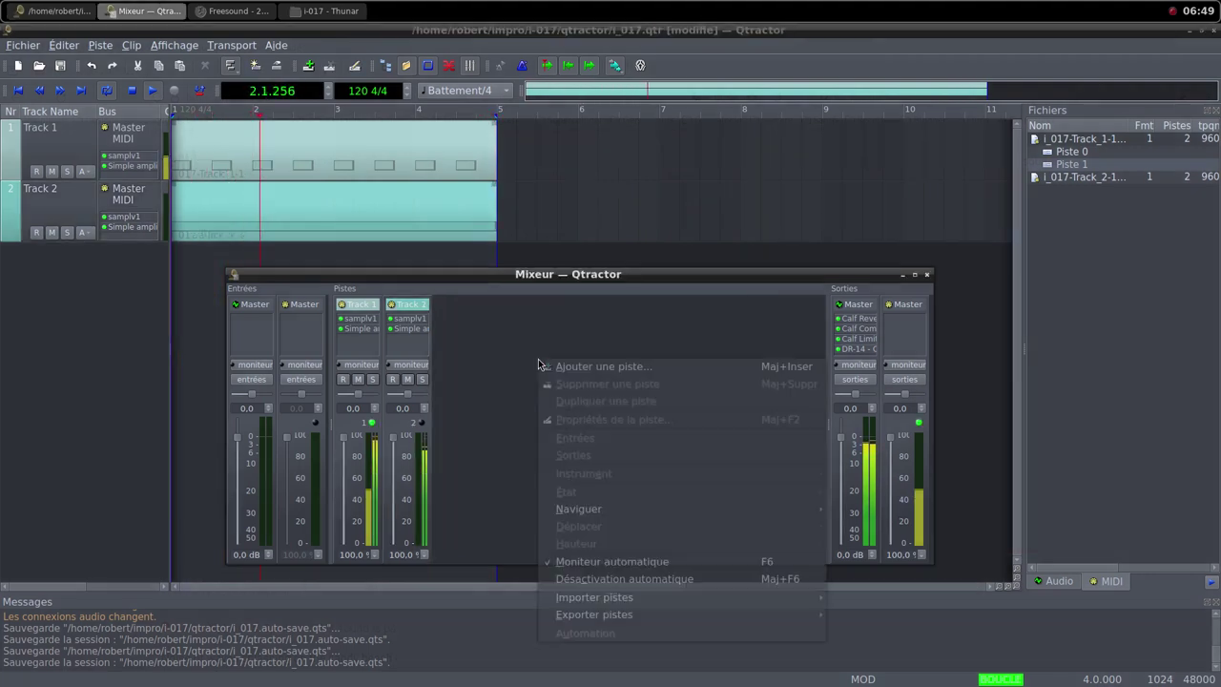
click(573, 366)
click(480, 420)
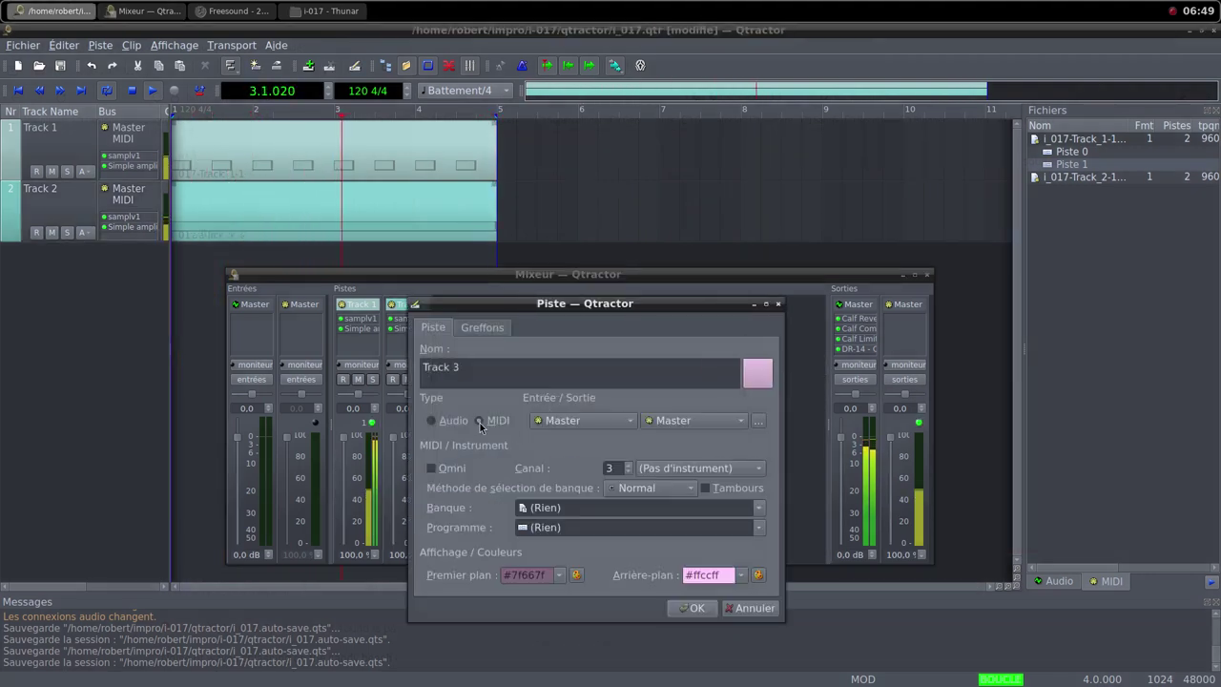
click(483, 328)
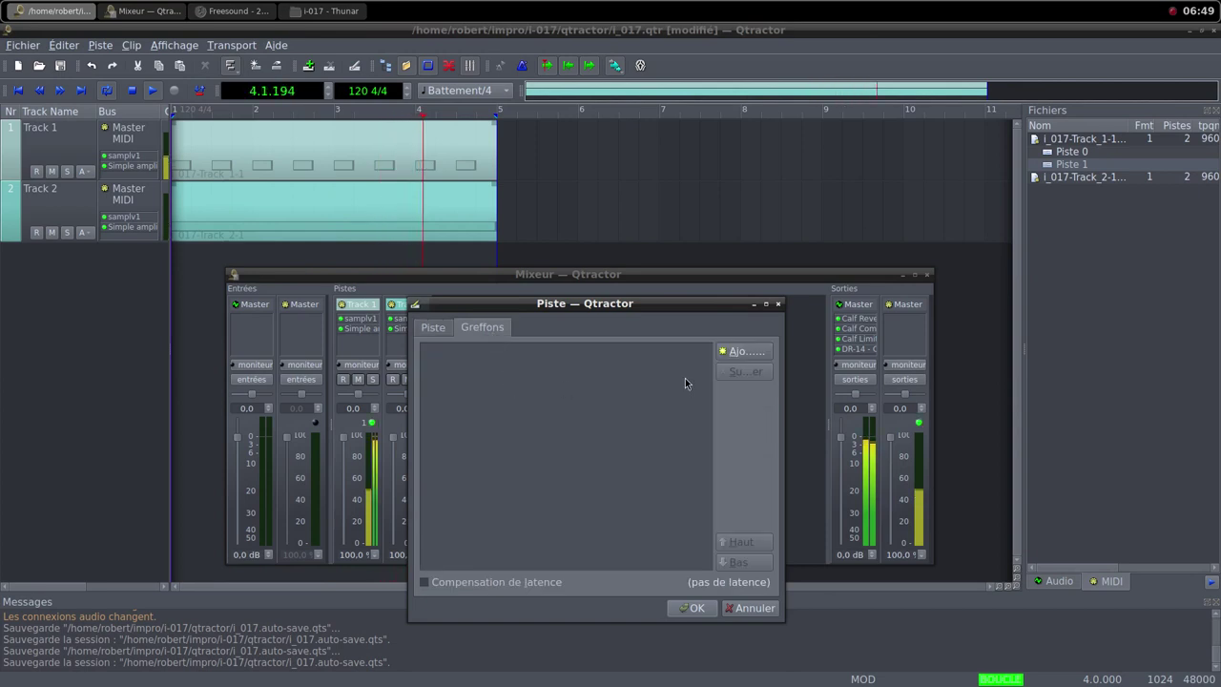
click(728, 351)
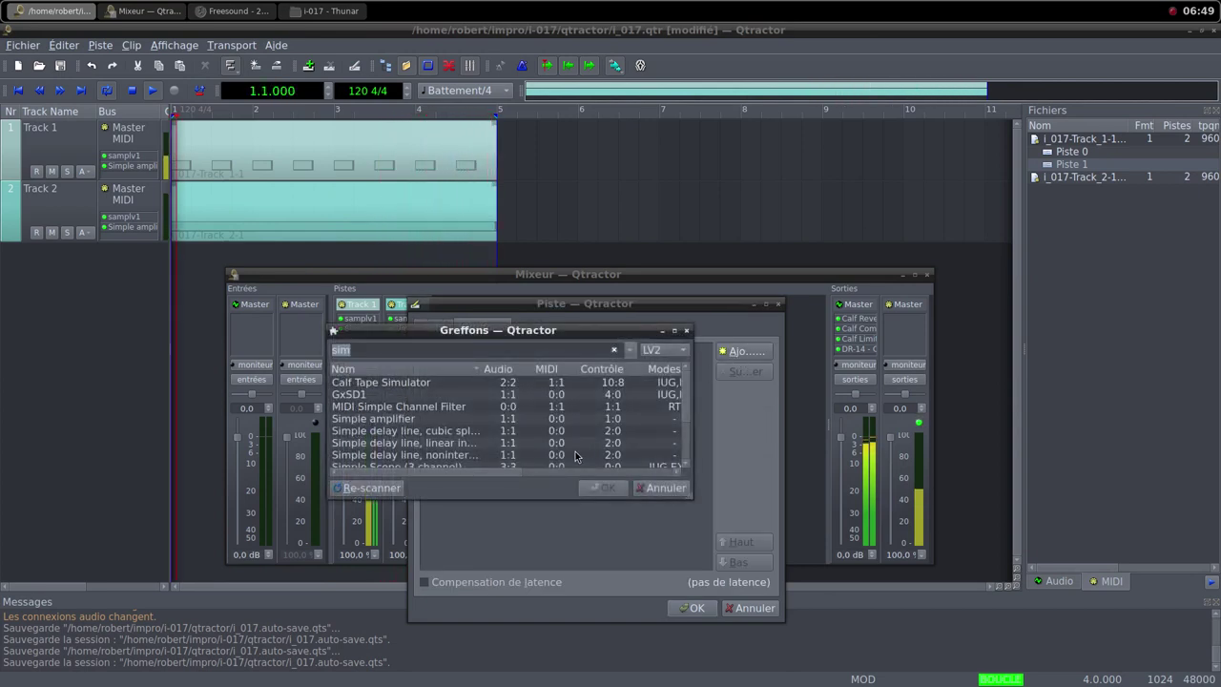
text(card)
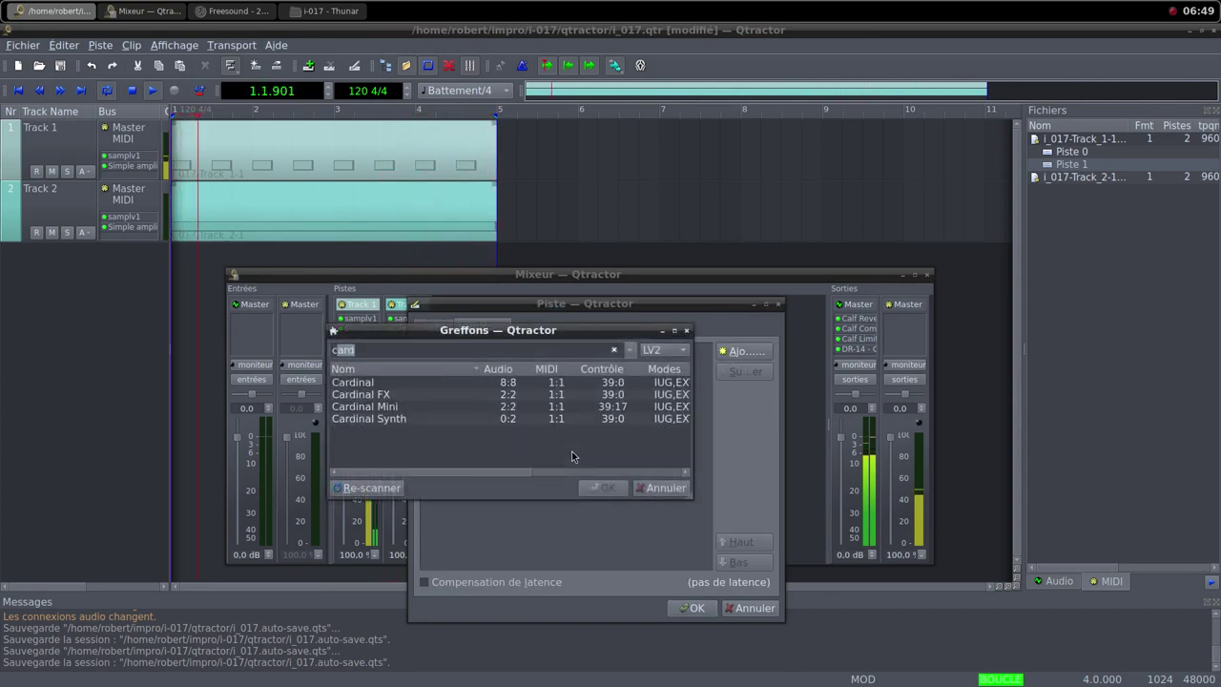
double_click(401, 418)
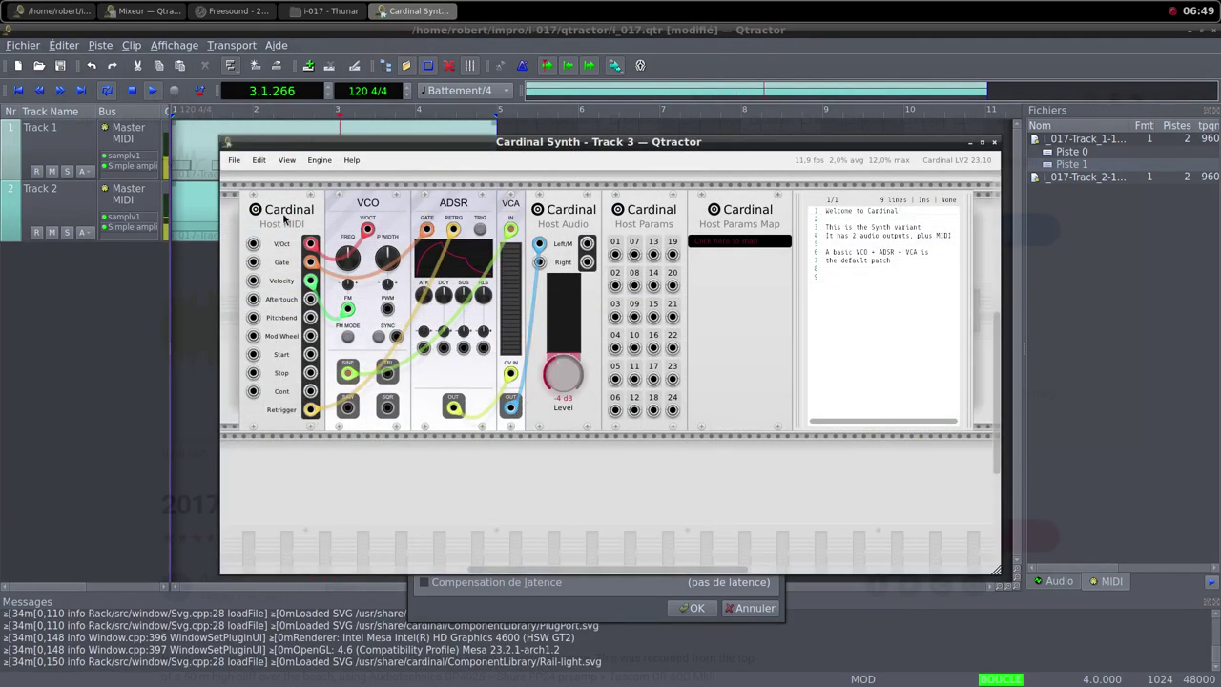
Load the patch cardinal-006-growl.vcv from the ardour/cardinal folder into Cardinal Synth
click(234, 160)
click(258, 203)
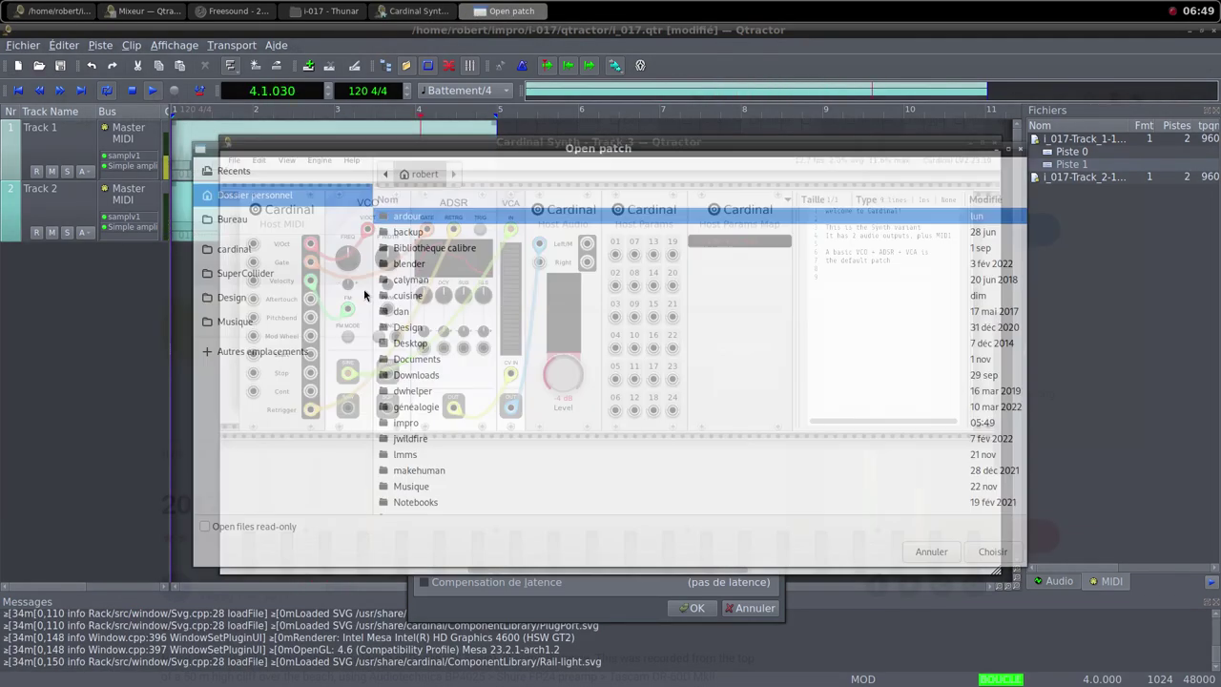
double_click(407, 225)
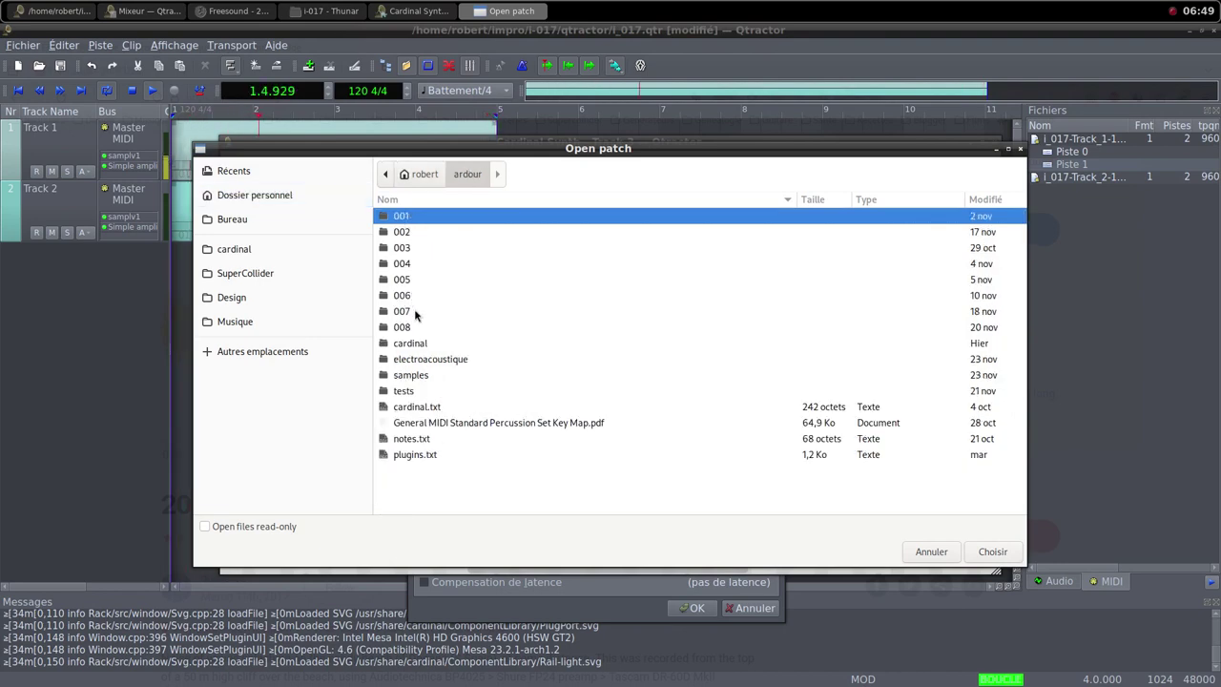
double_click(418, 349)
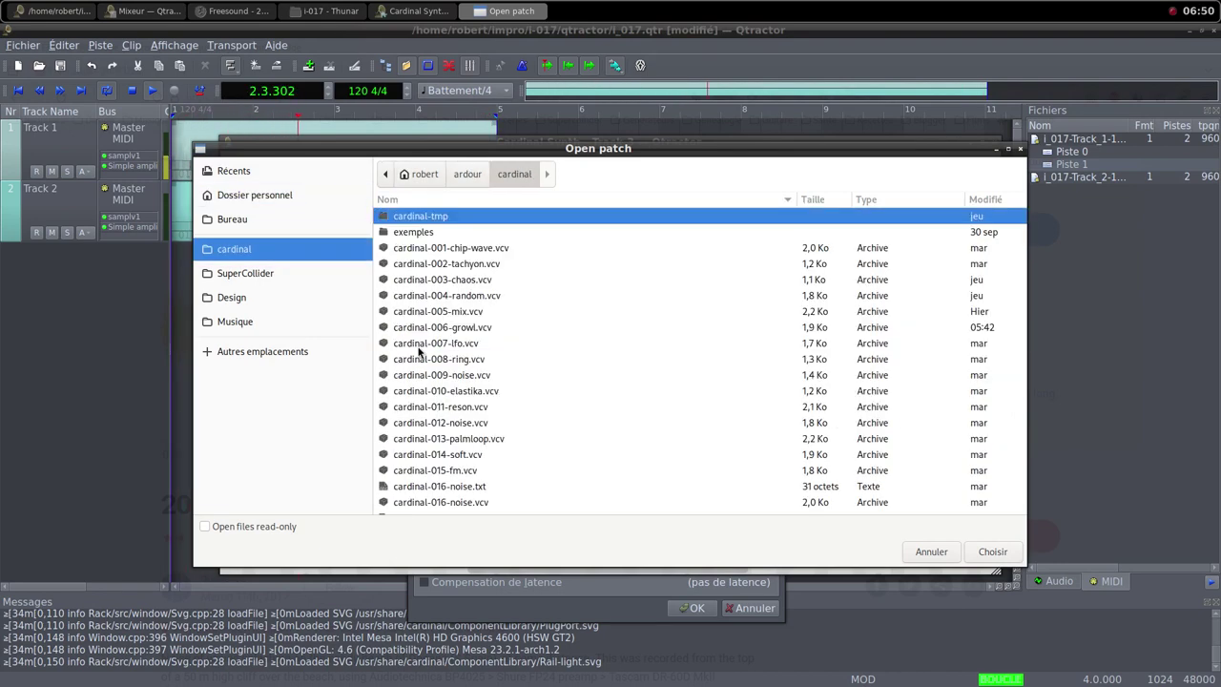
click(445, 330)
click(1002, 552)
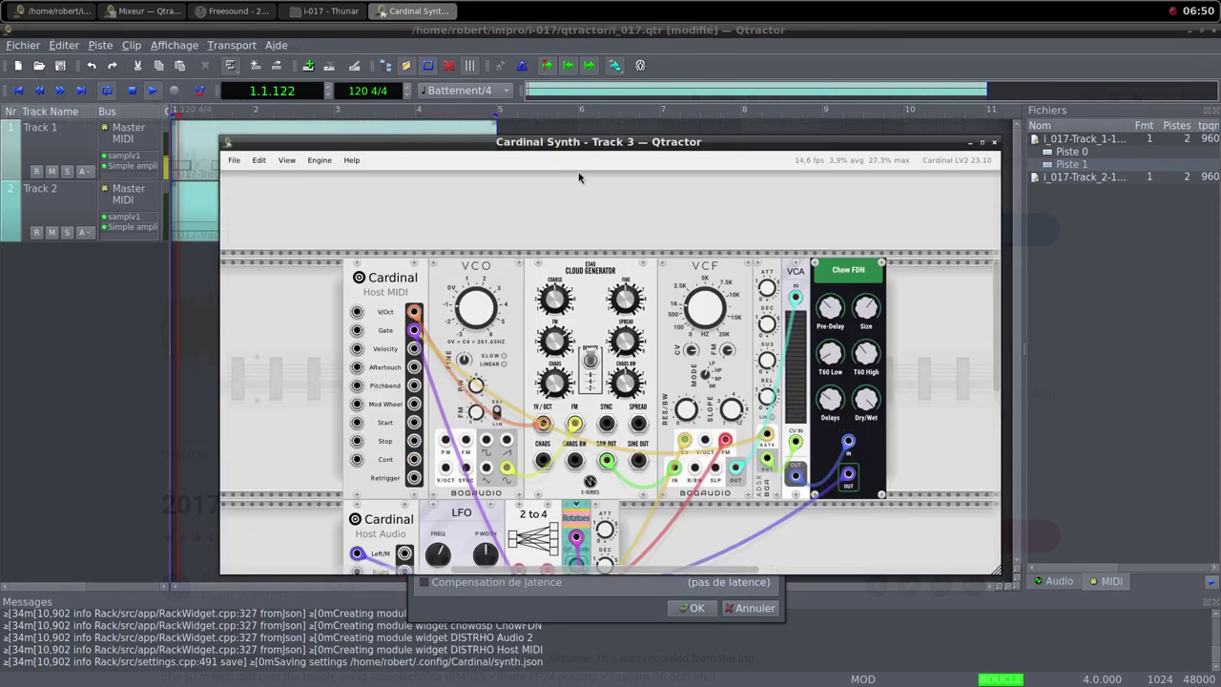
Turn Cardinal's Host Audio level down to -inf dB, confirm the creation of Track 3 and close the synth window
drag(578, 143, 745, 141)
scroll(599, 462, down, 3)
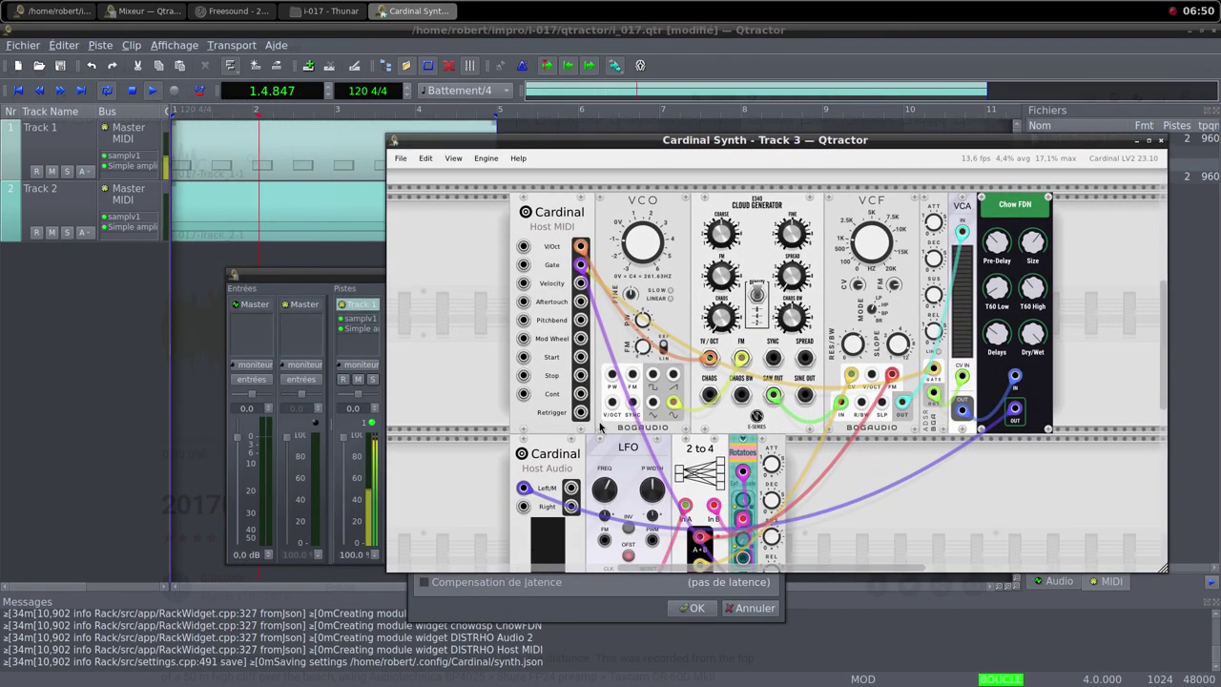
scroll(596, 462, down, 3)
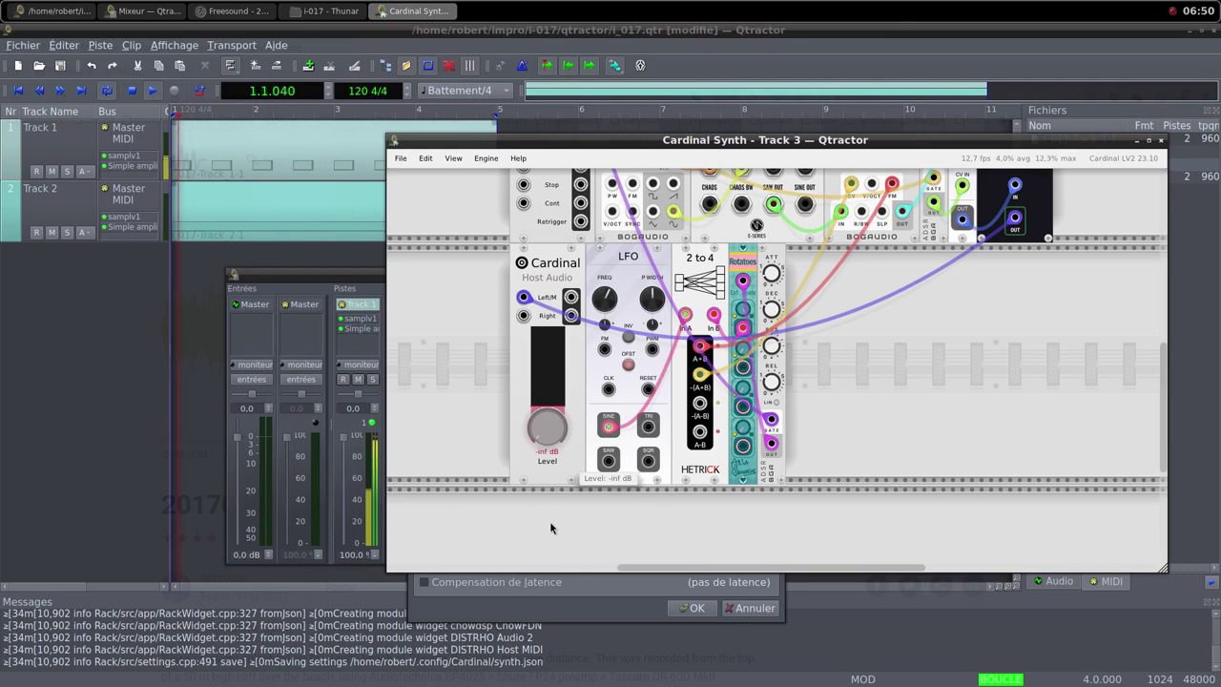
click(364, 399)
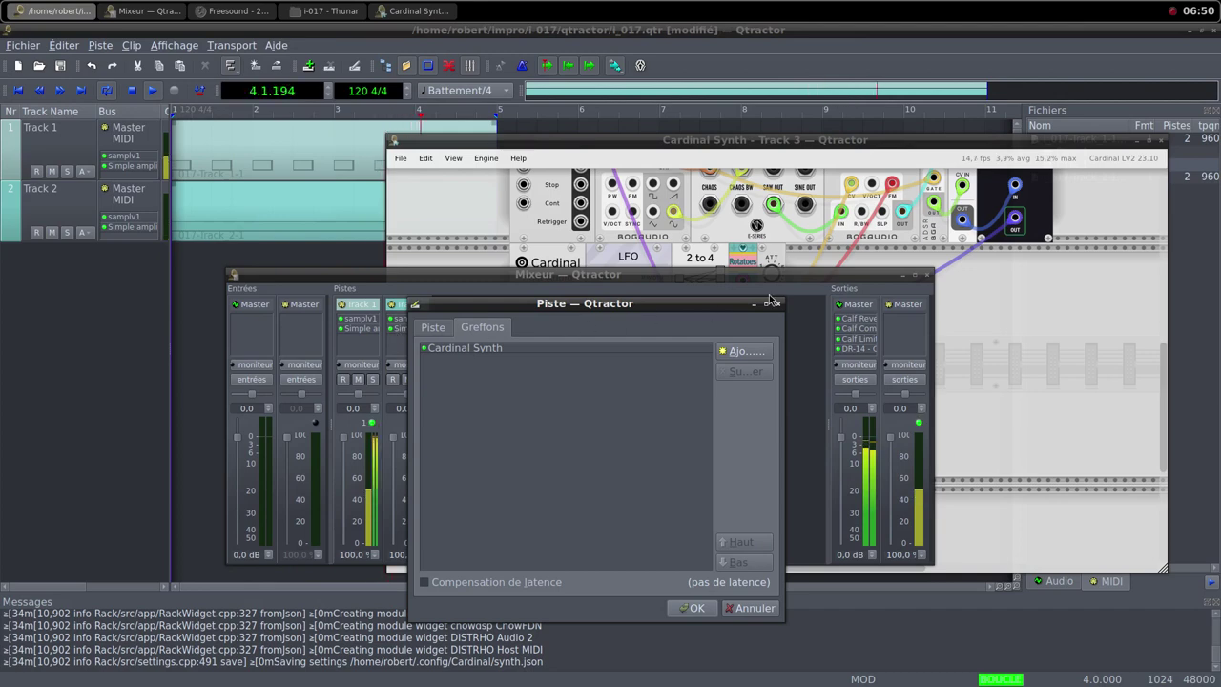
click(700, 611)
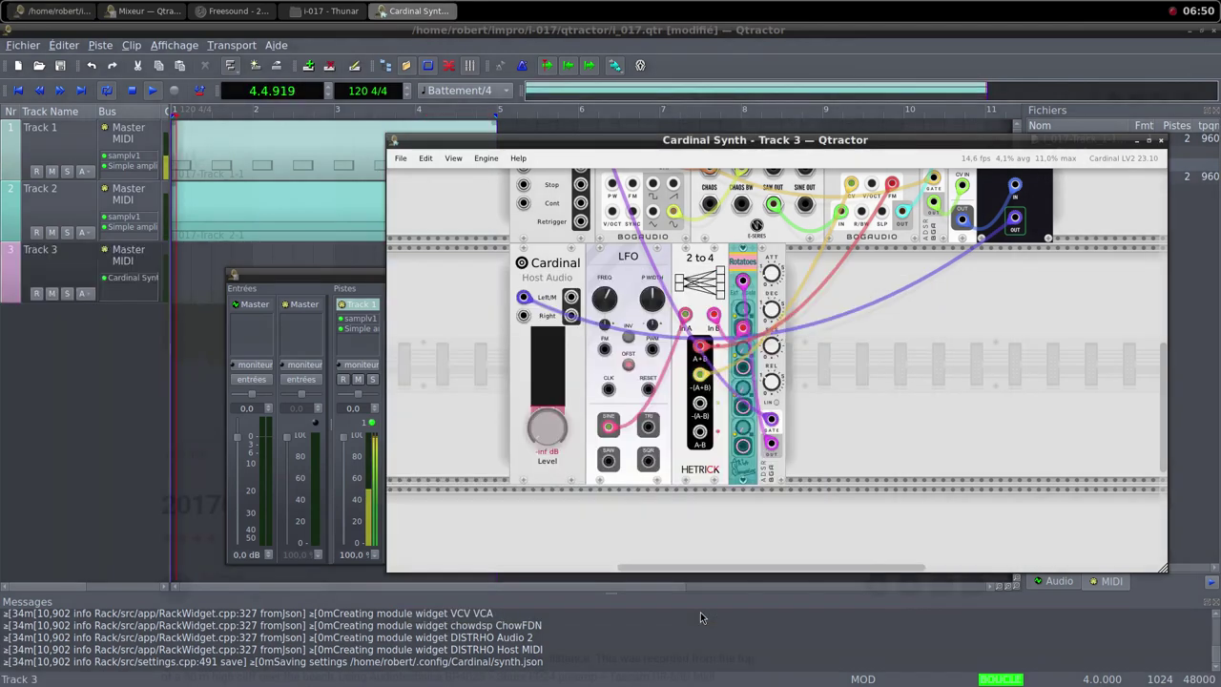
click(1161, 140)
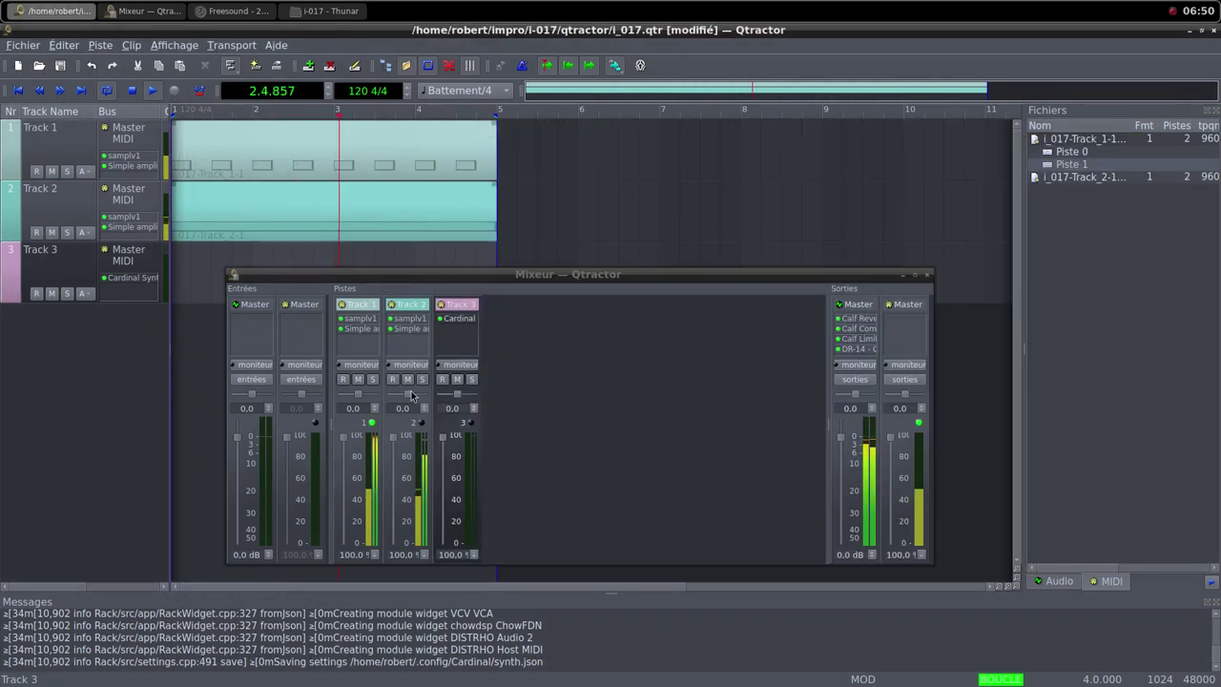
Rebalance Track 2 by setting its Simple amplifier gain to about 9.4 dB and its mixer volume to about 63 %
drag(397, 442, 394, 452)
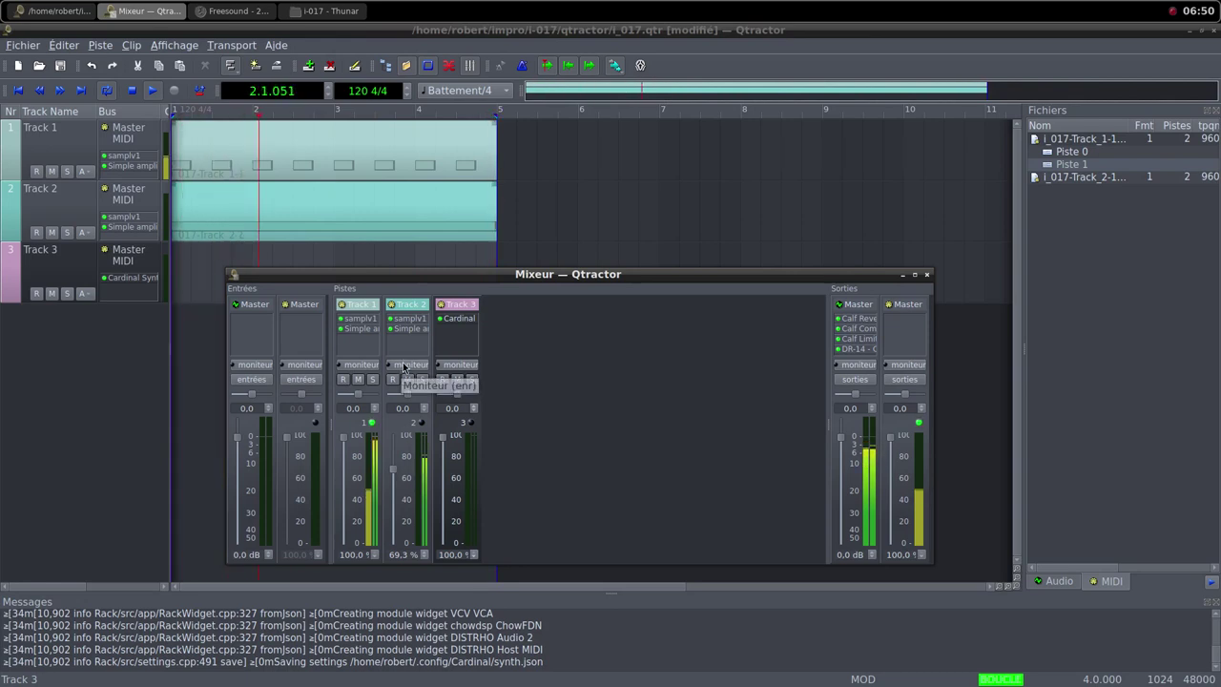
double_click(405, 329)
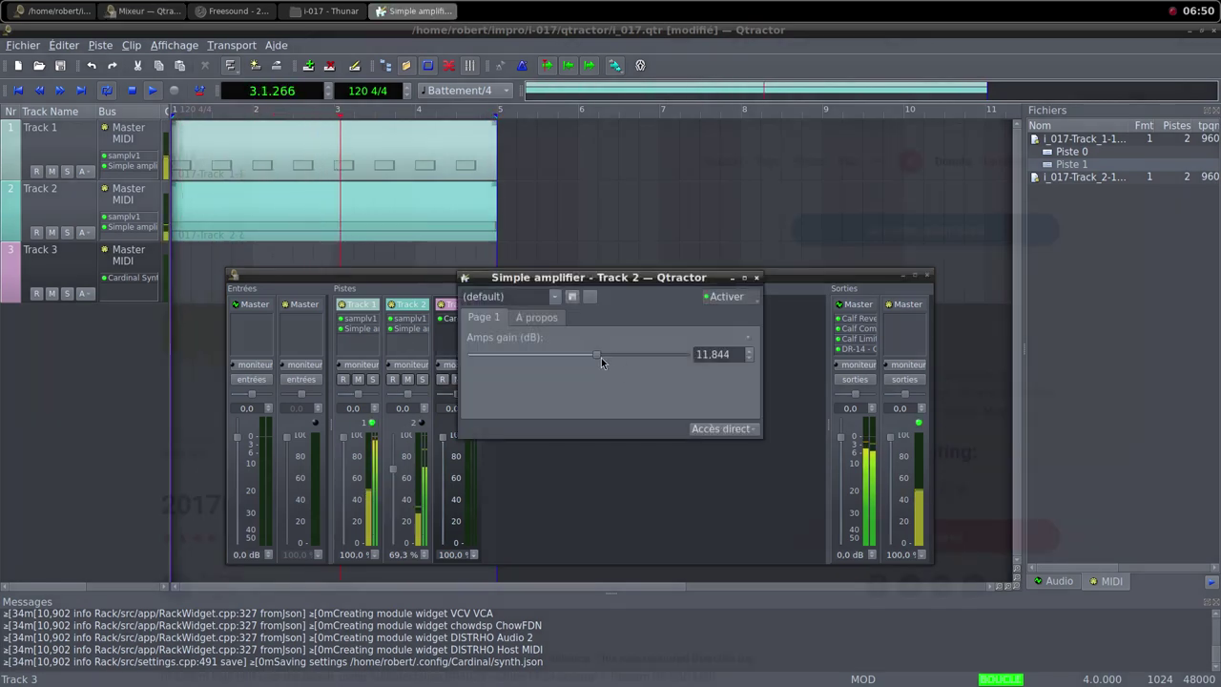
drag(601, 362, 596, 358)
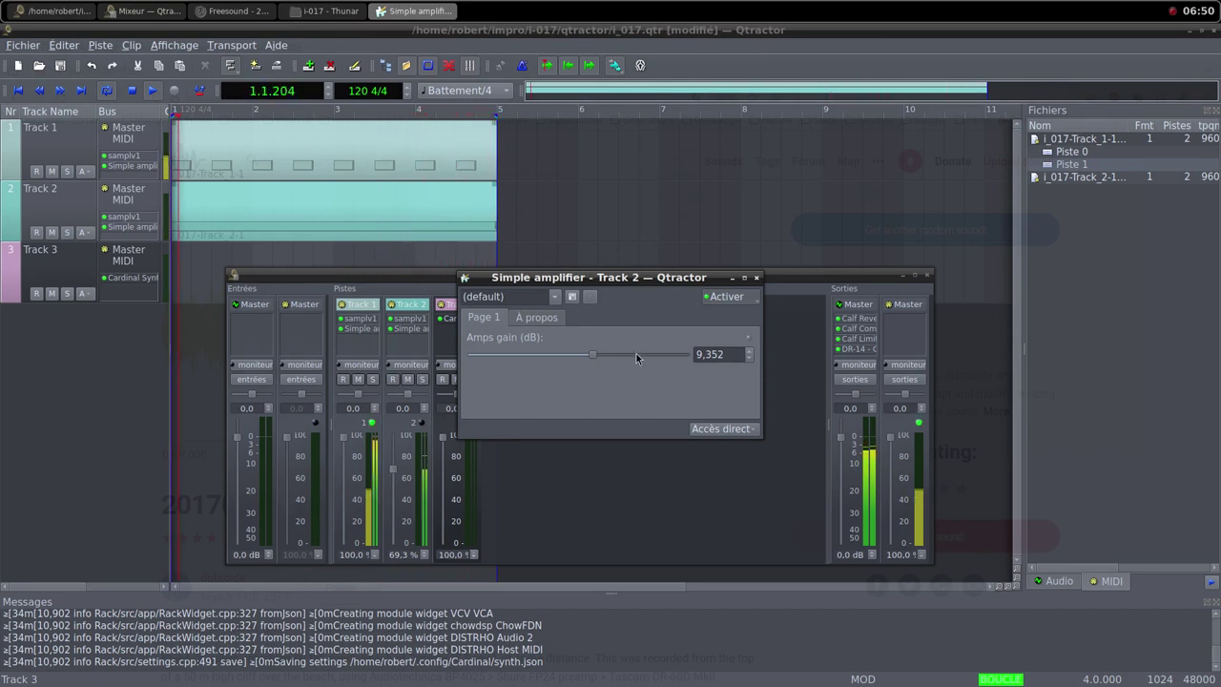
click(756, 277)
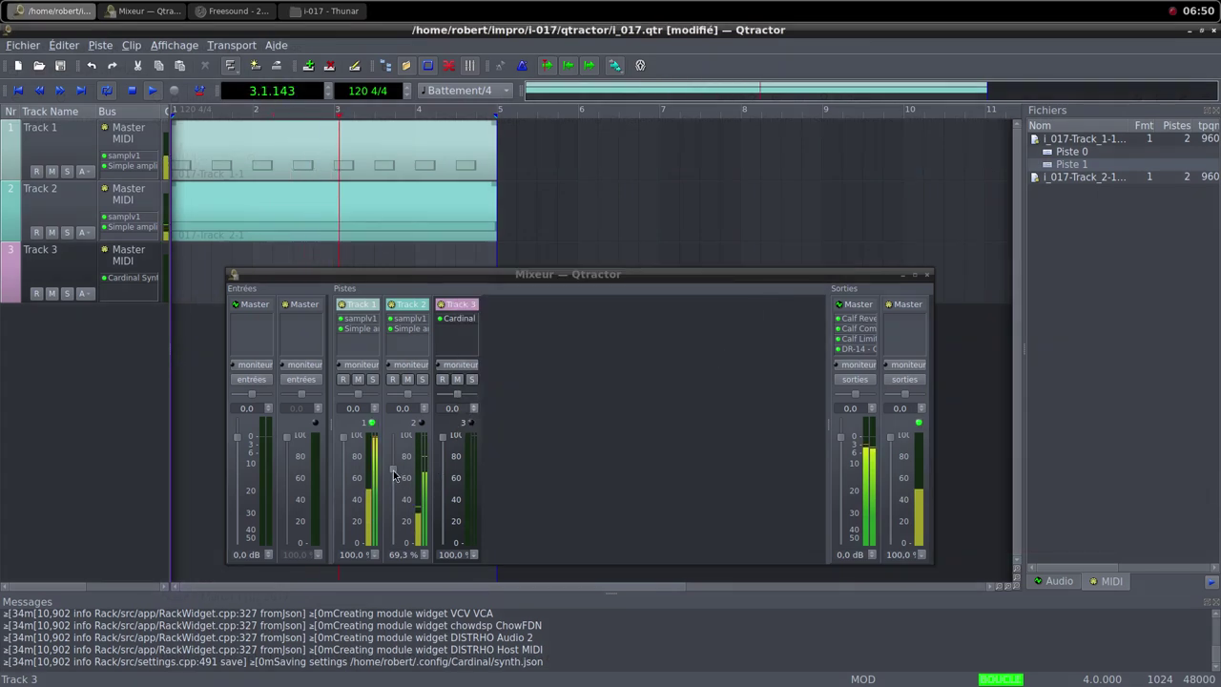
drag(394, 475, 396, 482)
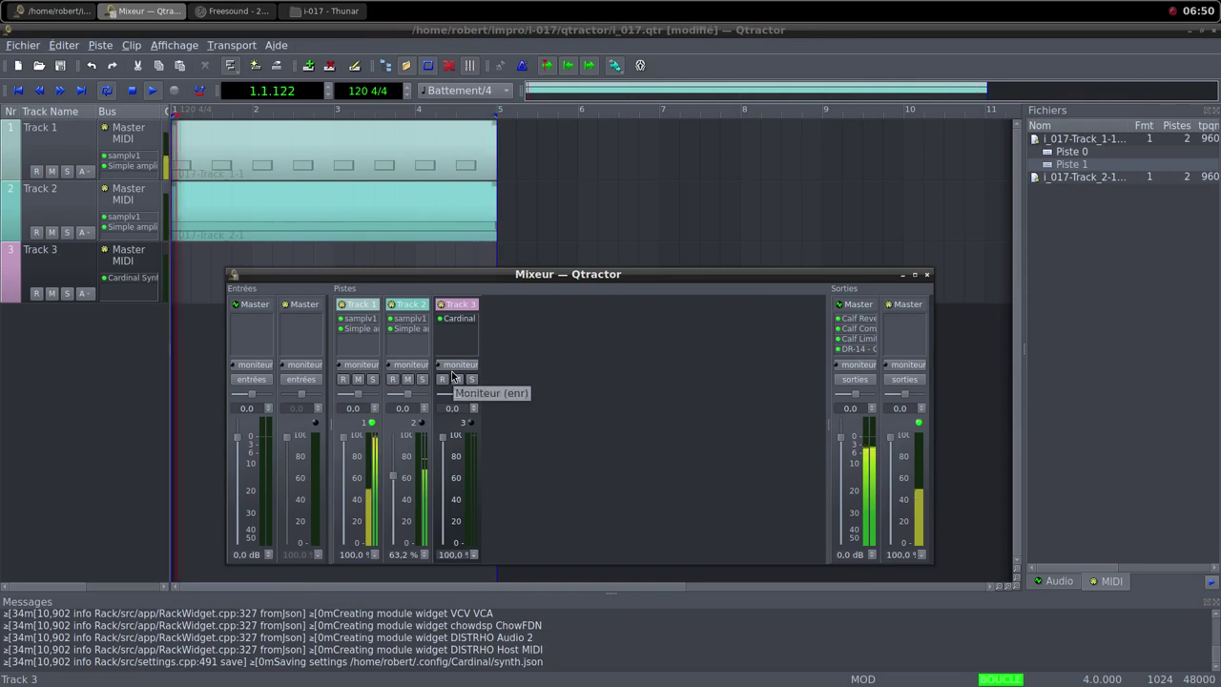
Create a new MIDI clip at the start of Track 3 and draw a one-beat C3 note at the beginning of bar 1
right_click(191, 277)
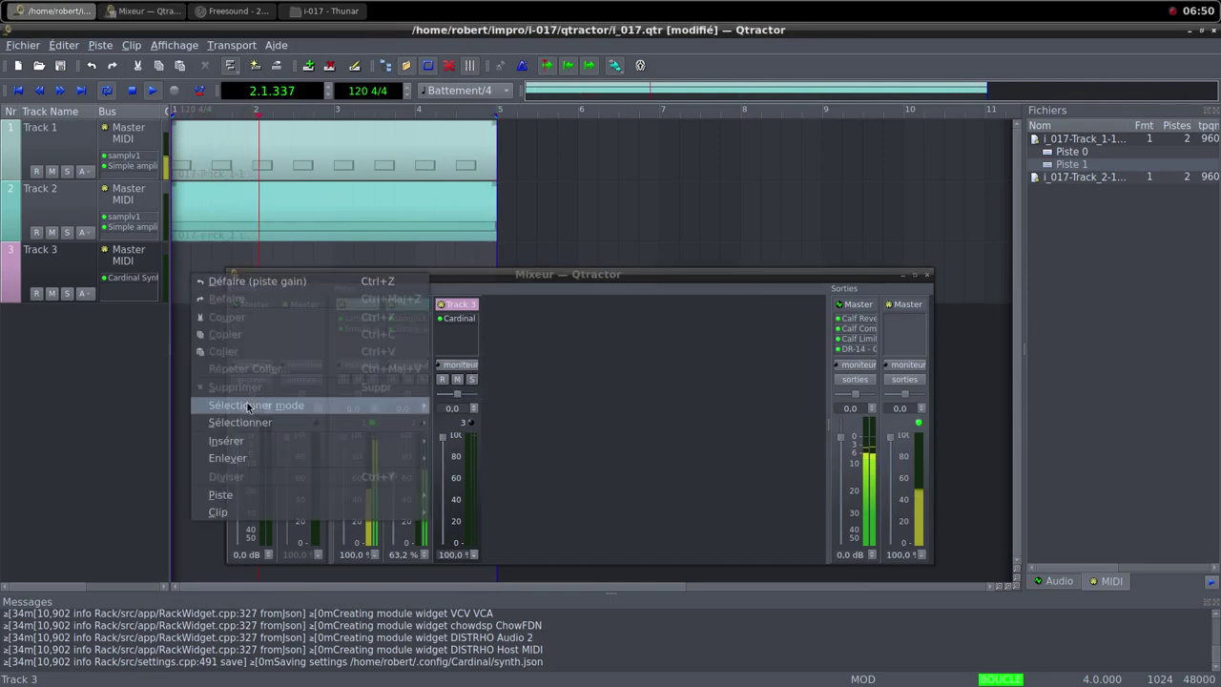
mouse_move(267, 511)
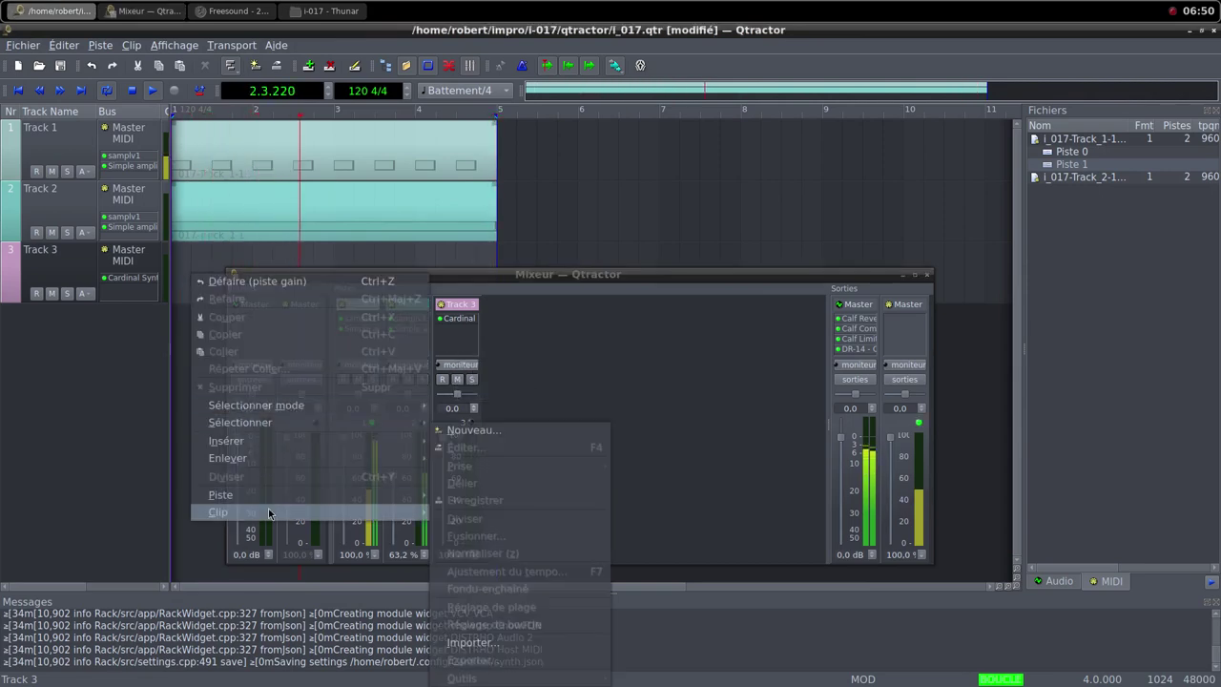
click(497, 431)
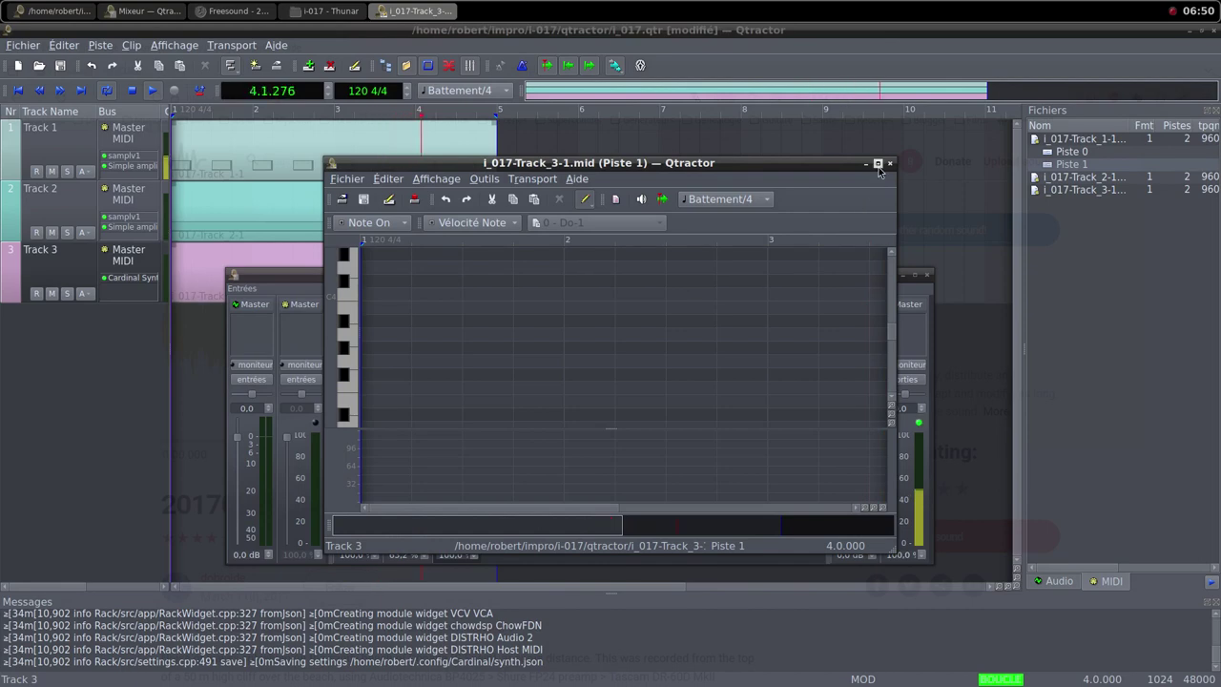
click(877, 164)
click(81, 326)
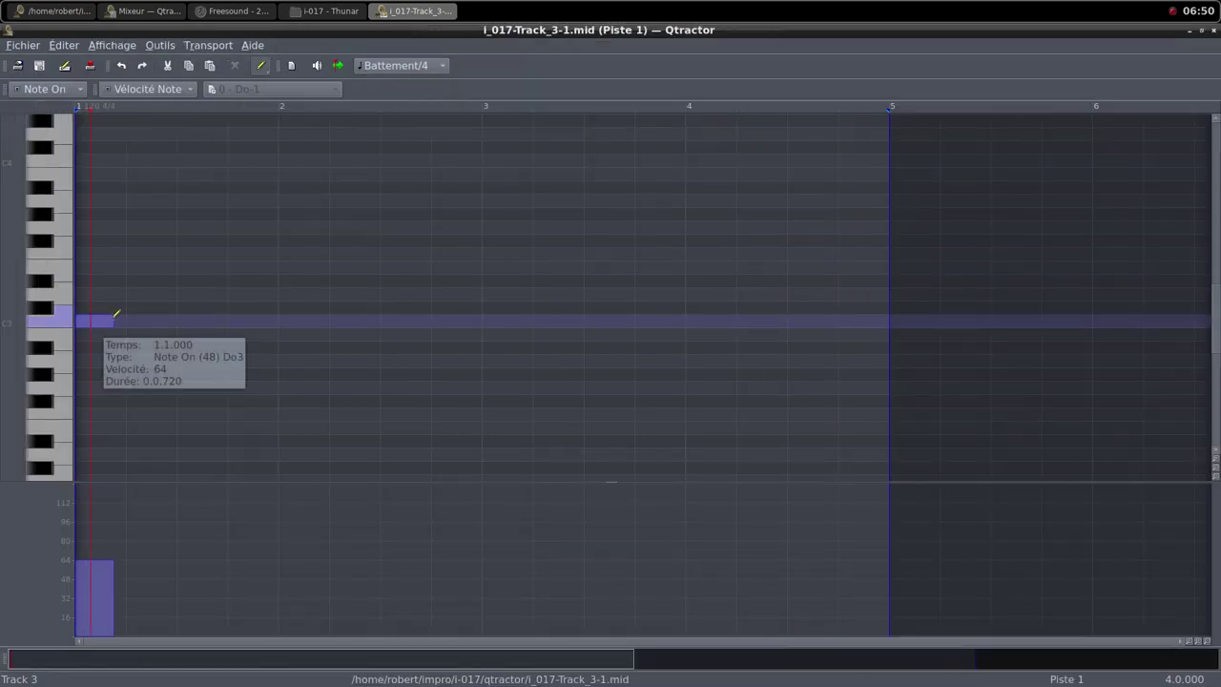
click(131, 296)
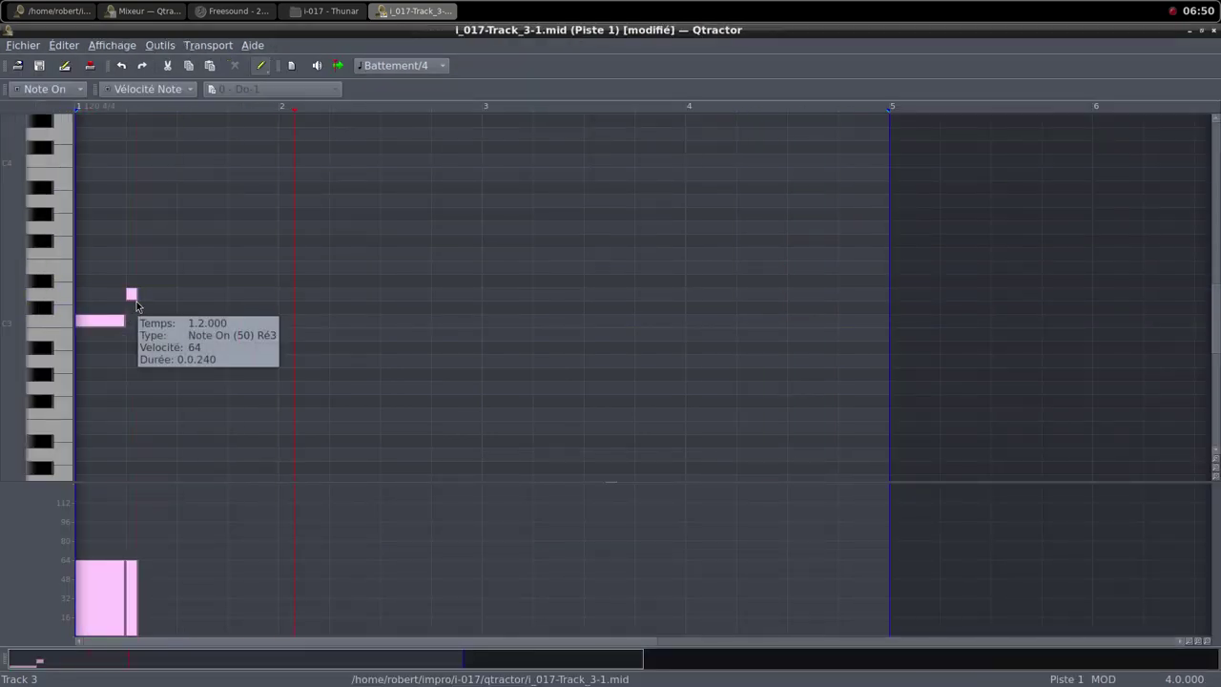
click(135, 301)
key(Delete)
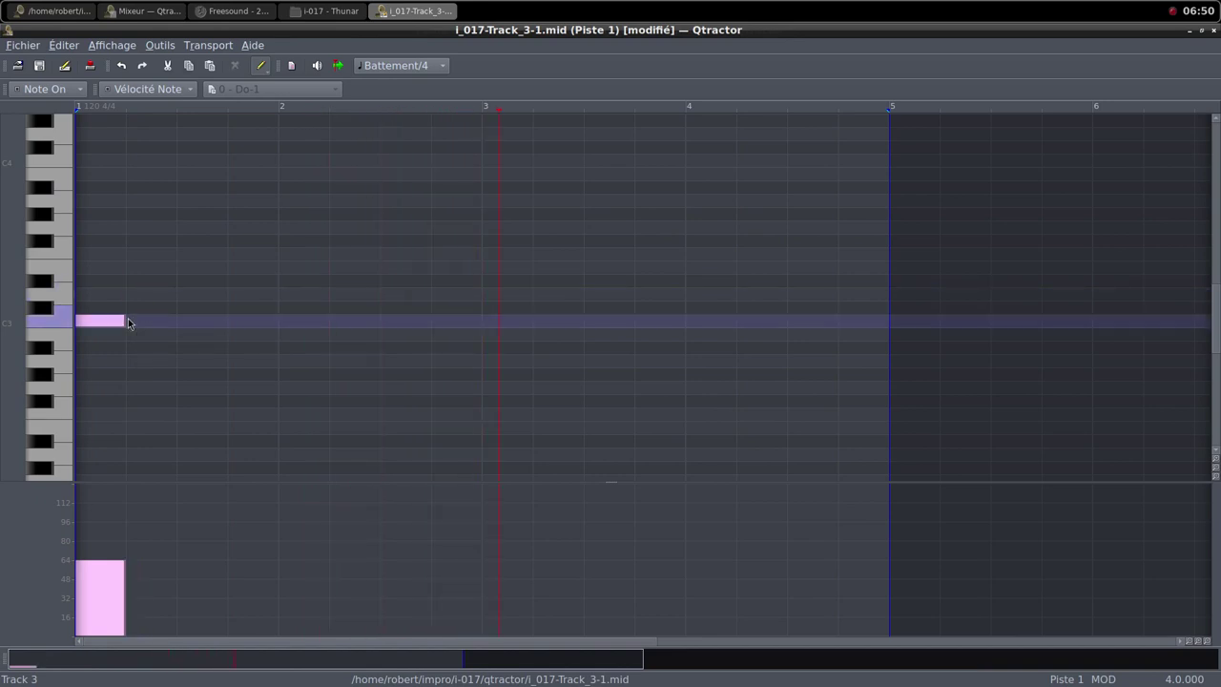
Fill the rest of the four bars with one-beat notes alternating between C#3 and C3, and close the clip editor
mouse_move(128, 307)
mouse_down()
mouse_move(230, 322)
mouse_move(278, 307)
mouse_move(327, 320)
mouse_move(381, 305)
mouse_move(396, 316)
mouse_move(383, 323)
mouse_move(456, 305)
mouse_move(531, 319)
mouse_move(582, 308)
mouse_move(603, 321)
mouse_move(658, 307)
mouse_move(737, 321)
mouse_move(785, 307)
mouse_move(831, 321)
mouse_move(854, 302)
mouse_move(887, 306)
mouse_up()
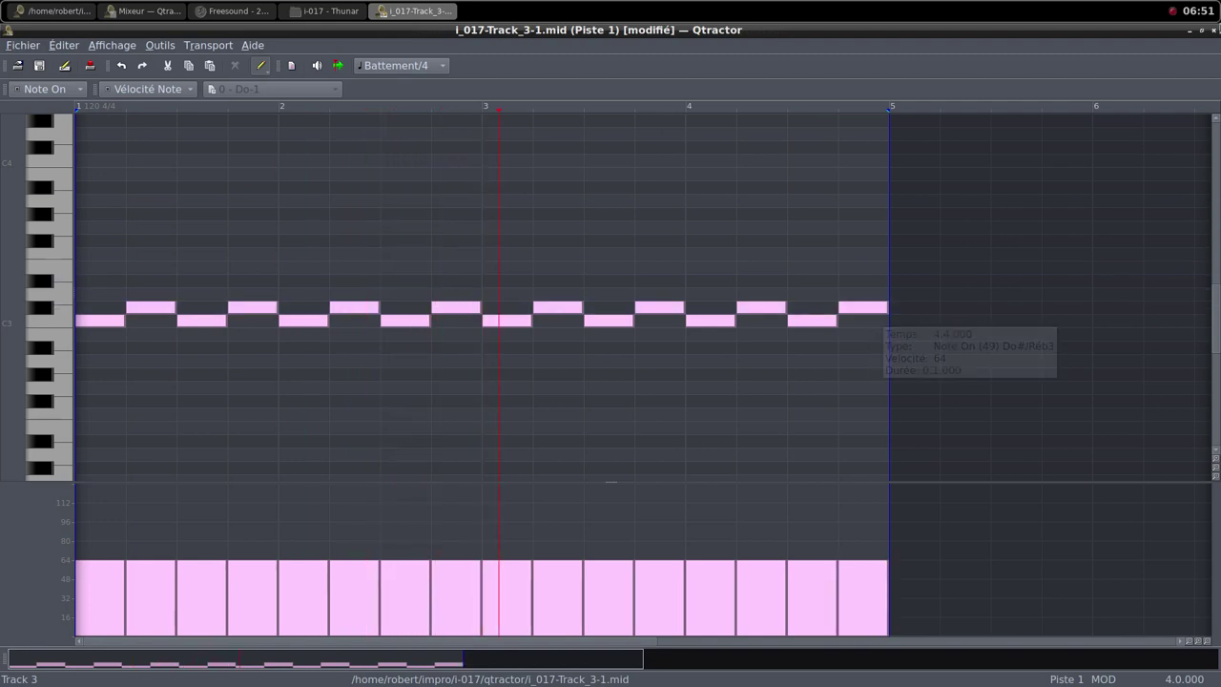
click(1201, 30)
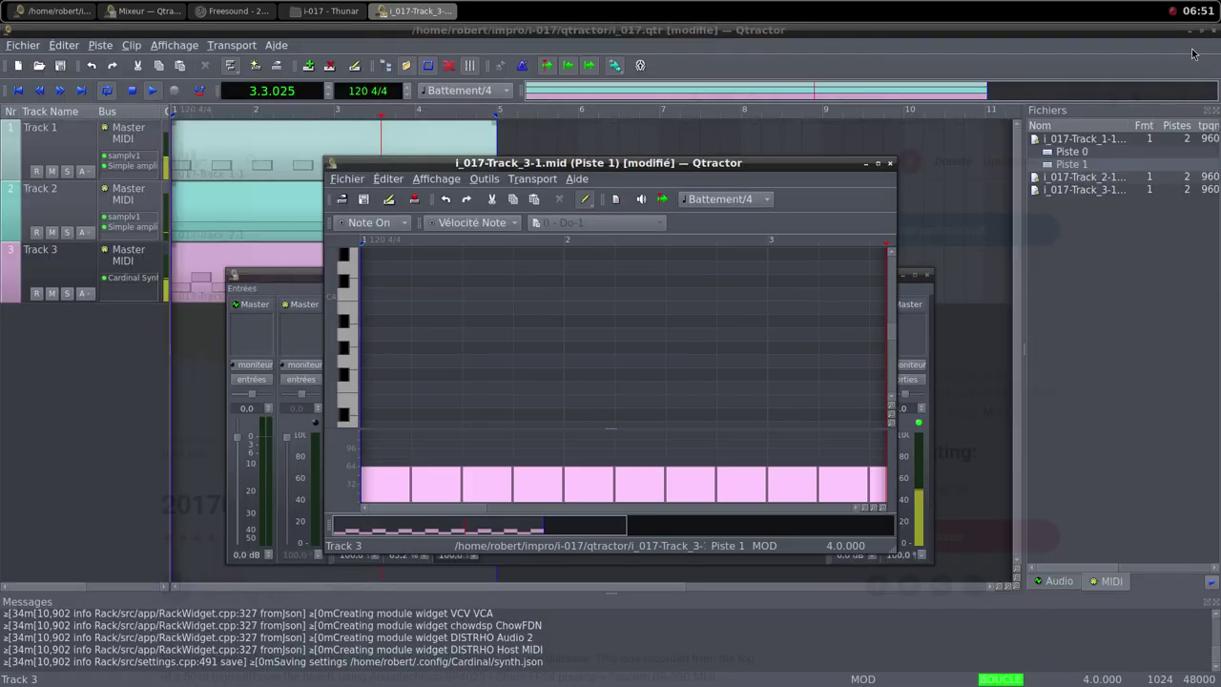
click(888, 165)
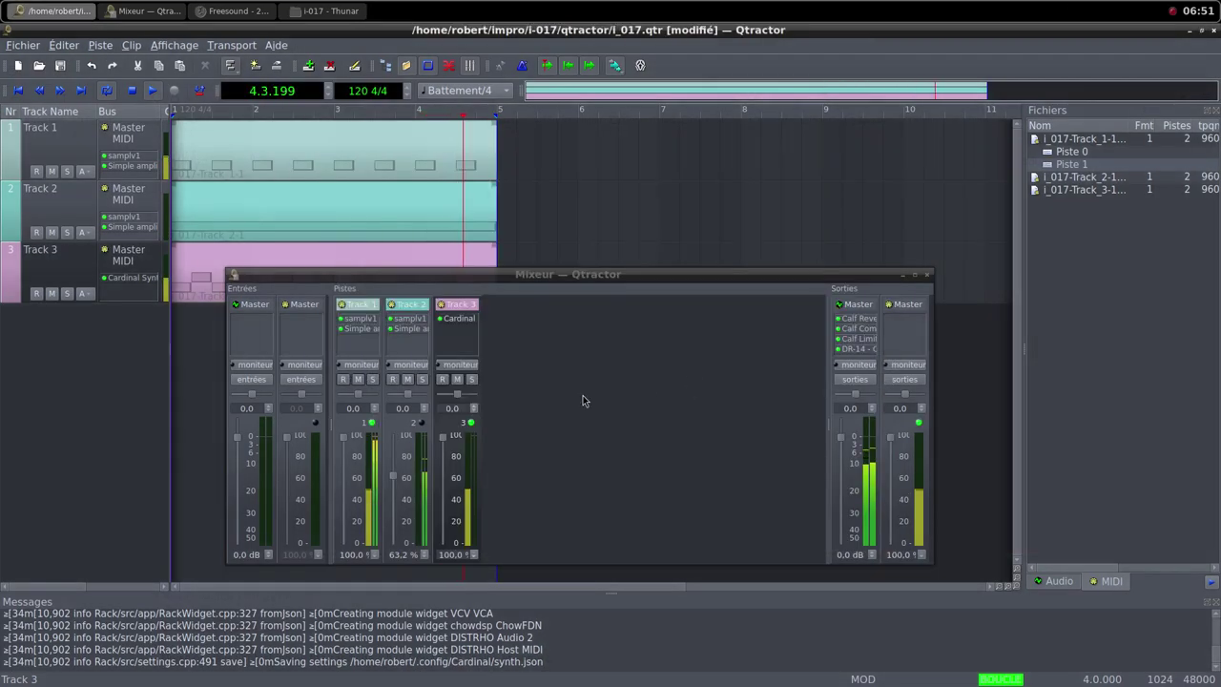
While the loop plays, raise the Host Audio level in Track 3's Cardinal Synth to about 12 dB
double_click(453, 318)
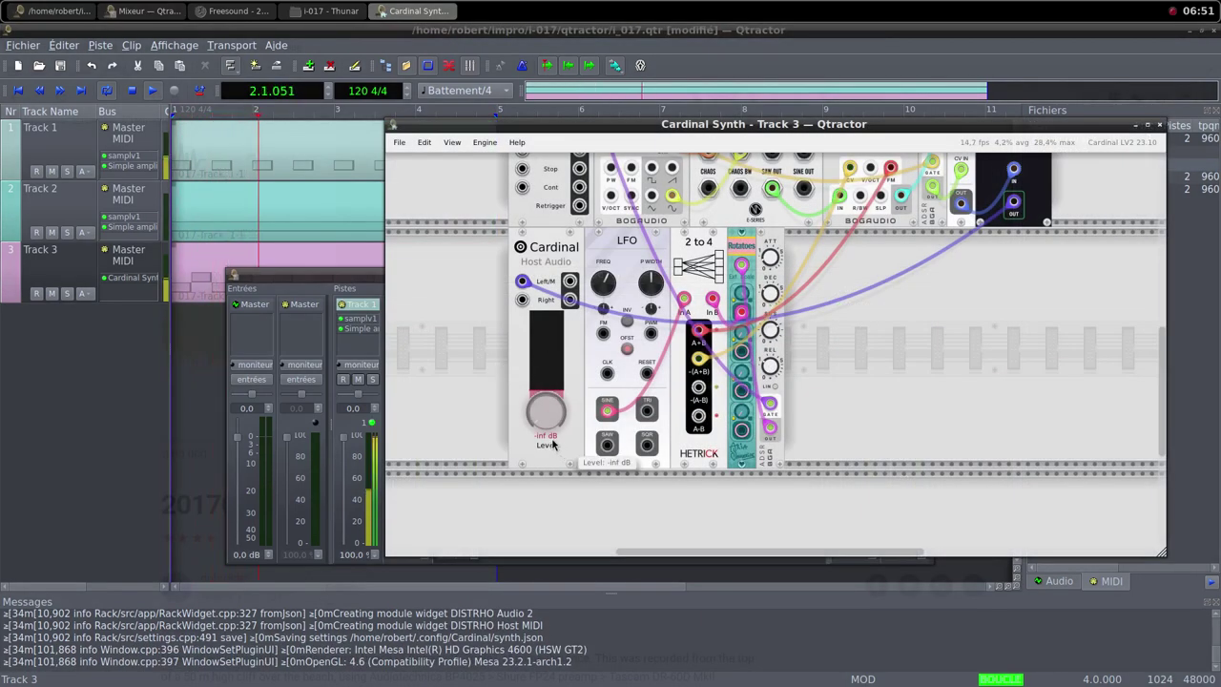
drag(591, 124, 735, 112)
drag(687, 396, 559, 170)
drag(653, 356, 623, 227)
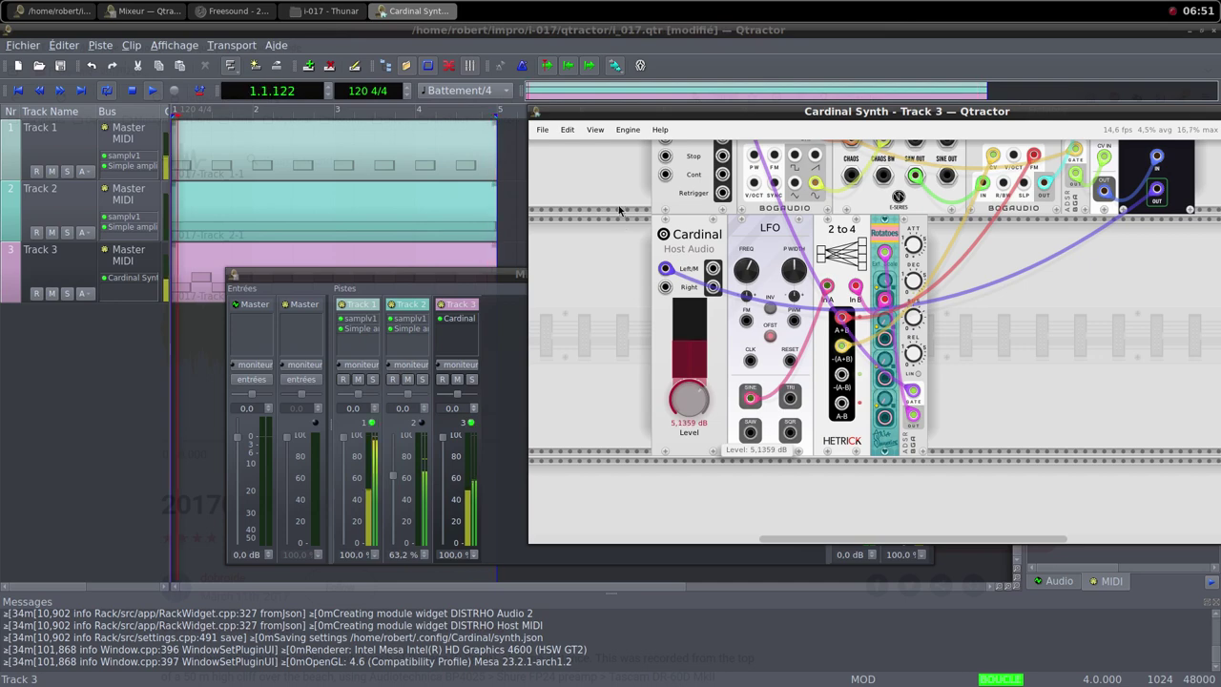
drag(690, 413, 637, 212)
drag(685, 378, 672, 398)
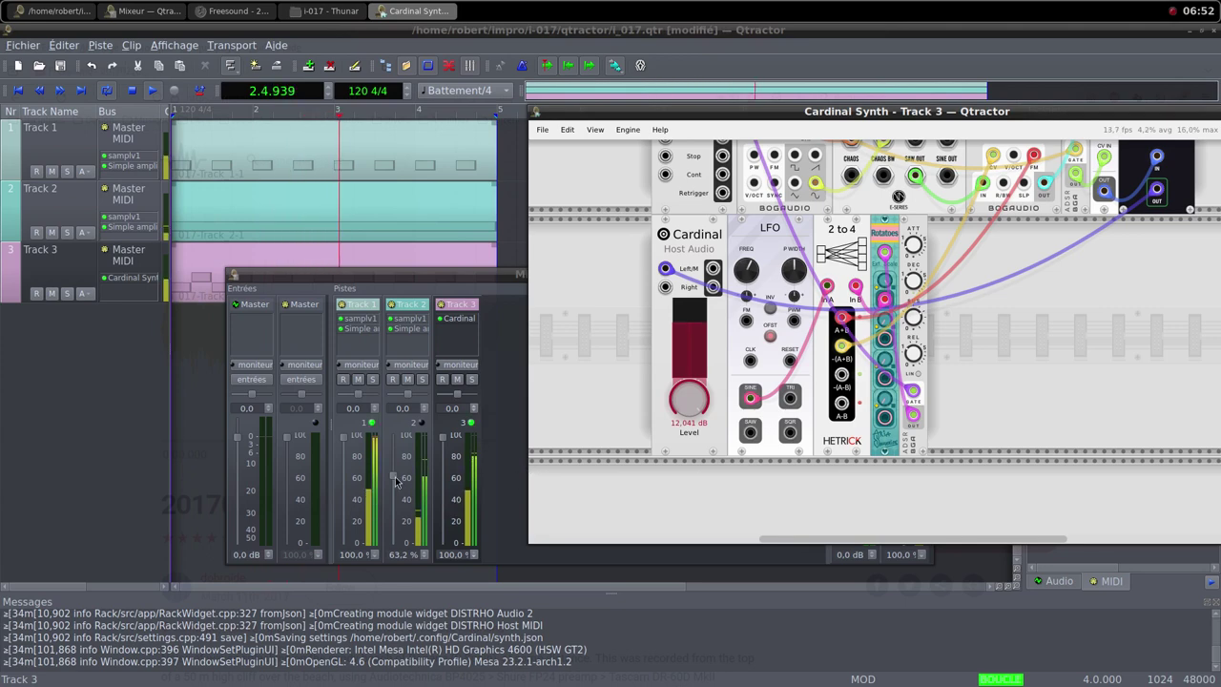
Lower Track 2's mixer volume to about 50 % and return to Track 3's Cardinal Synth window
drag(393, 476, 396, 483)
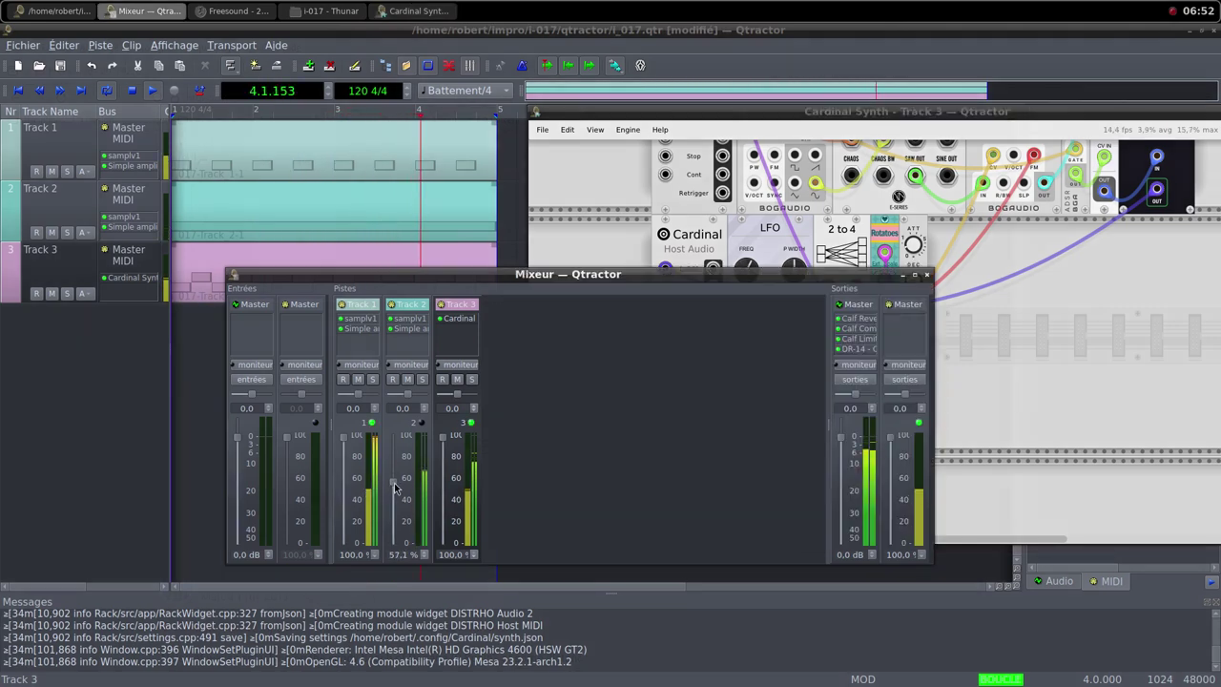
drag(394, 487, 397, 493)
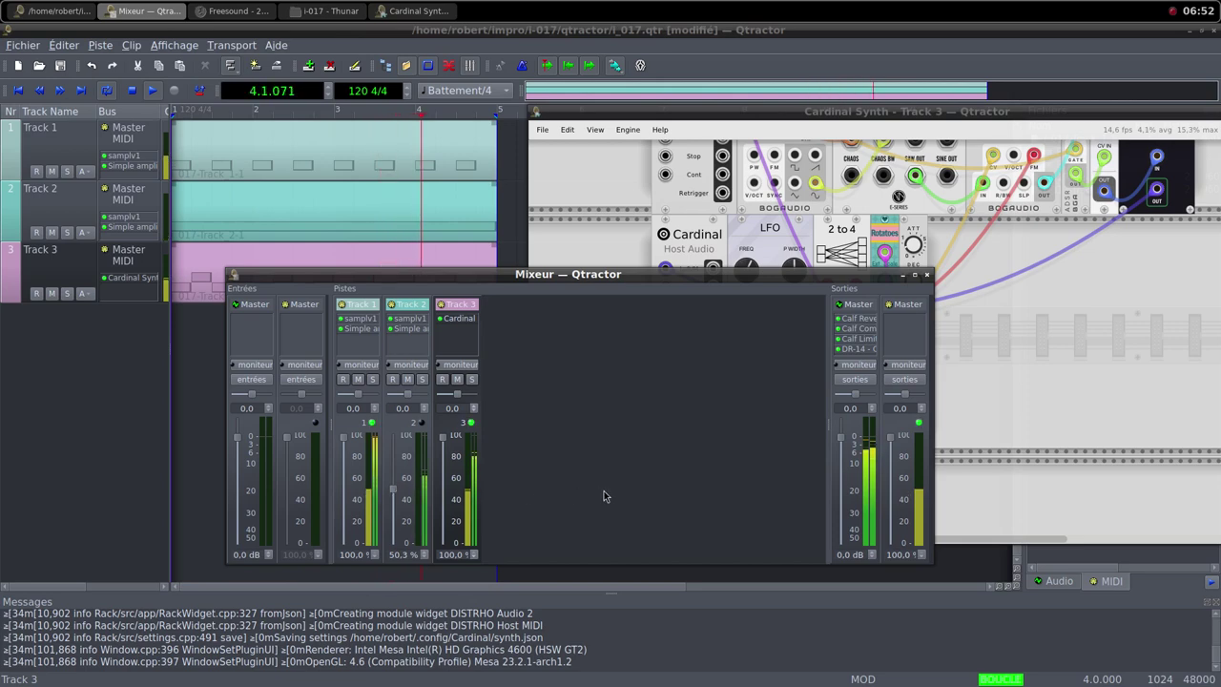
click(1001, 113)
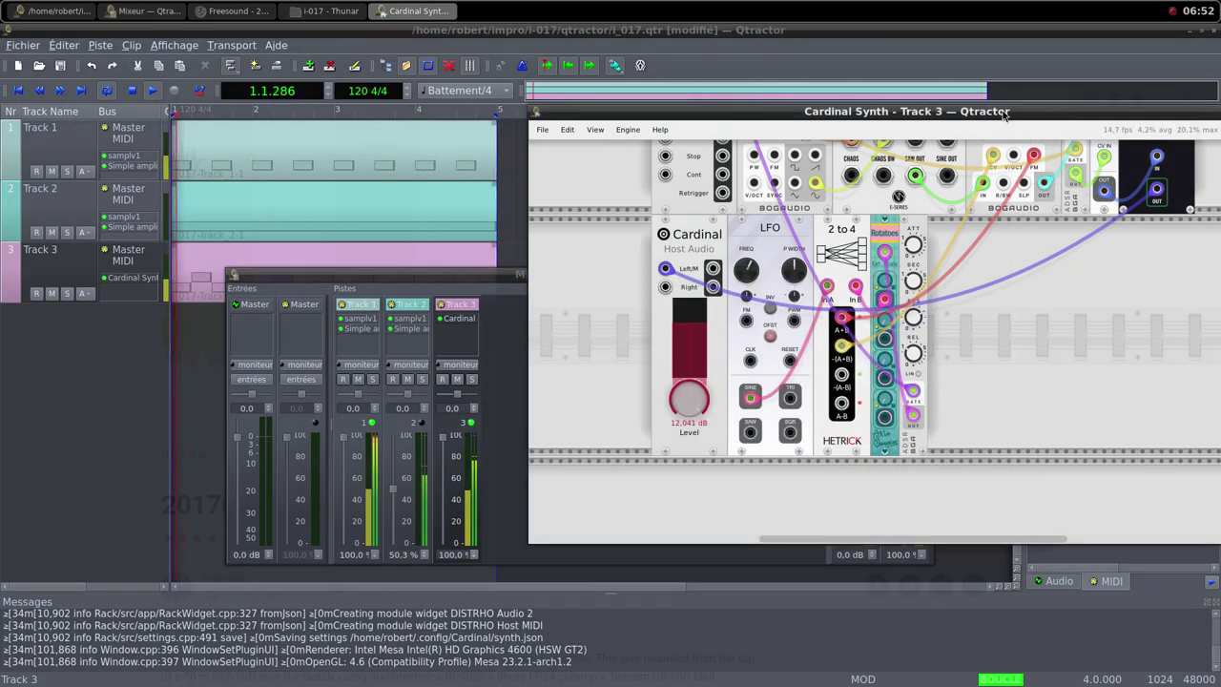
Close Track 3's Cardinal Synth window and check the master output level in the DR-14 meter, closing the meter when done
drag(1002, 113, 884, 125)
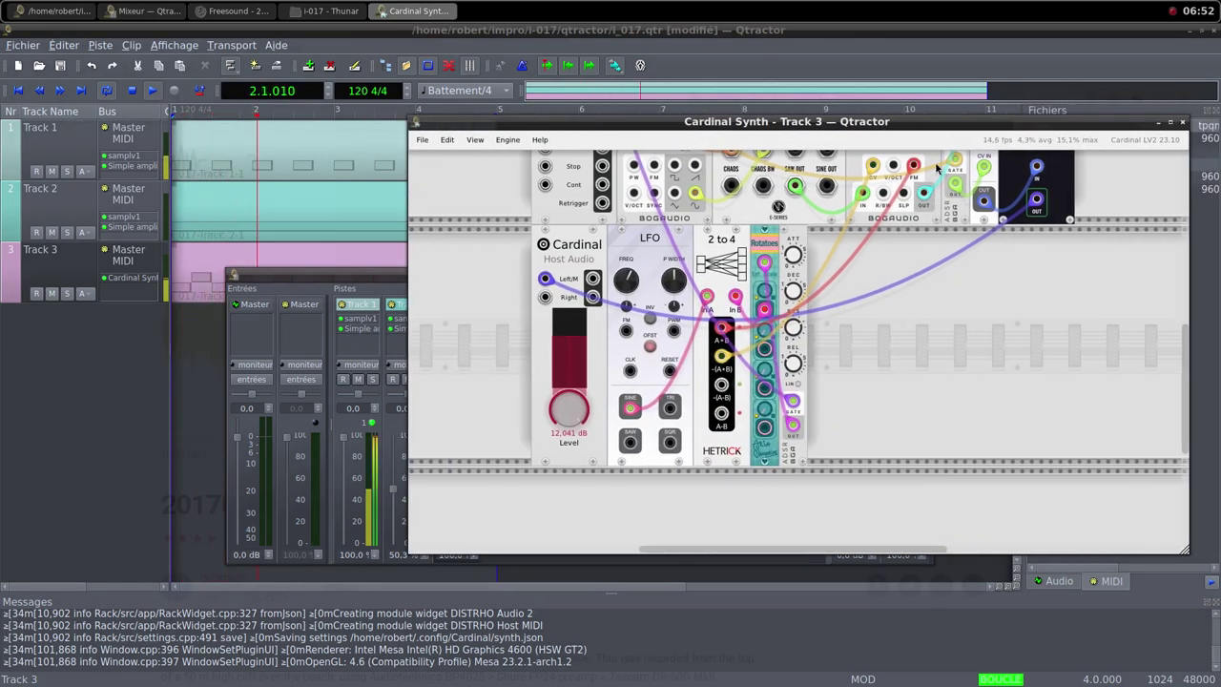
click(1182, 122)
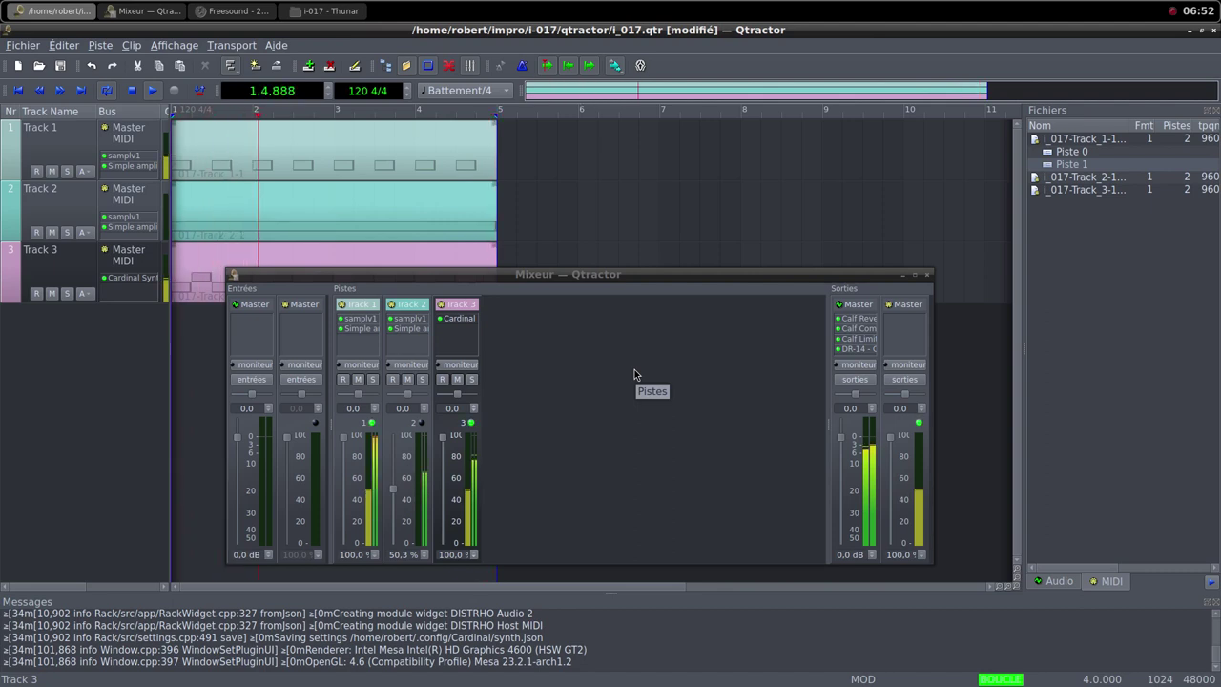
double_click(854, 349)
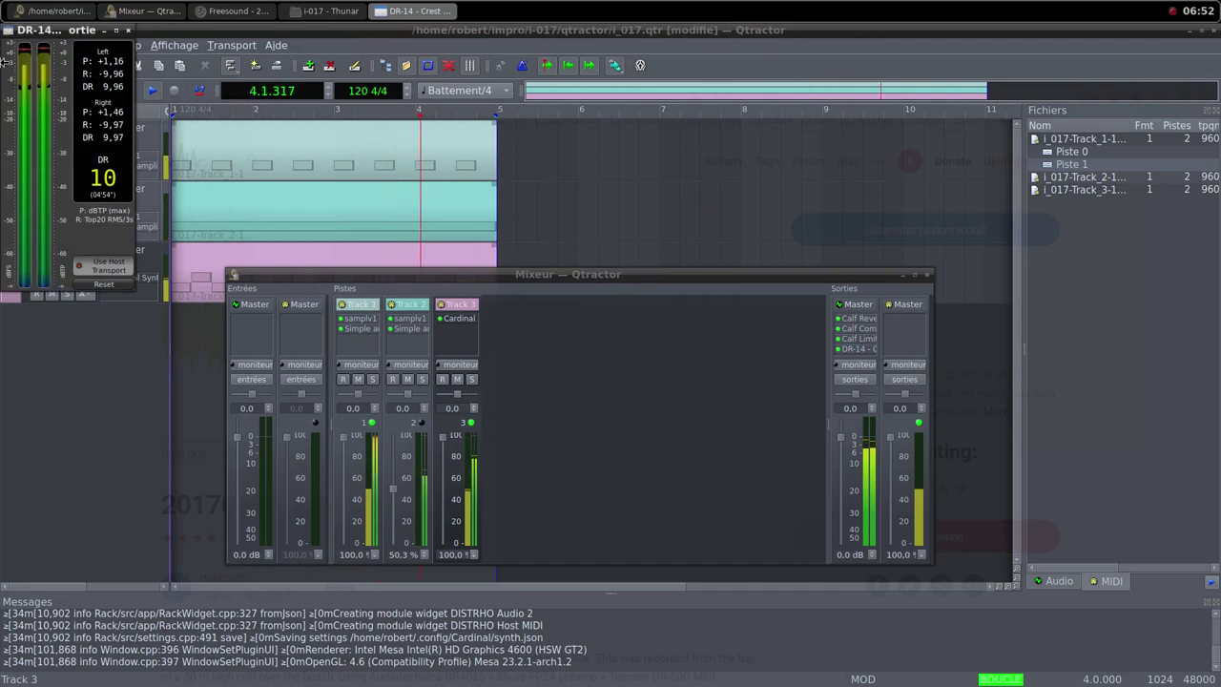
drag(40, 35, 711, 296)
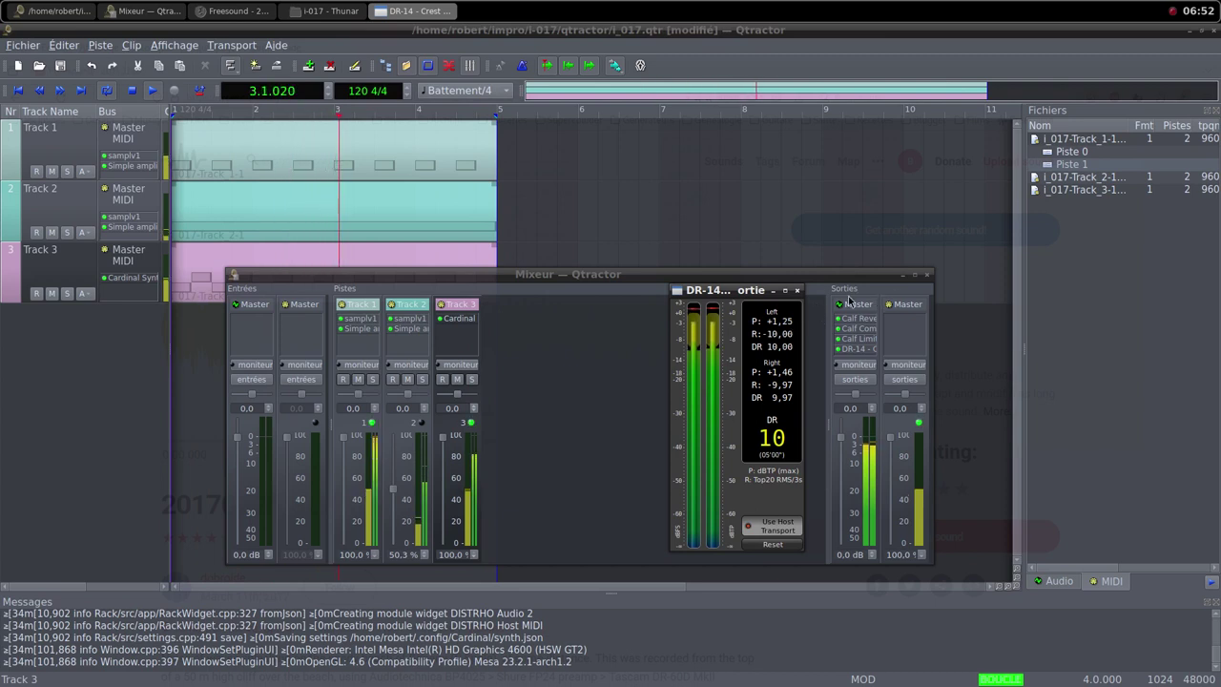
click(797, 290)
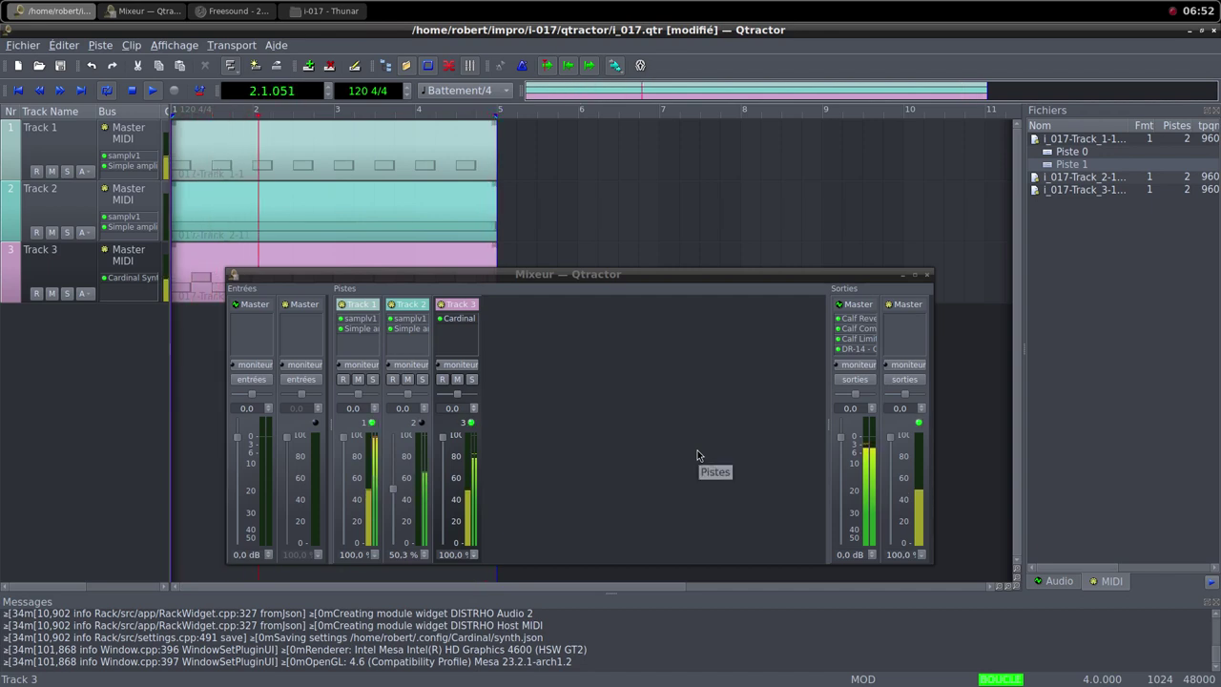
Switch to Freesound, get another random sound and download 485996__atevonhes__dying-grass.wav into the samples folder, dismissing the donation request
click(205, 10)
click(937, 244)
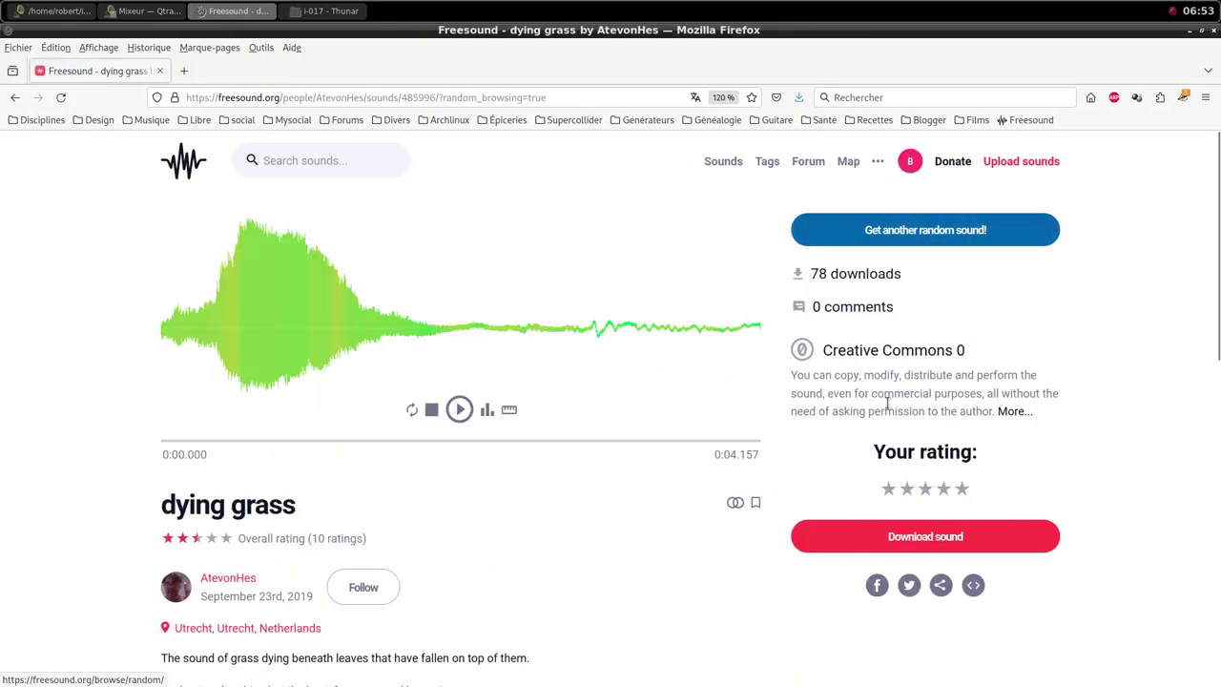
scroll(554, 515, down, 2)
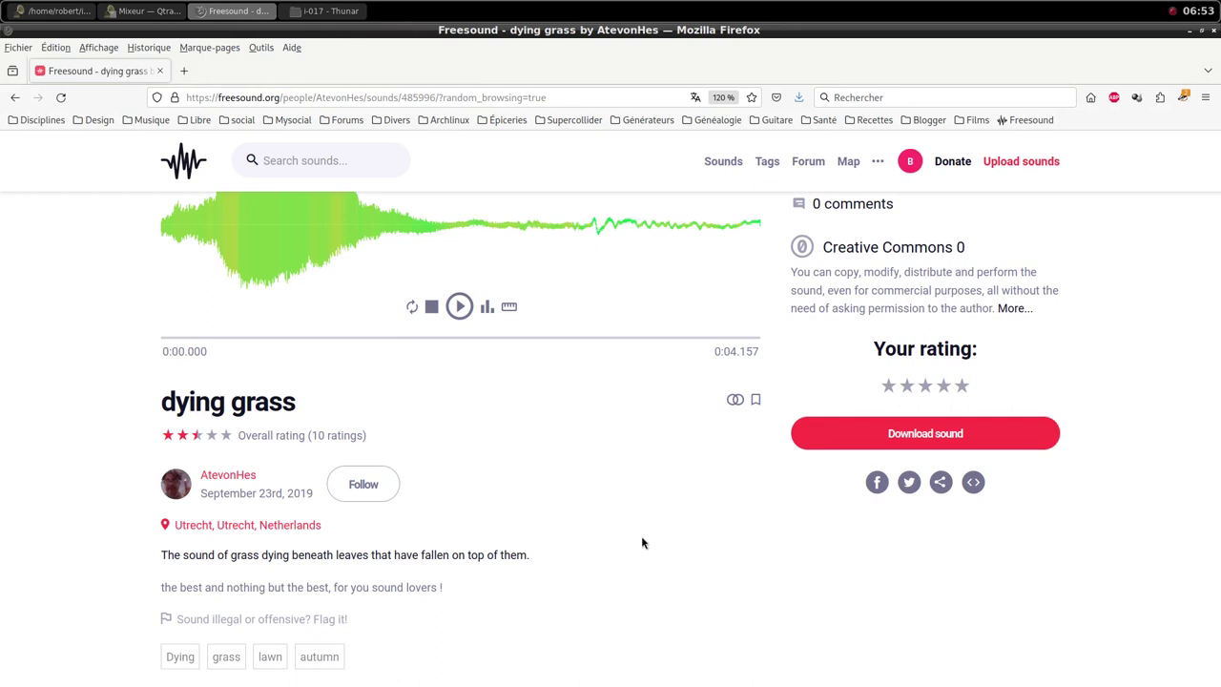
scroll(642, 543, down, 2)
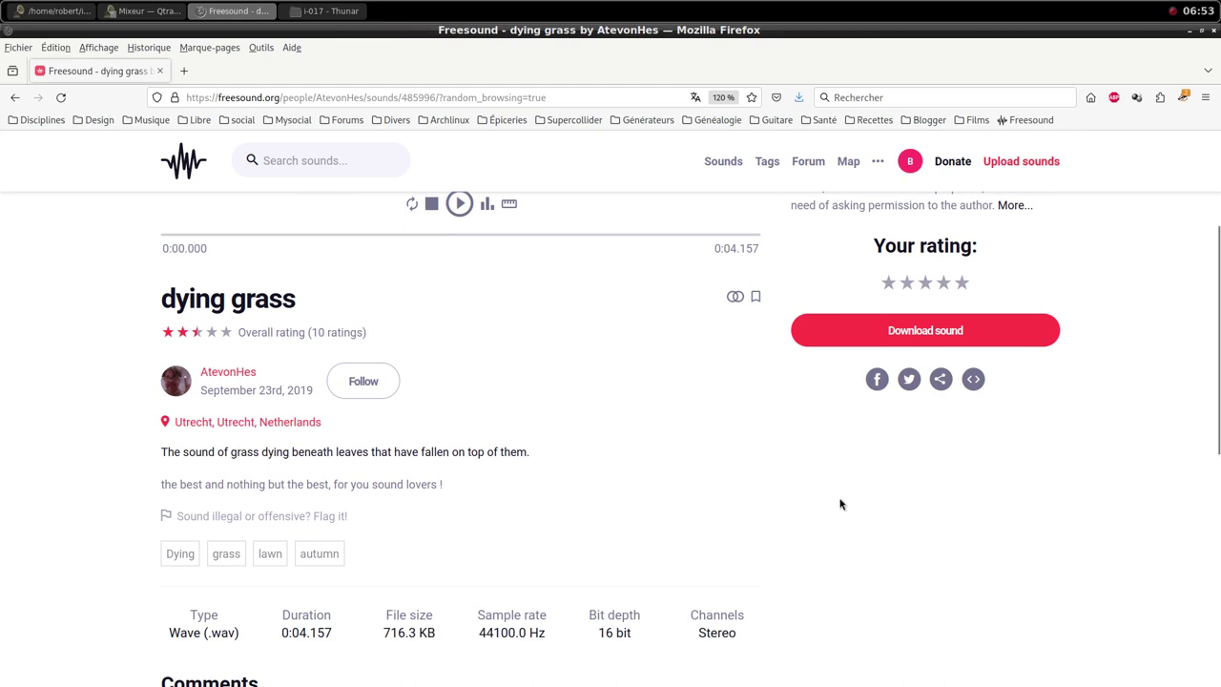
scroll(841, 504, up, 4)
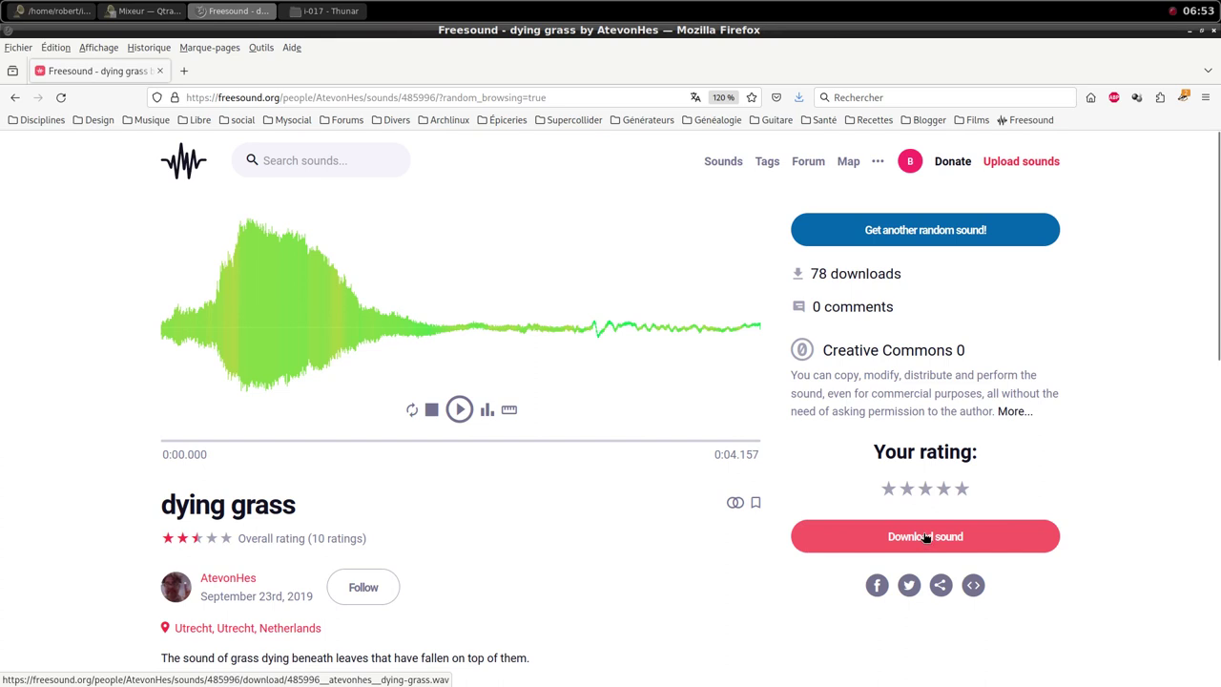
click(926, 538)
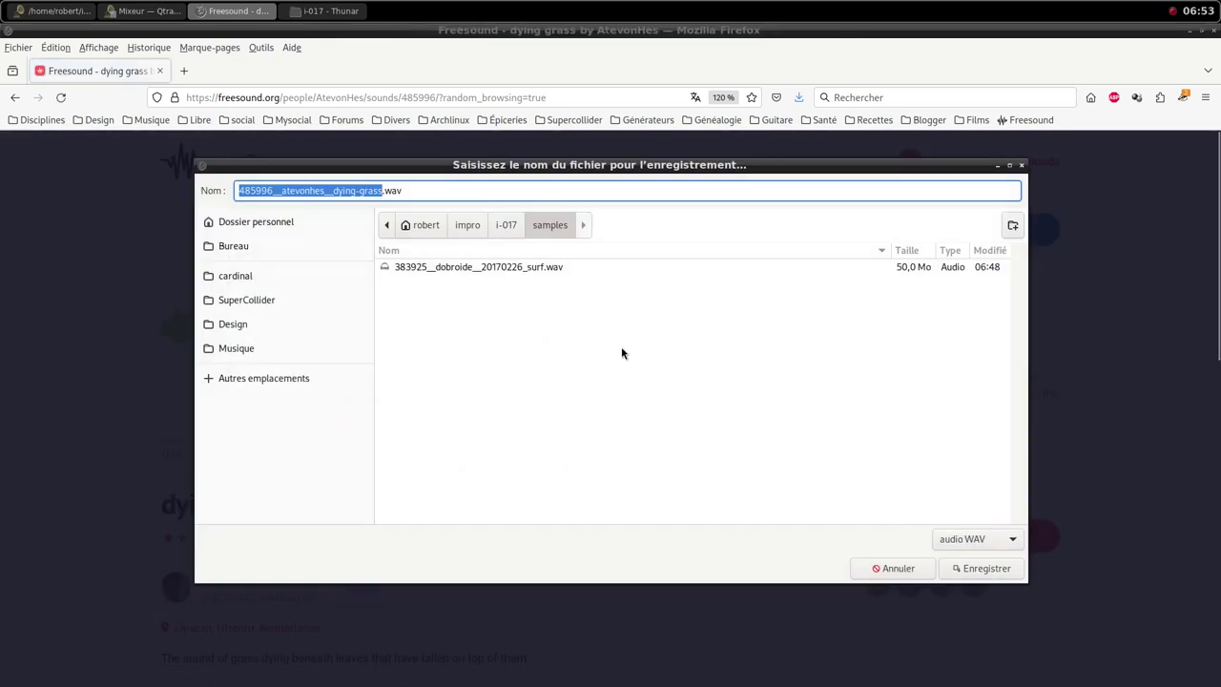
click(996, 570)
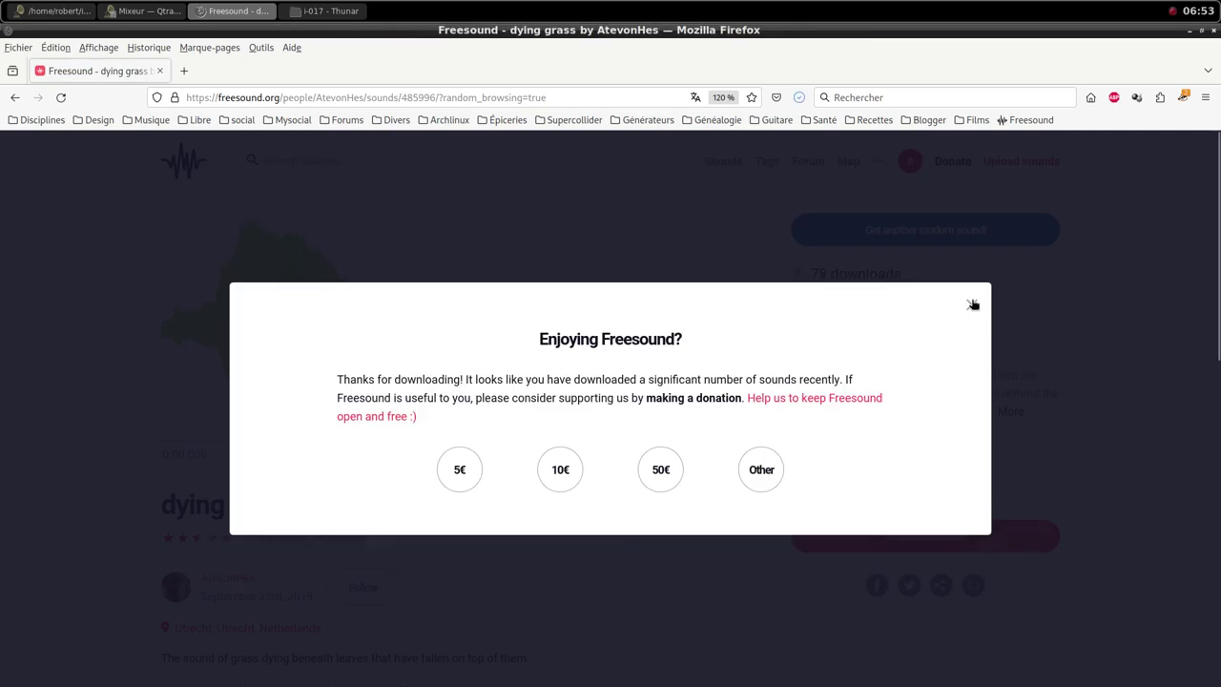
click(972, 304)
Return to Qtractor and start a new MIDI track, Track 4, with the samplv1 LV2 plugin
click(60, 13)
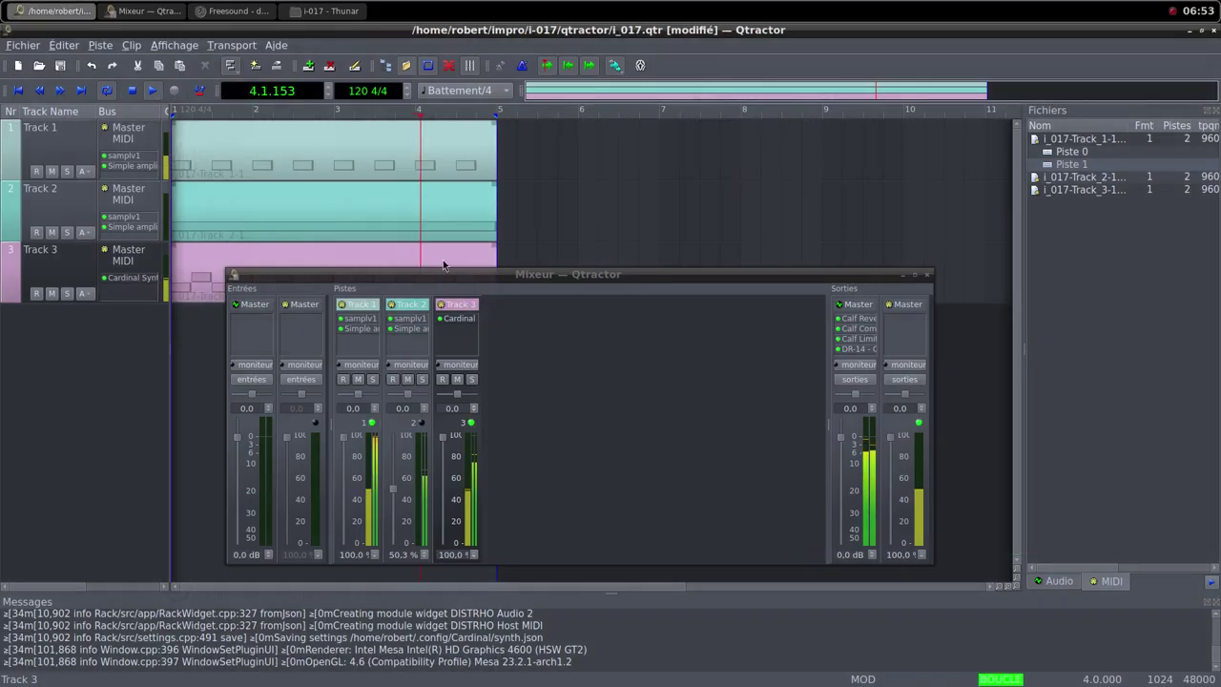
right_click(536, 356)
click(551, 363)
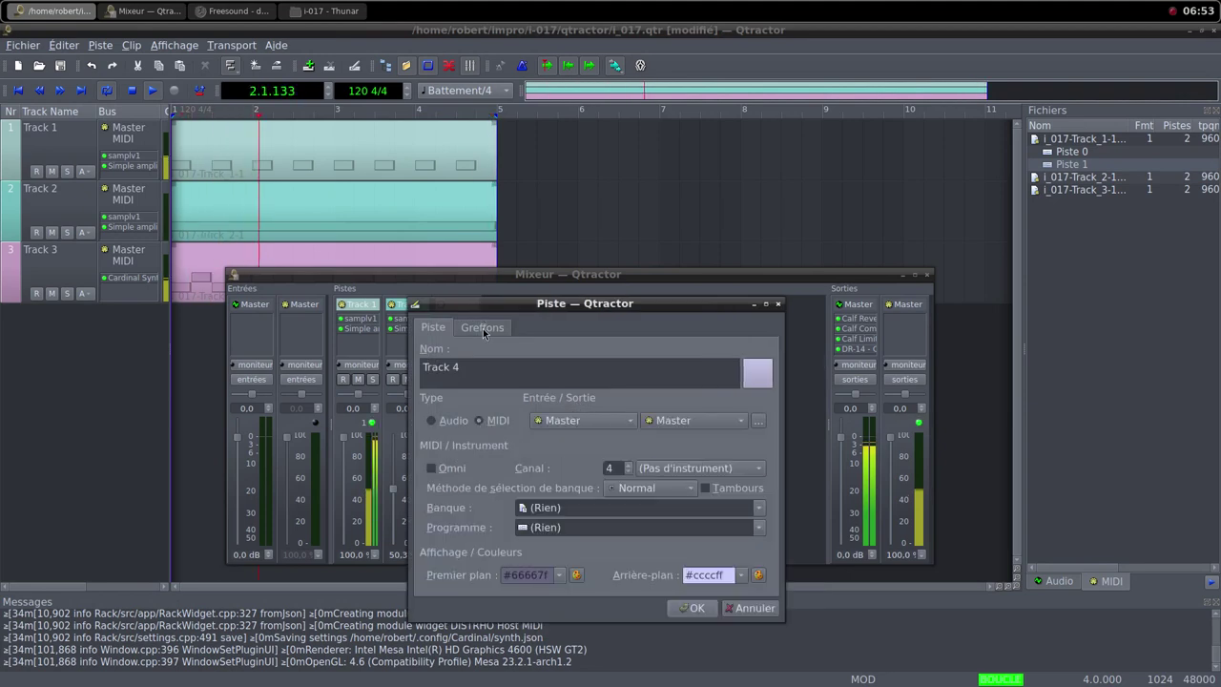
click(483, 328)
click(744, 350)
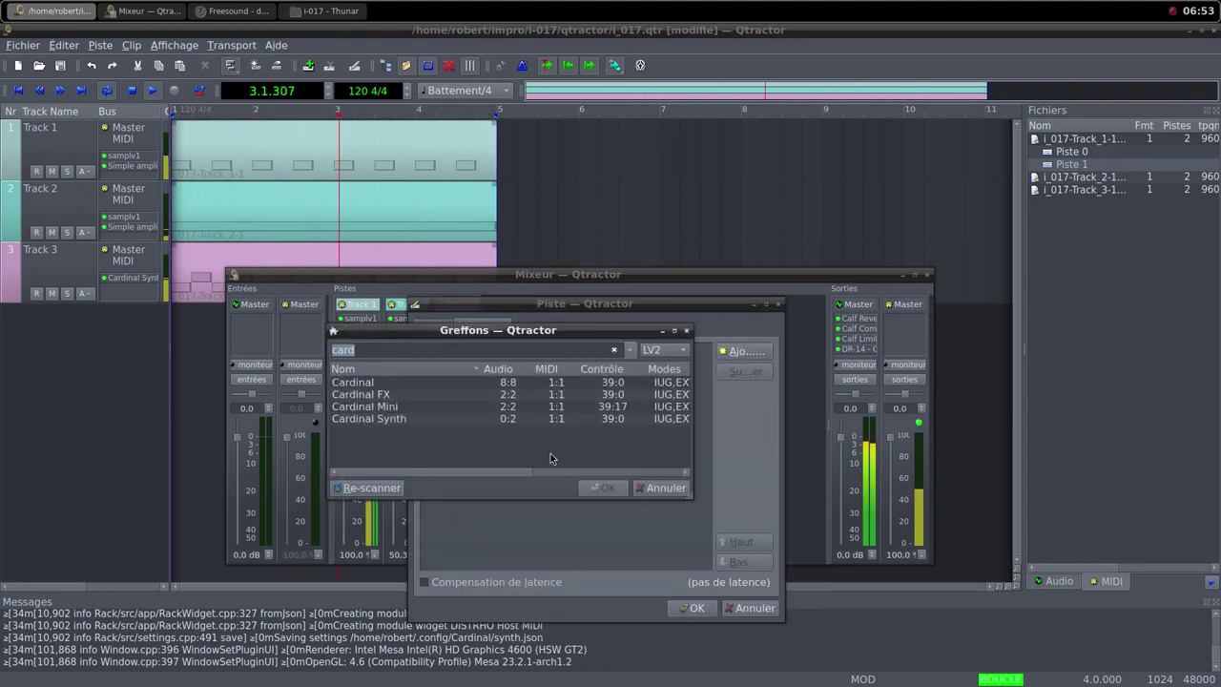
text(sam)
click(367, 456)
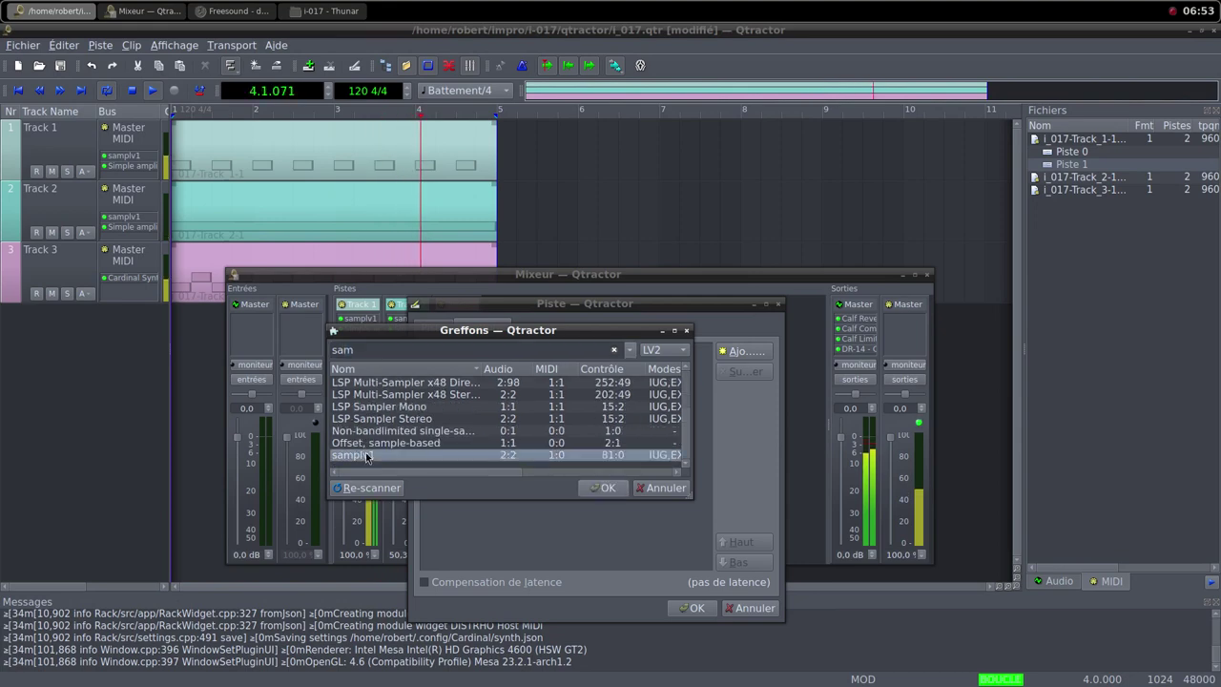
double_click(377, 457)
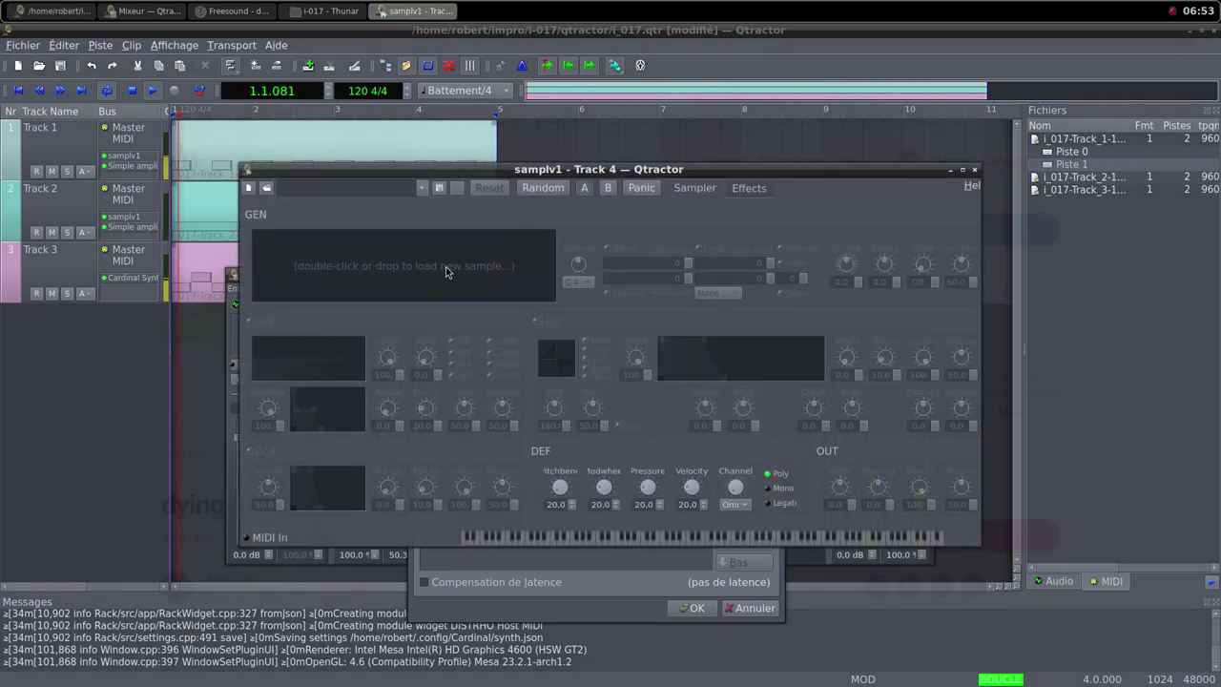
Load 485996__atevonhes__dying-grass.wav into Track 4's samplv1 and set its DCA volume to 100
double_click(444, 272)
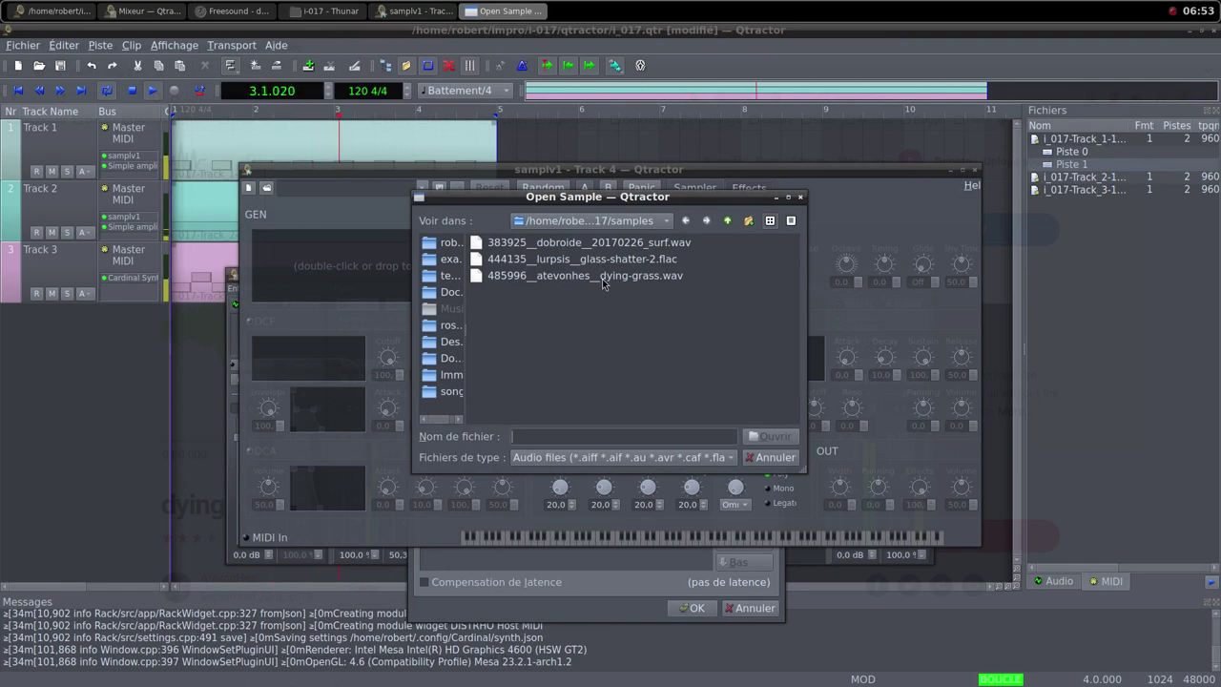
click(603, 276)
click(774, 441)
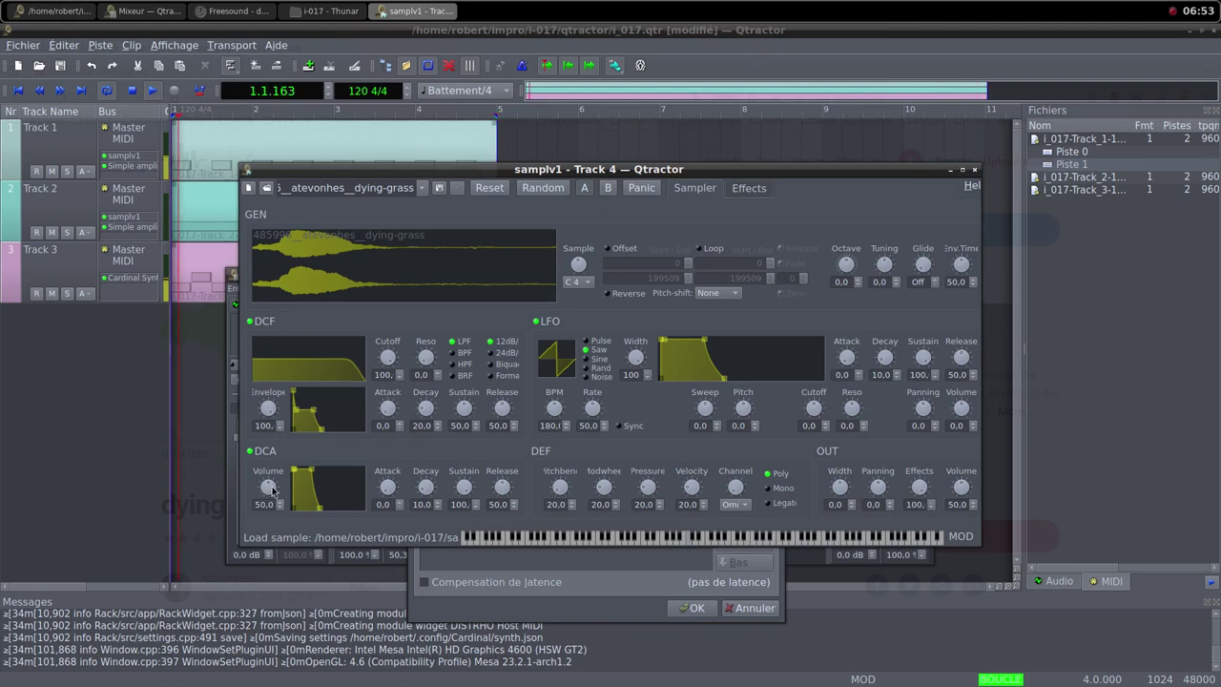
drag(272, 489, 708, 546)
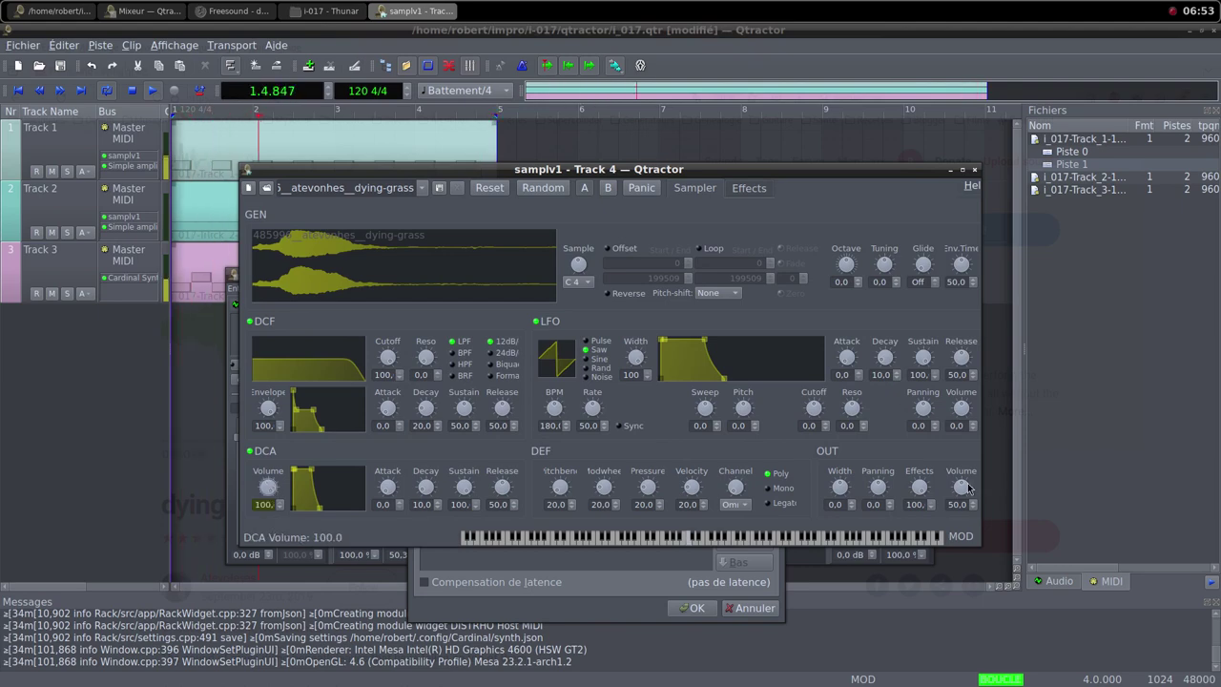
click(974, 170)
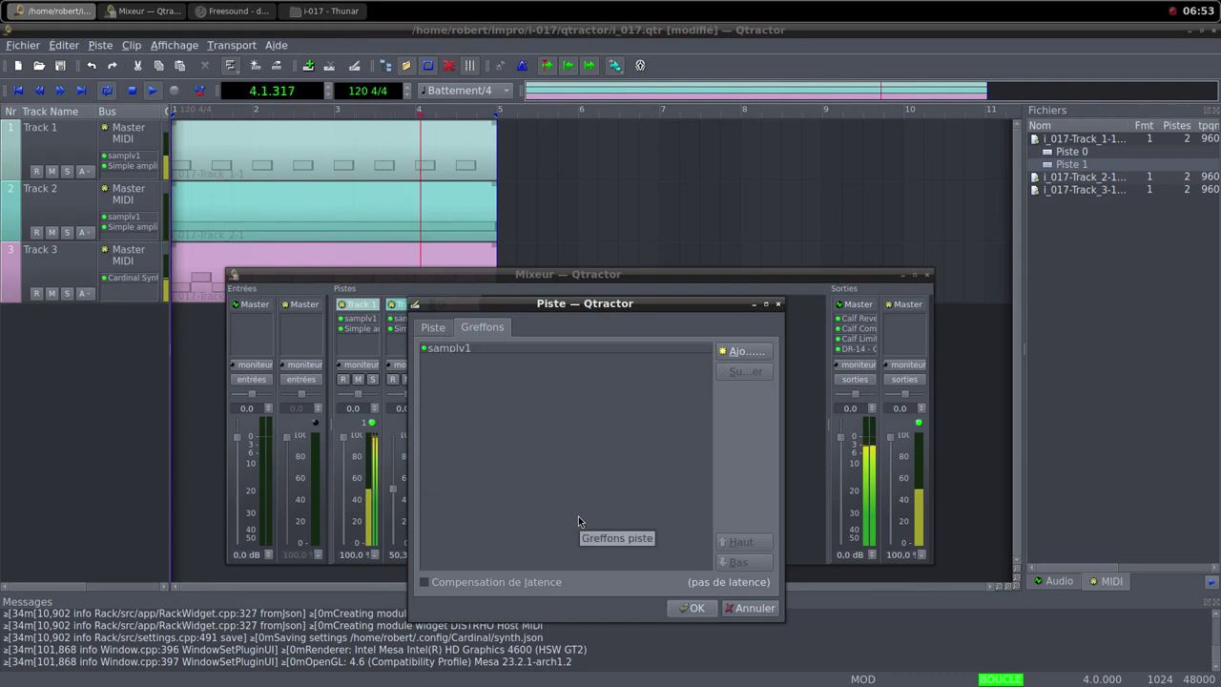
Add the Simple amplifier plugin after samplv1 with its default gain and confirm the creation of Track 4
click(732, 360)
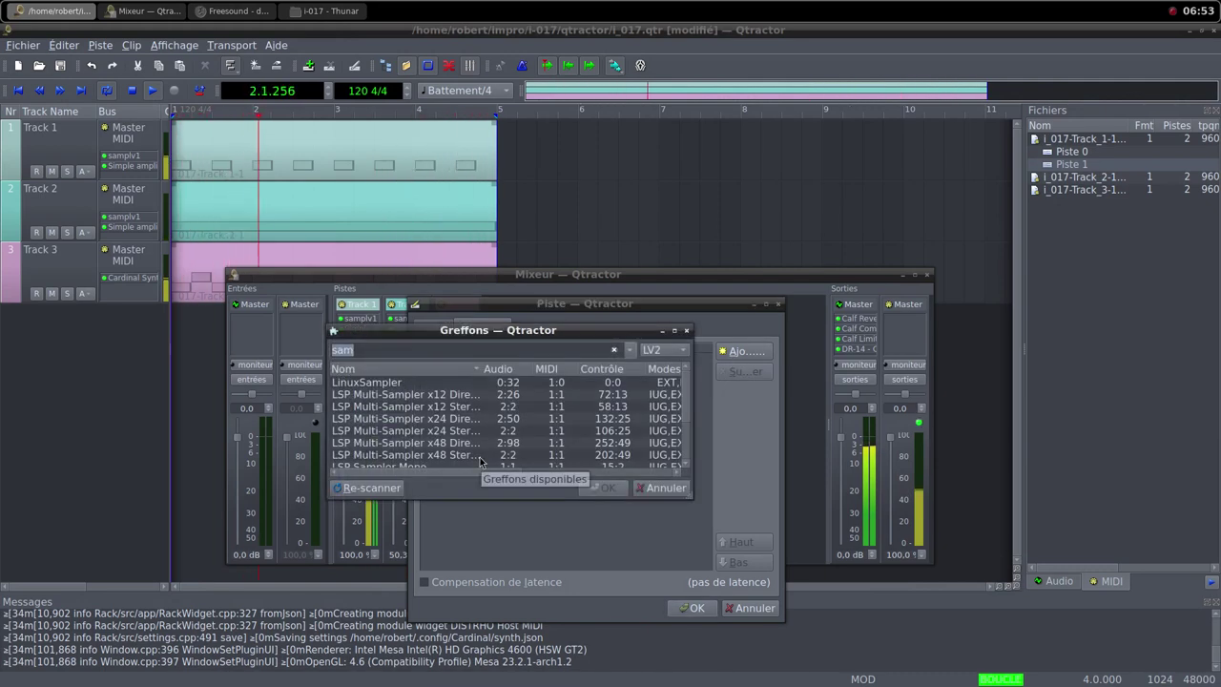
text(s)
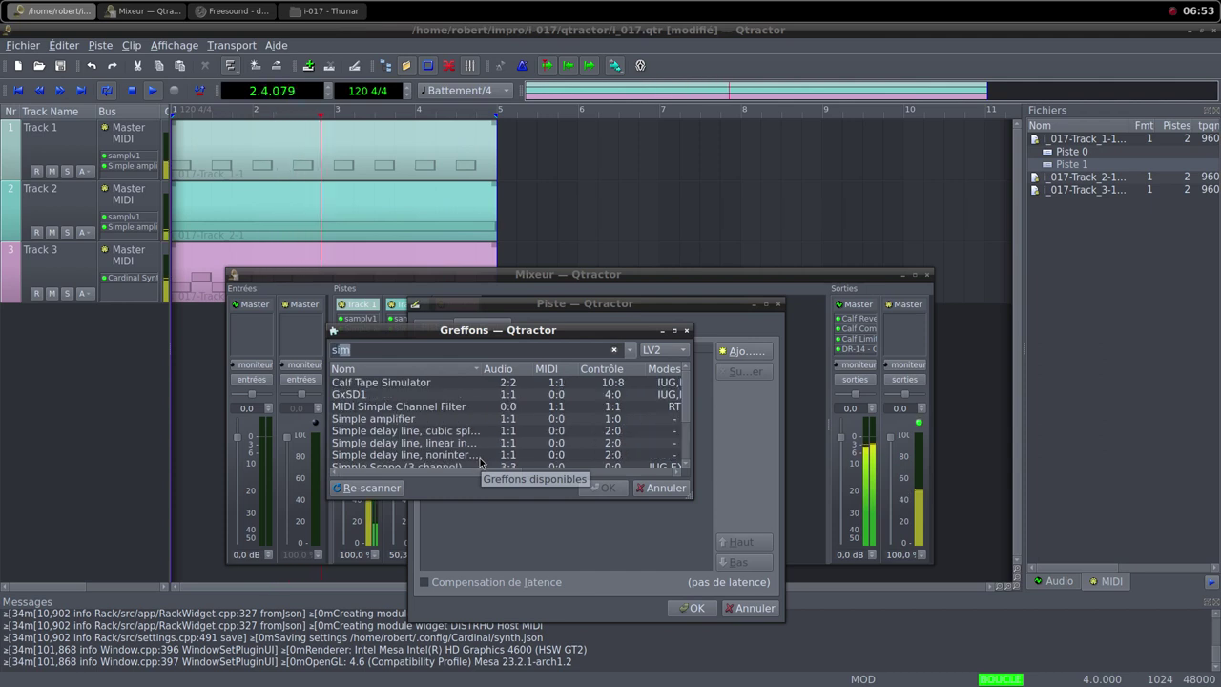
double_click(372, 418)
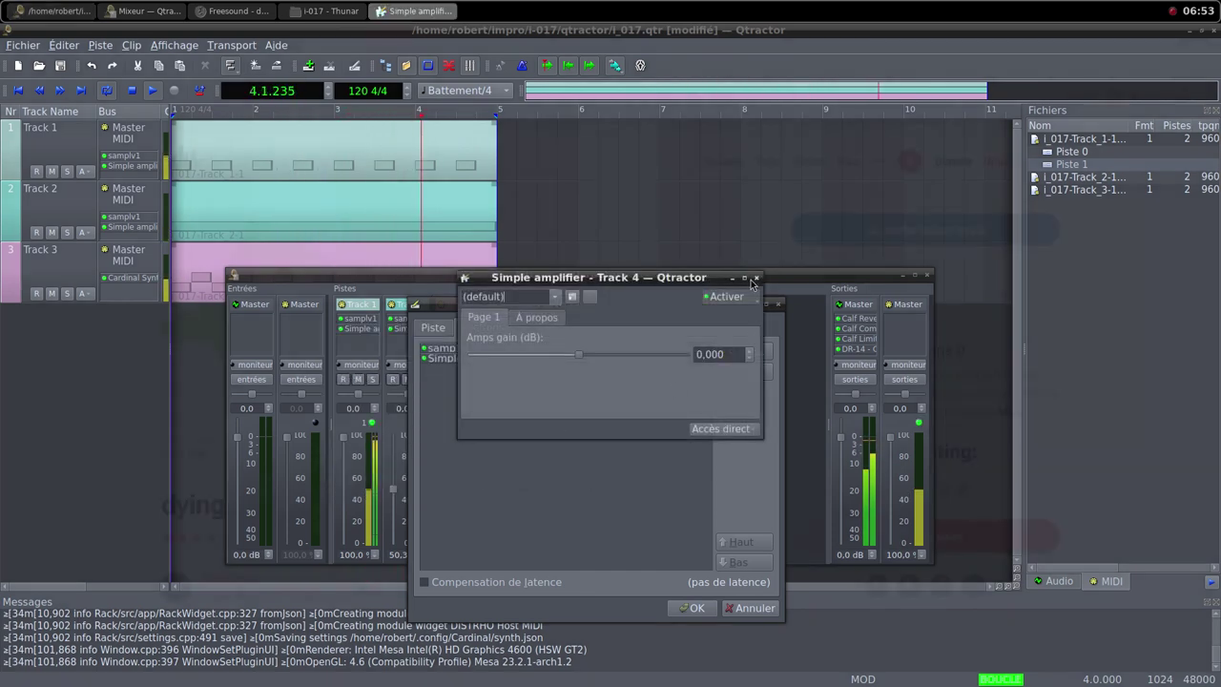
click(755, 279)
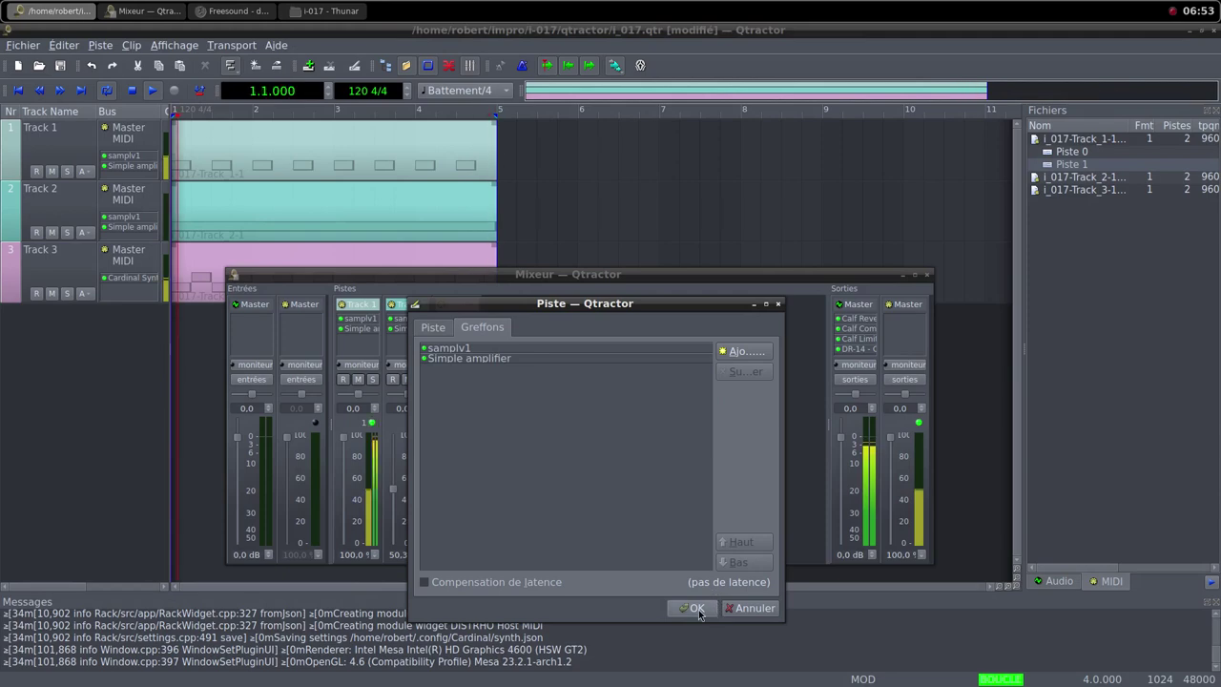
click(696, 608)
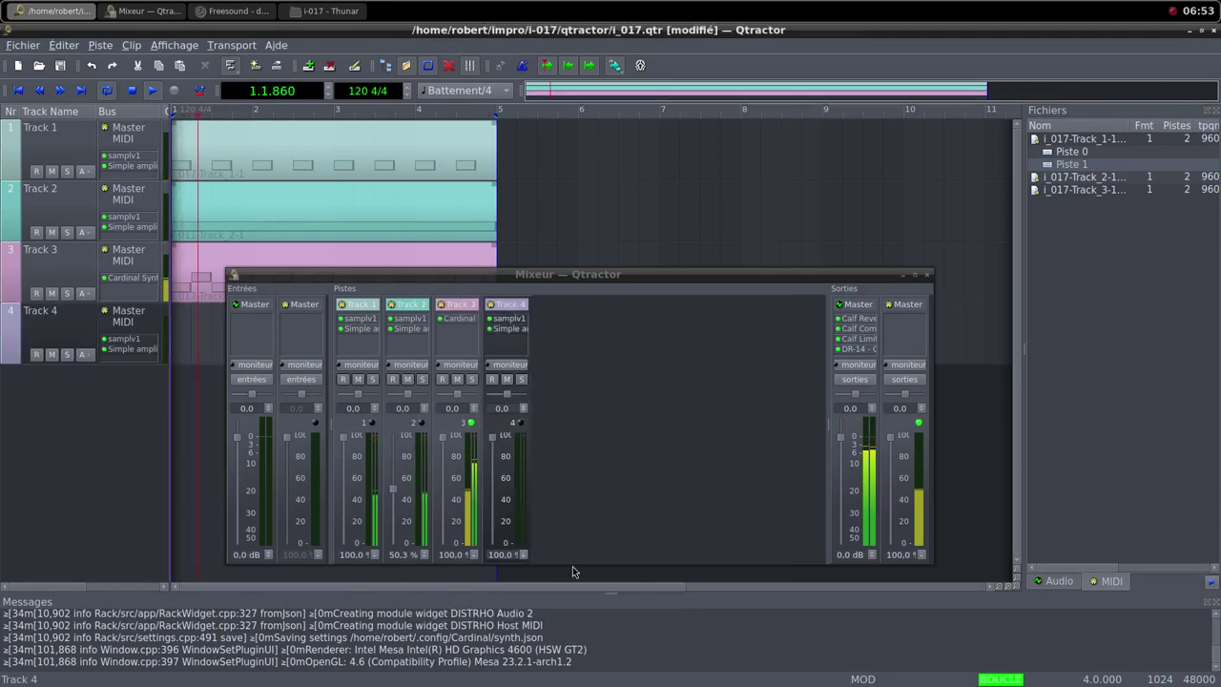
Lower the Host Audio level in Track 3's Cardinal Synth to -inf dB and close its window
double_click(452, 321)
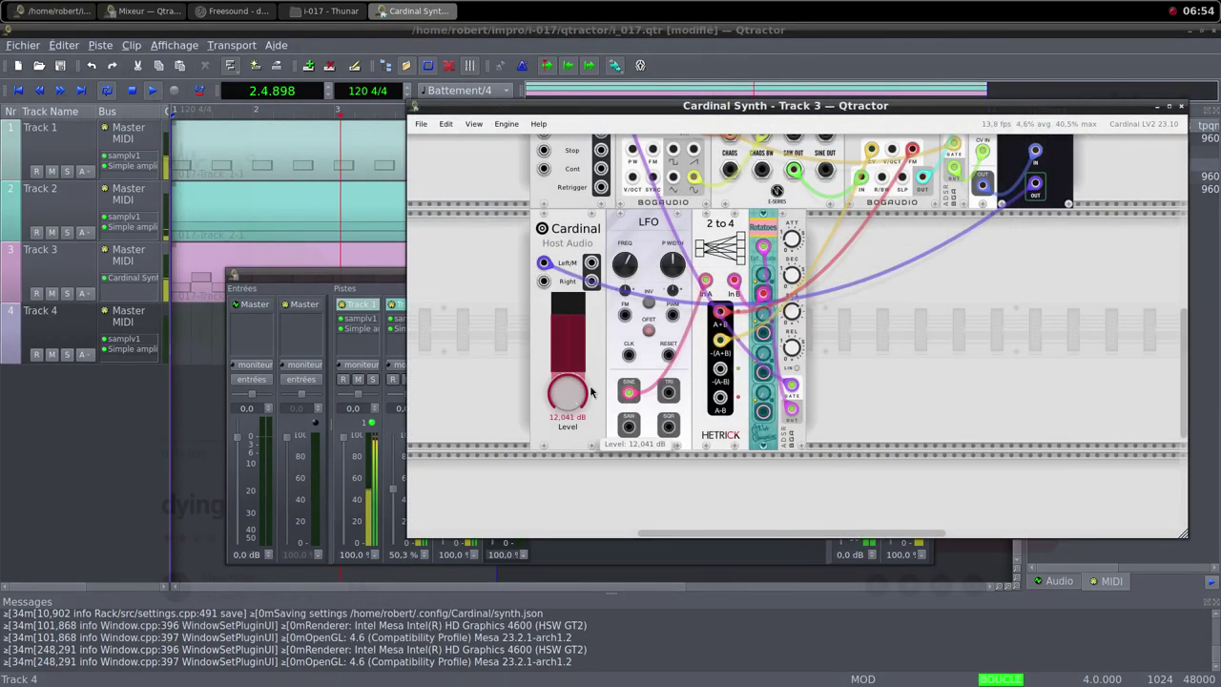
drag(591, 391, 566, 504)
drag(590, 565, 562, 530)
drag(569, 400, 561, 445)
drag(581, 532, 584, 534)
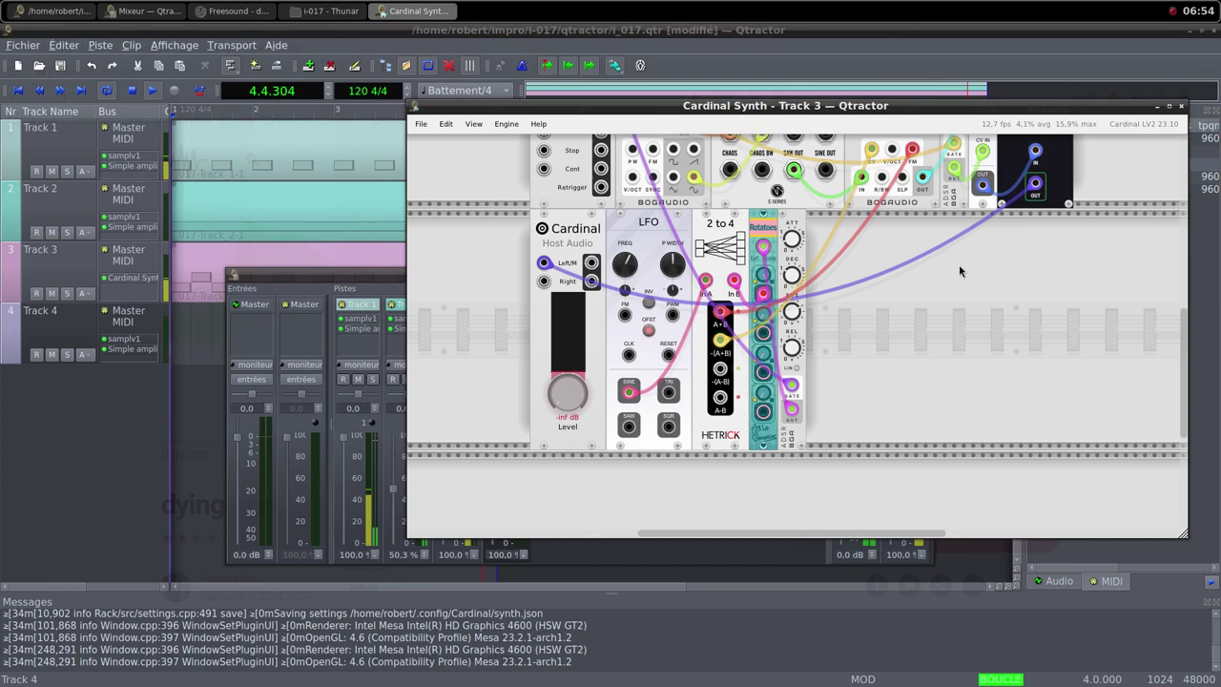
click(1182, 105)
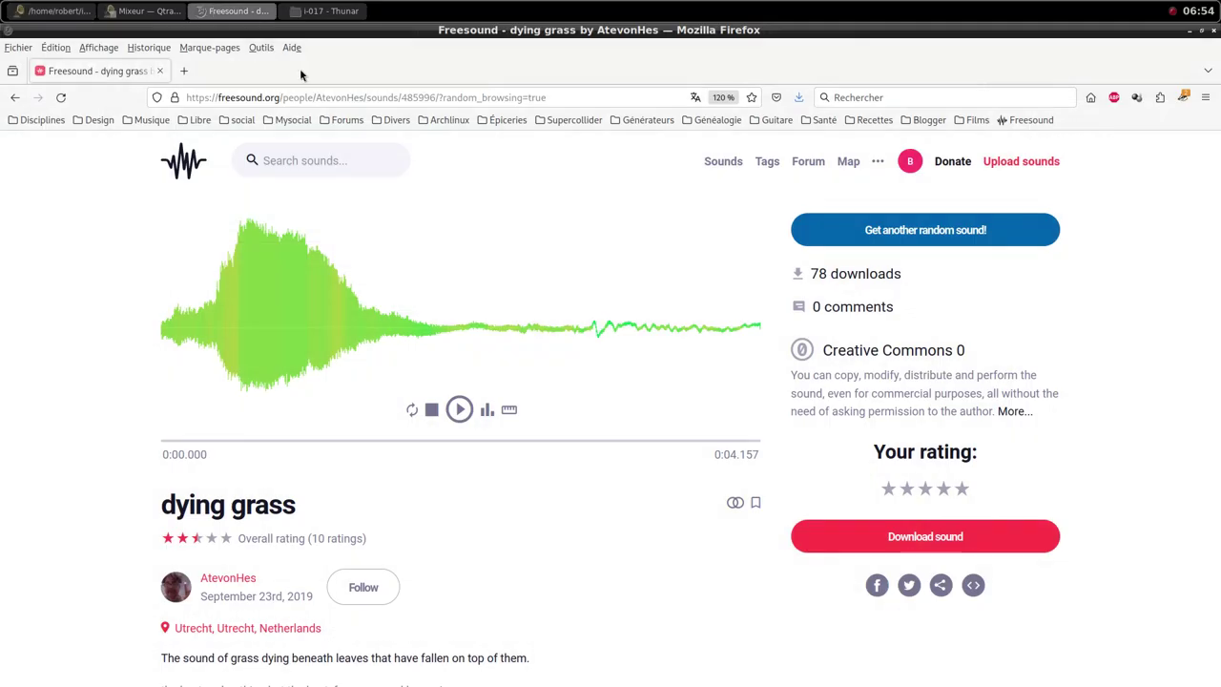
Glance at the dying grass page on Freesound, return to Qtractor and lower Track 4's mixer volume to 0 %
click(237, 10)
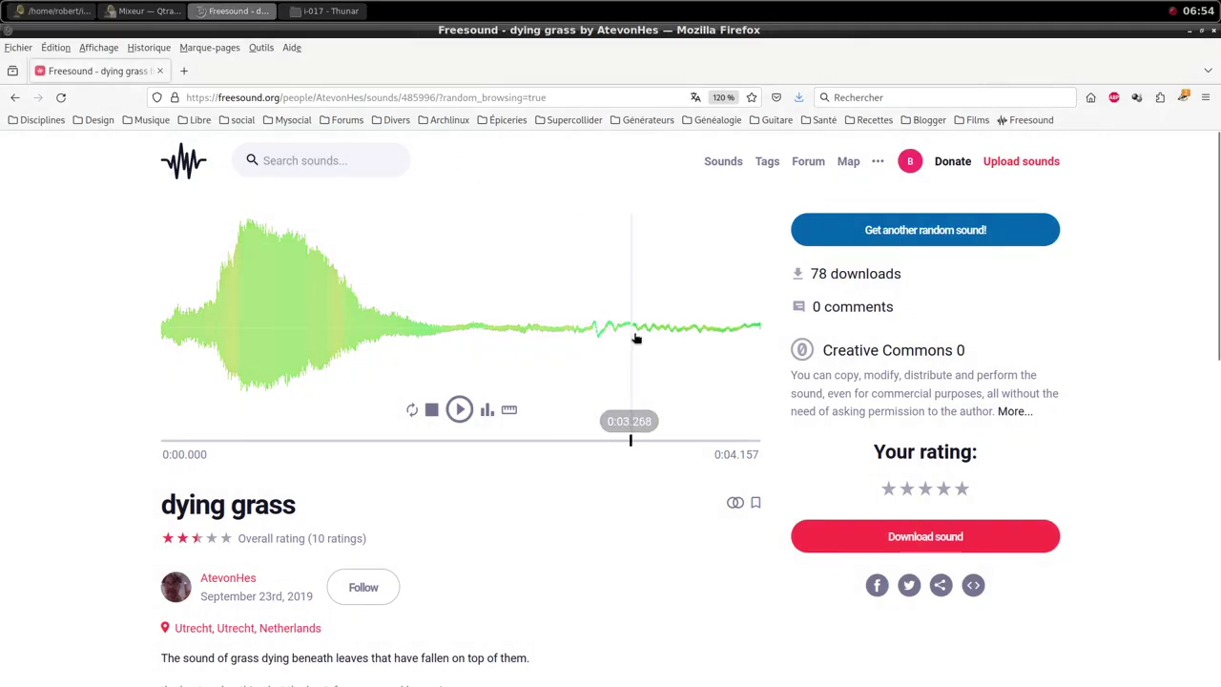
click(67, 17)
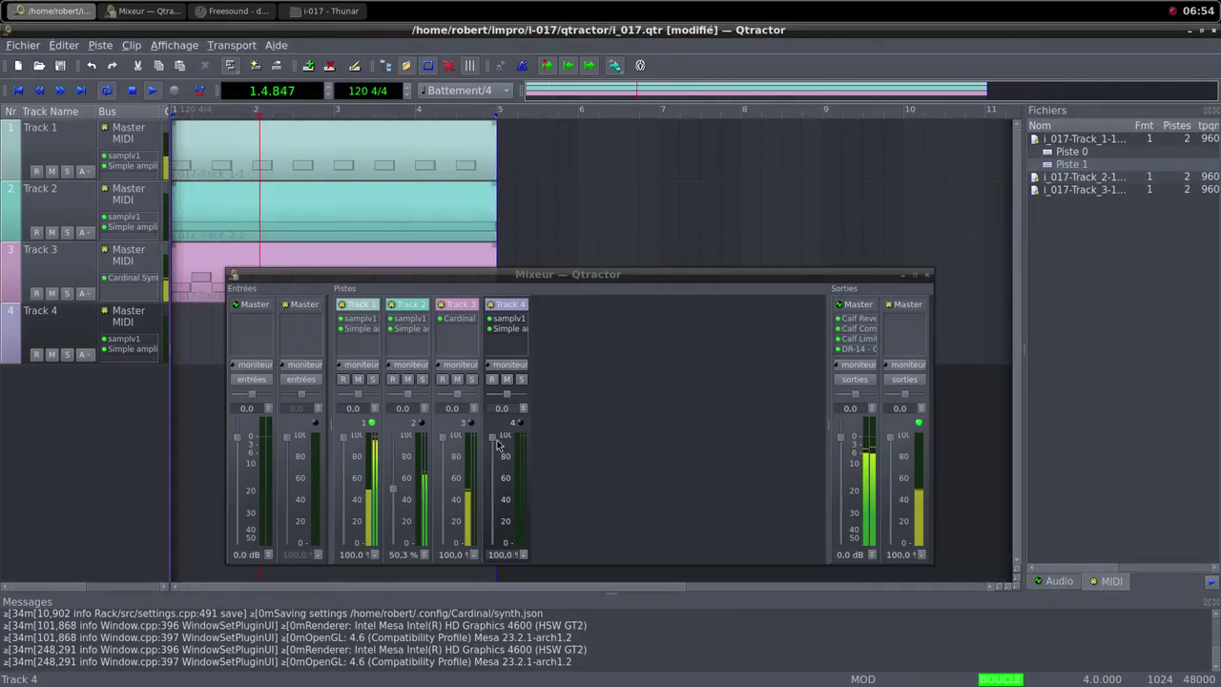
drag(500, 444, 496, 541)
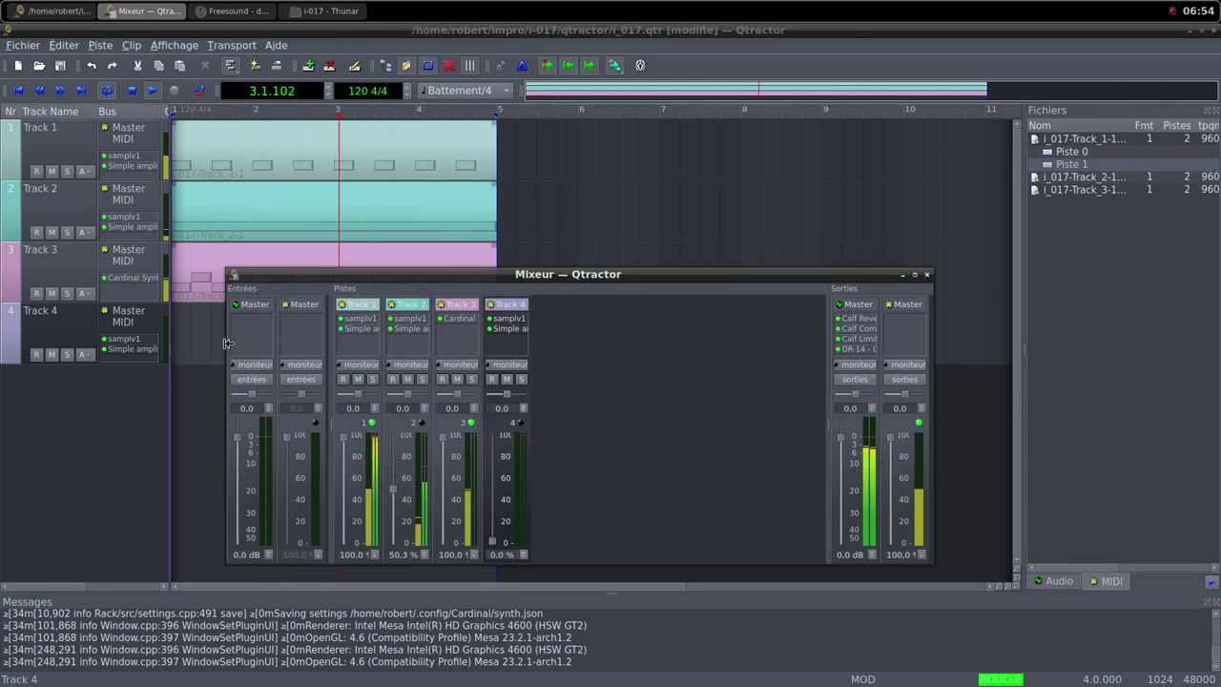
Create a new MIDI clip at the start of Track 4 and maximize its clip editor
click(219, 341)
right_click(215, 350)
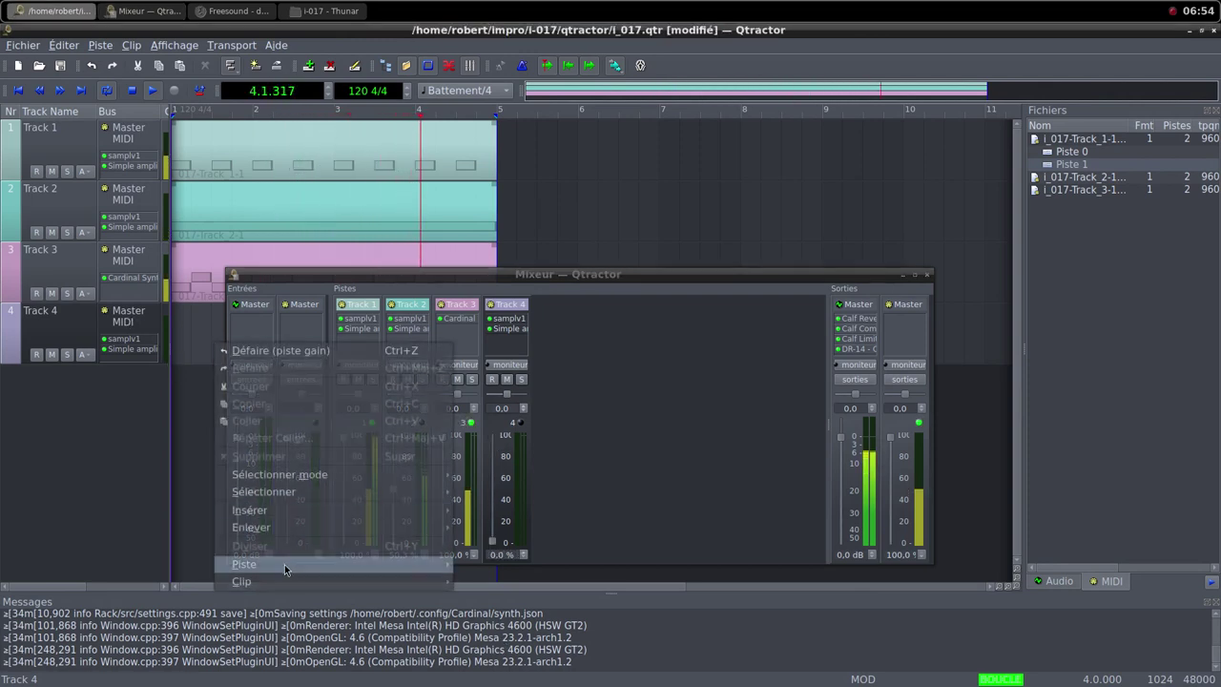
mouse_move(315, 581)
click(525, 437)
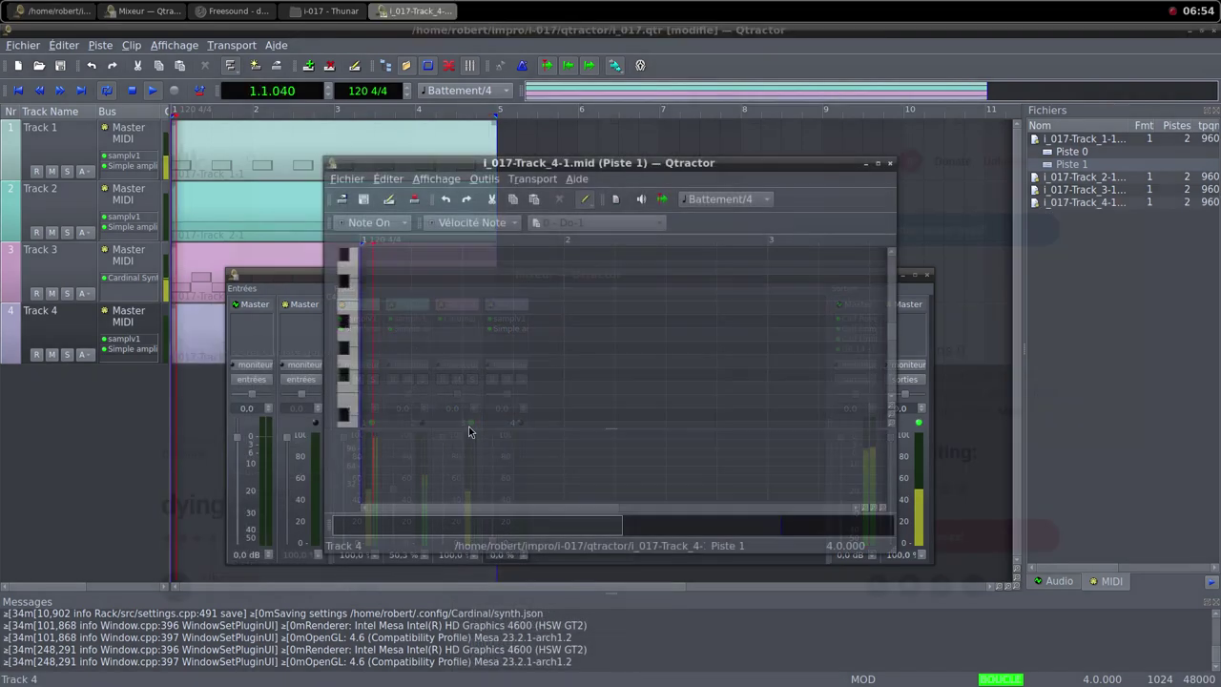
click(877, 164)
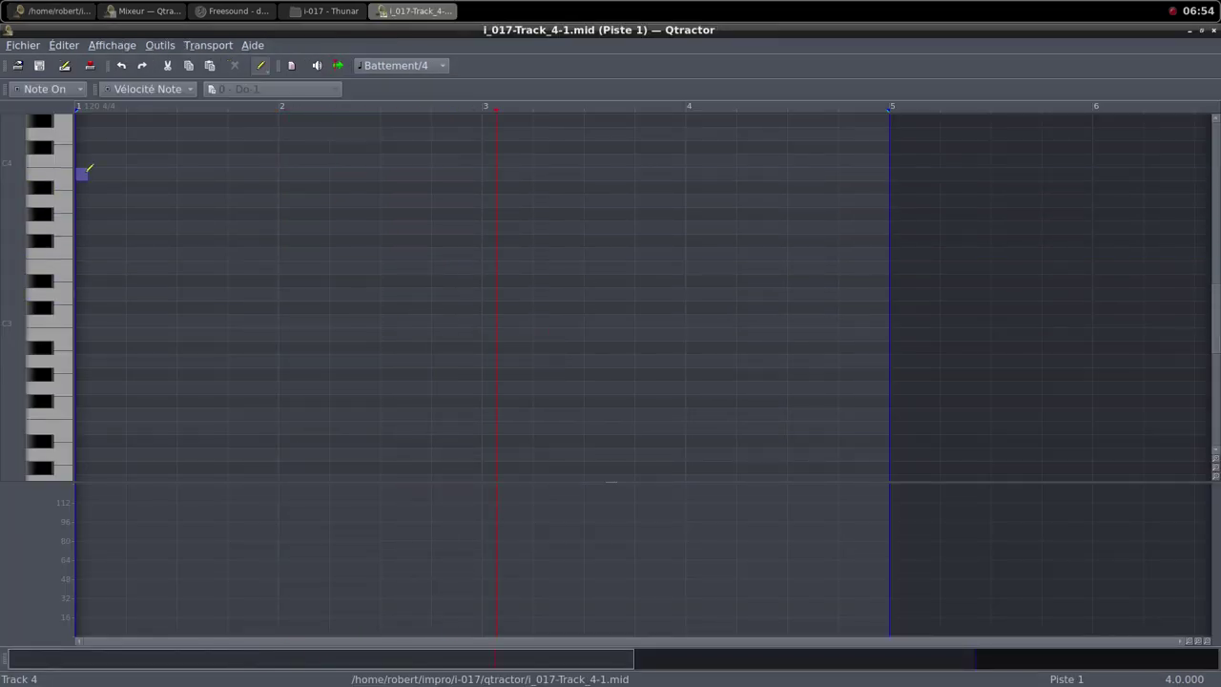
Draw two consecutive two-bar C4 notes across bars 1 to 4 and restore the clip editor to its smaller size
click(82, 176)
mouse_move(82, 177)
mouse_down()
mouse_move(85, 164)
mouse_move(256, 156)
mouse_move(834, 155)
mouse_move(880, 144)
mouse_move(889, 156)
mouse_up()
click(1203, 31)
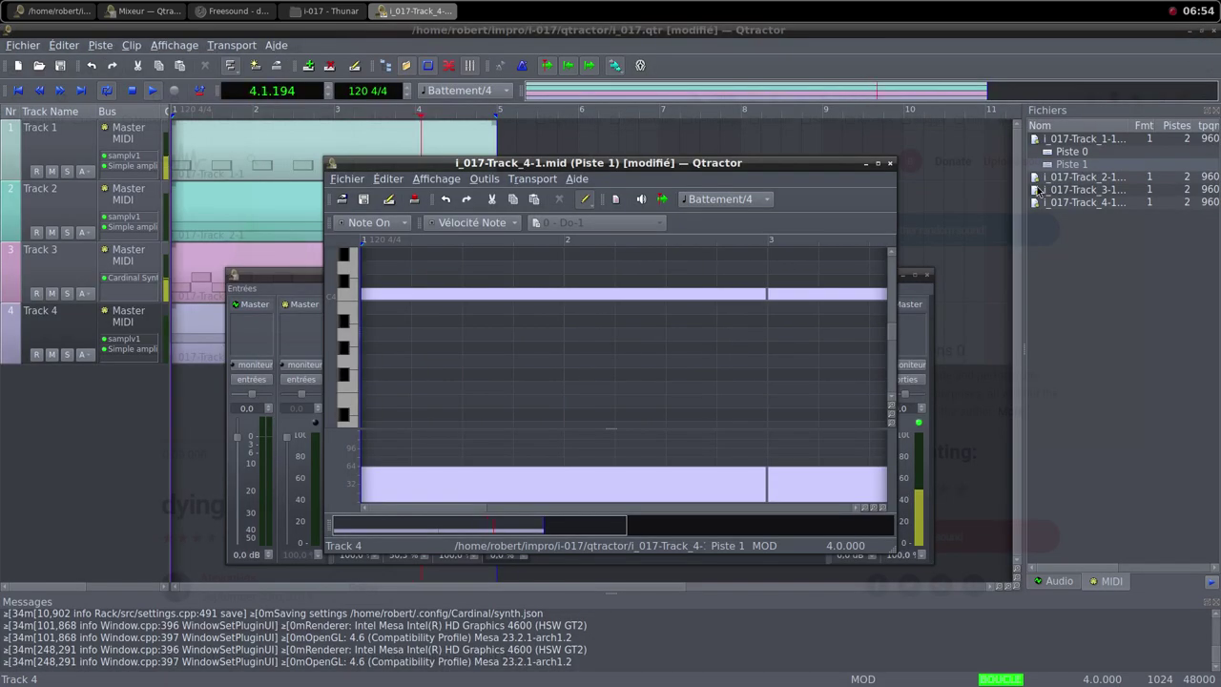
Raise Track 4's mixer volume to 100 % and set its Simple amplifier gain to 4.368 dB
click(890, 163)
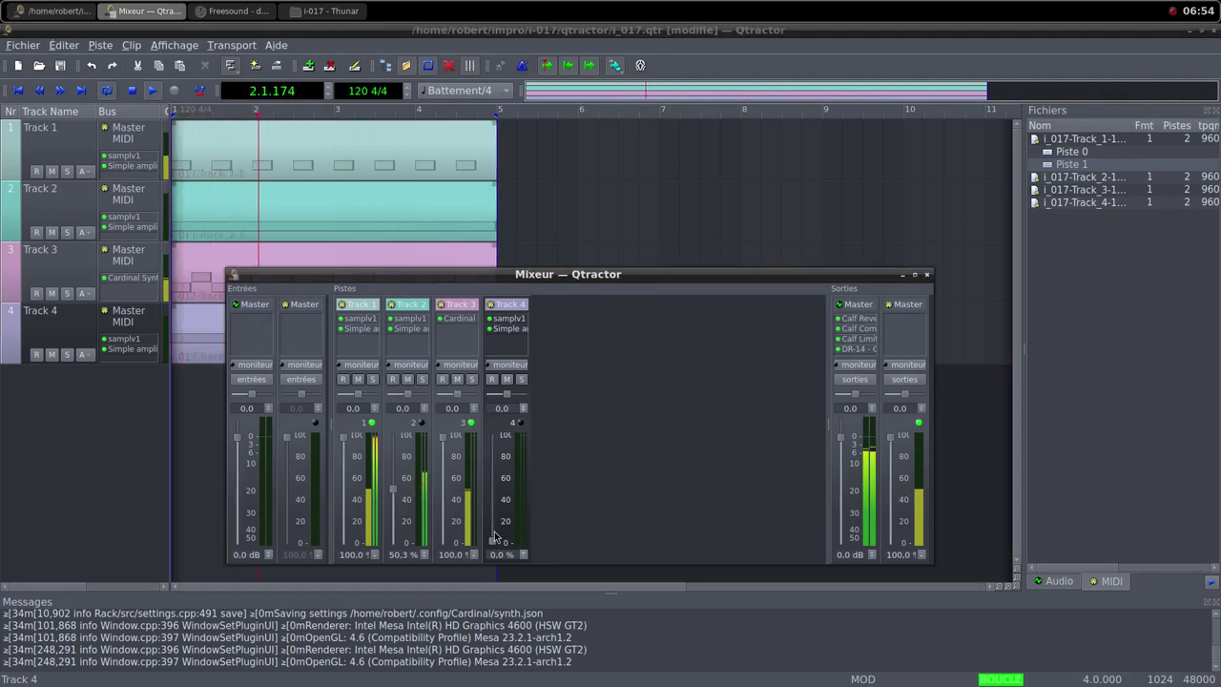
drag(492, 543, 502, 375)
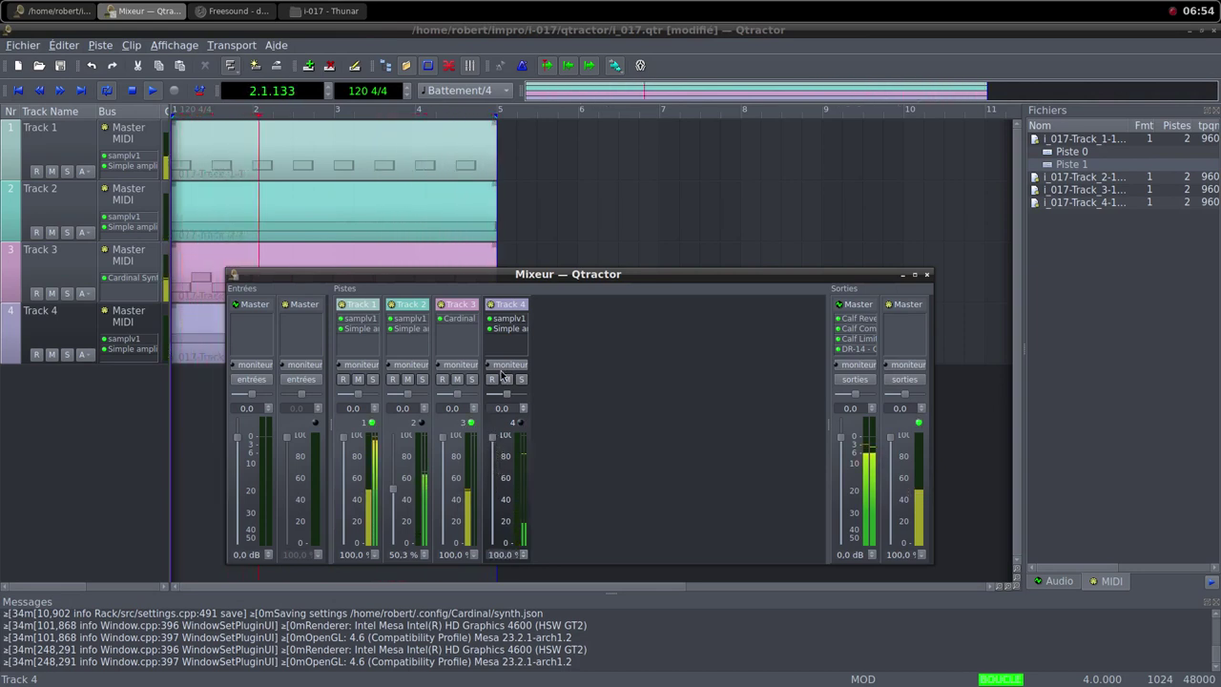
double_click(505, 329)
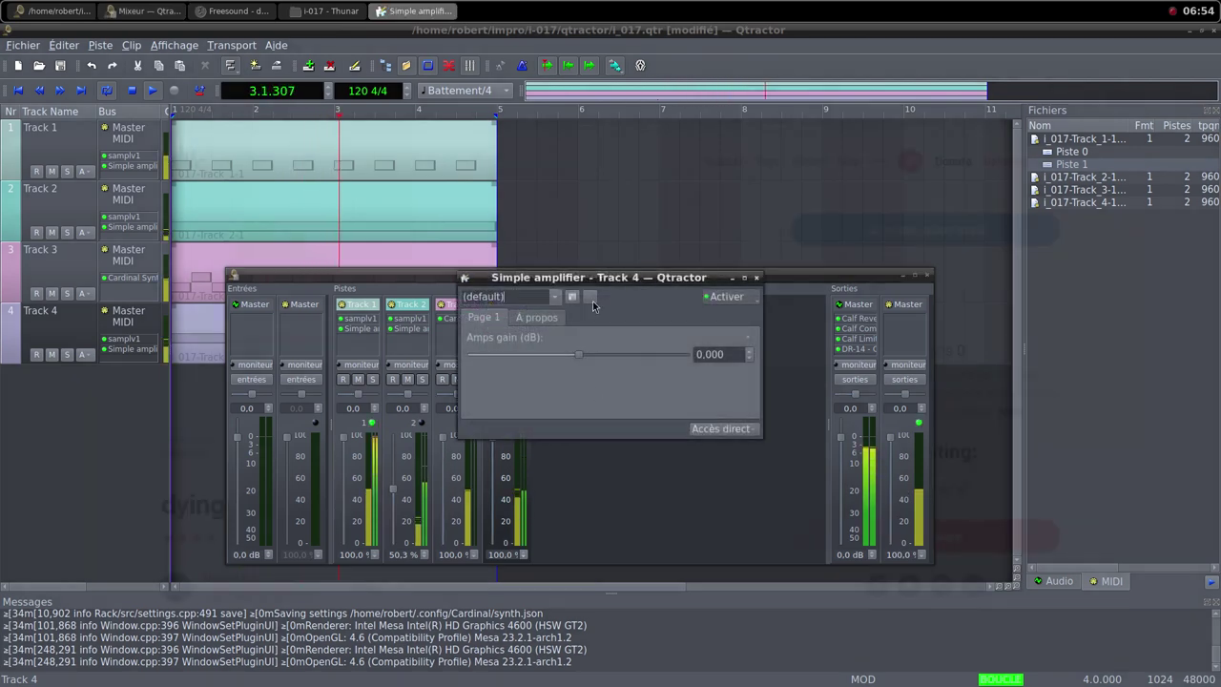
drag(597, 285, 706, 305)
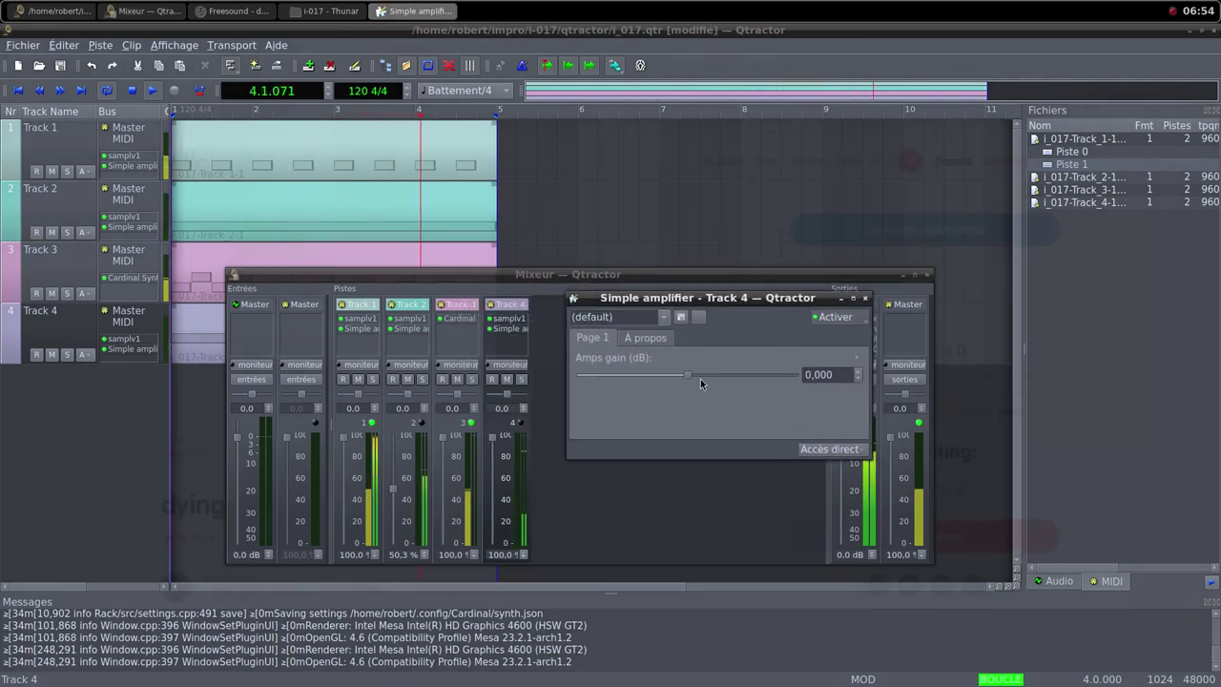
drag(687, 375, 701, 380)
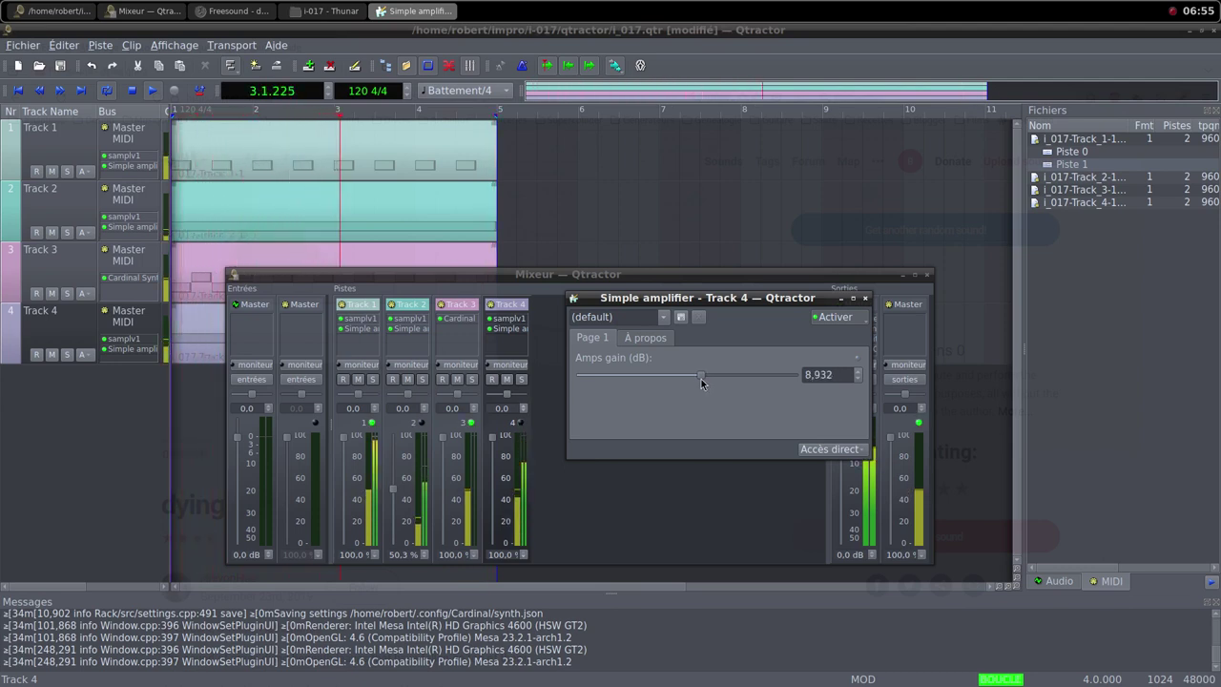
drag(701, 380, 697, 380)
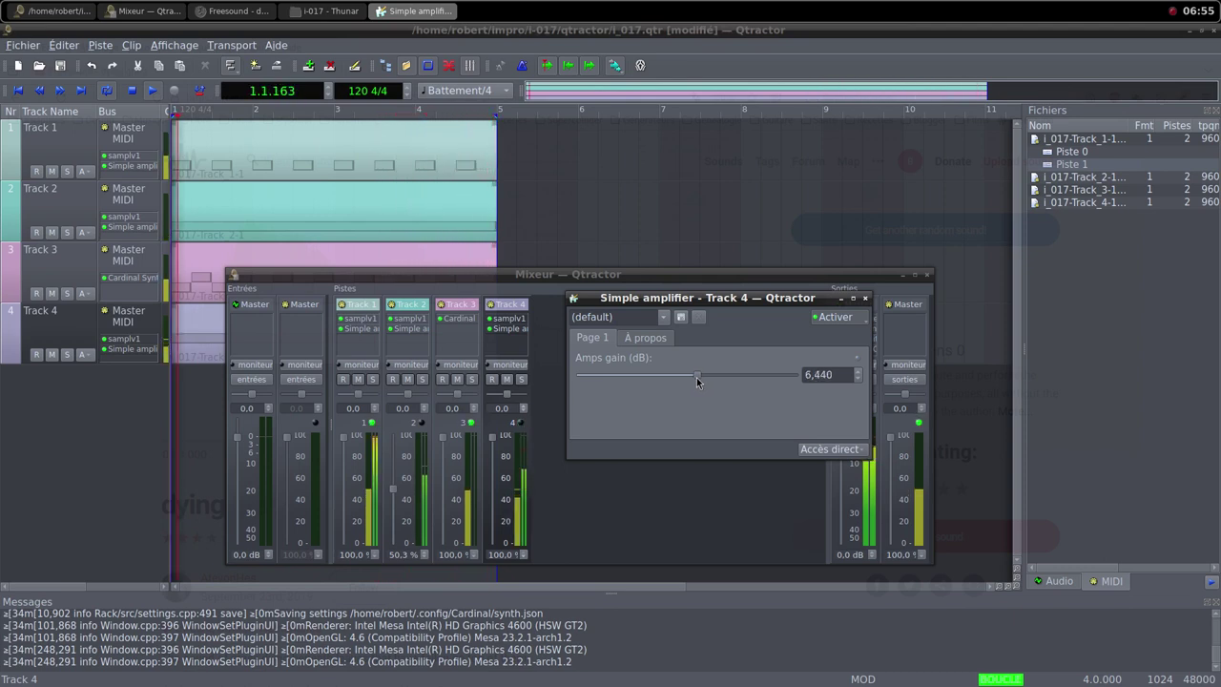
drag(697, 381, 693, 380)
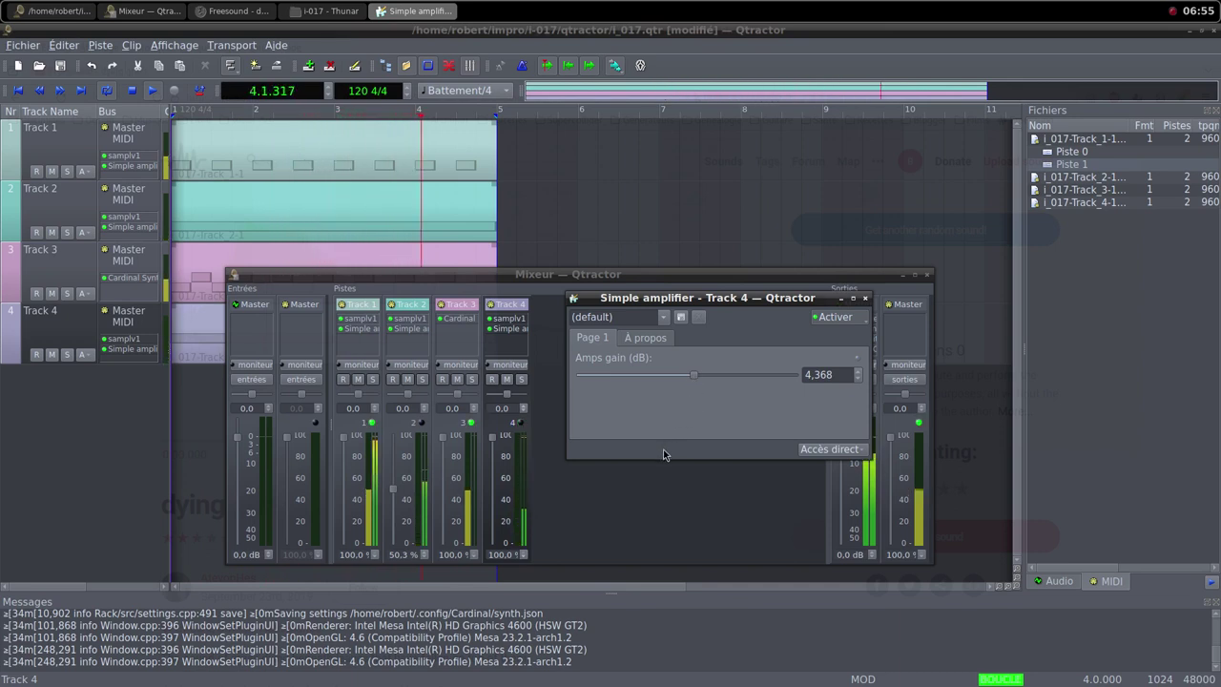
click(864, 299)
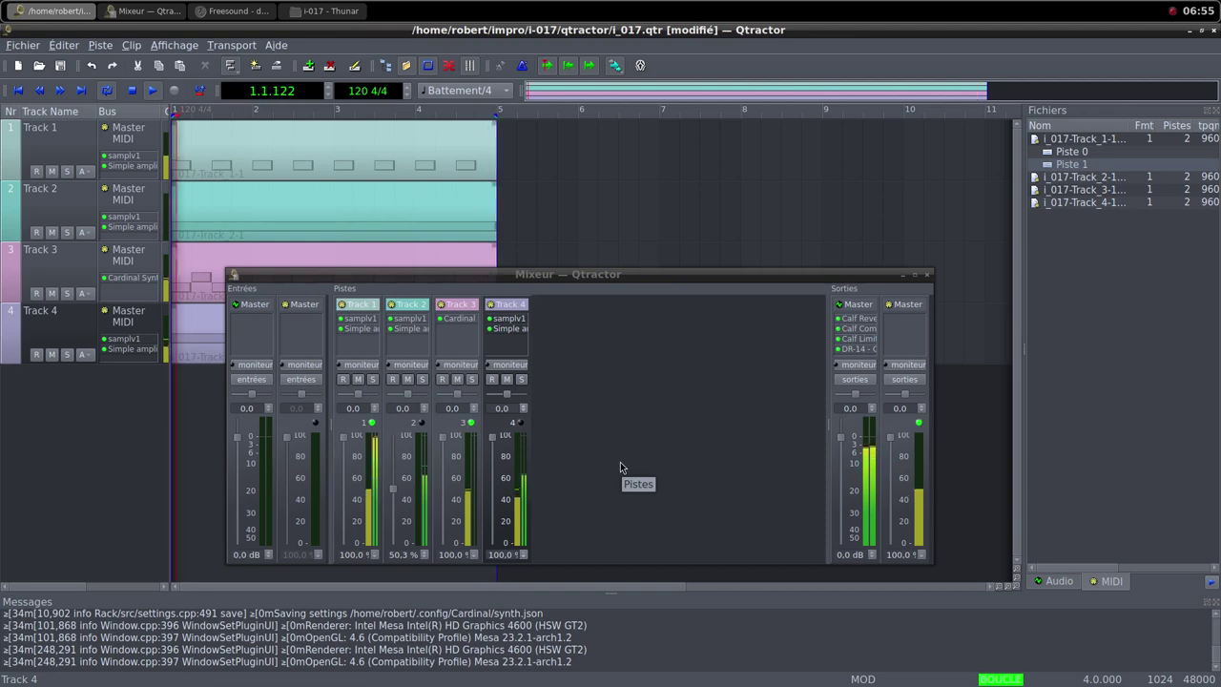
Switch to Freesound, get another random sound and download warcry.wav into the i-017 samples folder
click(236, 12)
click(959, 237)
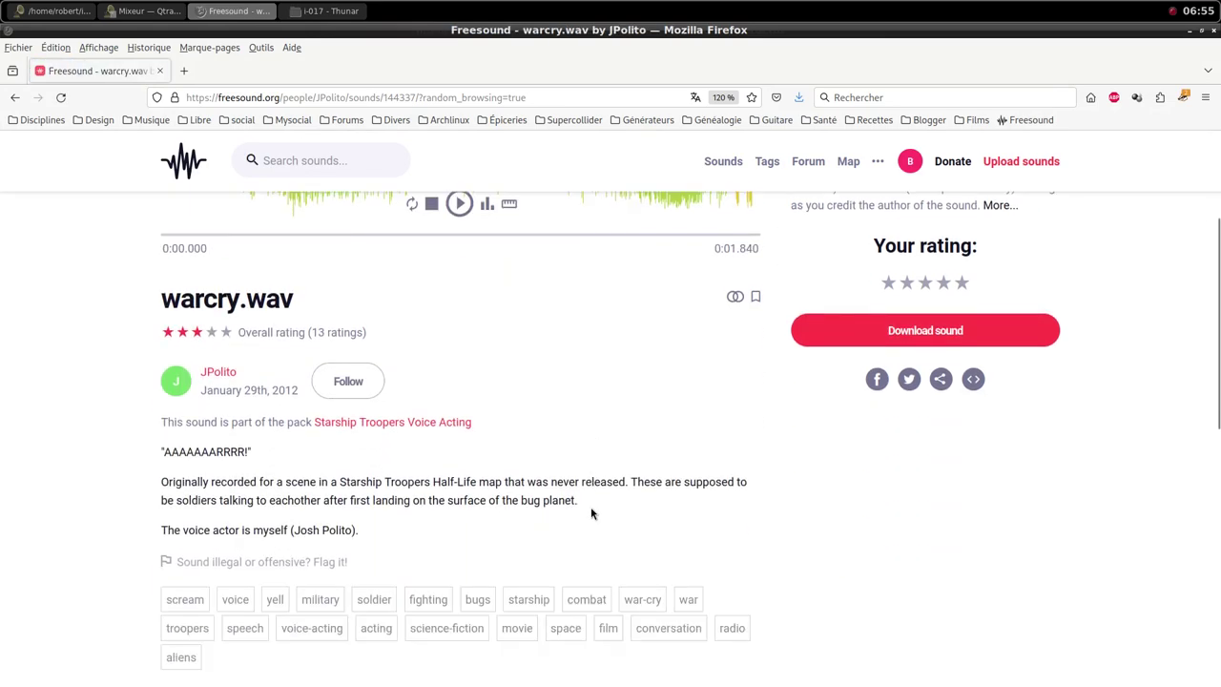
scroll(590, 514, up, 3)
scroll(590, 513, down, 3)
scroll(610, 539, down, 2)
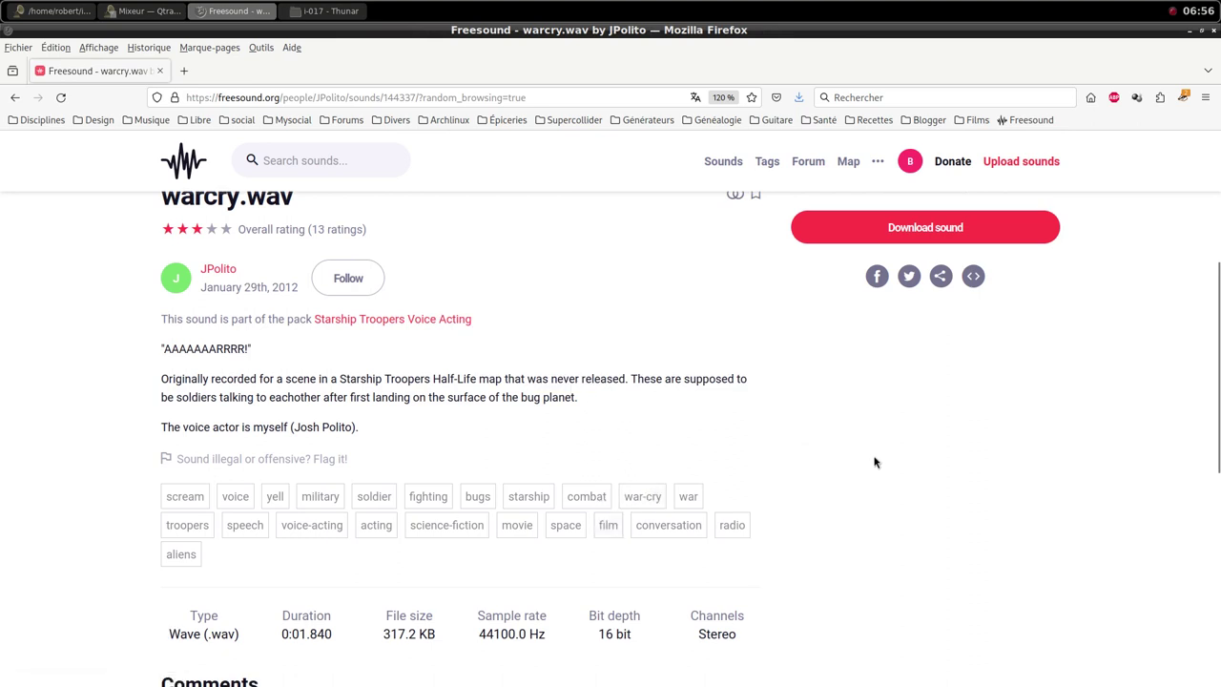
scroll(876, 463, up, 4)
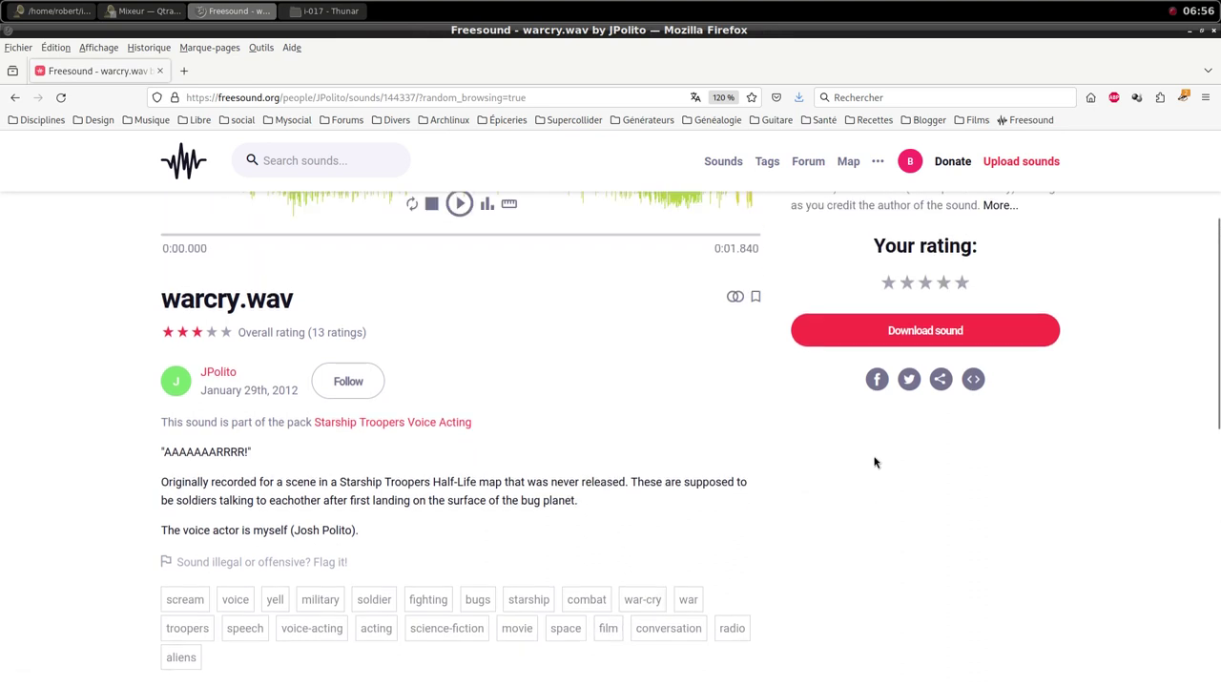
click(886, 428)
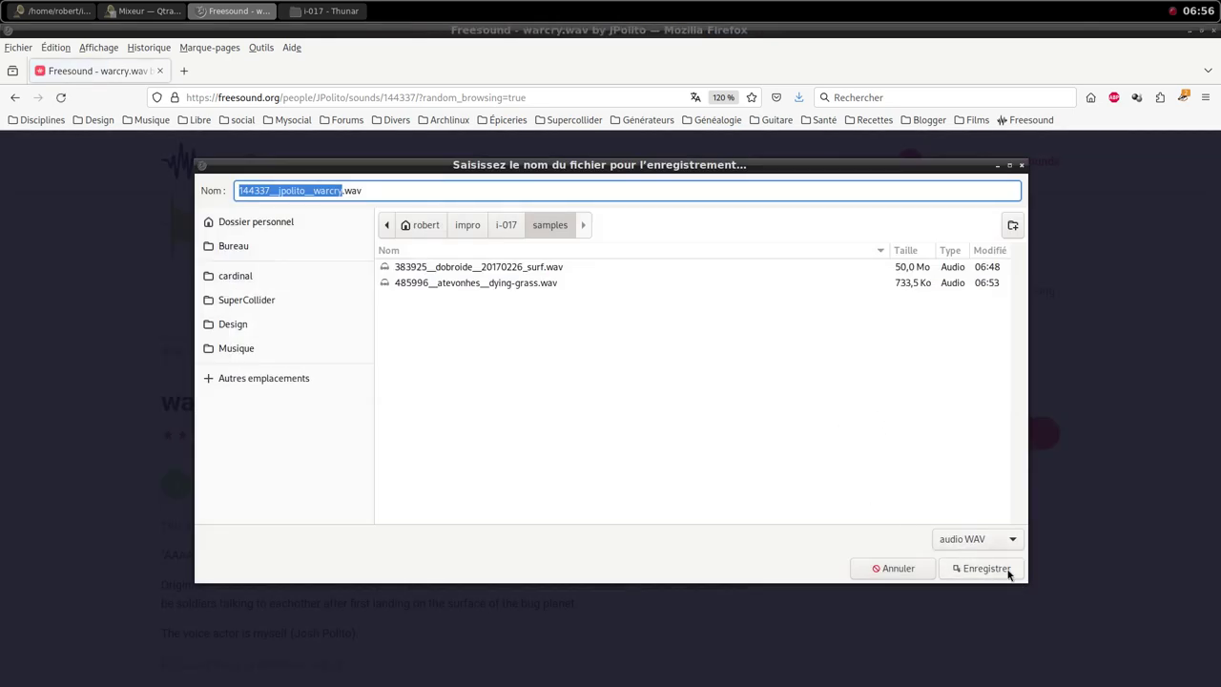
click(992, 568)
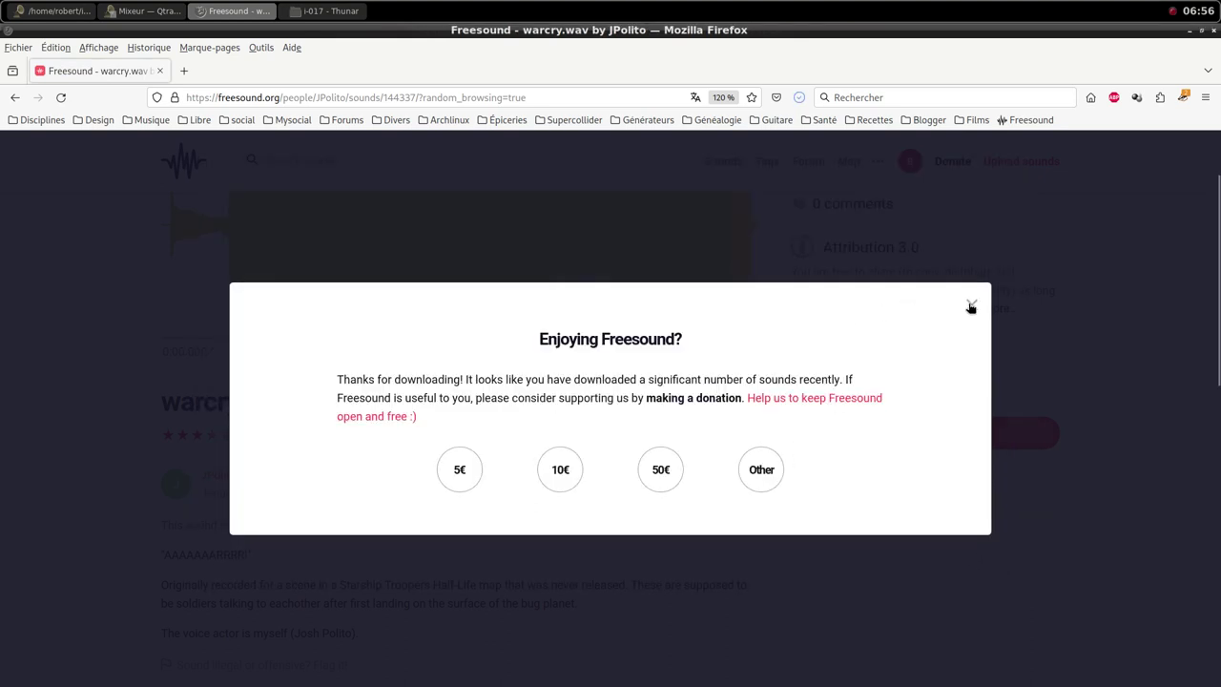
click(971, 306)
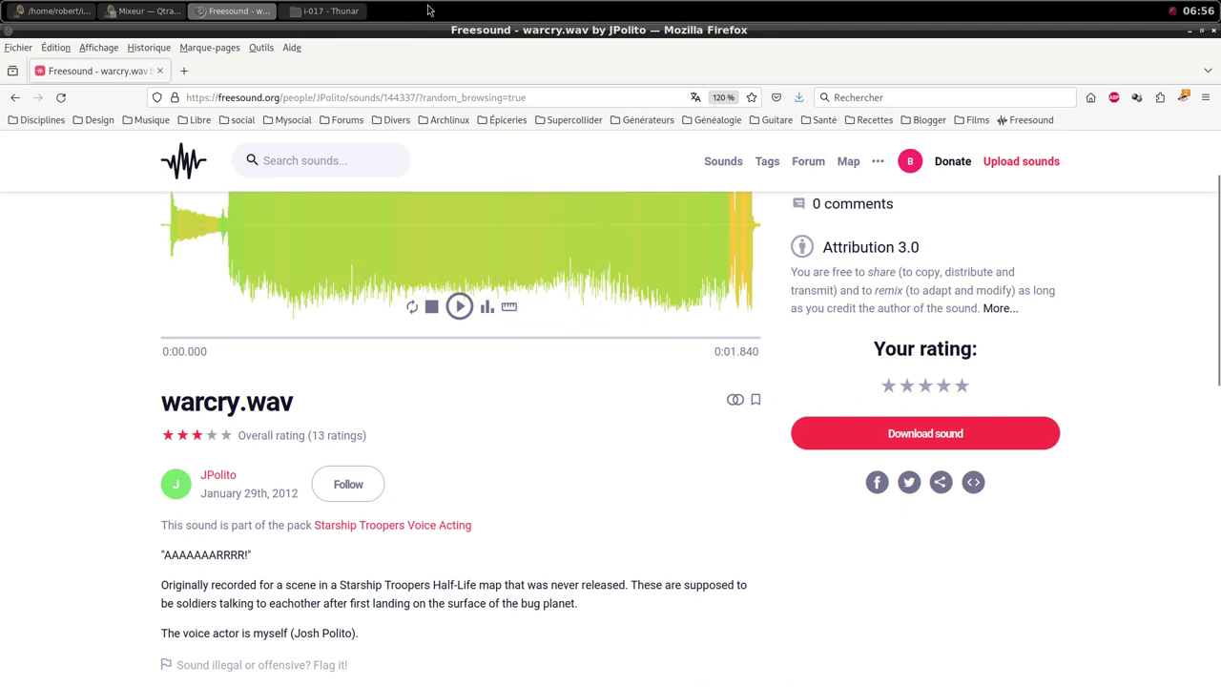
Return to Qtractor's mixer and start a new MIDI track, Track 5, with the samplv1 plugin
click(201, 11)
right_click(546, 375)
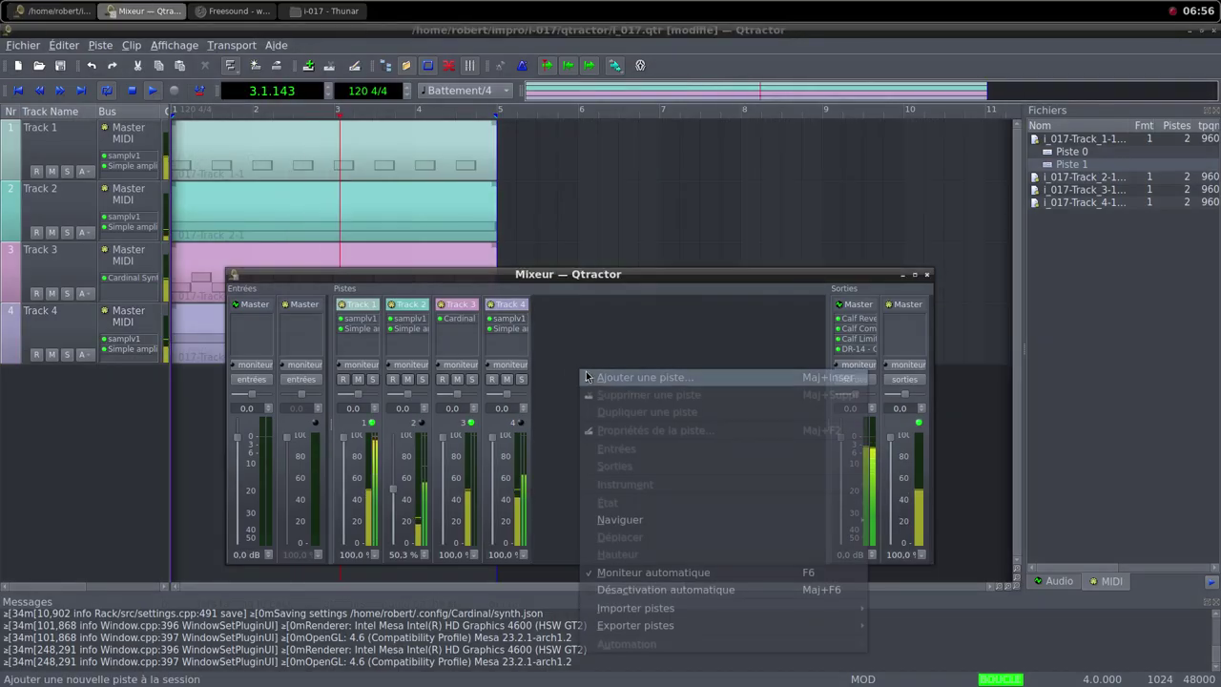
click(601, 377)
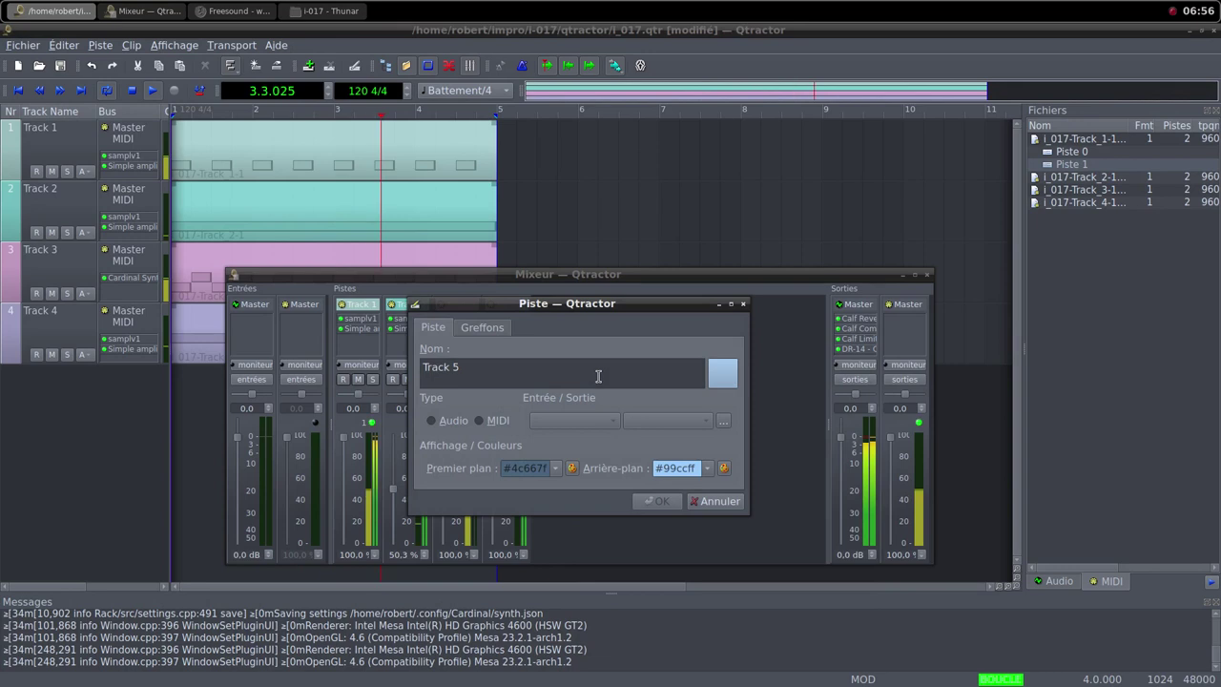
click(481, 421)
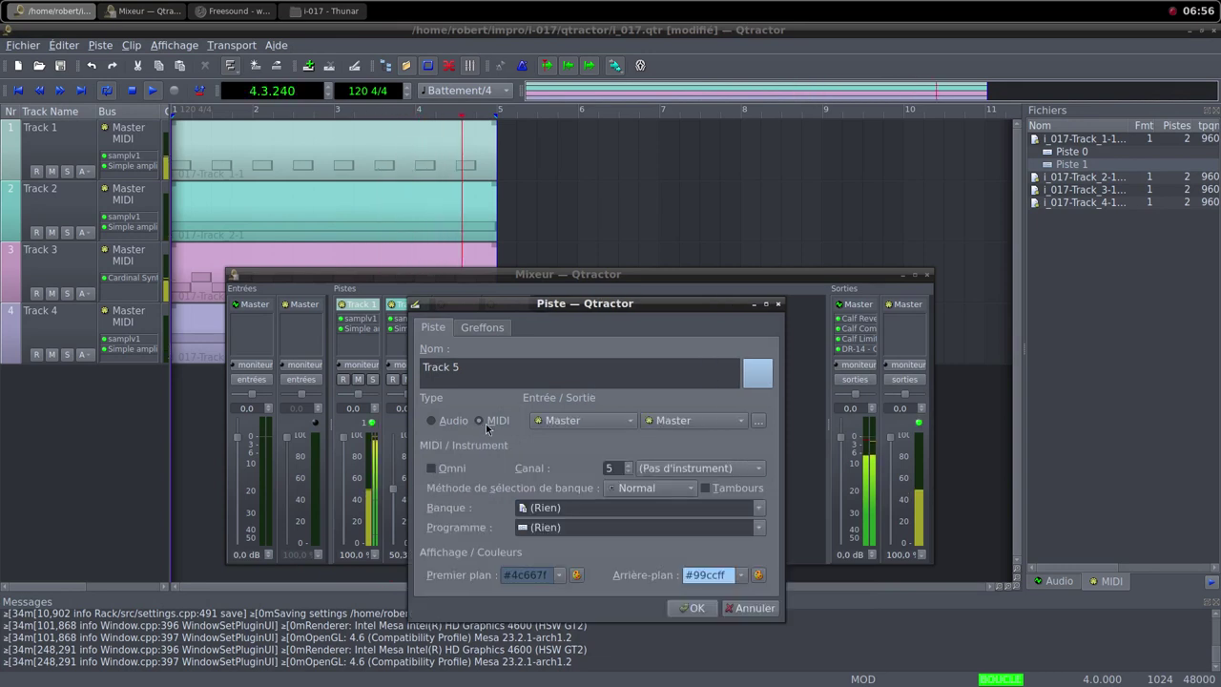
click(484, 328)
double_click(630, 415)
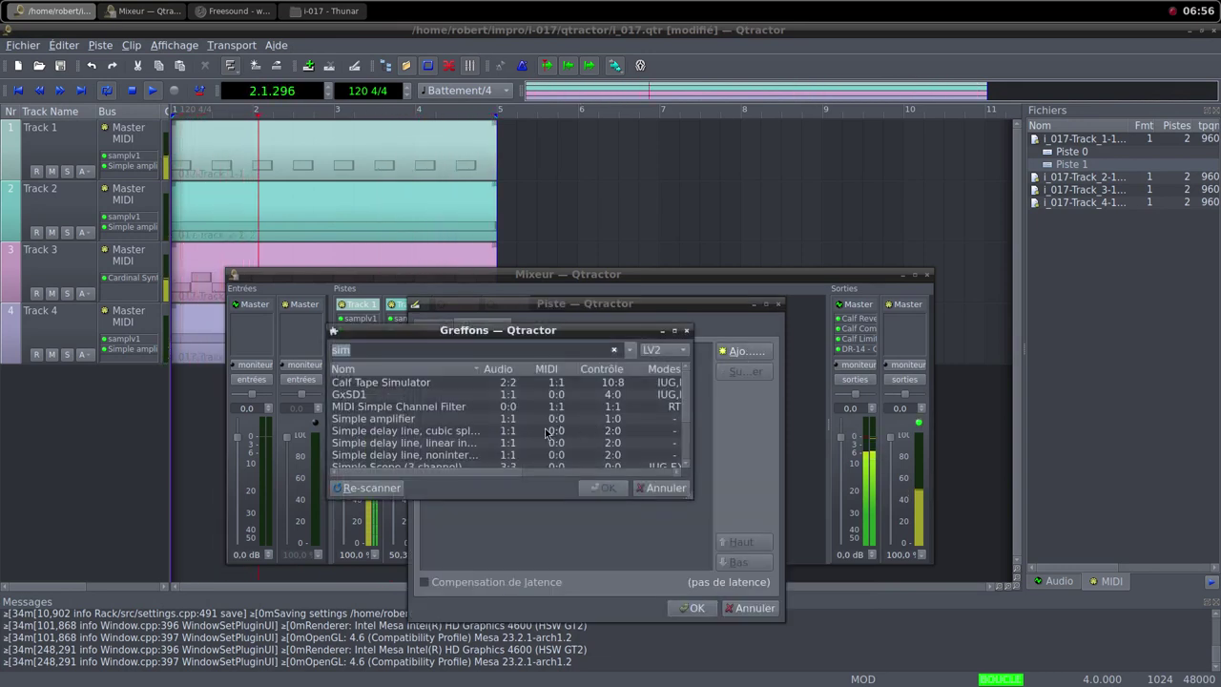
text(sam)
double_click(425, 455)
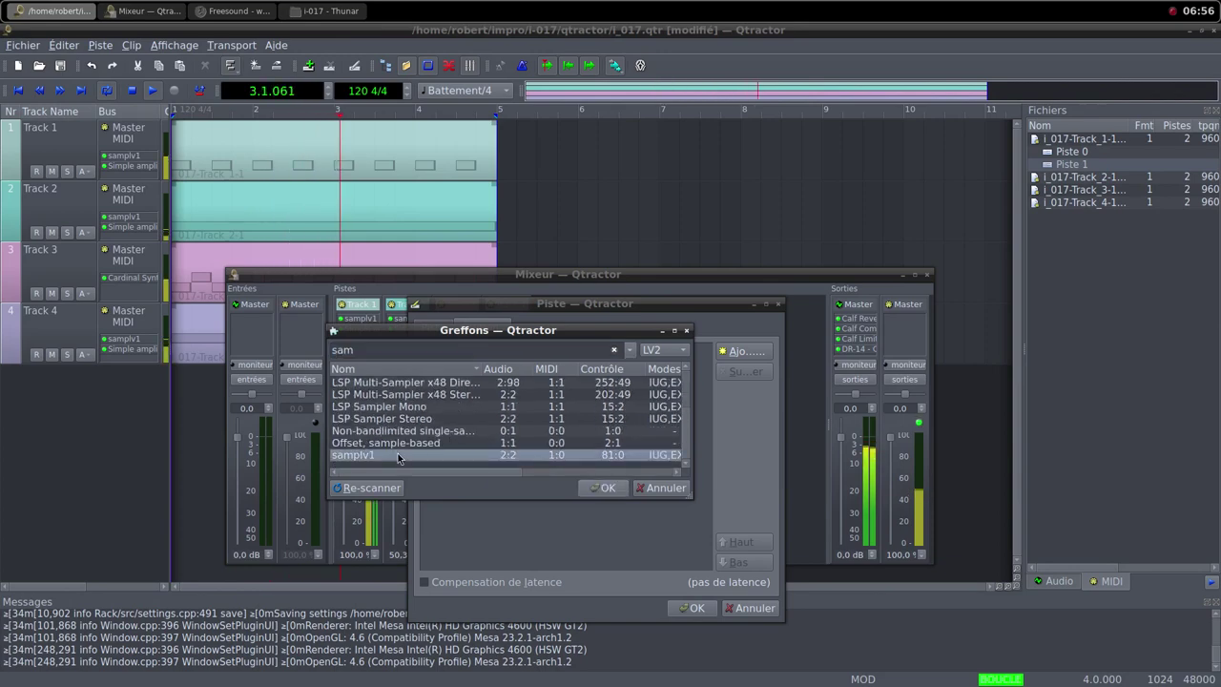
Load the warcry.wav sample into Track 5's samplv1, set the DCA volume to 100 and close its window
double_click(422, 276)
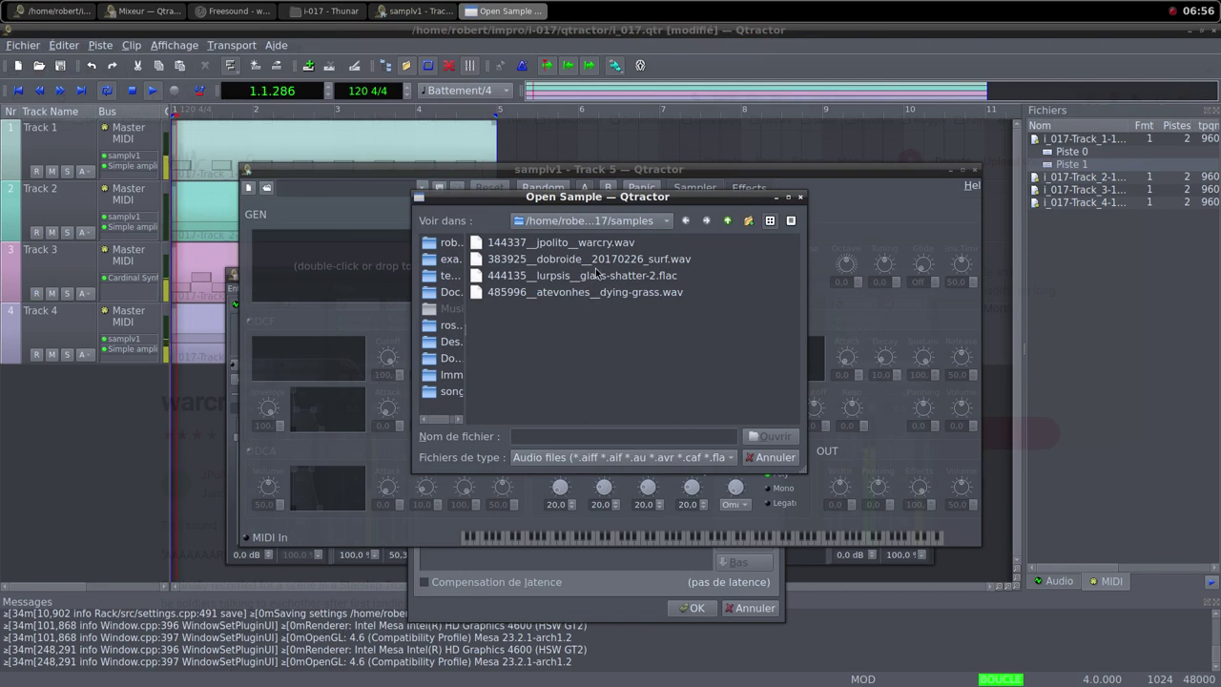
click(598, 244)
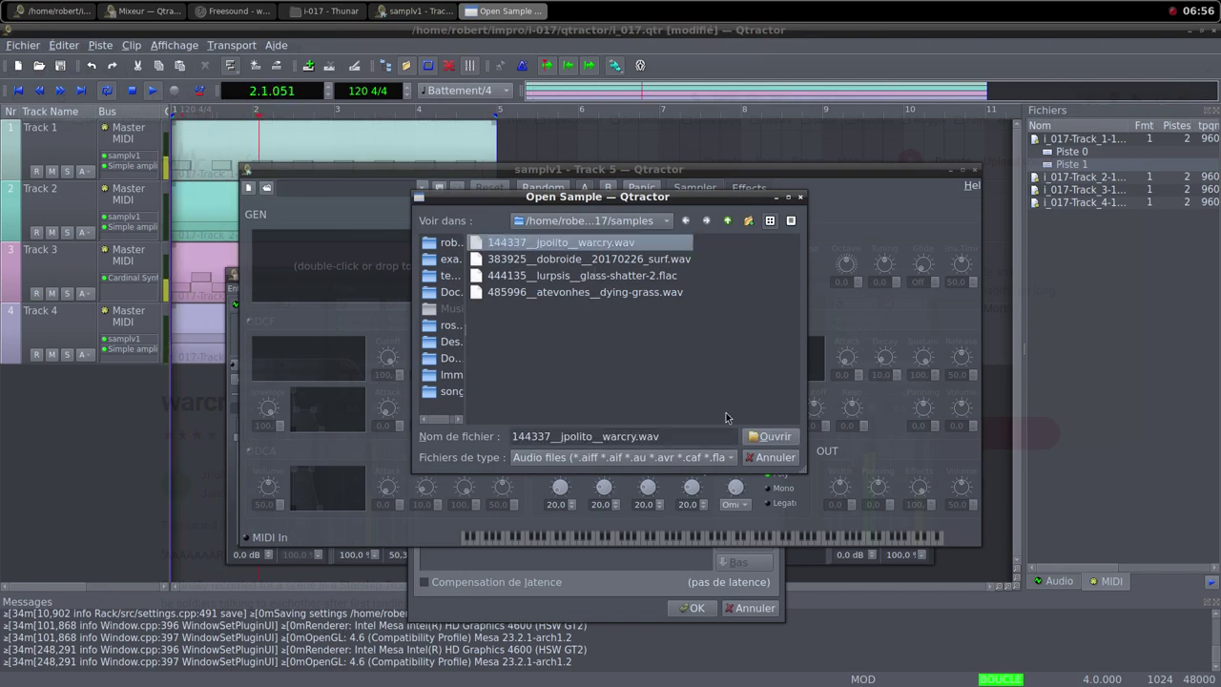
key(Return)
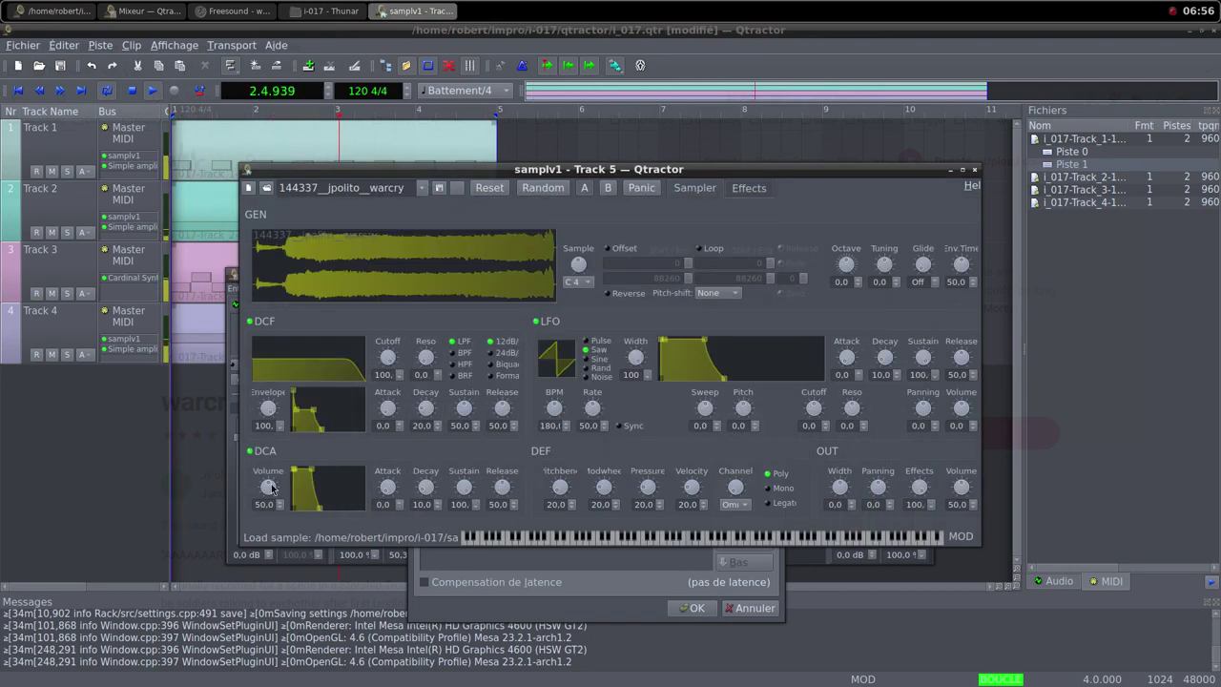
drag(271, 489, 281, 522)
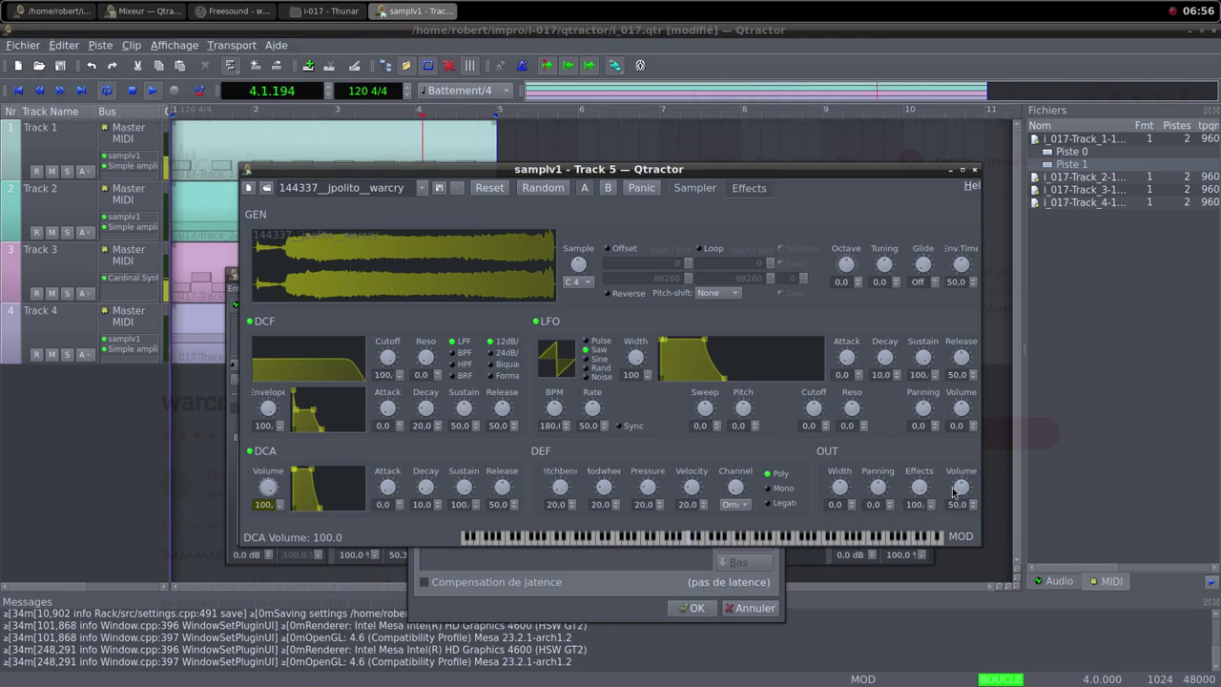
click(974, 169)
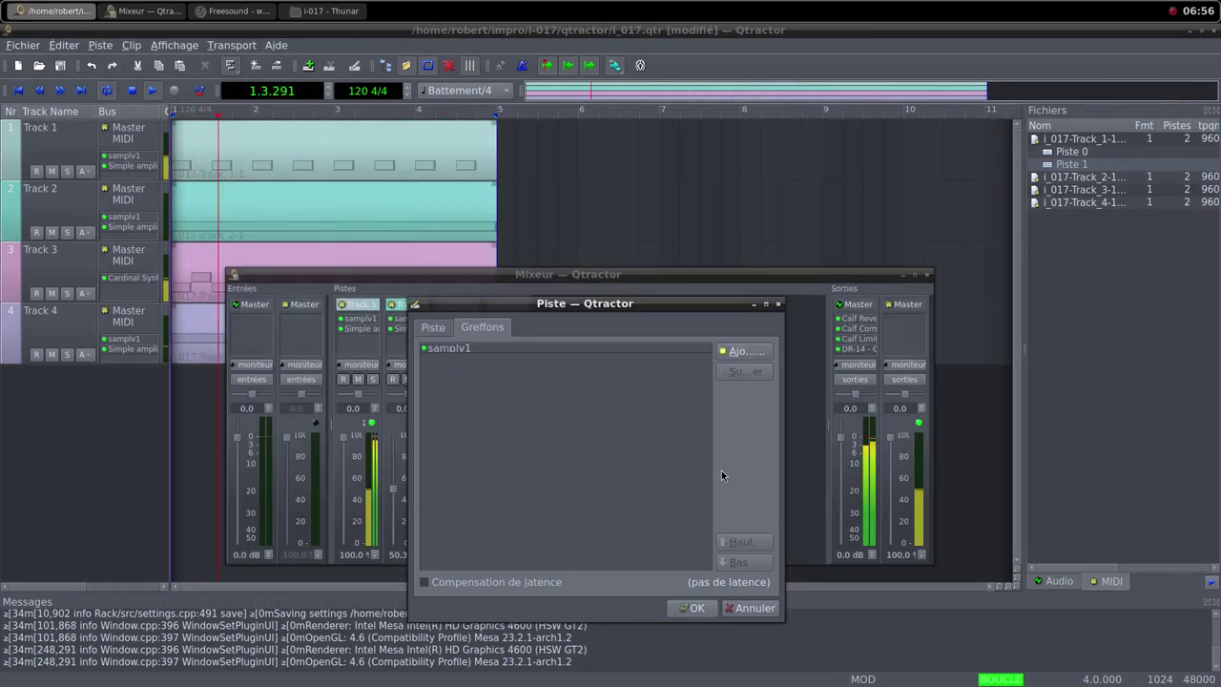
Add the Simple amplifier plugin to Track 5, finish creating the track and lower its mixer volume to 0 %
click(742, 351)
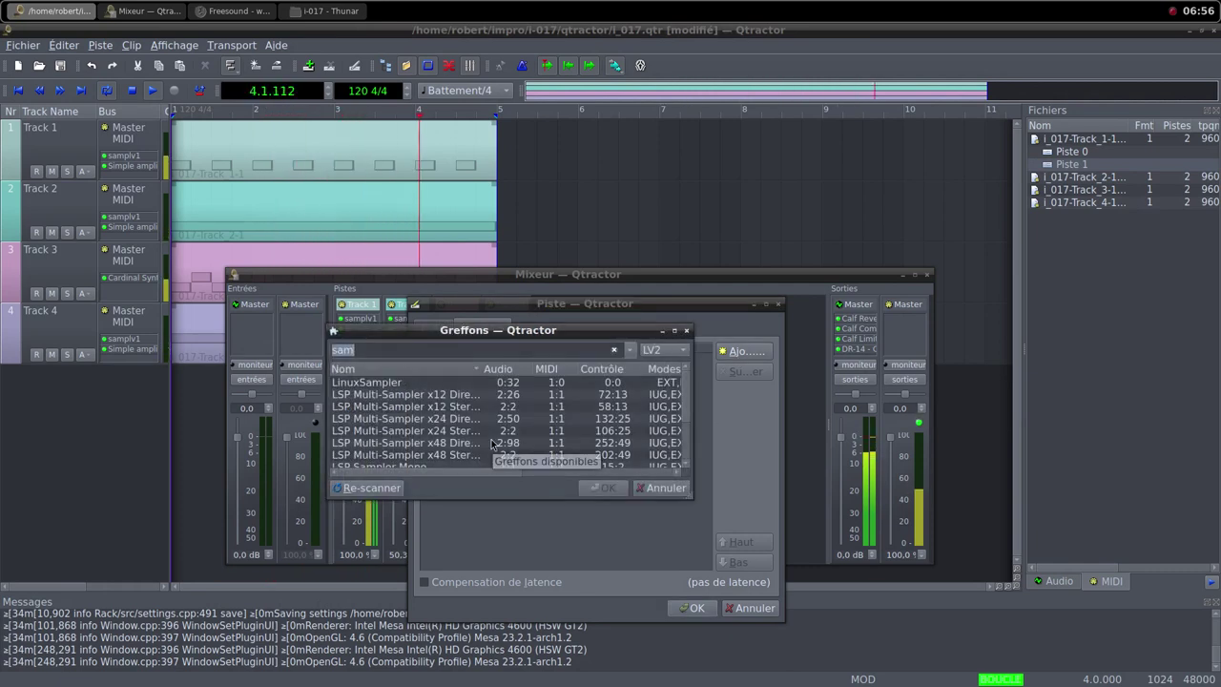
text(sim)
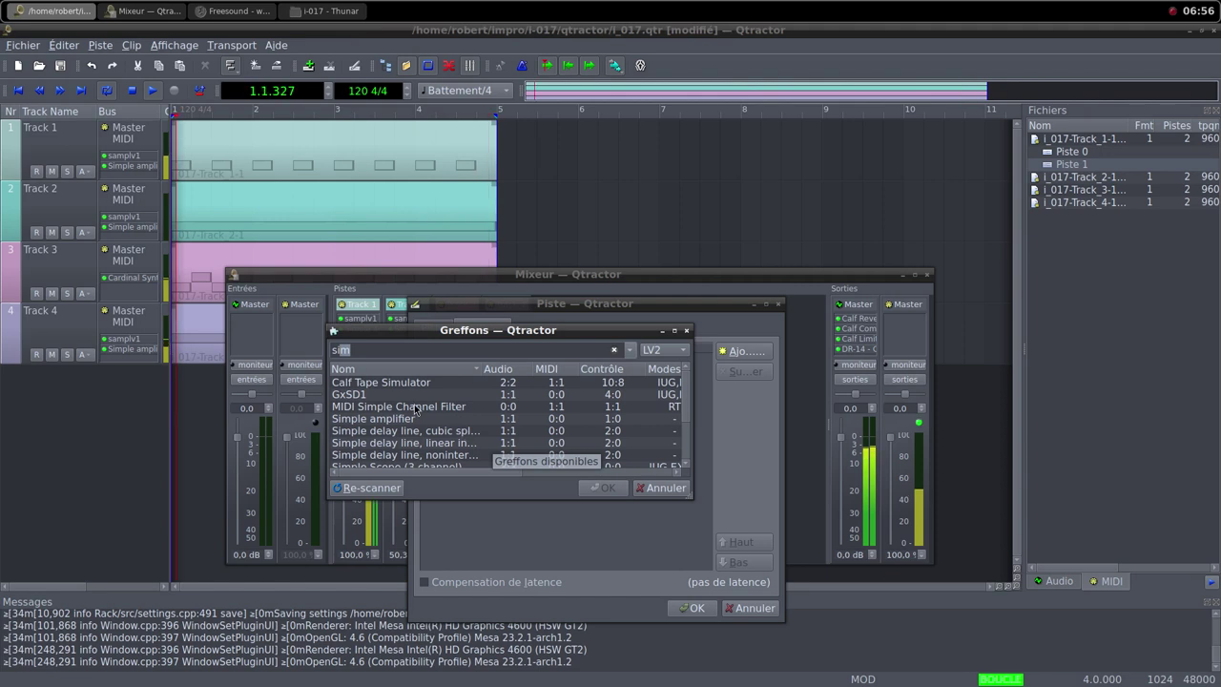
double_click(415, 419)
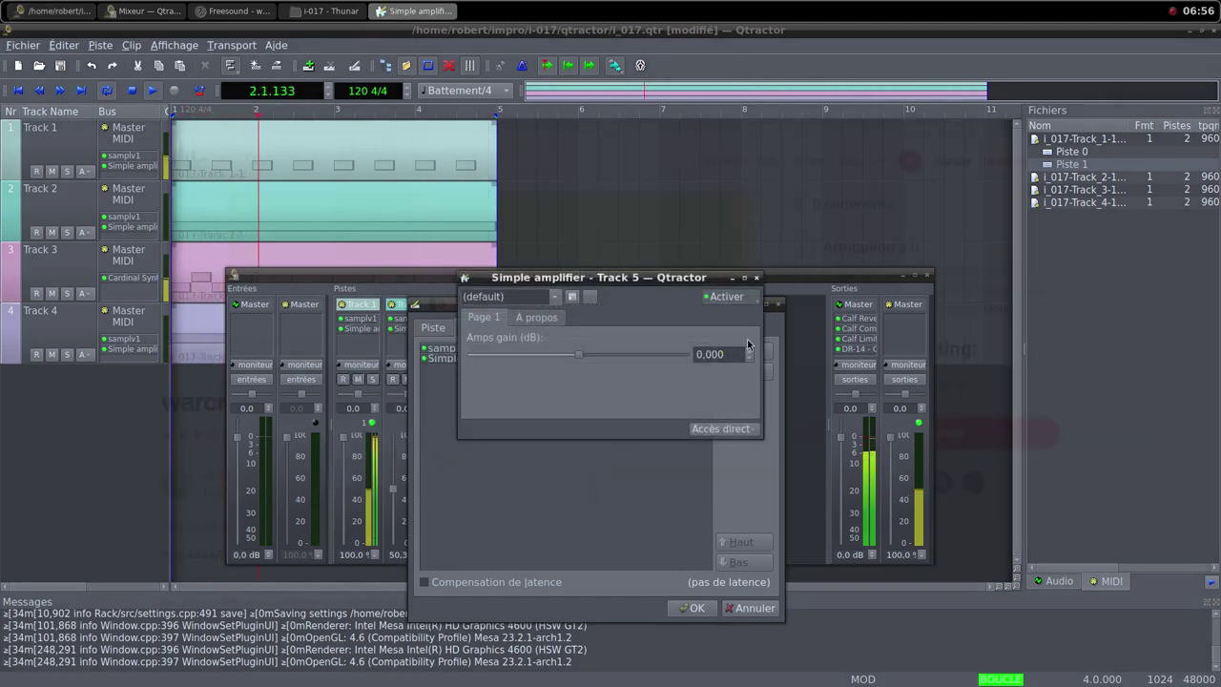
click(756, 279)
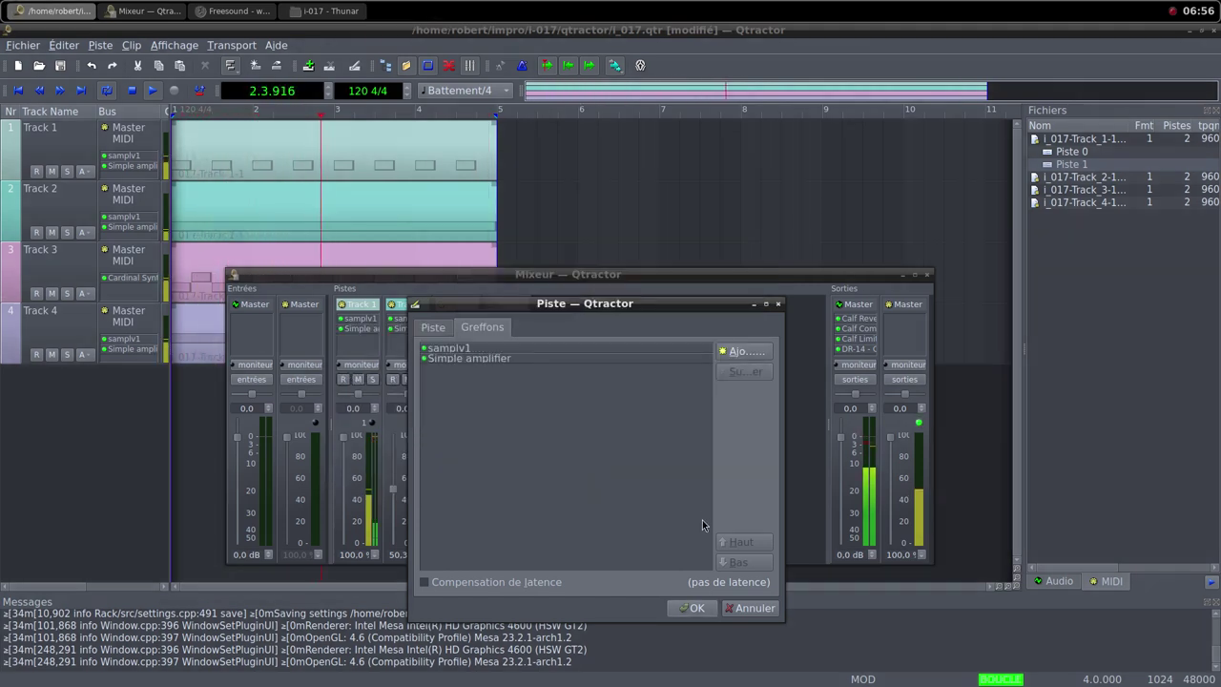
click(691, 608)
drag(548, 446, 540, 578)
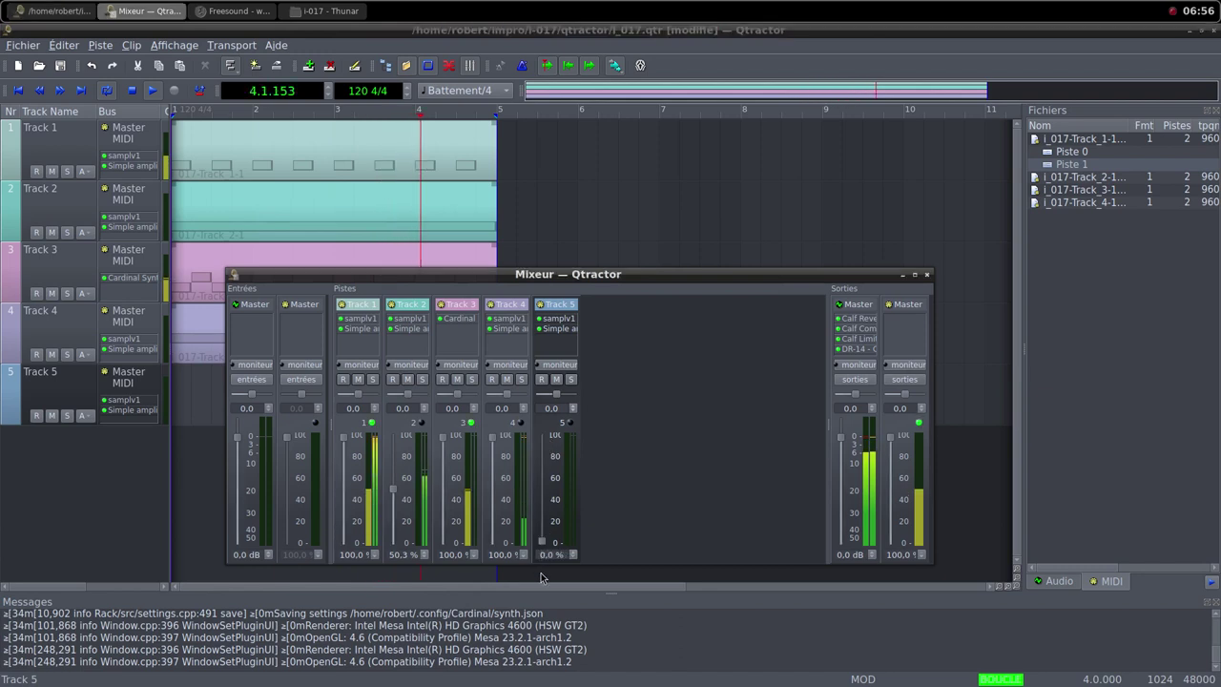
Create a new MIDI clip at the start of Track 5 and close its empty clip editor
right_click(197, 382)
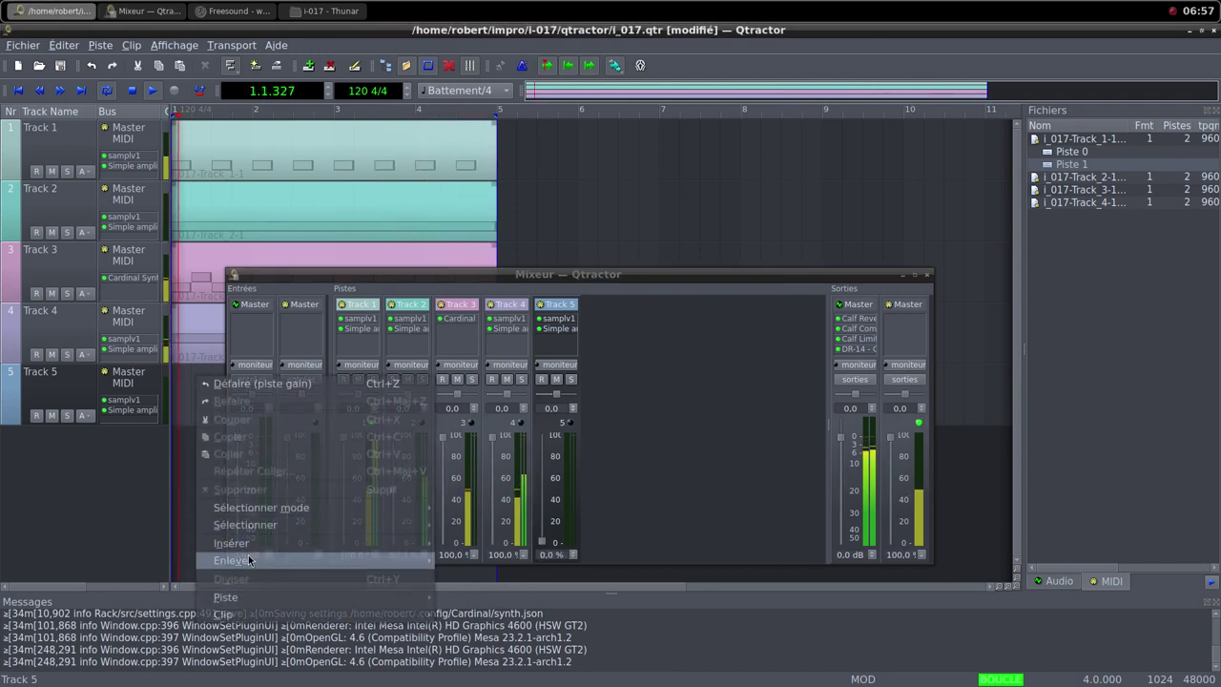
mouse_move(366, 621)
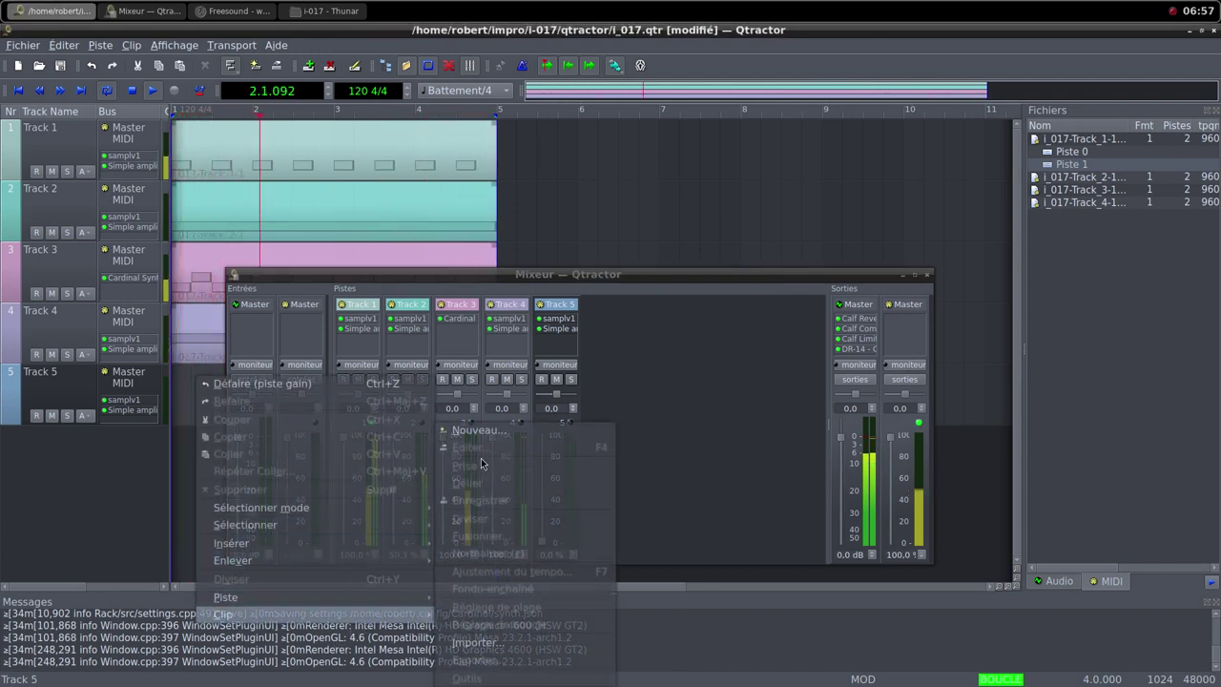
click(482, 431)
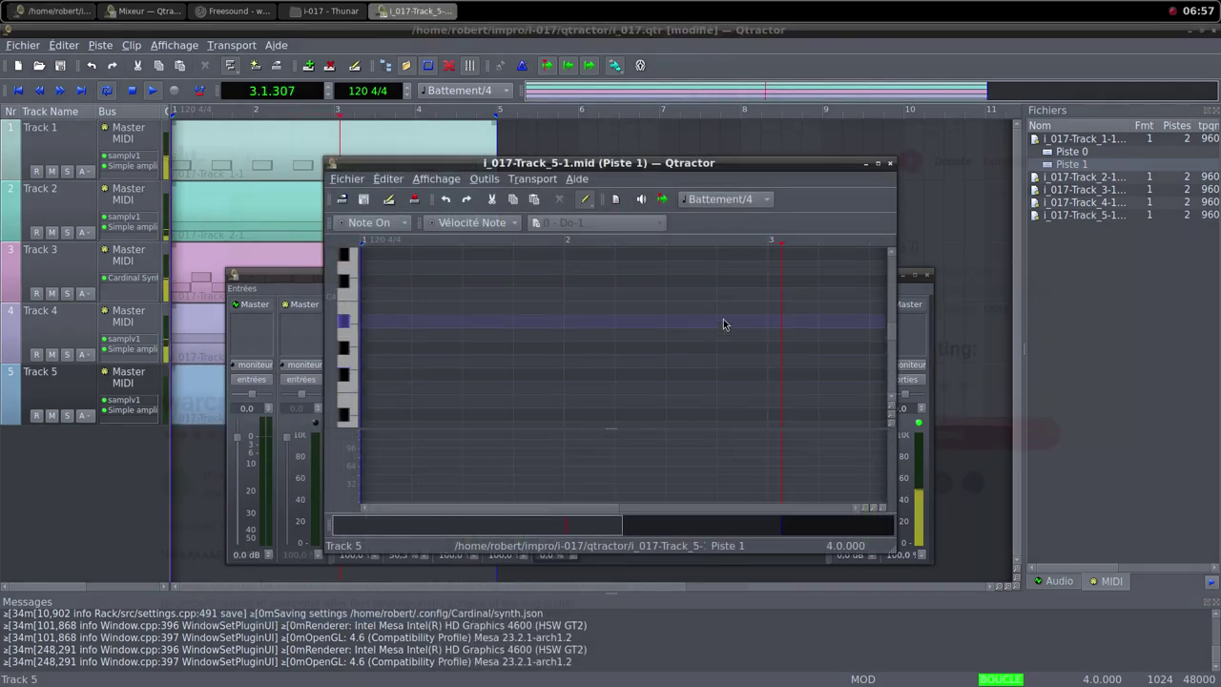
click(890, 163)
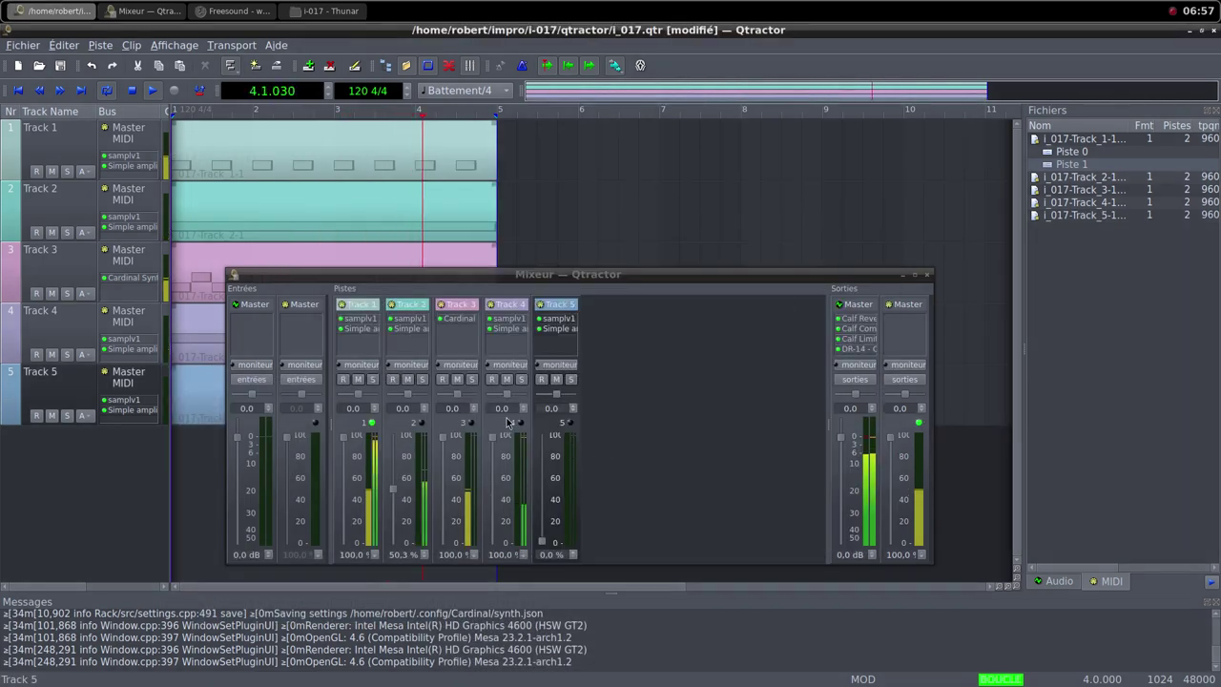
Open Track 3's Cardinal Synth and raise the Host Audio module's level to about 12 dB
double_click(453, 327)
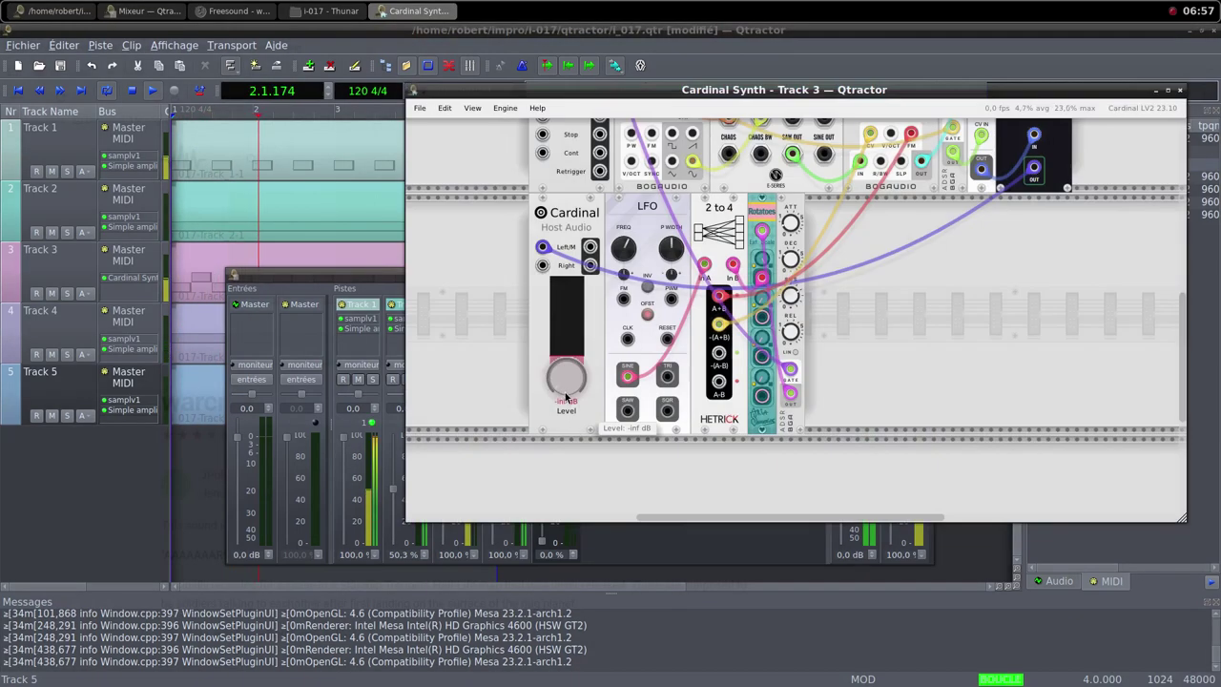
drag(558, 391, 496, 196)
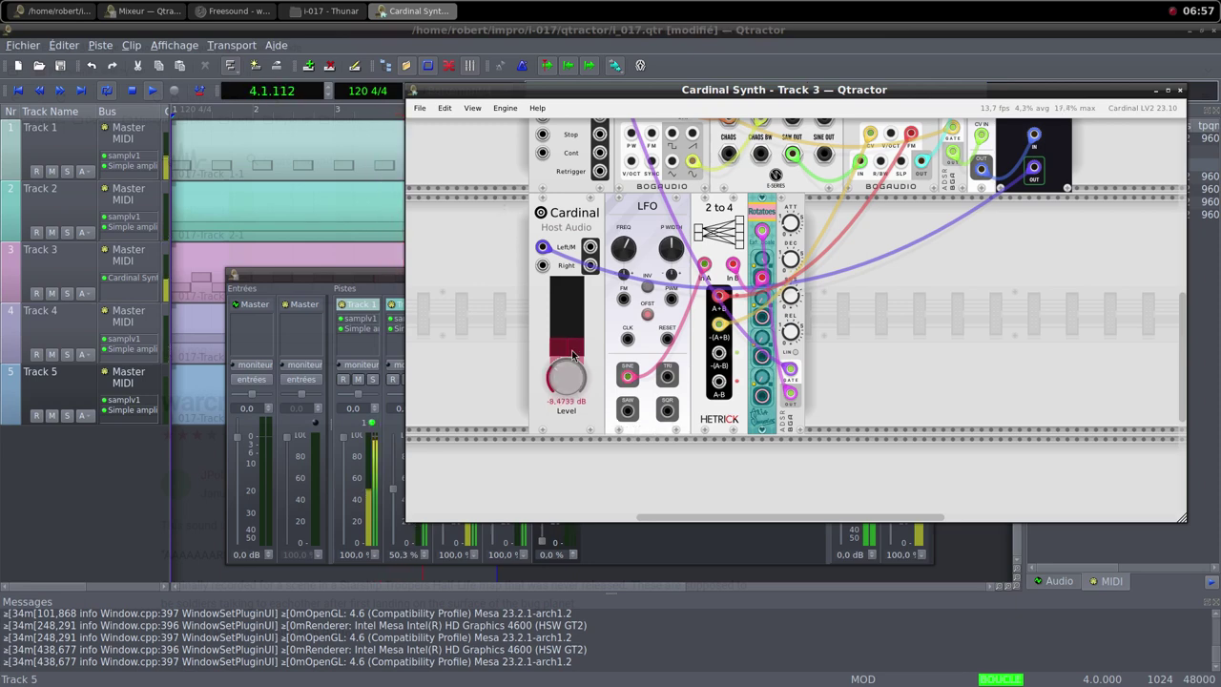
scroll(566, 367, up, 1)
drag(495, 286, 486, 198)
scroll(539, 291, up, 2)
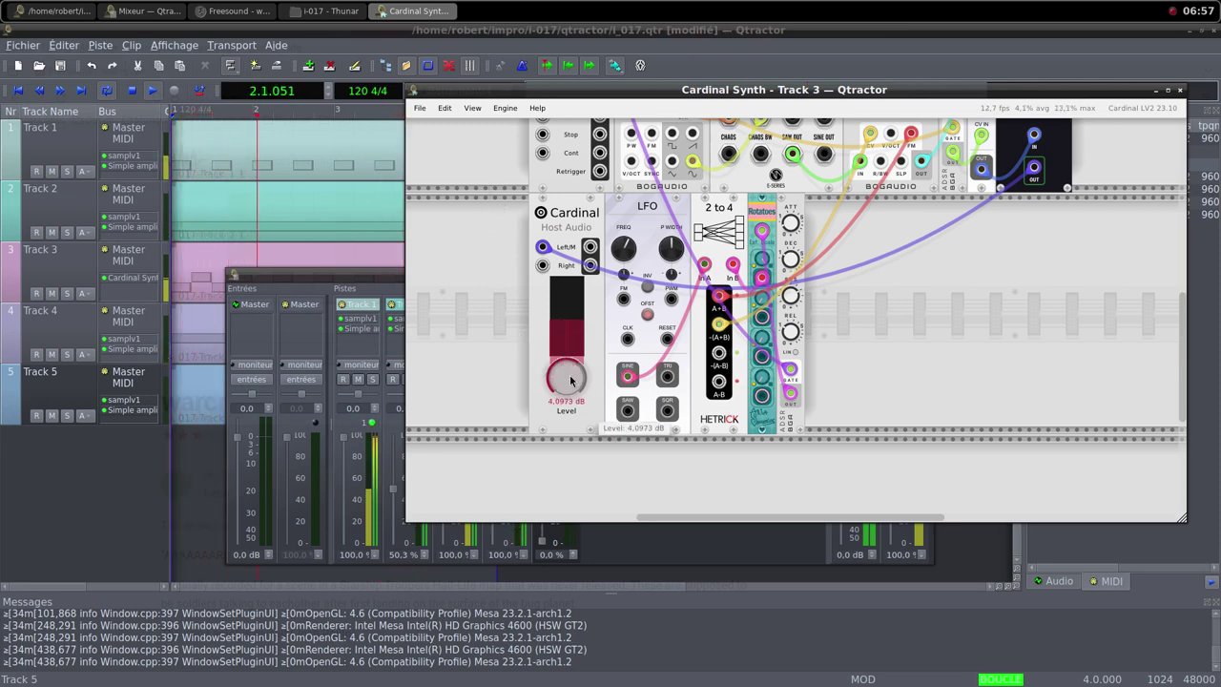
scroll(529, 309, up, 2)
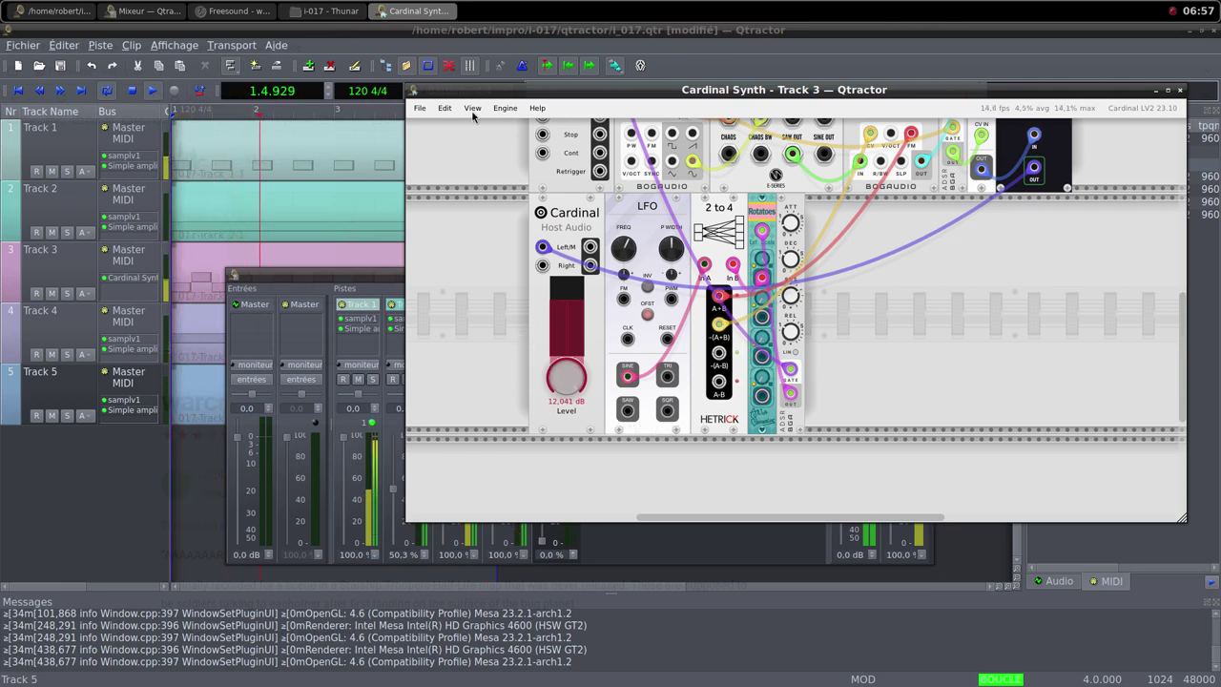
drag(468, 100, 582, 128)
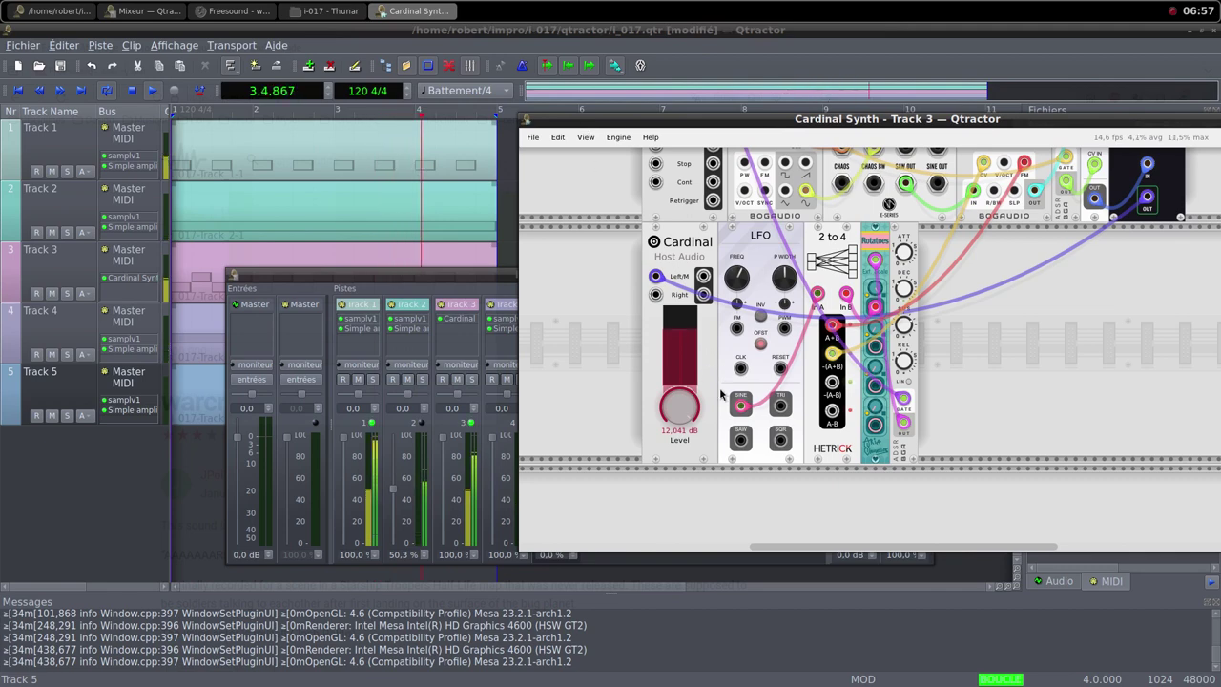
mouse_move(676, 405)
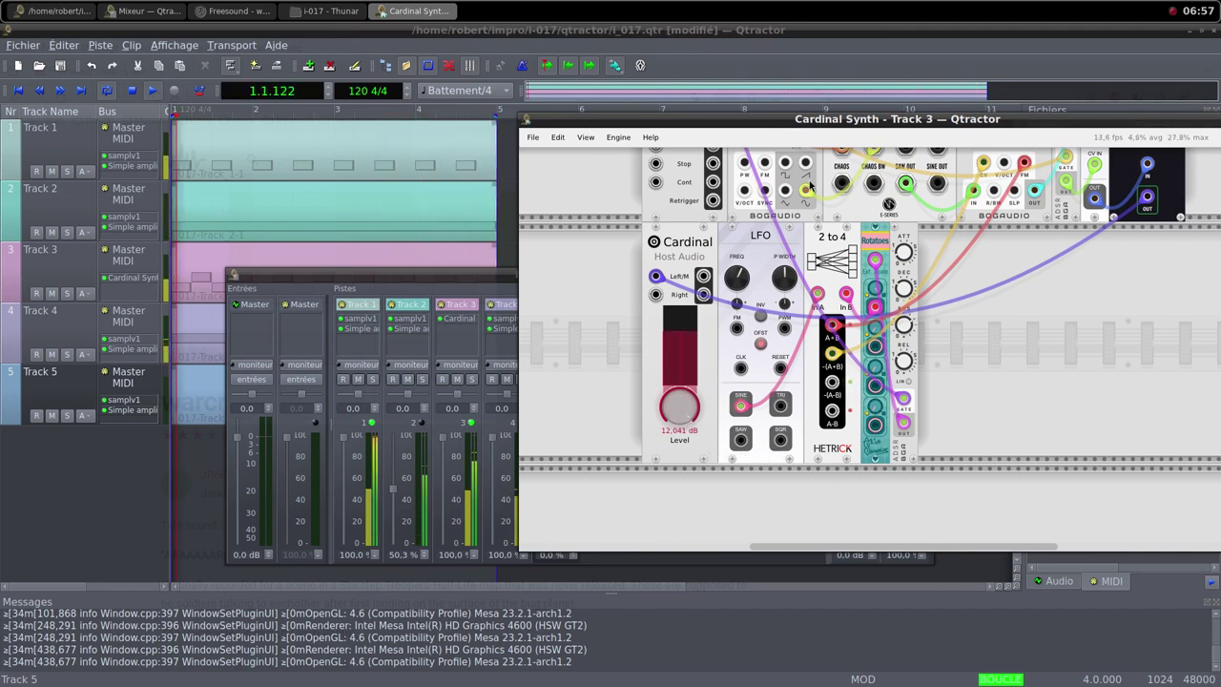
Adjust the Cloud Generator's frequency modulation in Track 3's Cardinal patch and close the synth window
scroll(883, 196, up, 3)
scroll(882, 196, up, 2)
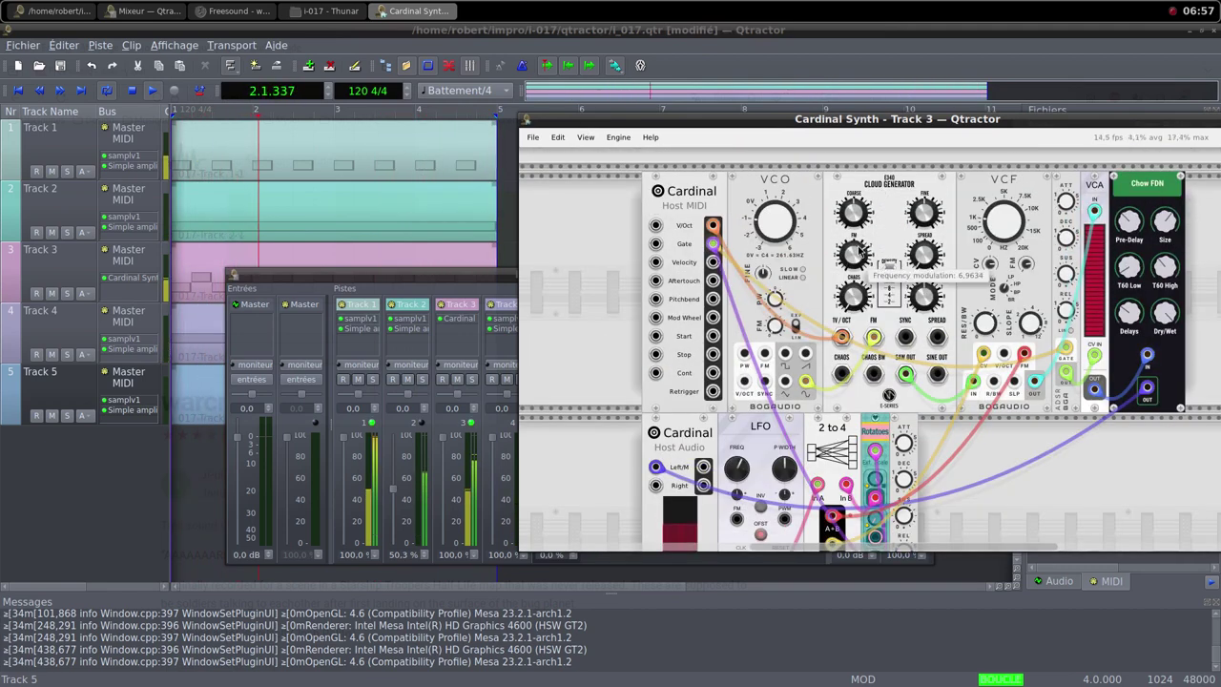
mouse_move(852, 264)
drag(852, 265, 849, 497)
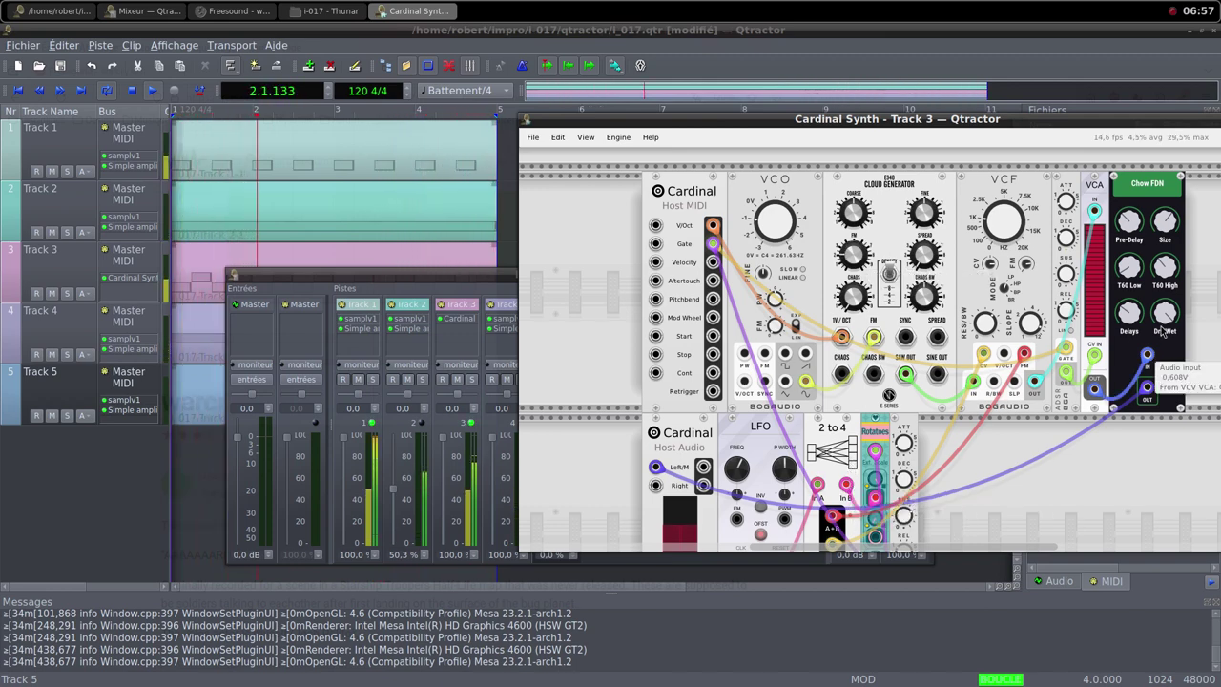
drag(1128, 123, 967, 112)
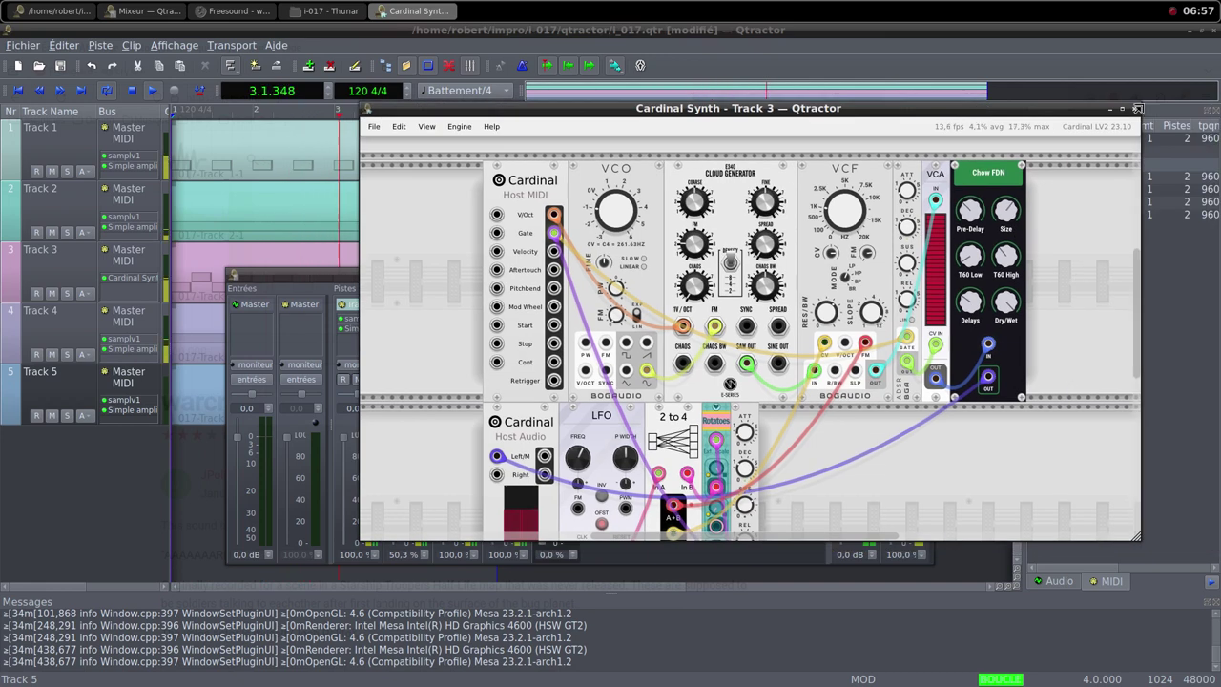
key(alt+F4)
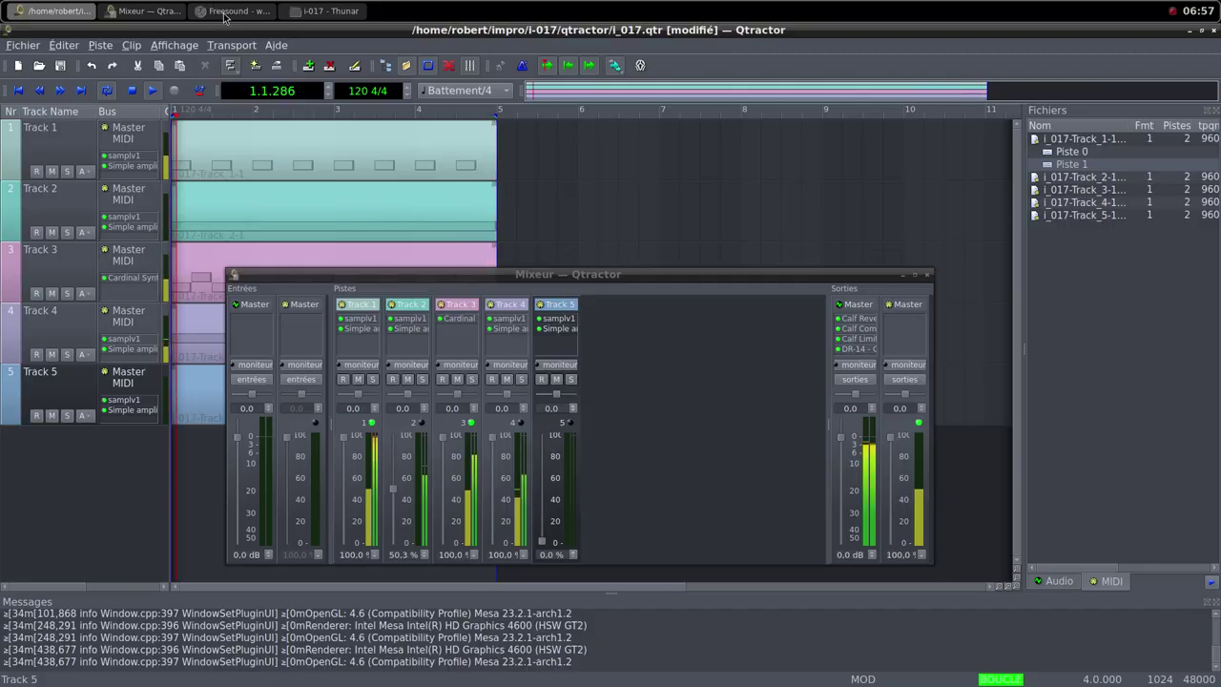
Open Track 5's MIDI clip, draw a two-beat C4 note at the start of each of bars 1 to 4, and close the editor
key(alt+Tab)
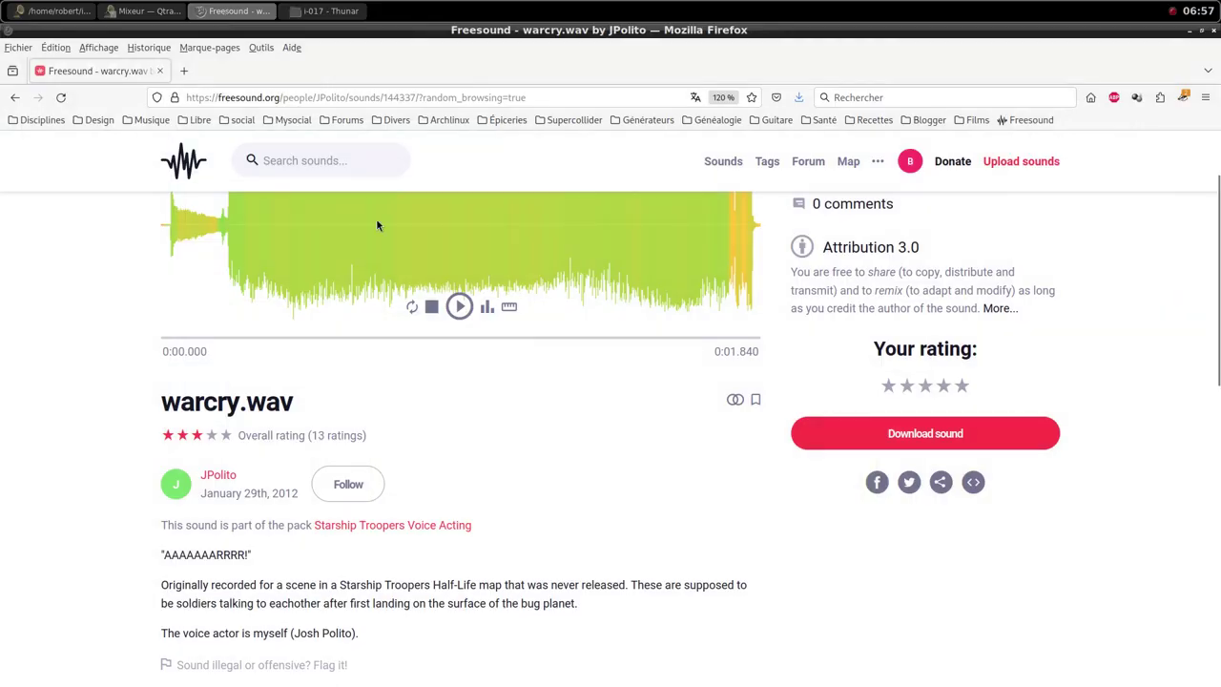
click(65, 12)
double_click(201, 396)
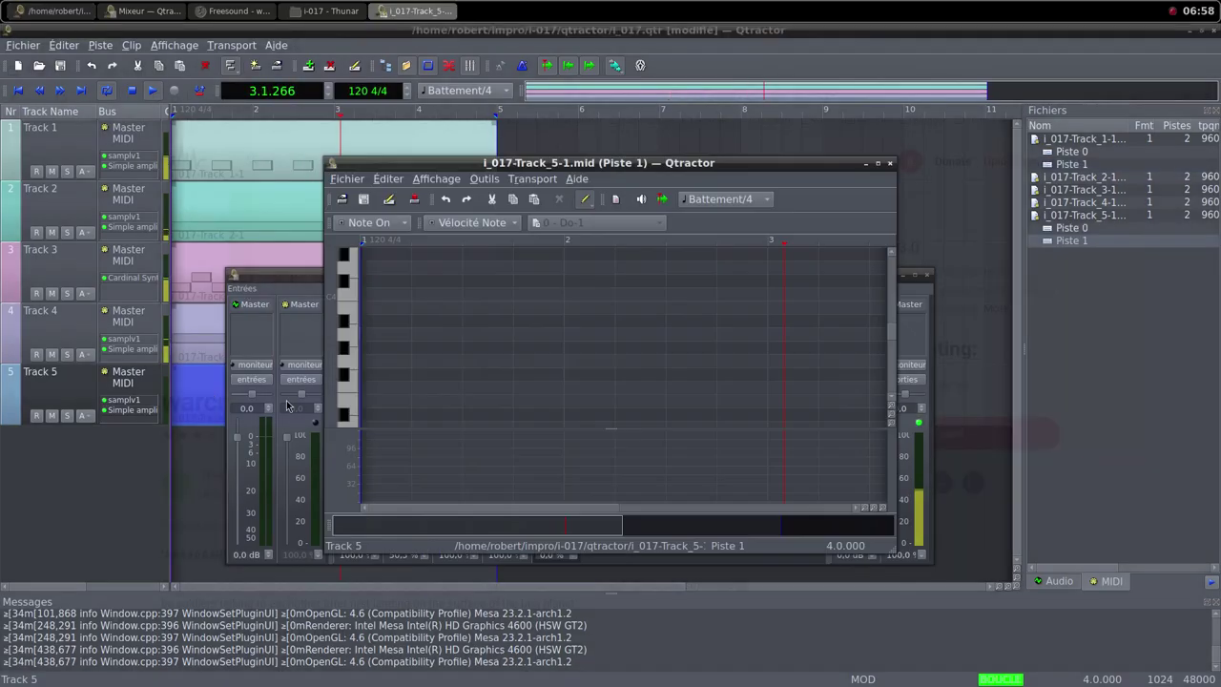
click(877, 164)
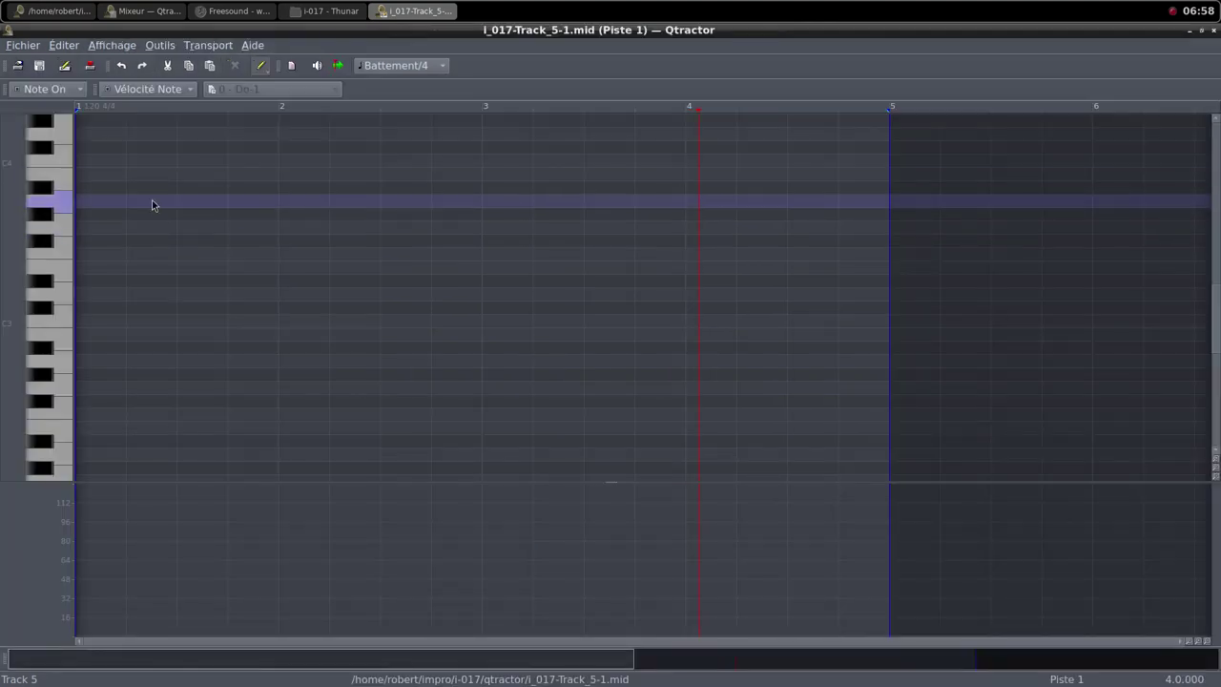
drag(85, 158, 175, 161)
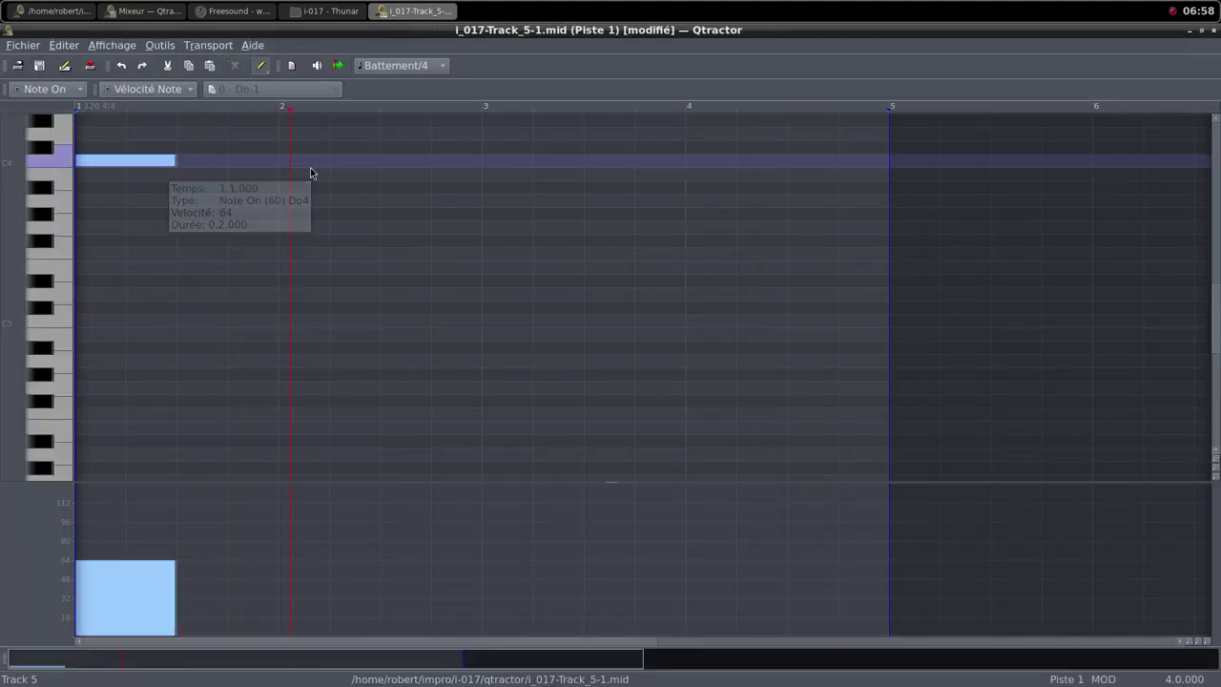
drag(284, 159, 378, 157)
drag(490, 158, 582, 158)
drag(692, 158, 786, 159)
click(1202, 30)
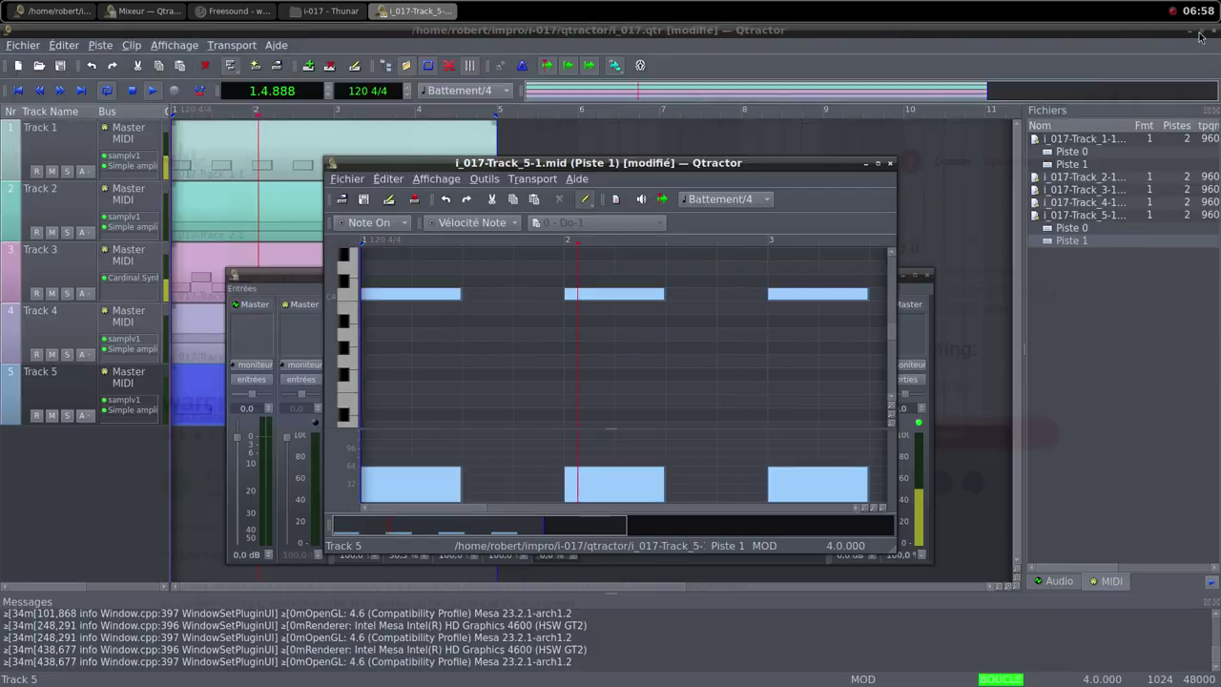
click(889, 164)
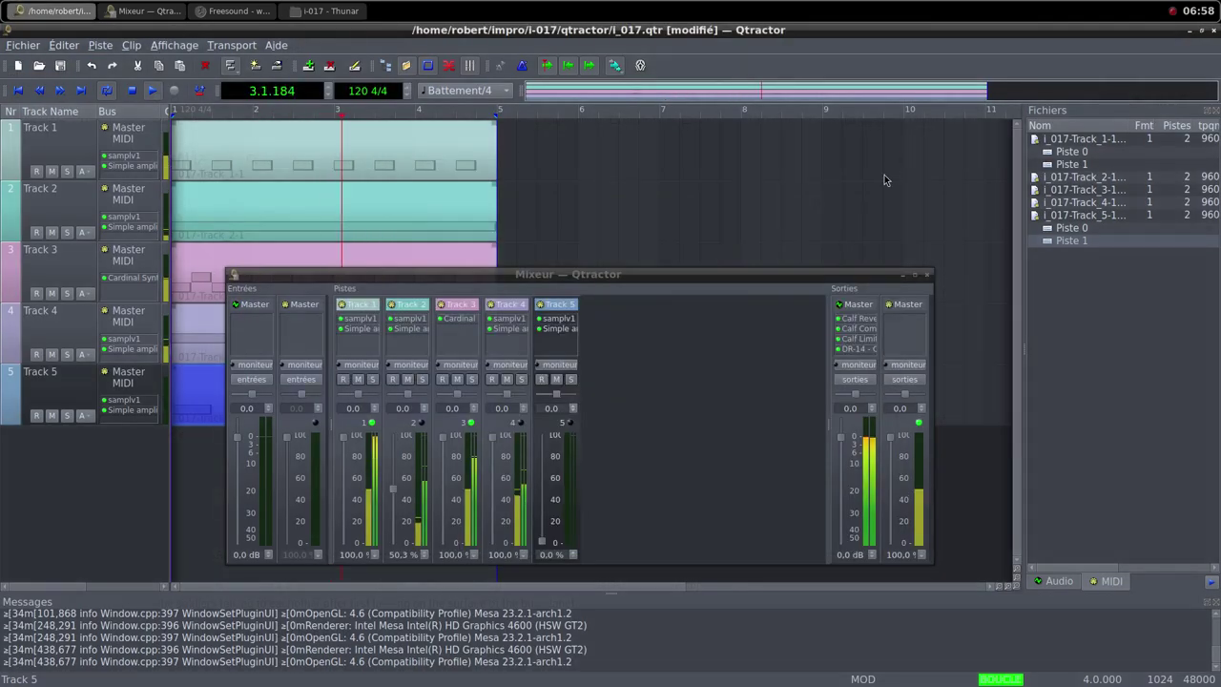
Raise Track 5's mixer volume to 100 % and set its Simple amplifier gain to about 4.37 dB
drag(541, 541, 551, 435)
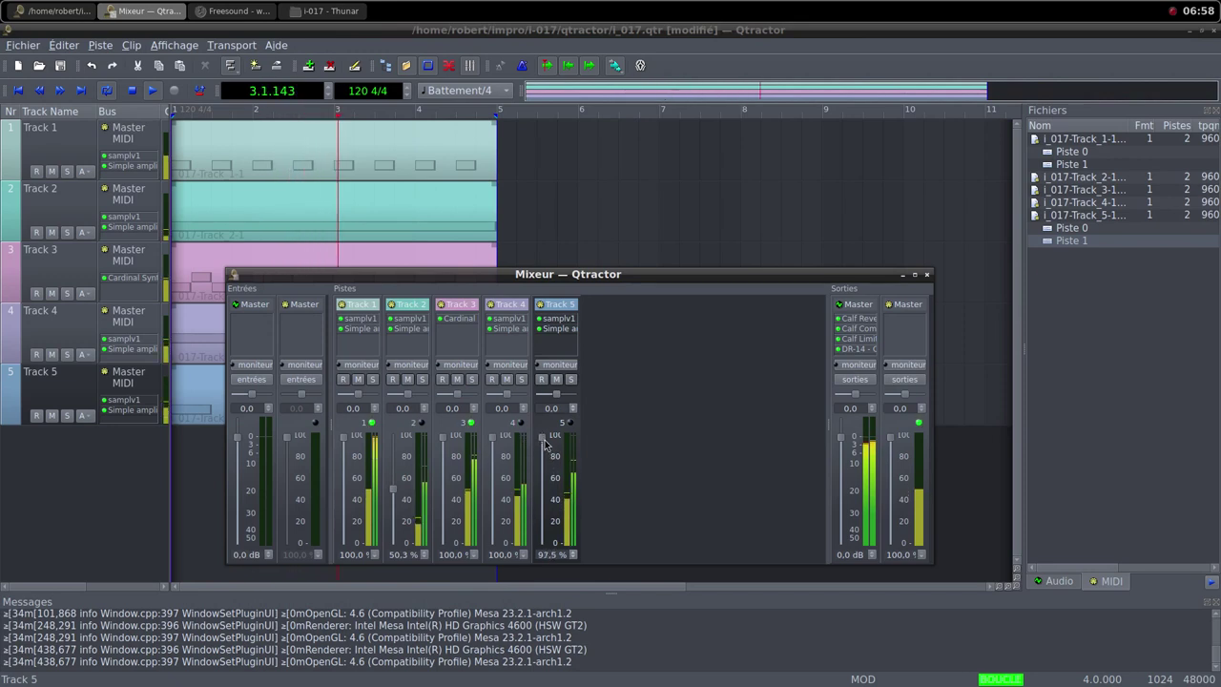
double_click(563, 329)
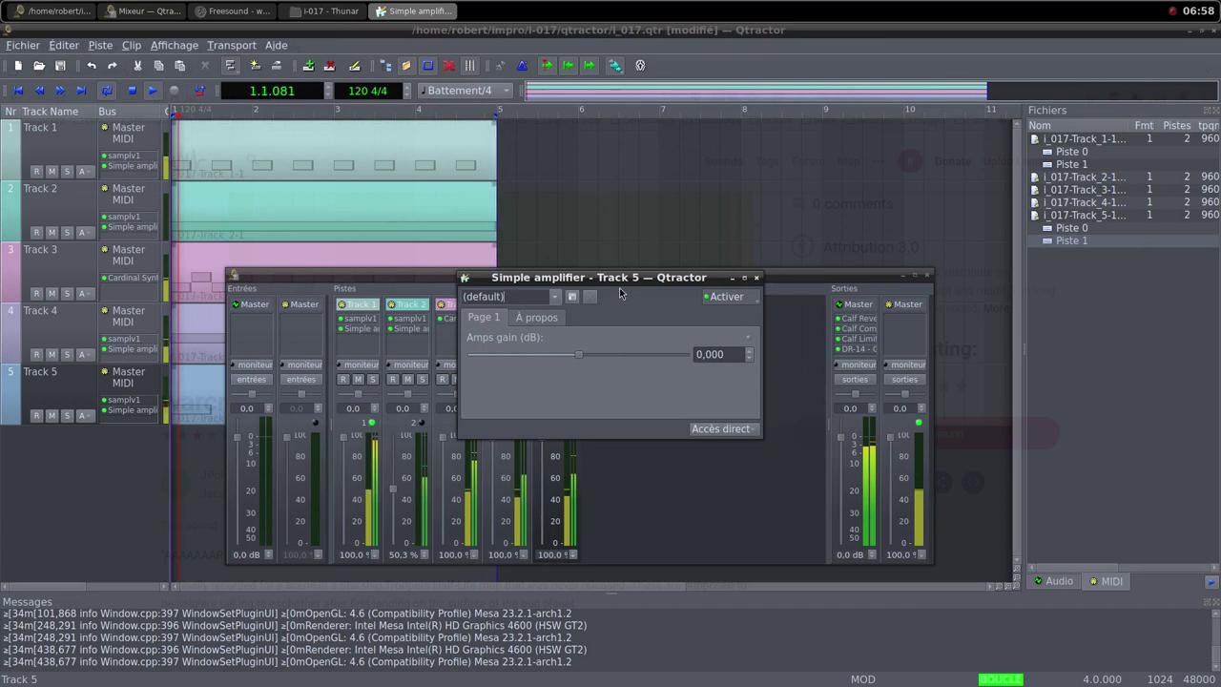
drag(619, 278, 804, 282)
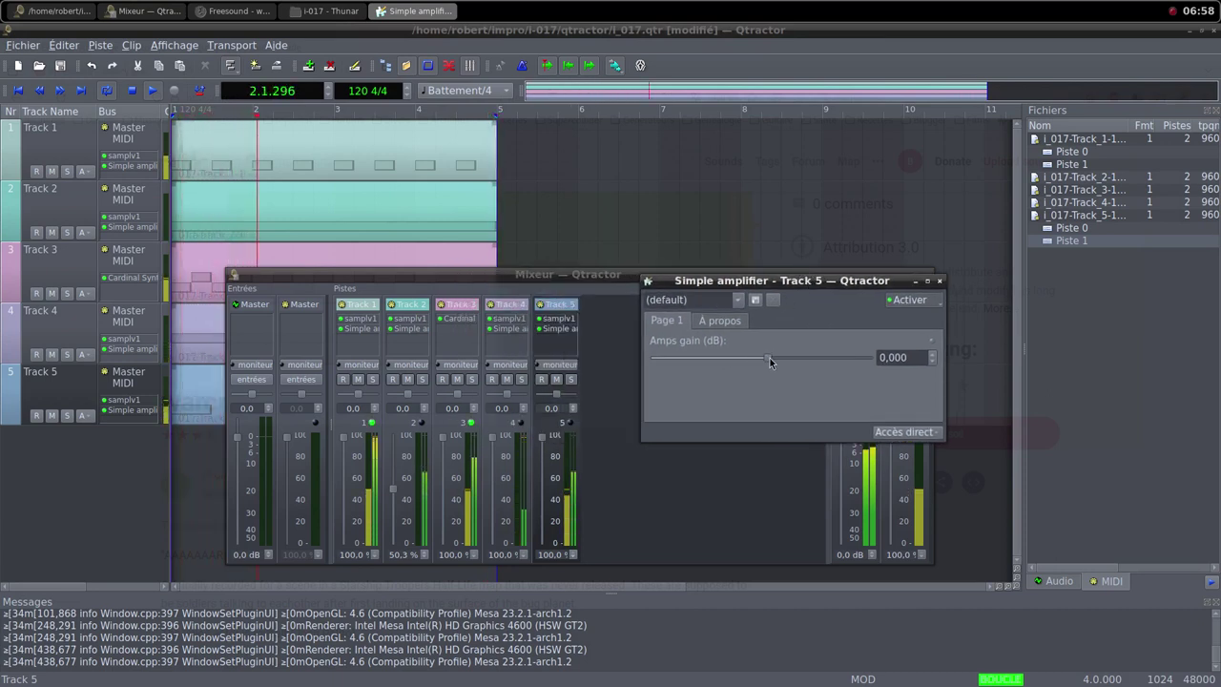
drag(770, 358, 773, 359)
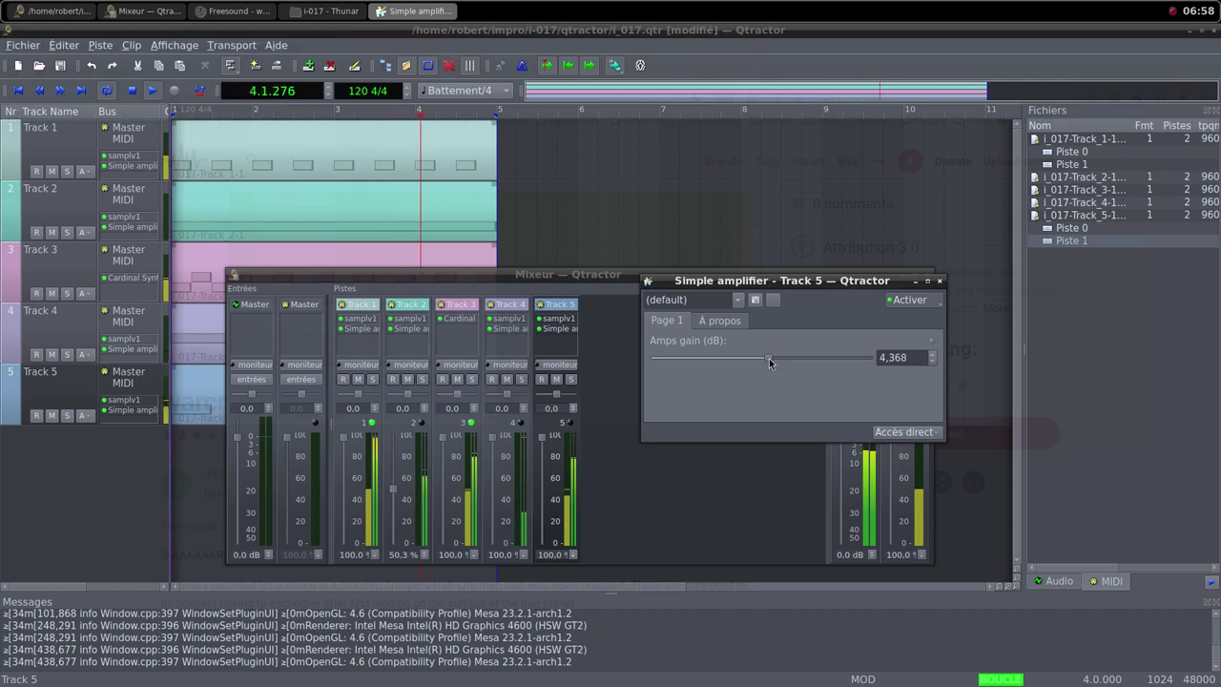
click(939, 282)
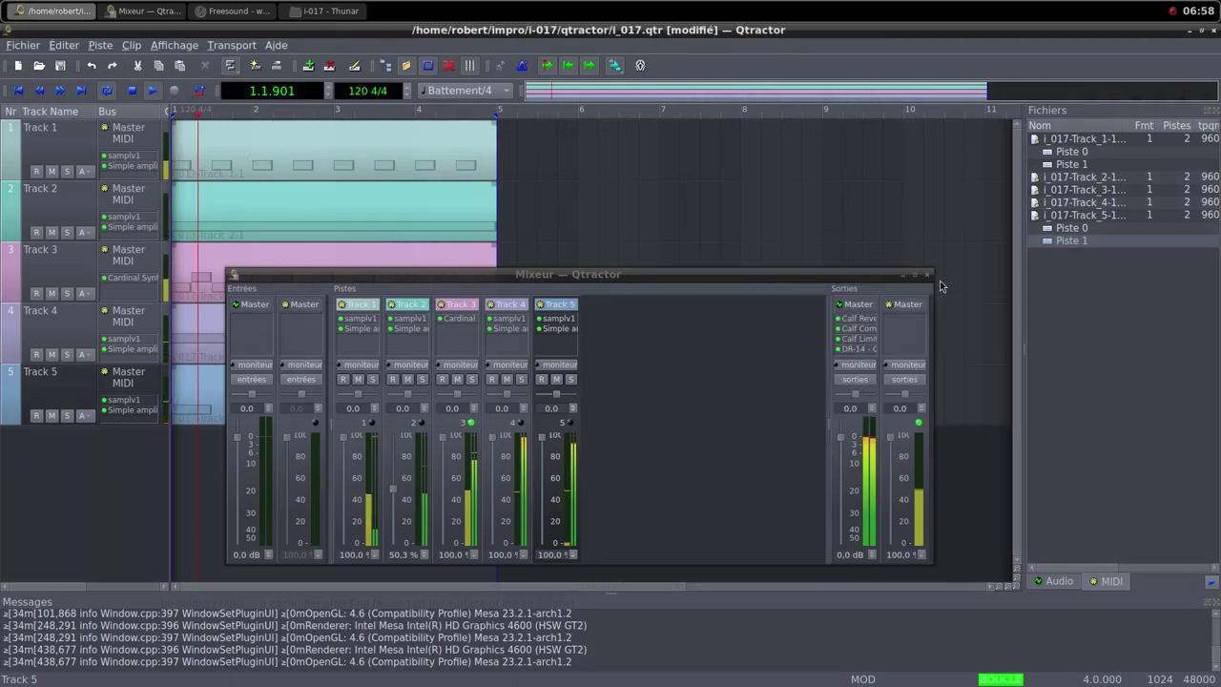
Add the AM pitchshifter plugin to Track 5 and move its window clear of the track strips
right_click(564, 349)
click(570, 353)
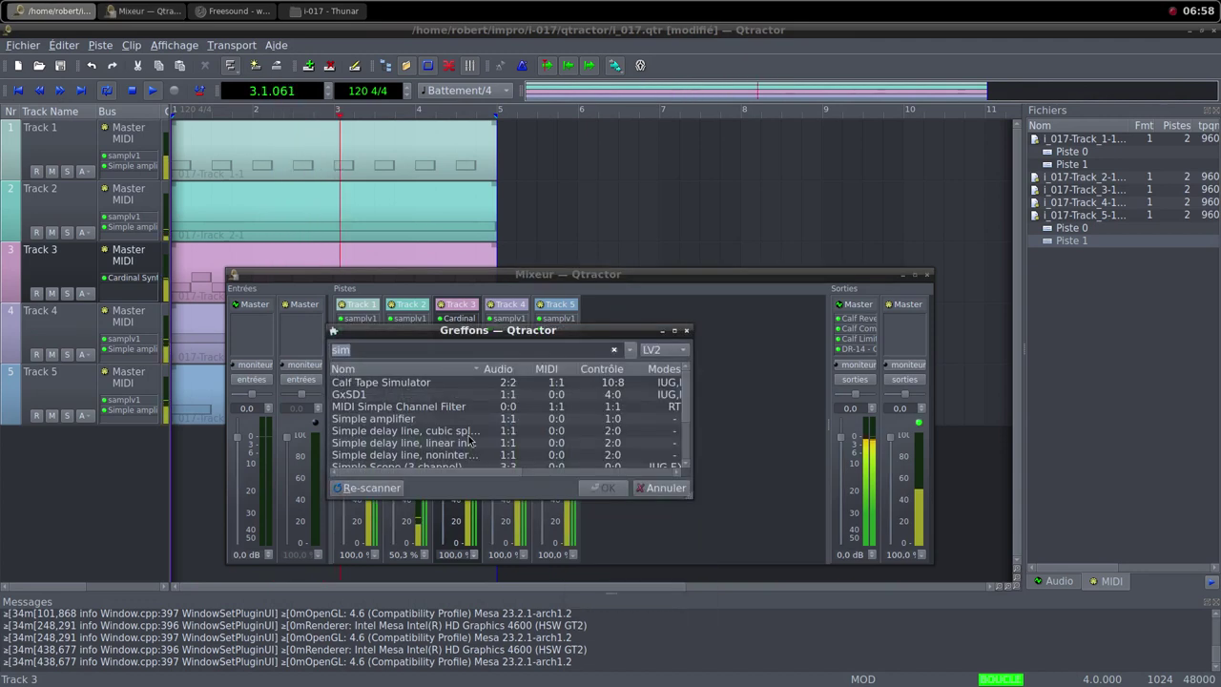
text(pit)
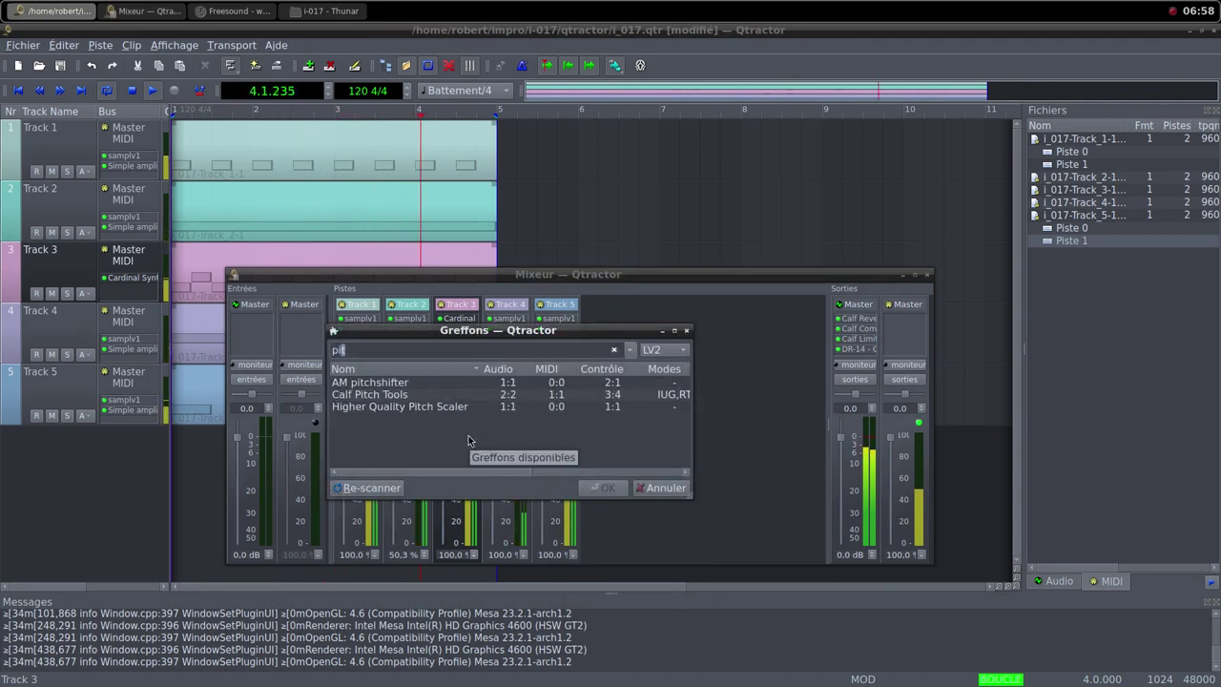
click(382, 382)
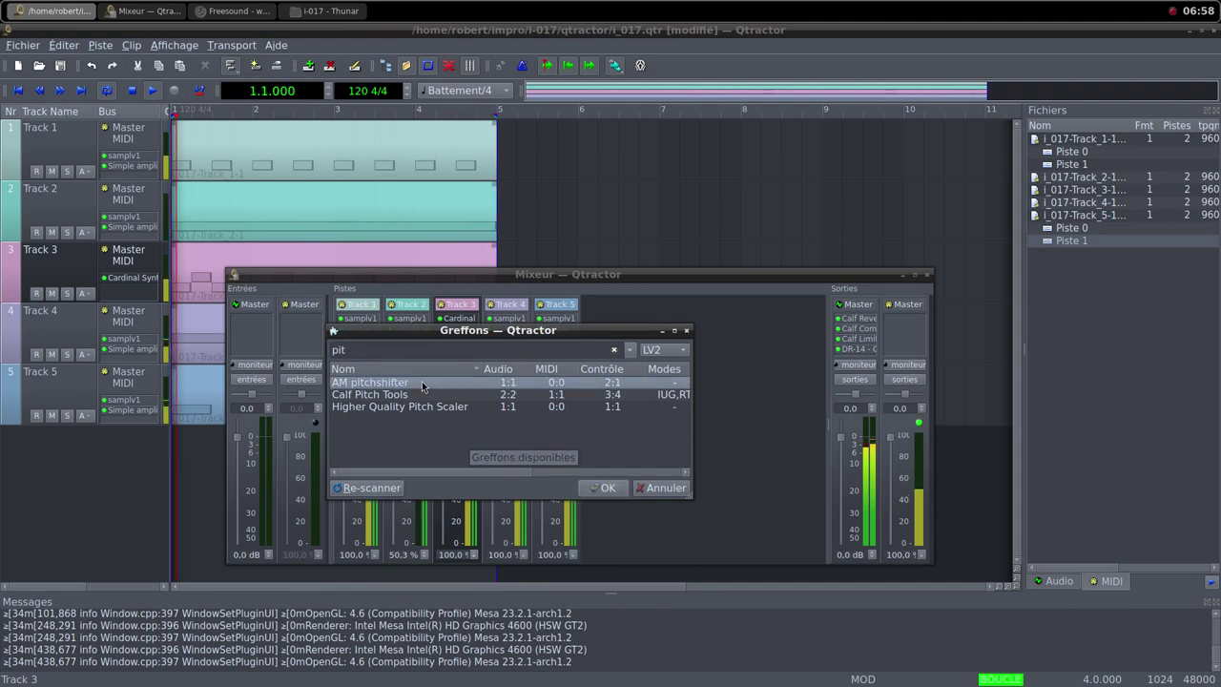
click(606, 487)
drag(594, 285, 738, 305)
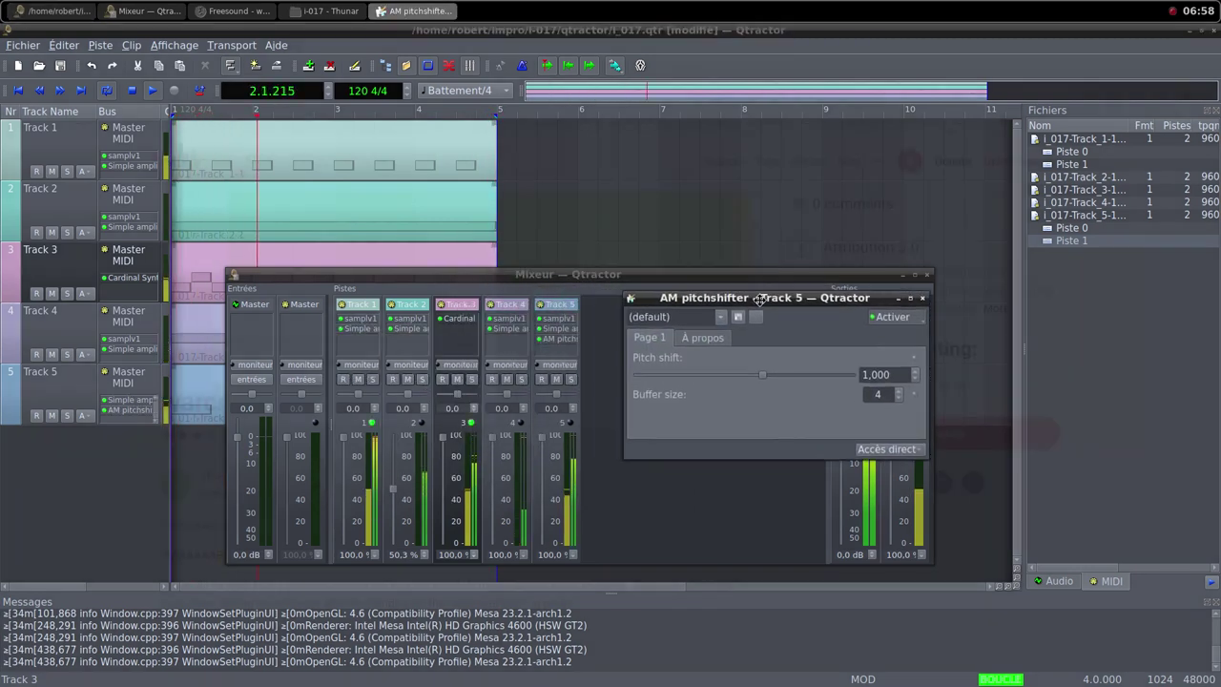
Lower the pitch shift of Track 5's AM pitchshifter to 0.475 and close its window
drag(734, 381, 714, 380)
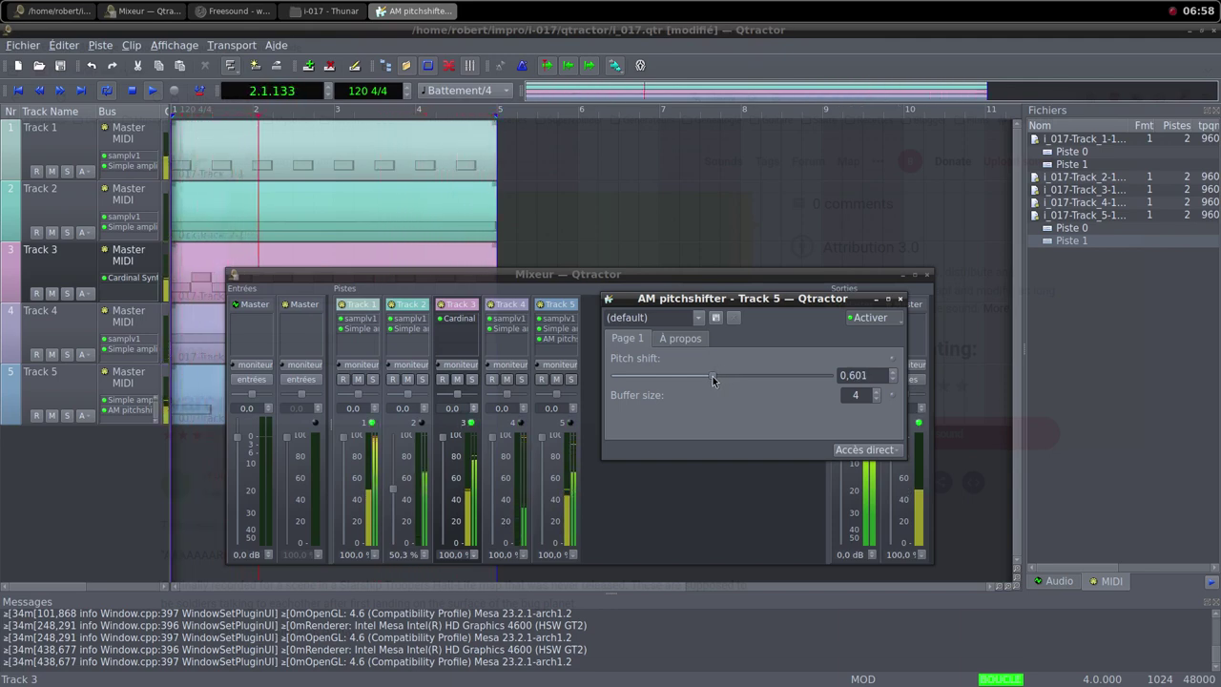
drag(713, 379, 711, 380)
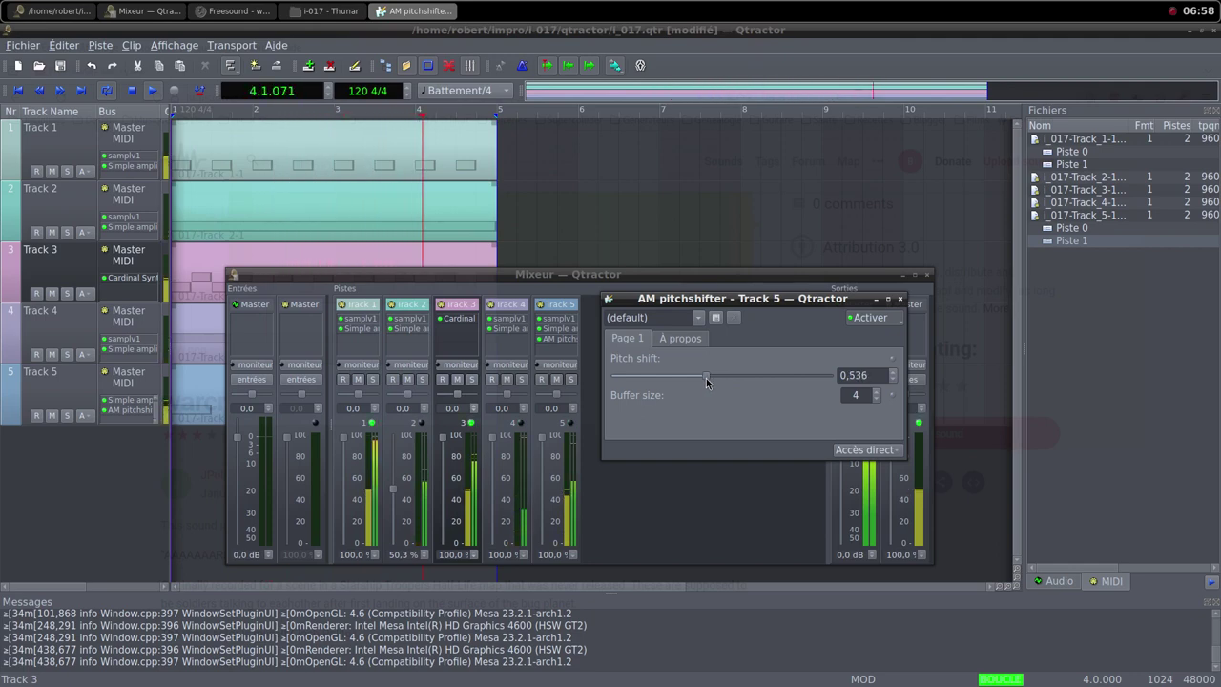
drag(707, 381, 699, 384)
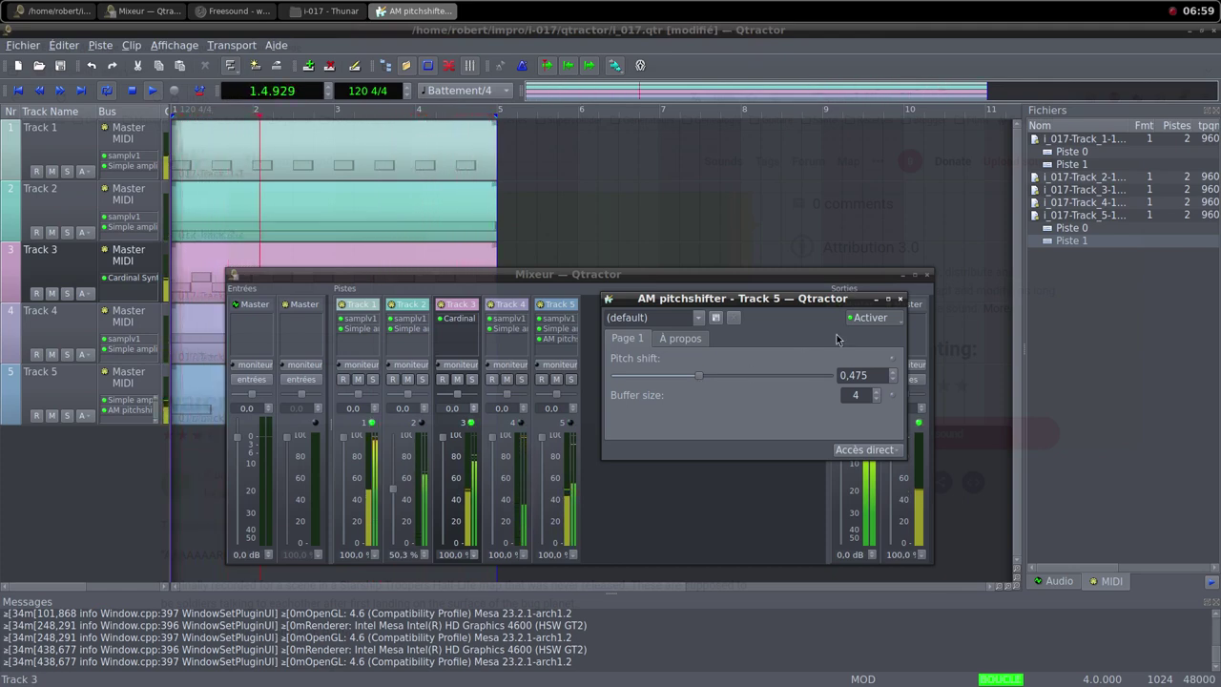
click(900, 299)
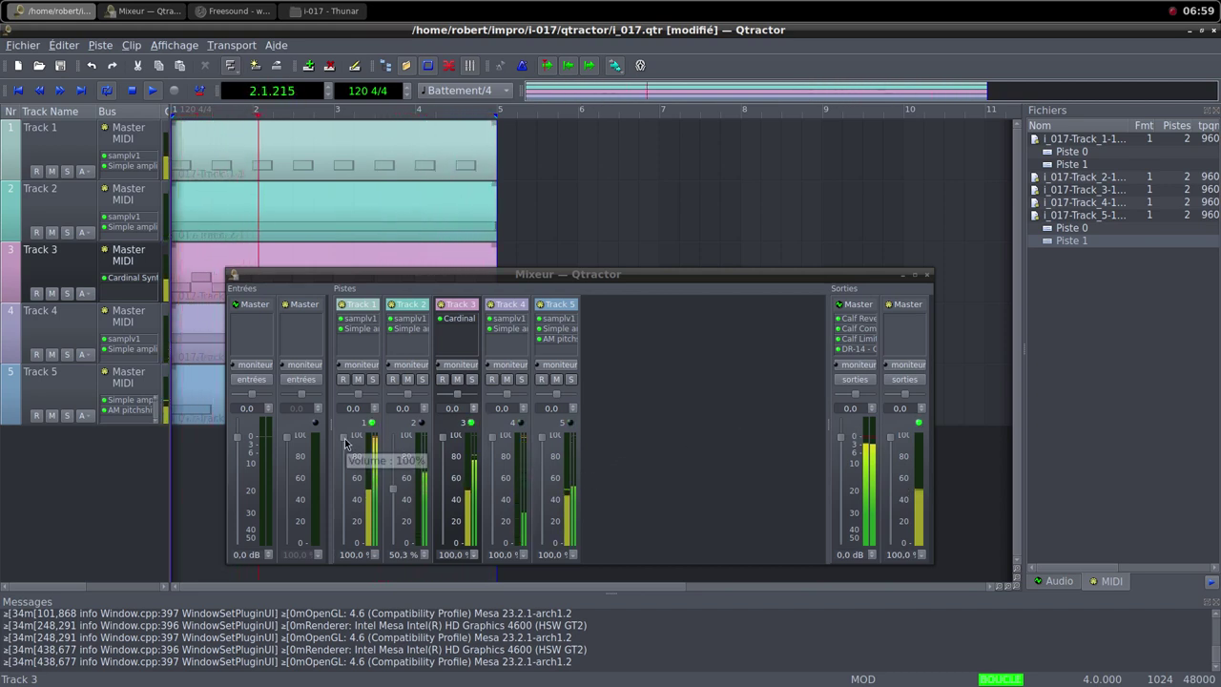
Lower the mixer volumes of Track 1 and Track 2 to 0 %
drag(346, 442, 342, 560)
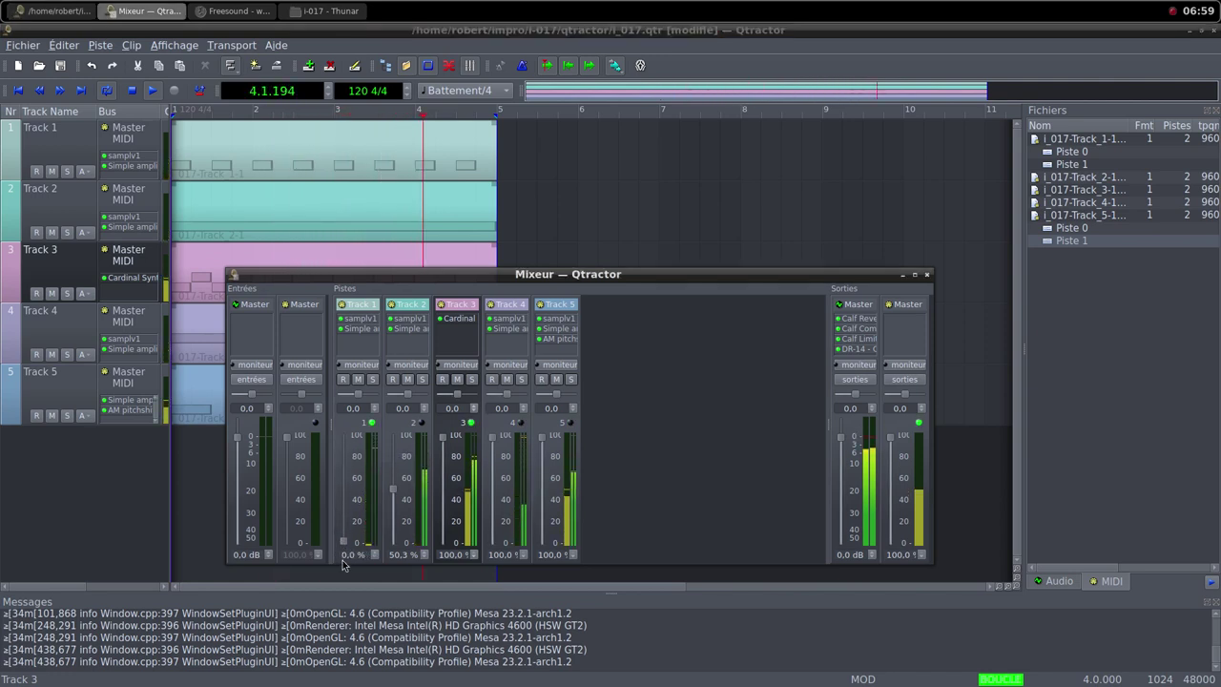
drag(389, 495, 394, 549)
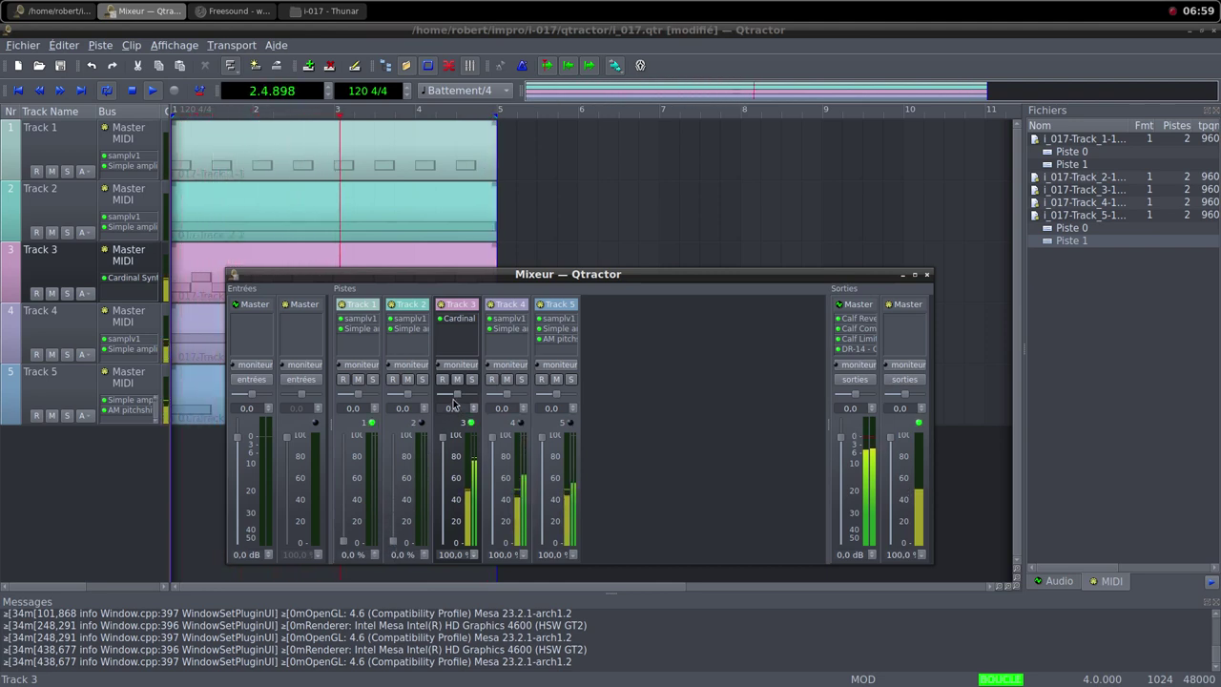
Reopen Track 3's Cardinal Synth and lower the Host Audio level to about 0.07 dB
double_click(455, 329)
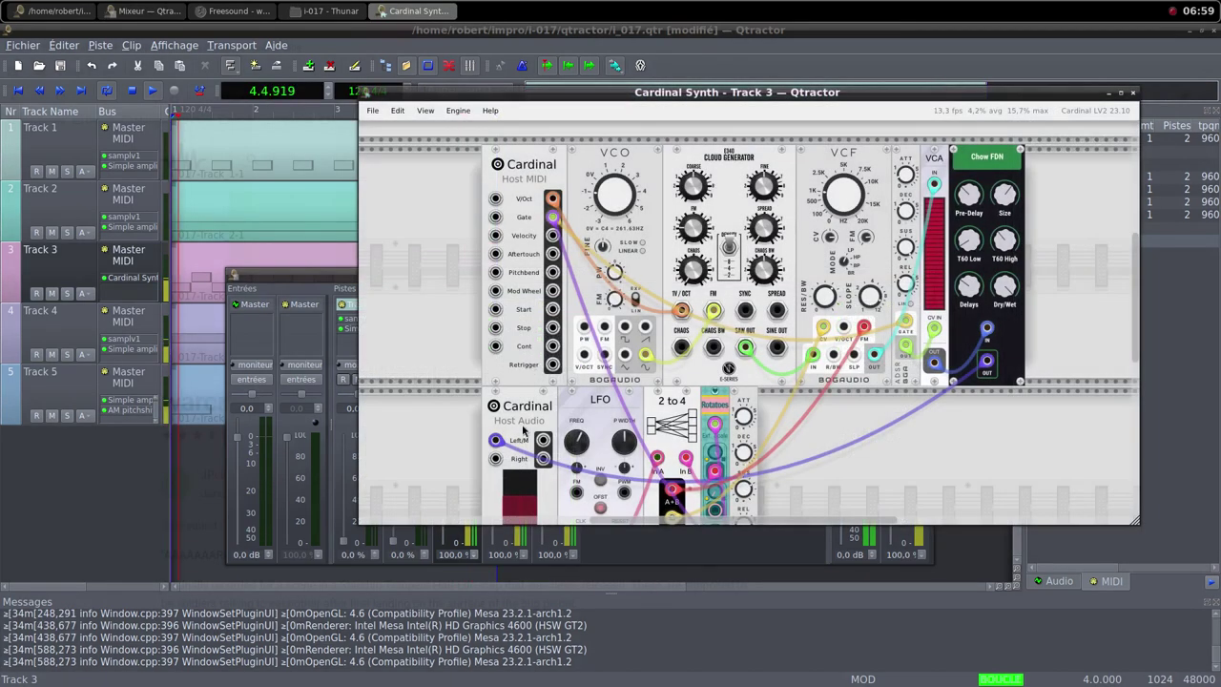
scroll(522, 432, down, 2)
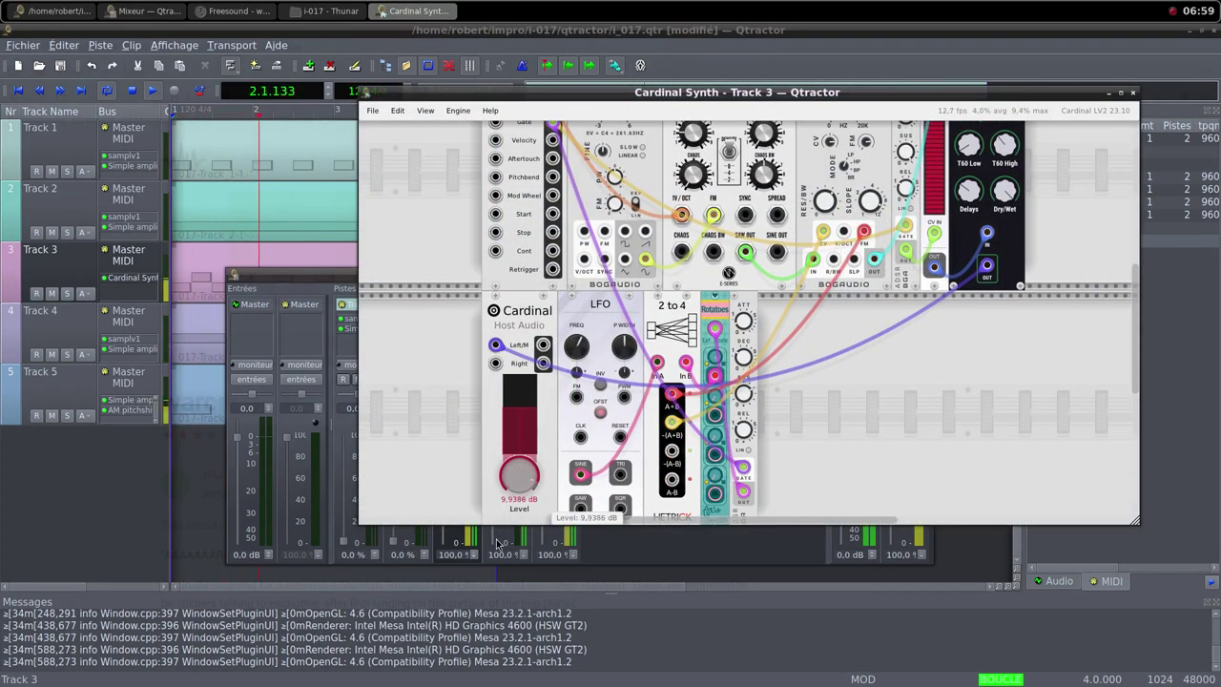
drag(496, 544, 496, 573)
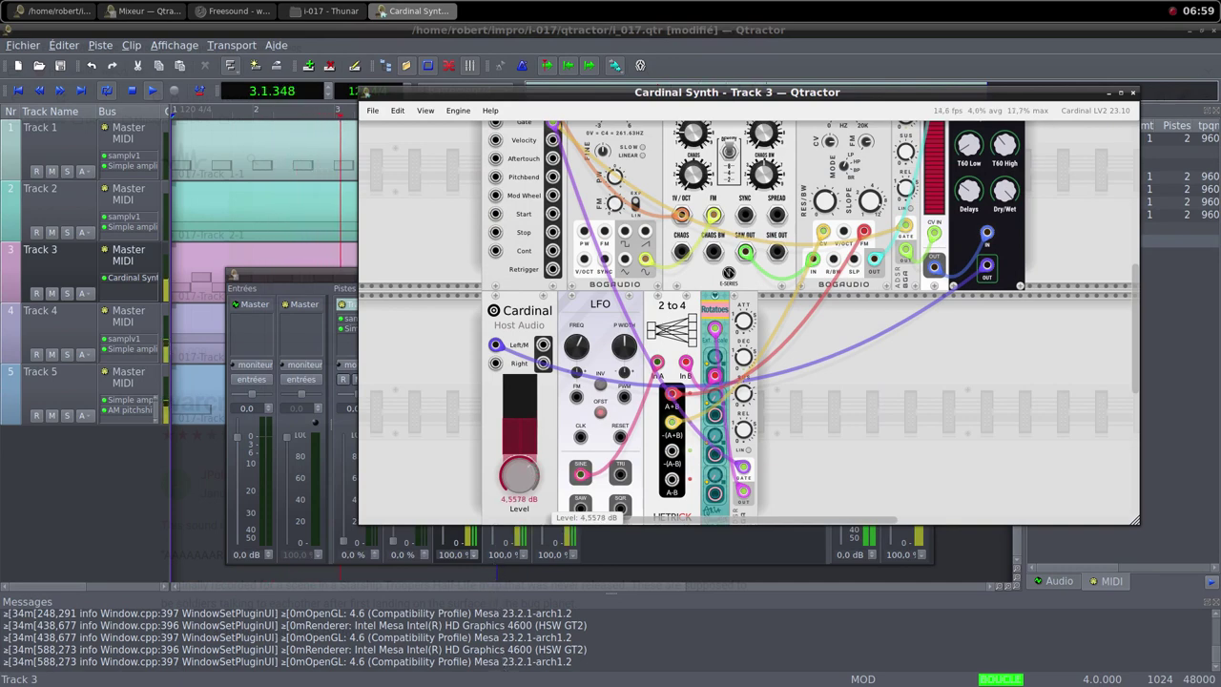
drag(518, 486, 487, 580)
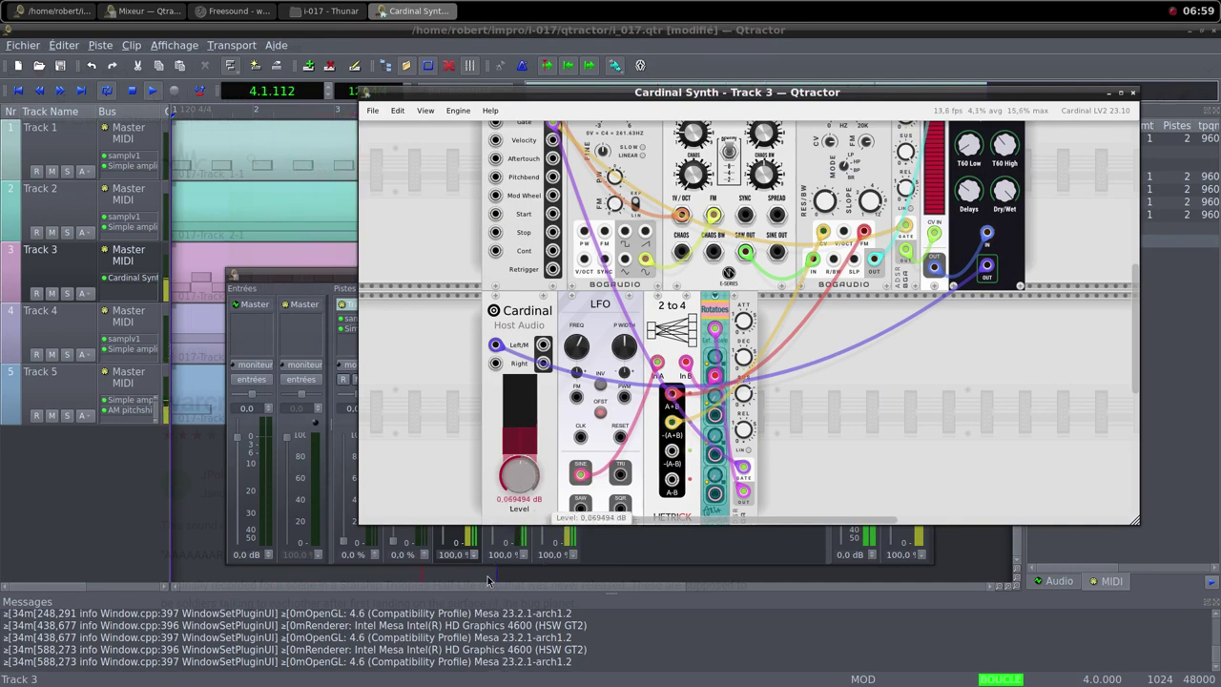
Lower the Host Audio level in Track 3's Cardinal Synth to -inf dB and close the synth's window
drag(477, 677, 531, 544)
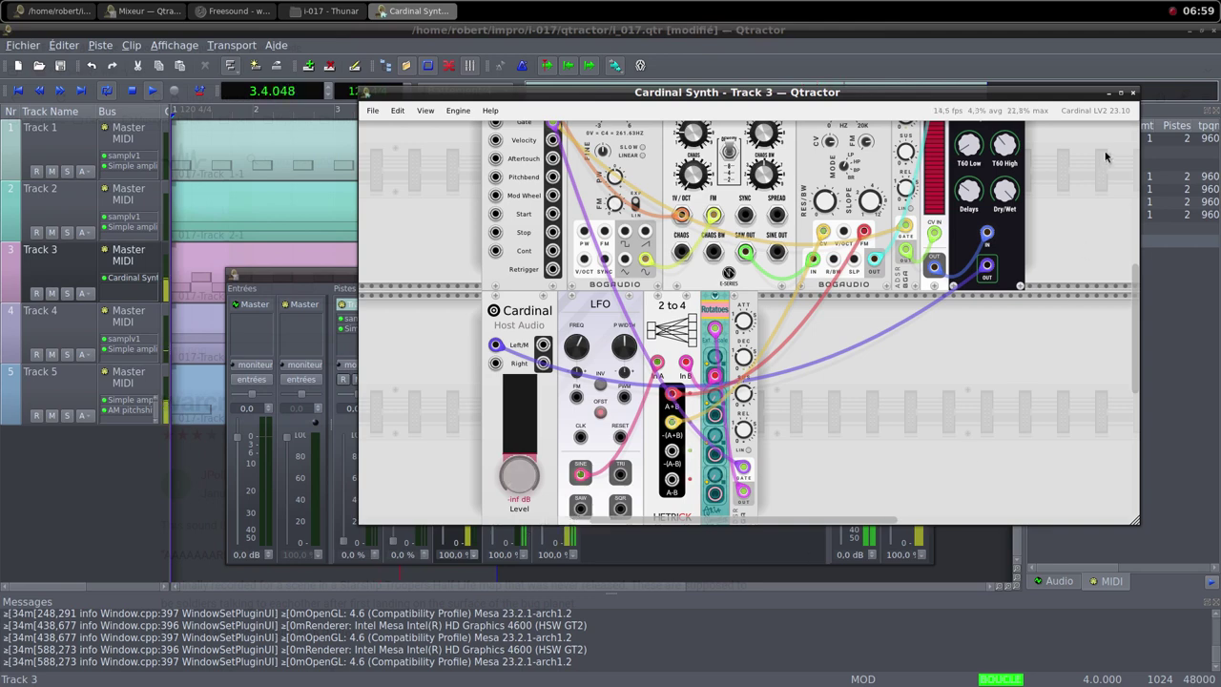
click(1133, 93)
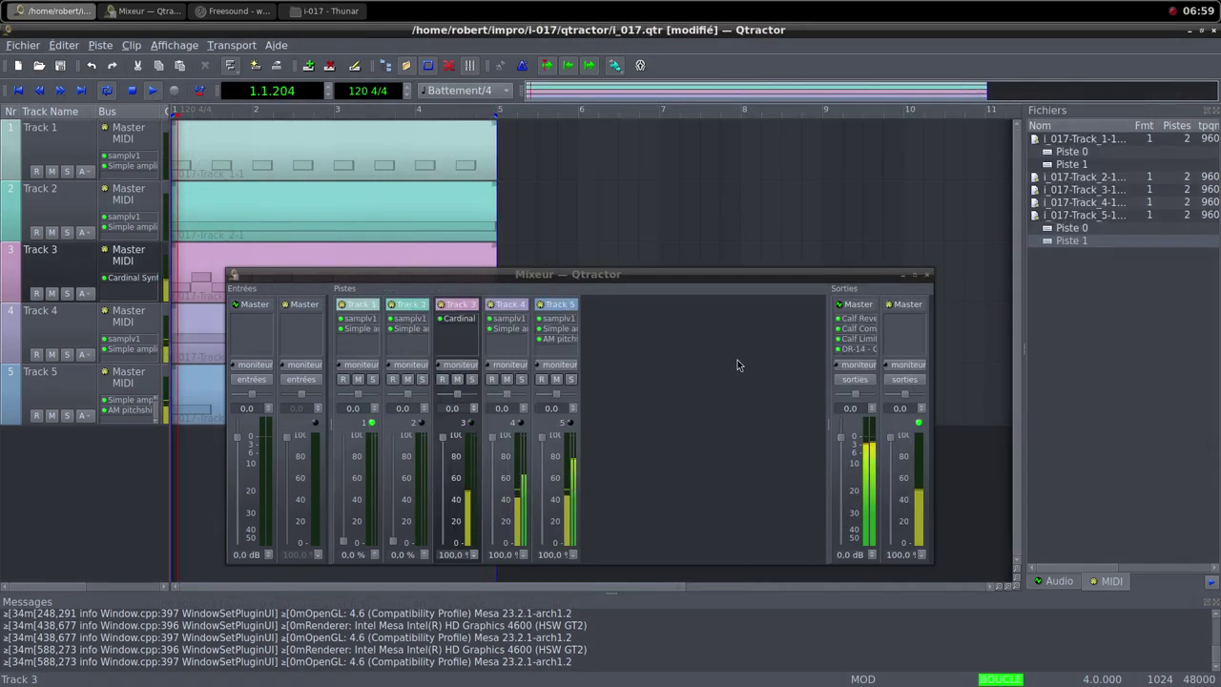
right_click(665, 336)
click(642, 325)
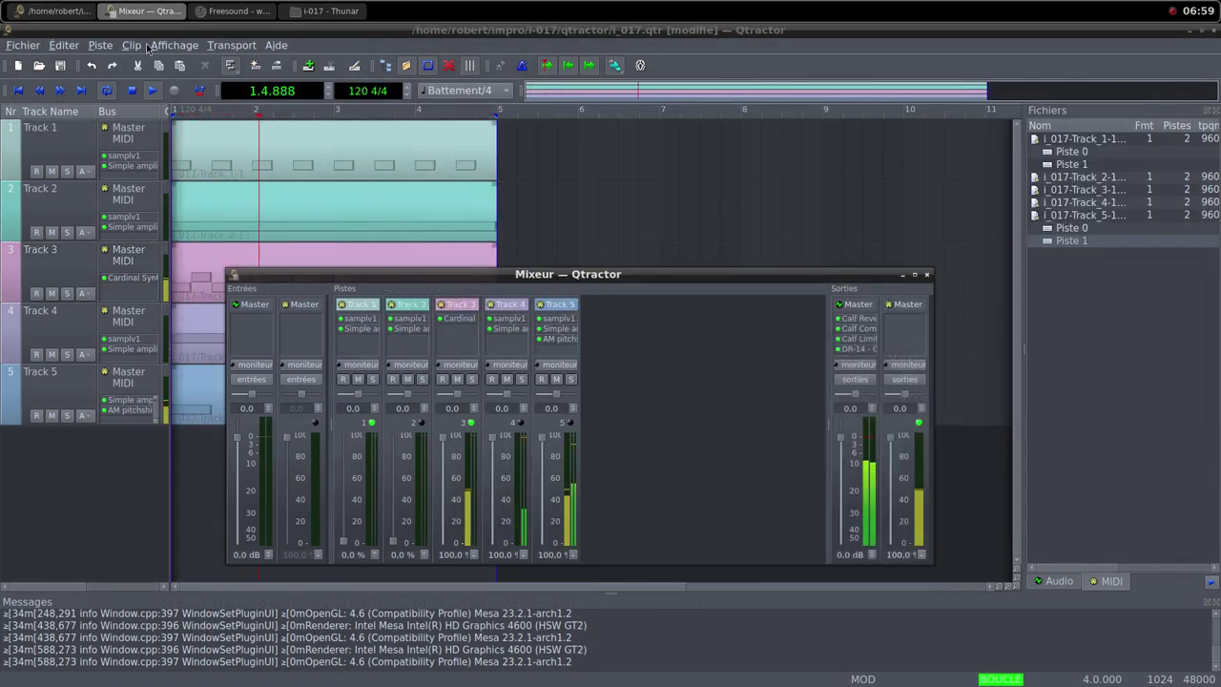
Switch to Firefox, get another random sound on Freesound and view its description and download option
click(216, 12)
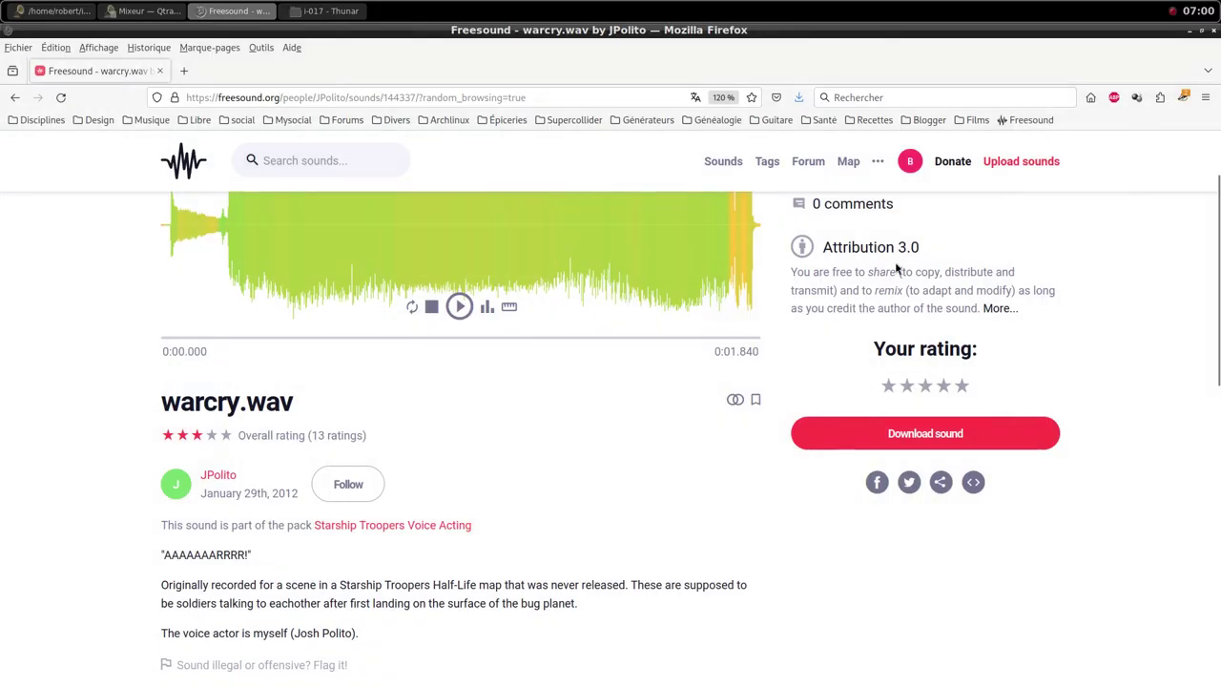
scroll(899, 270, up, 3)
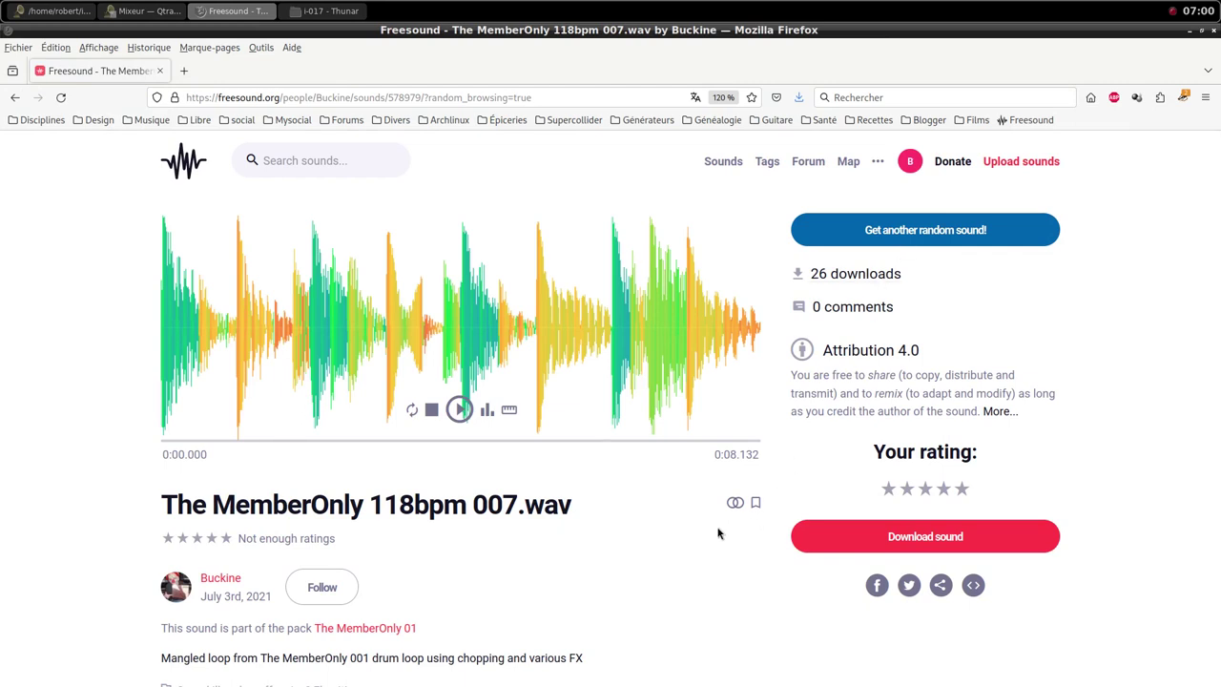
scroll(720, 533, down, 2)
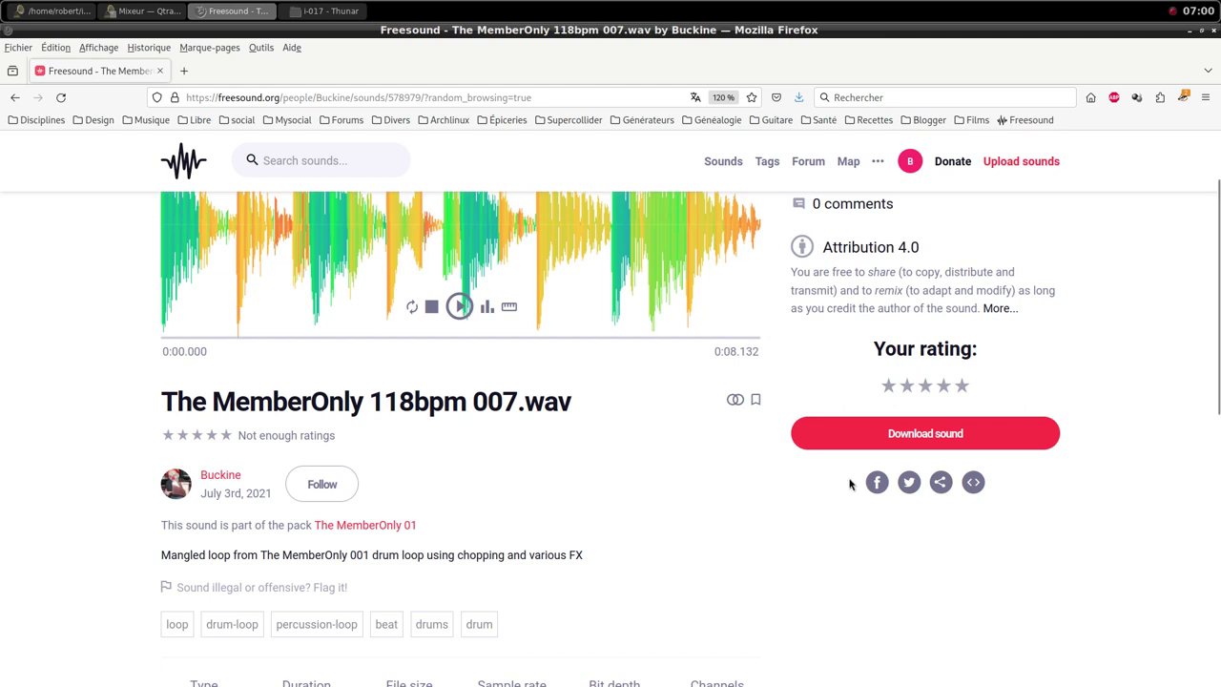
Look over the current Freesound sample pages and skip ahead to another random sound
scroll(885, 472, up, 2)
scroll(897, 381, down, 2)
scroll(911, 286, up, 2)
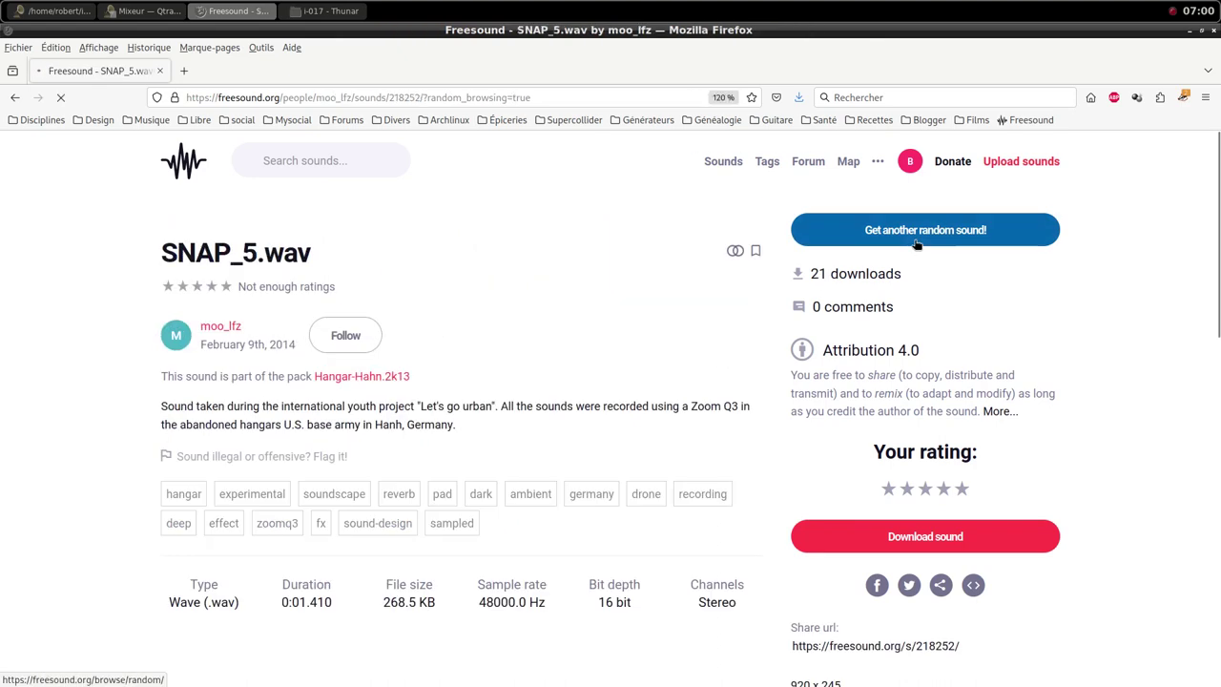
click(916, 245)
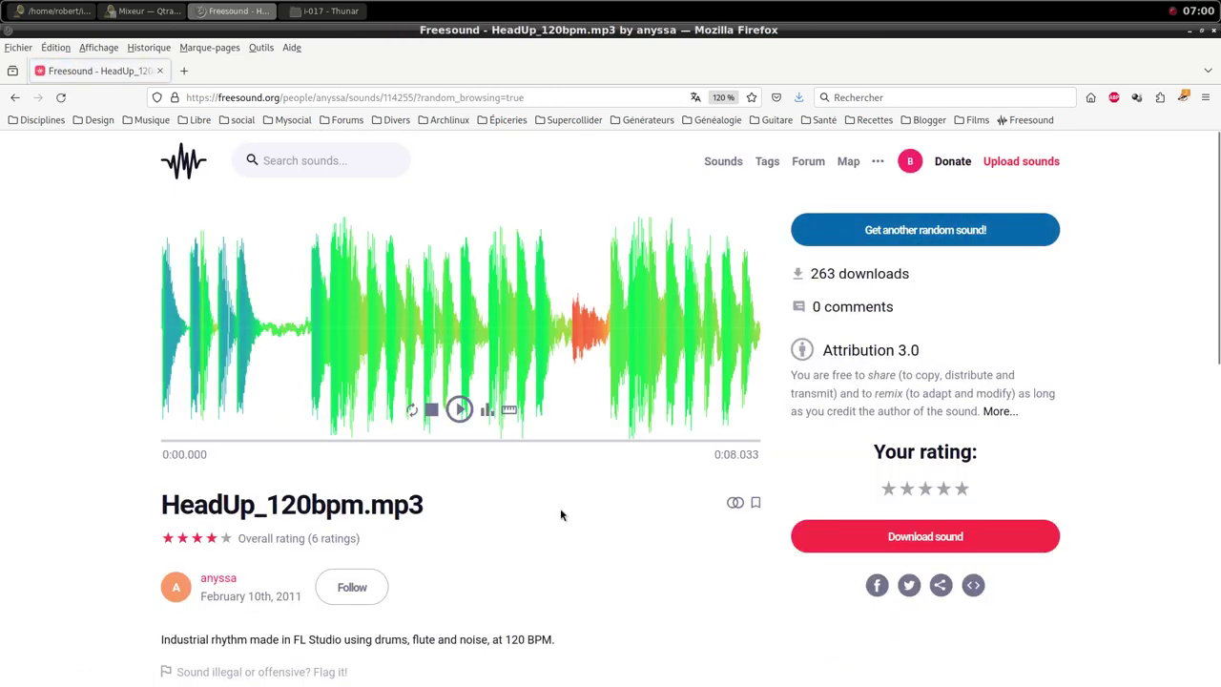
scroll(560, 507, down, 2)
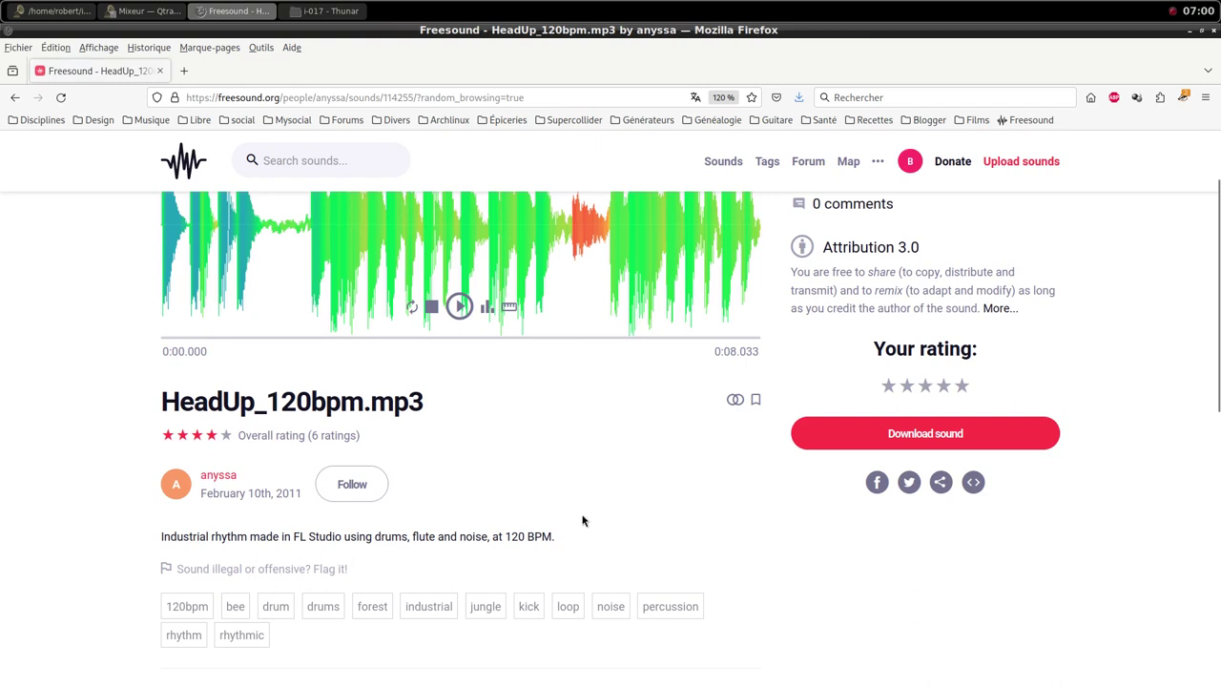
scroll(836, 379, up, 2)
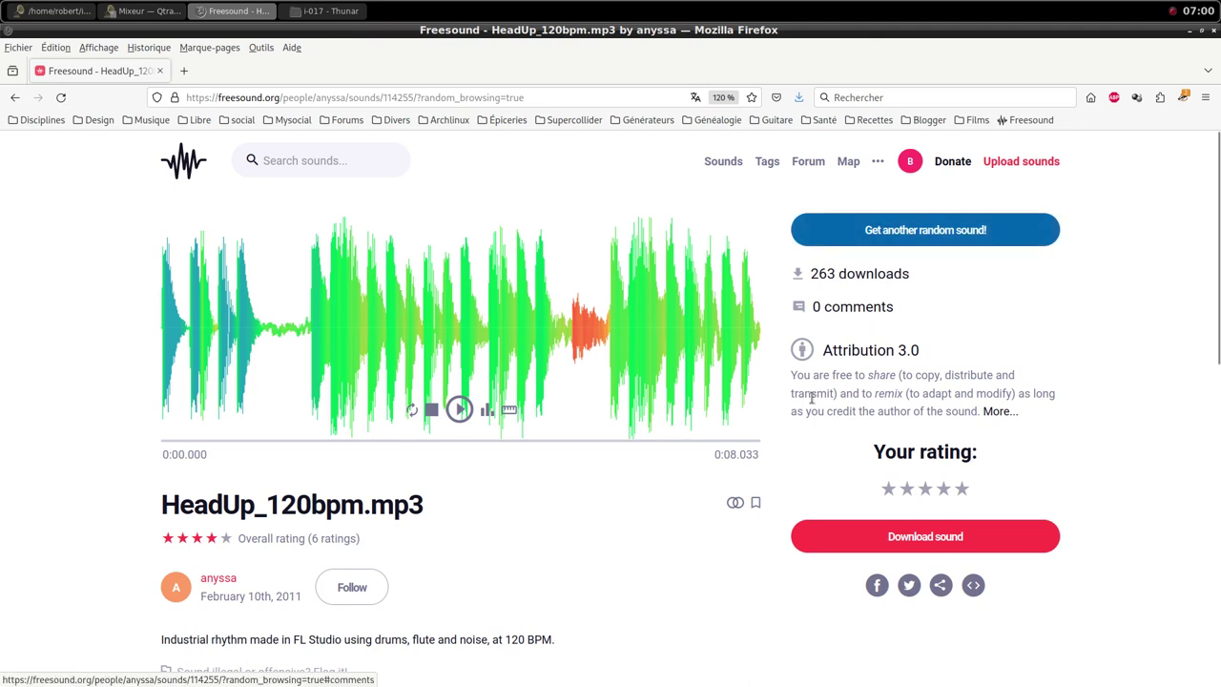
scroll(776, 437, down, 2)
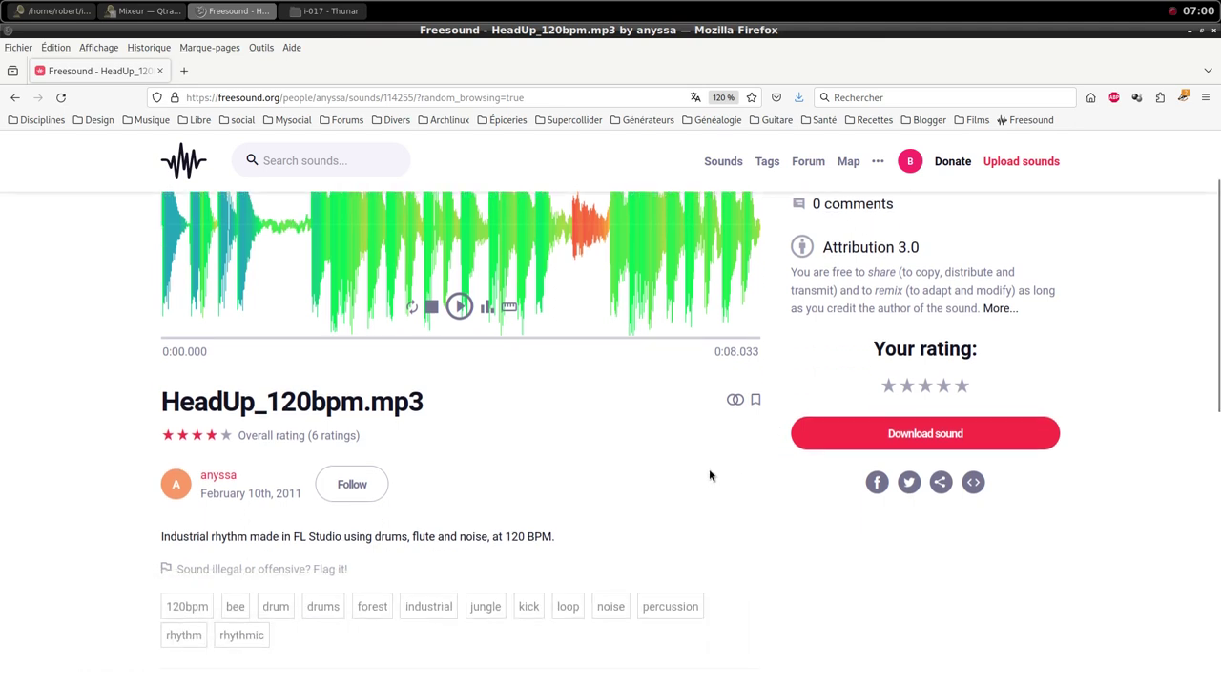
click(896, 434)
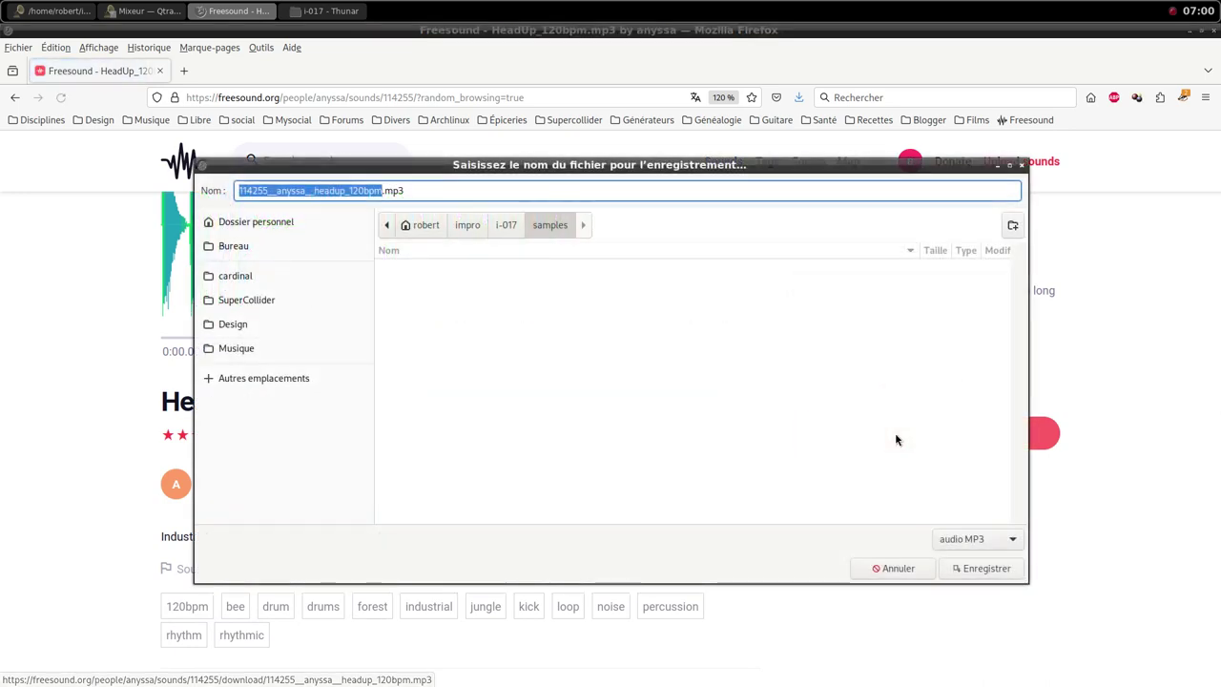
click(894, 569)
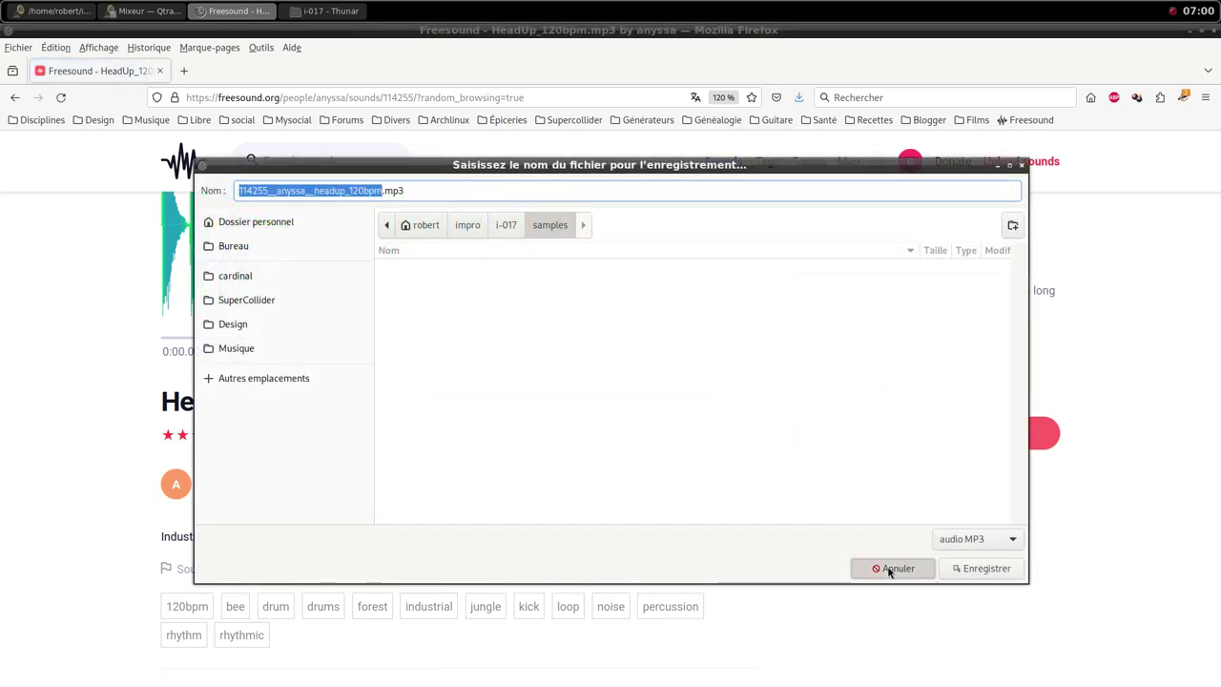
Get another random sound, review 06 hand smash stepladder.WAV and download it into the samples folder
scroll(901, 286, up, 2)
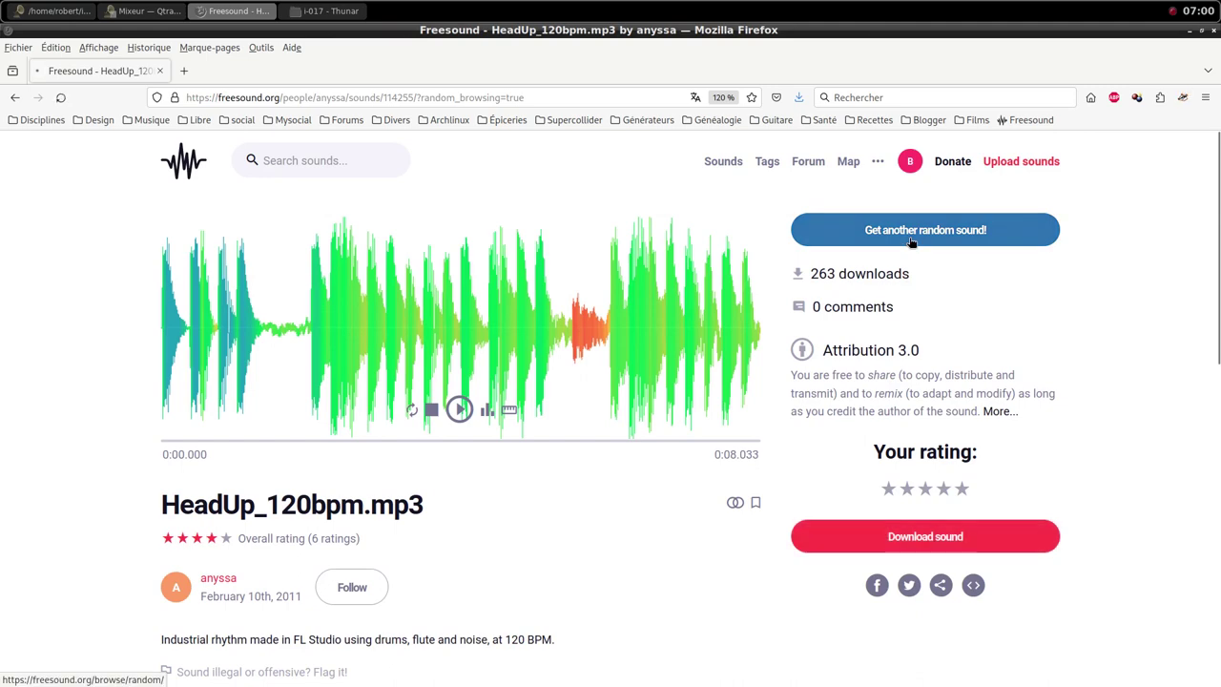
click(911, 242)
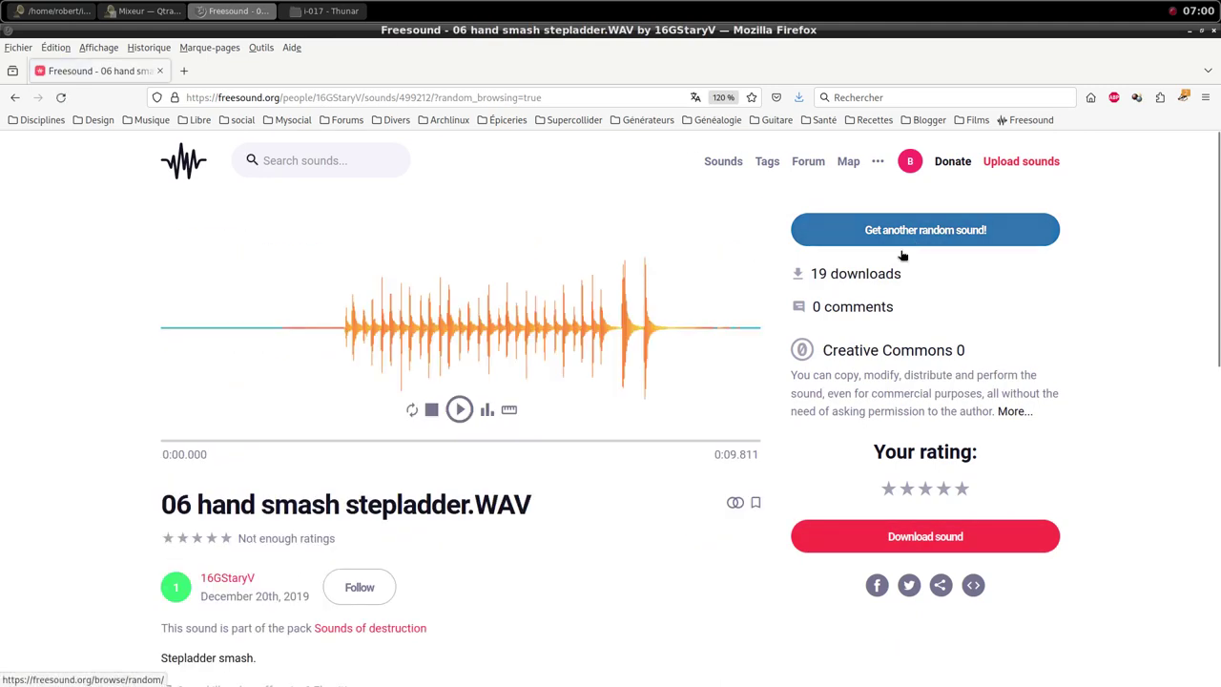
scroll(627, 482, down, 2)
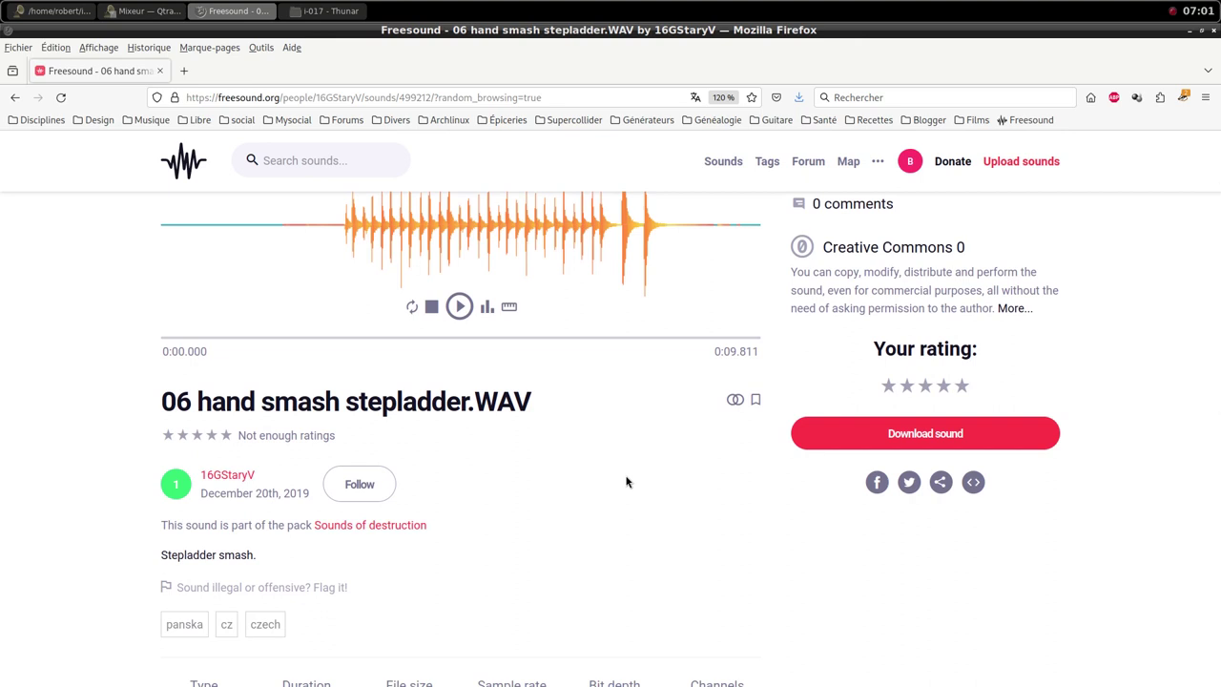
scroll(684, 481, up, 2)
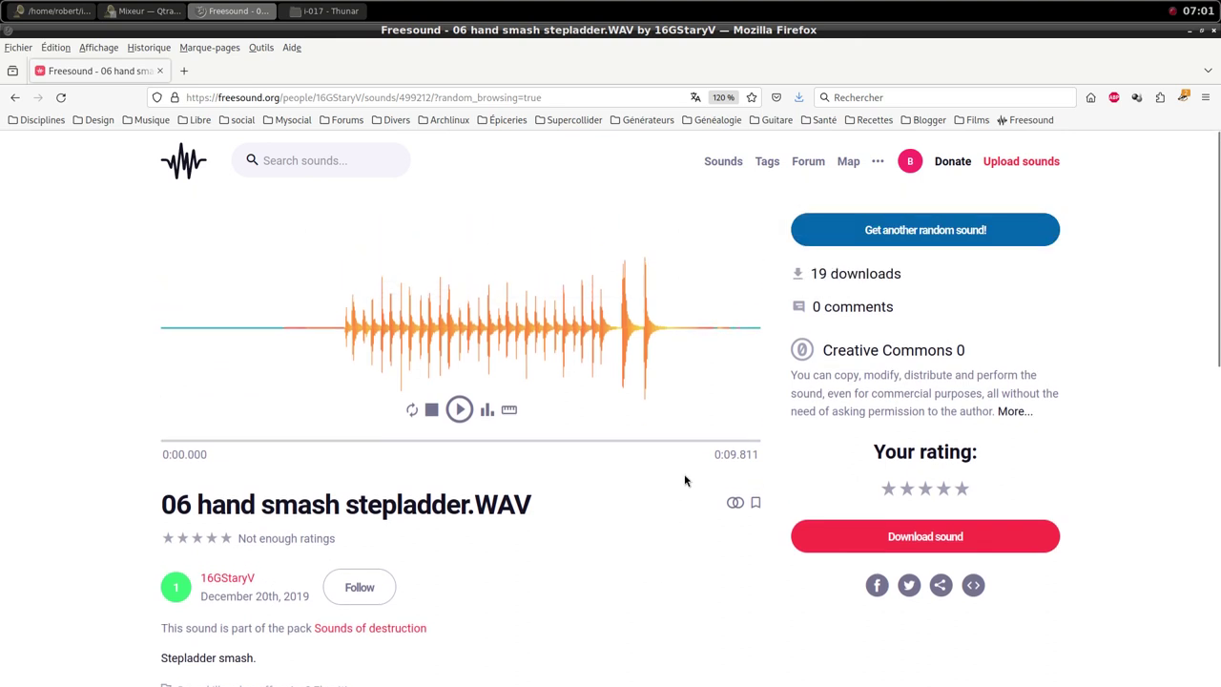
click(886, 539)
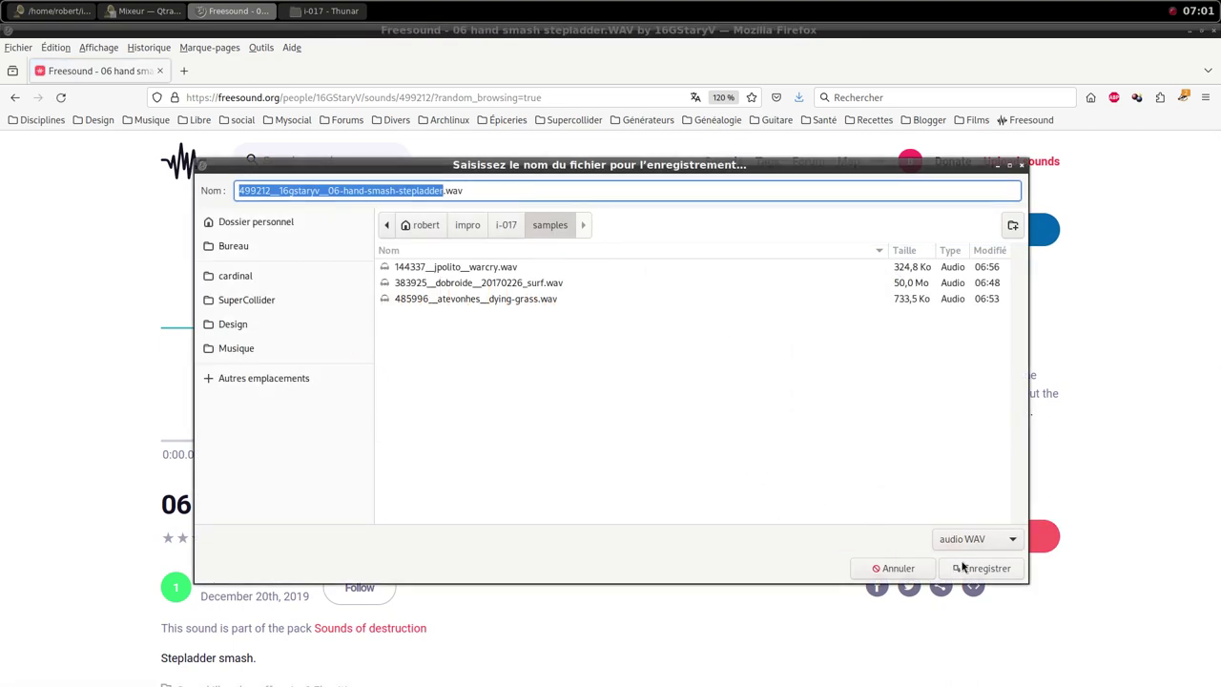
click(980, 570)
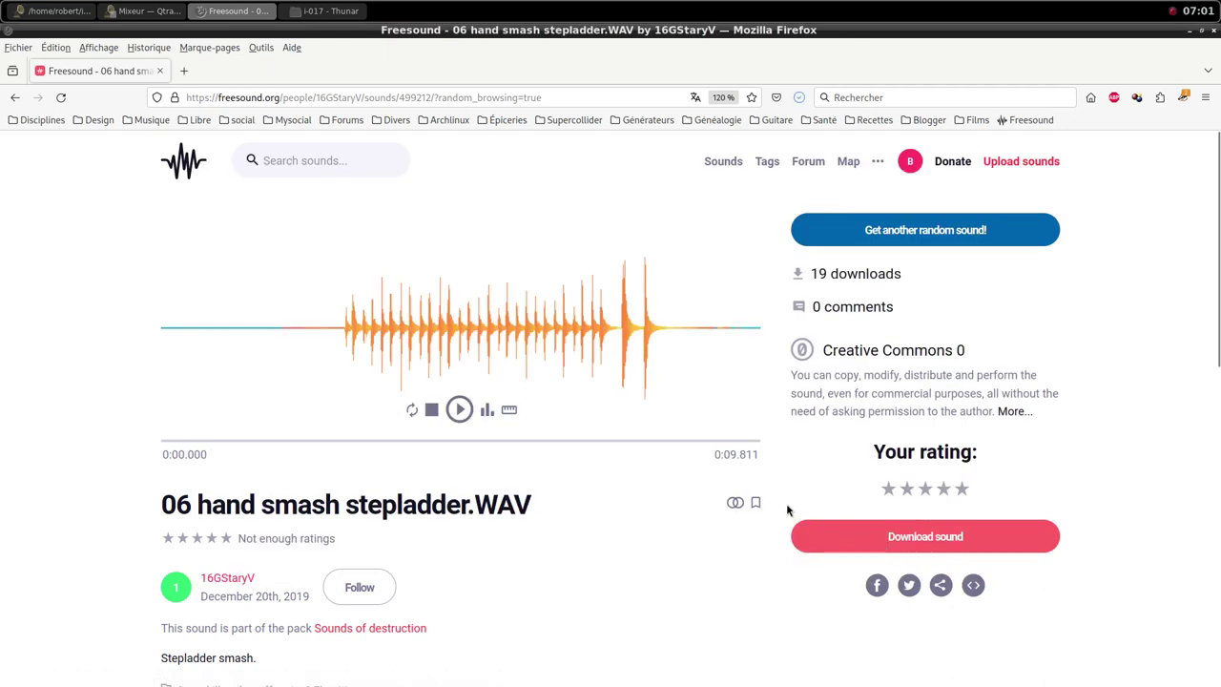
Load another random sound, and in the file manager delete the hand-smash-stepladder WAV from the i-017/samples folder
click(880, 240)
click(327, 11)
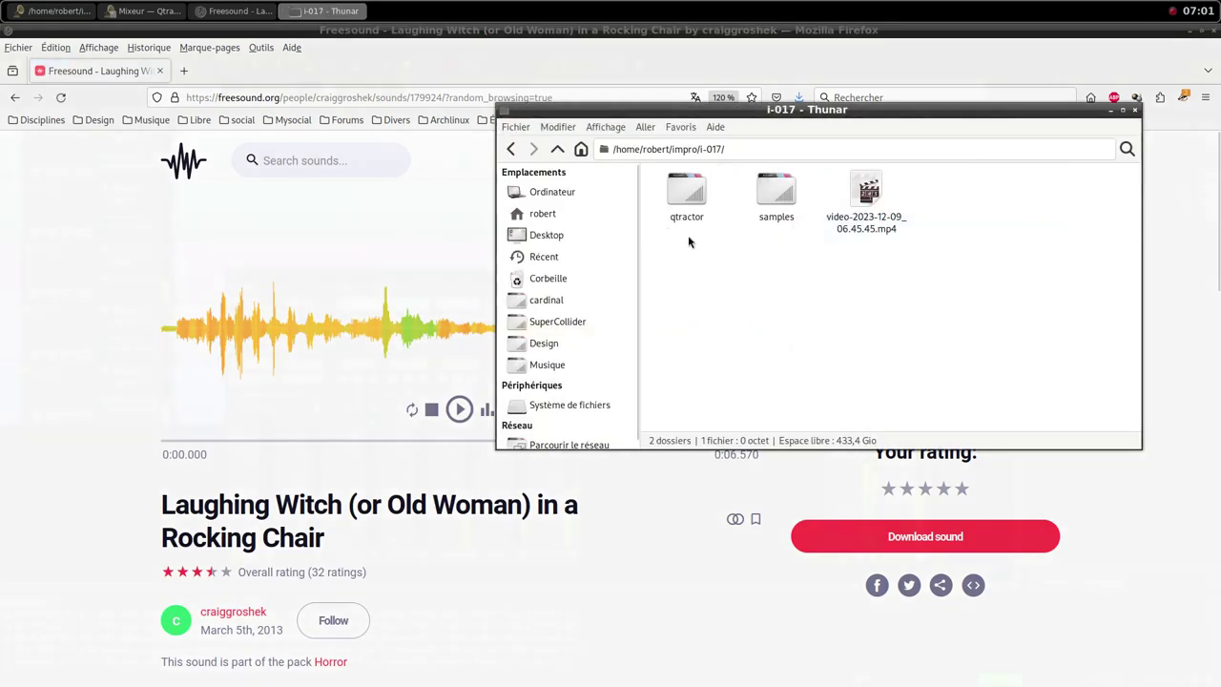
double_click(764, 197)
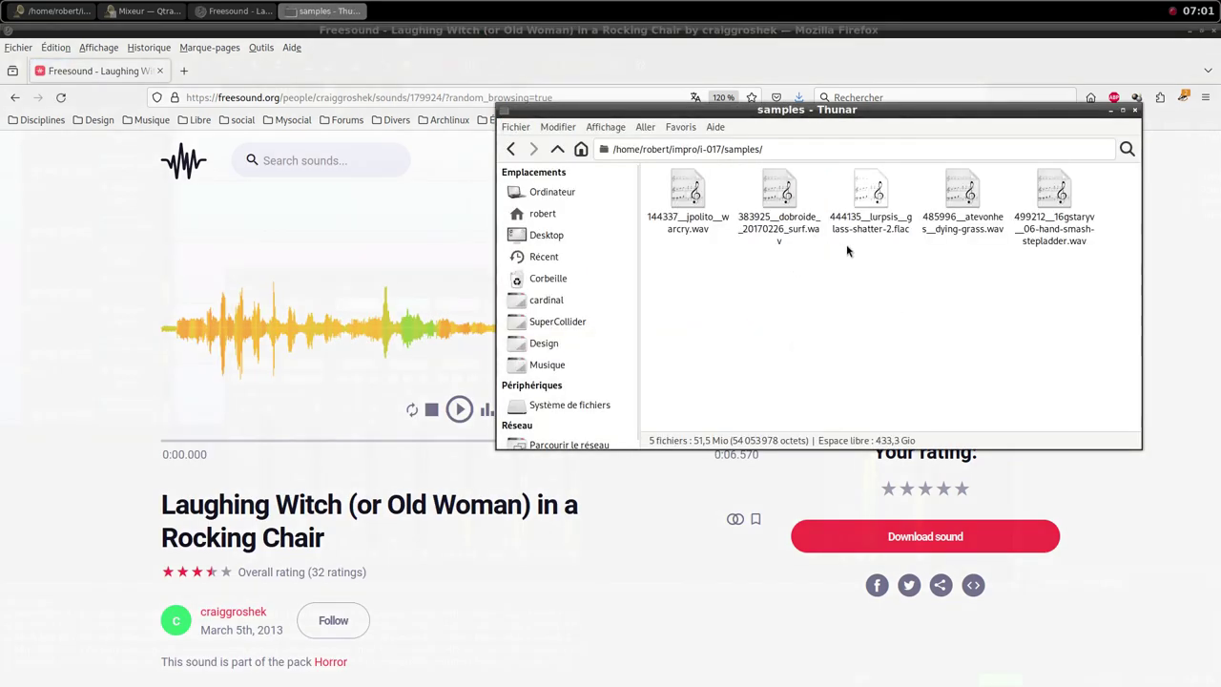
click(1056, 198)
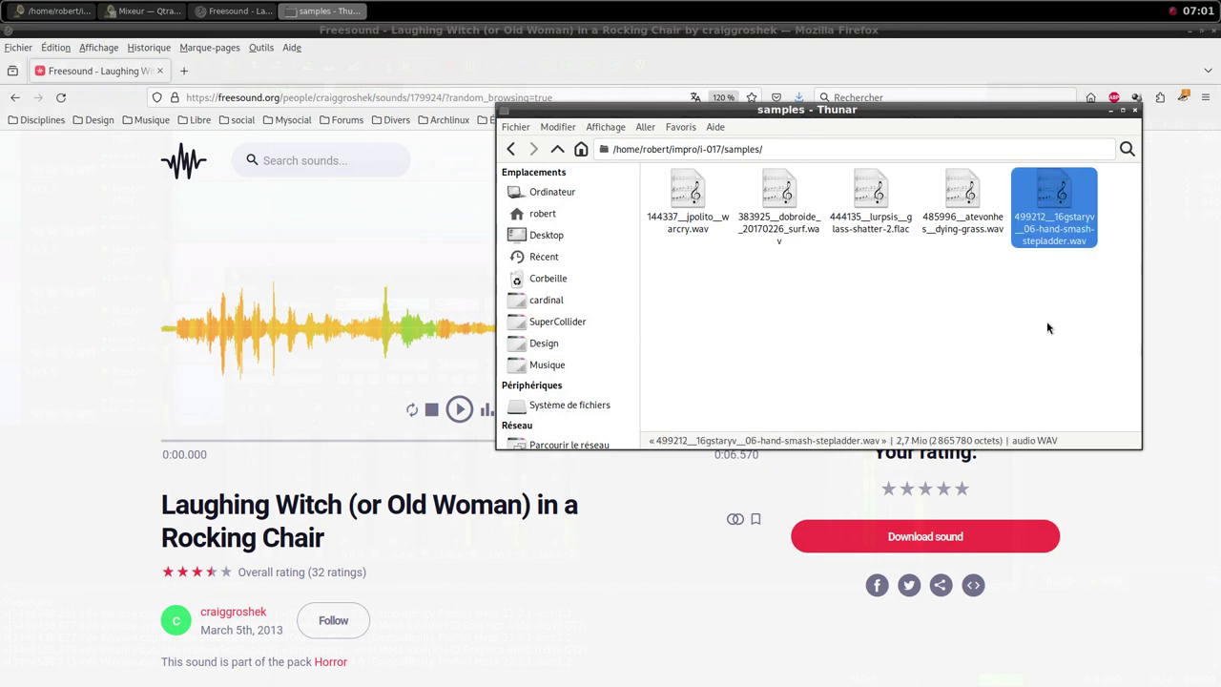
key(Delete)
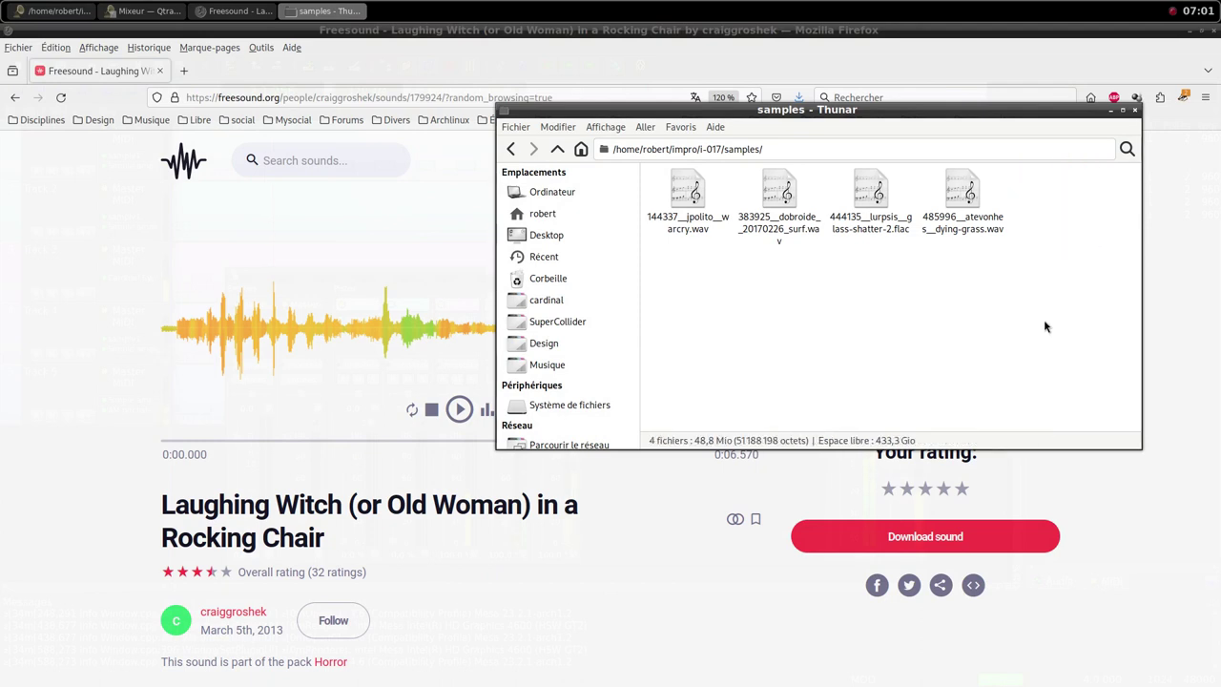
Back in the browser, download the Laughing Witch sound as an MP3 into the samples folder and dismiss the donation request
click(616, 525)
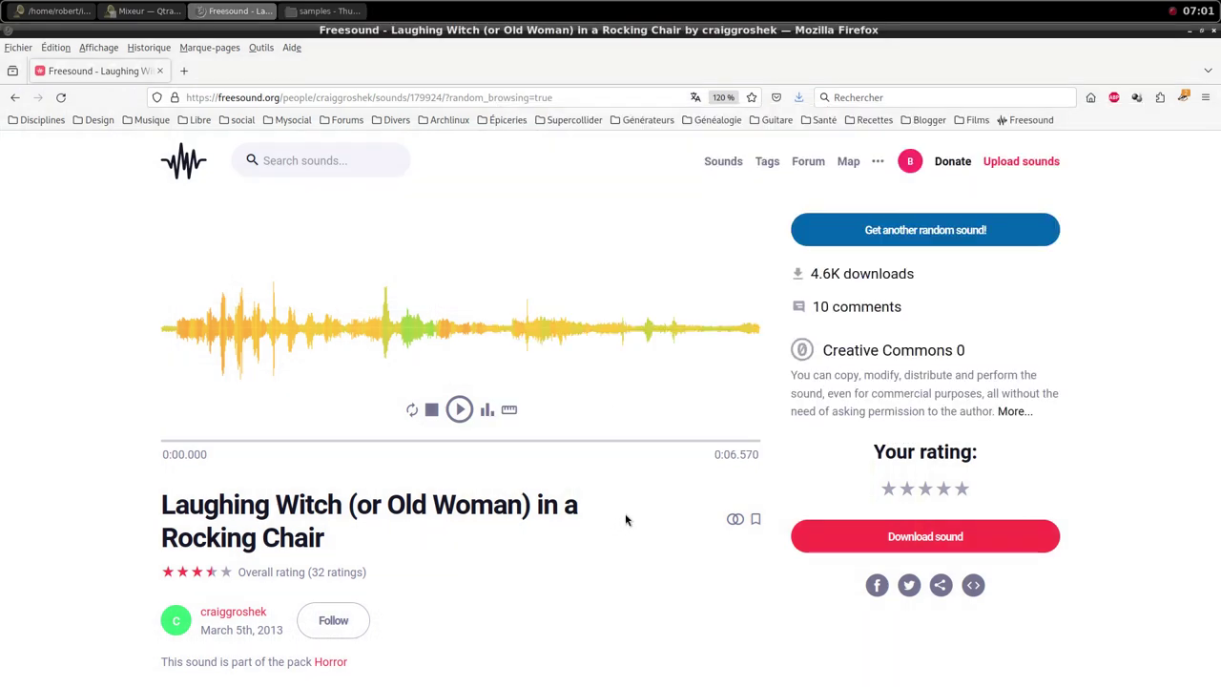
scroll(625, 520, down, 3)
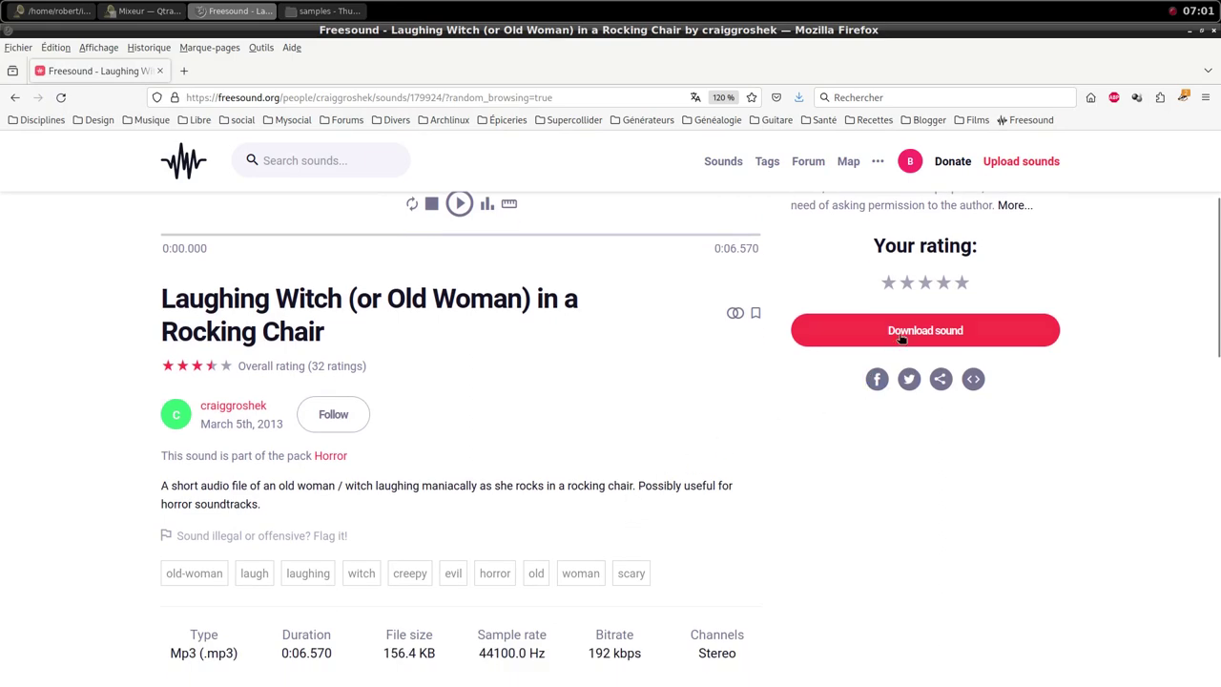
scroll(746, 408, up, 2)
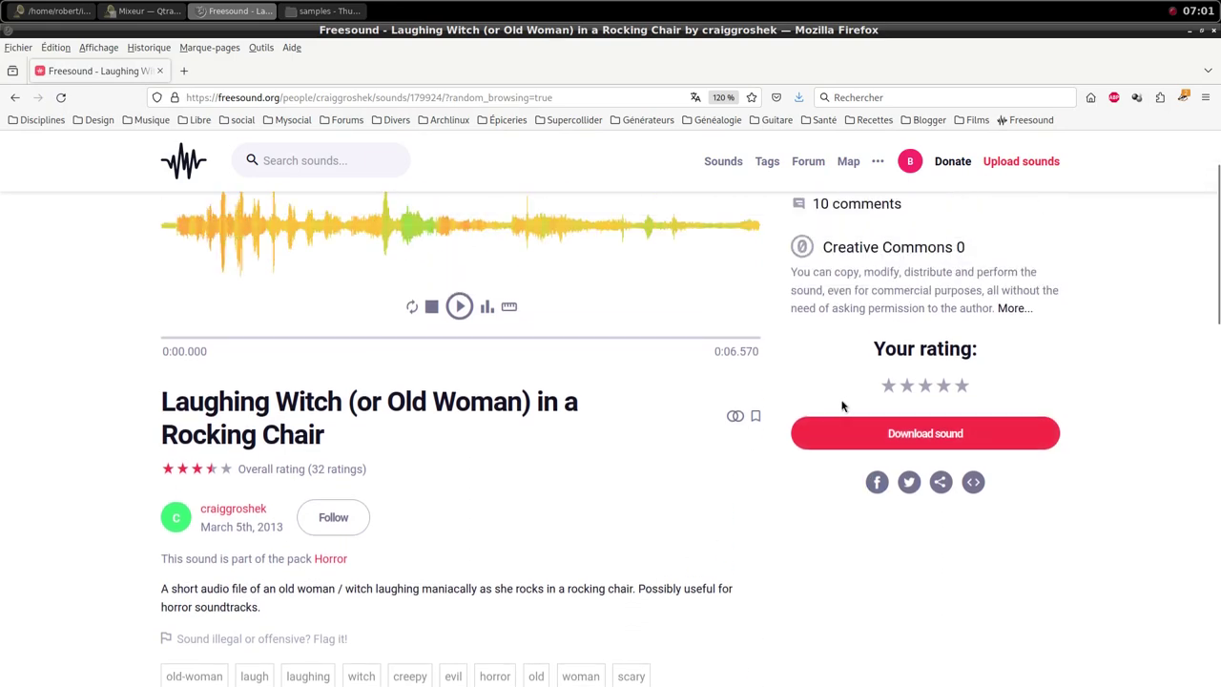
click(910, 439)
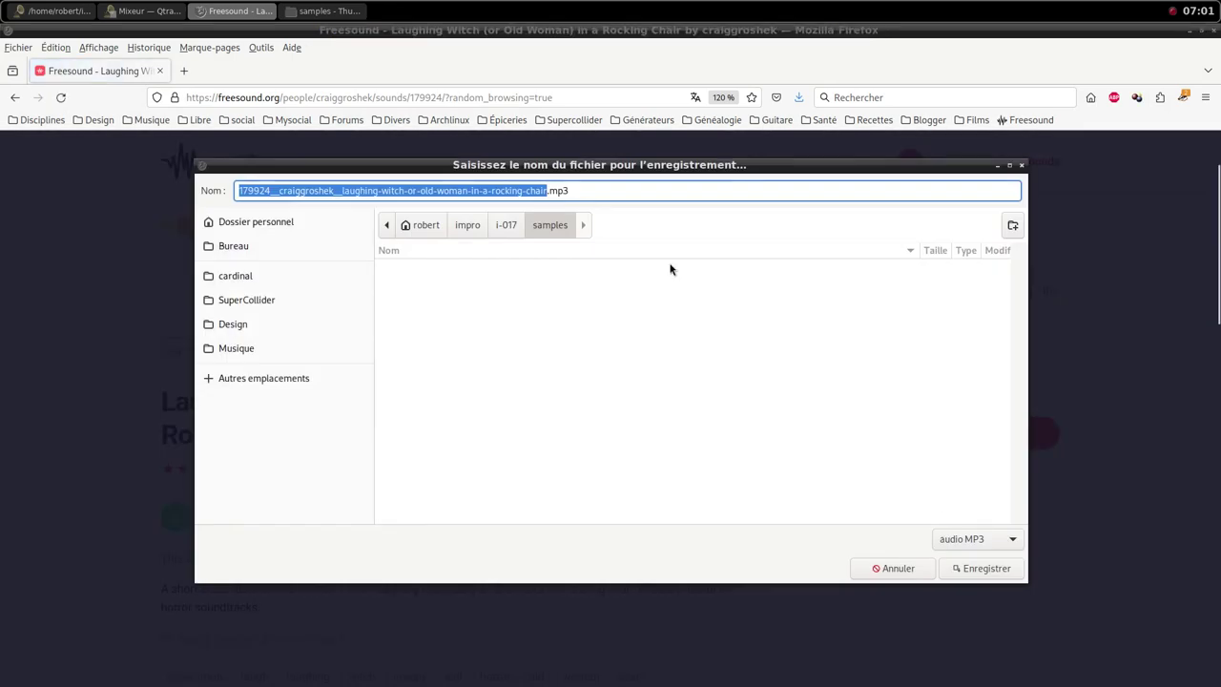
click(982, 569)
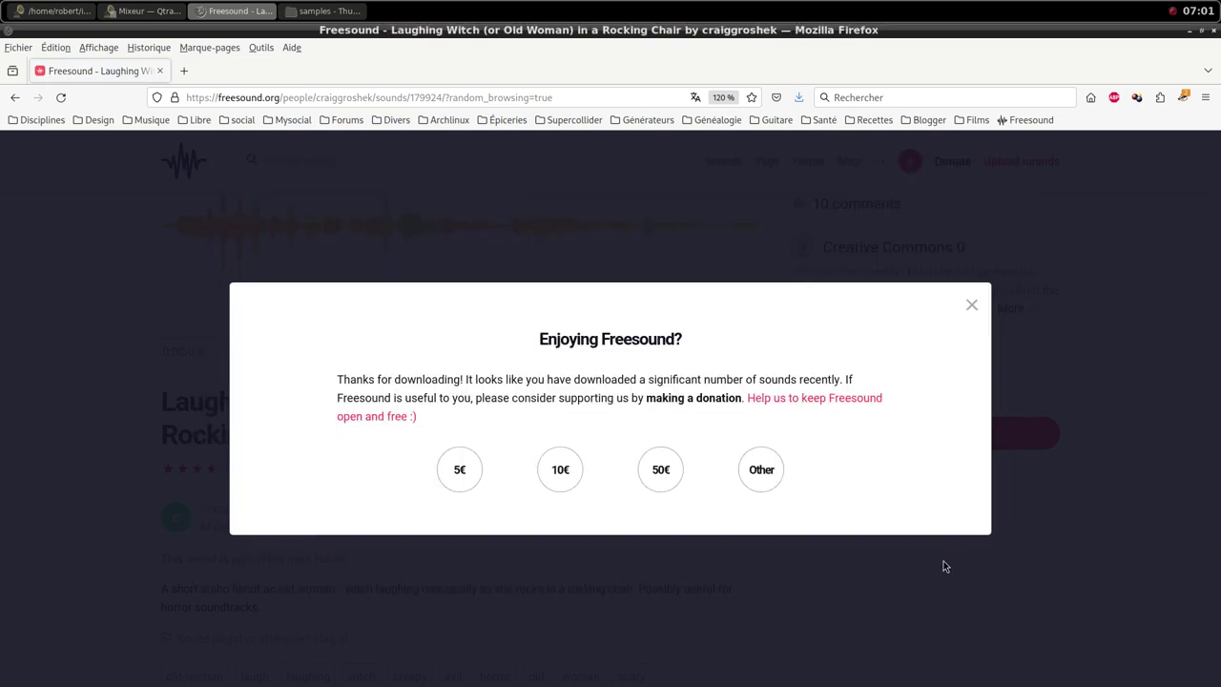
click(970, 301)
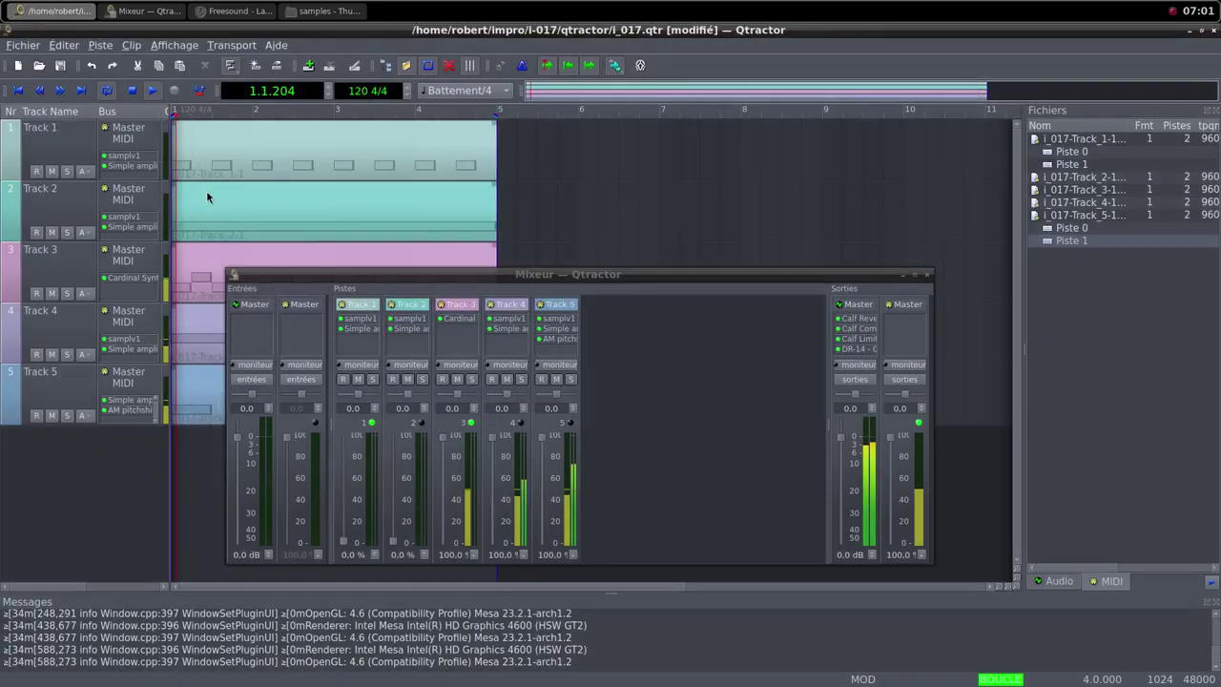
Switch to Qtractor and raise the mixer volume of Track 2 to 85.3 % and Track 1 to 100 %
click(47, 11)
drag(388, 541, 397, 457)
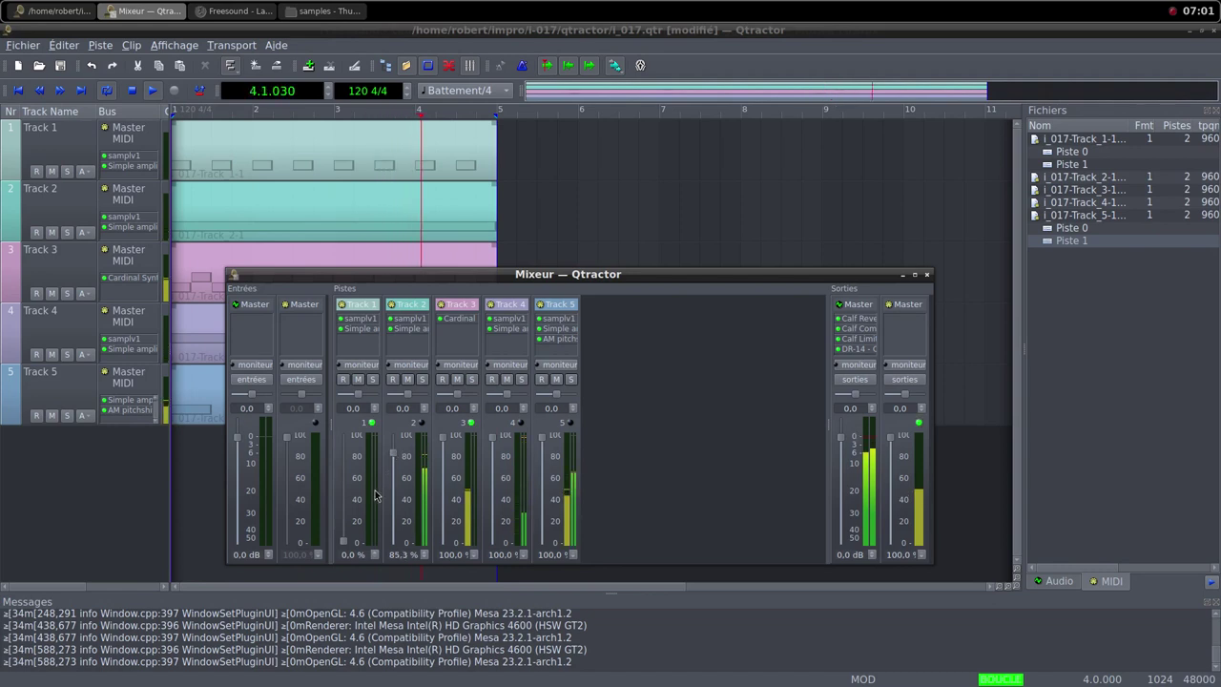
drag(342, 551, 340, 444)
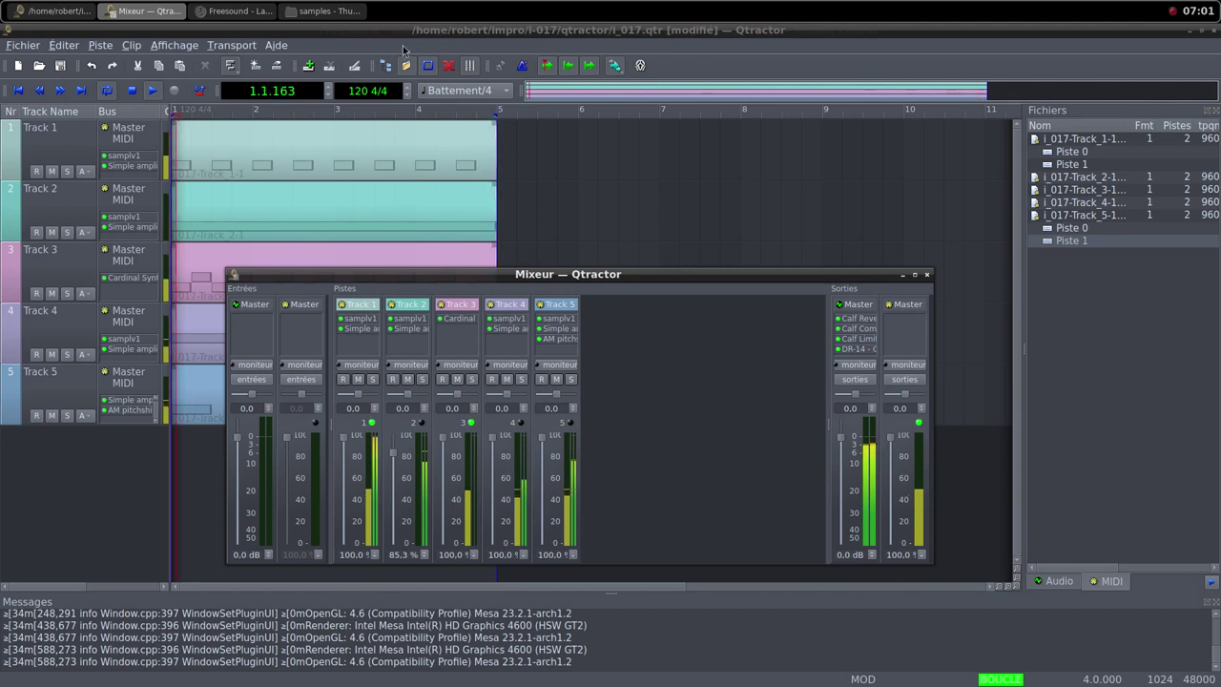
Open a terminal in the file manager's samples folder, move it clear of the corner and list the files with ls
click(307, 13)
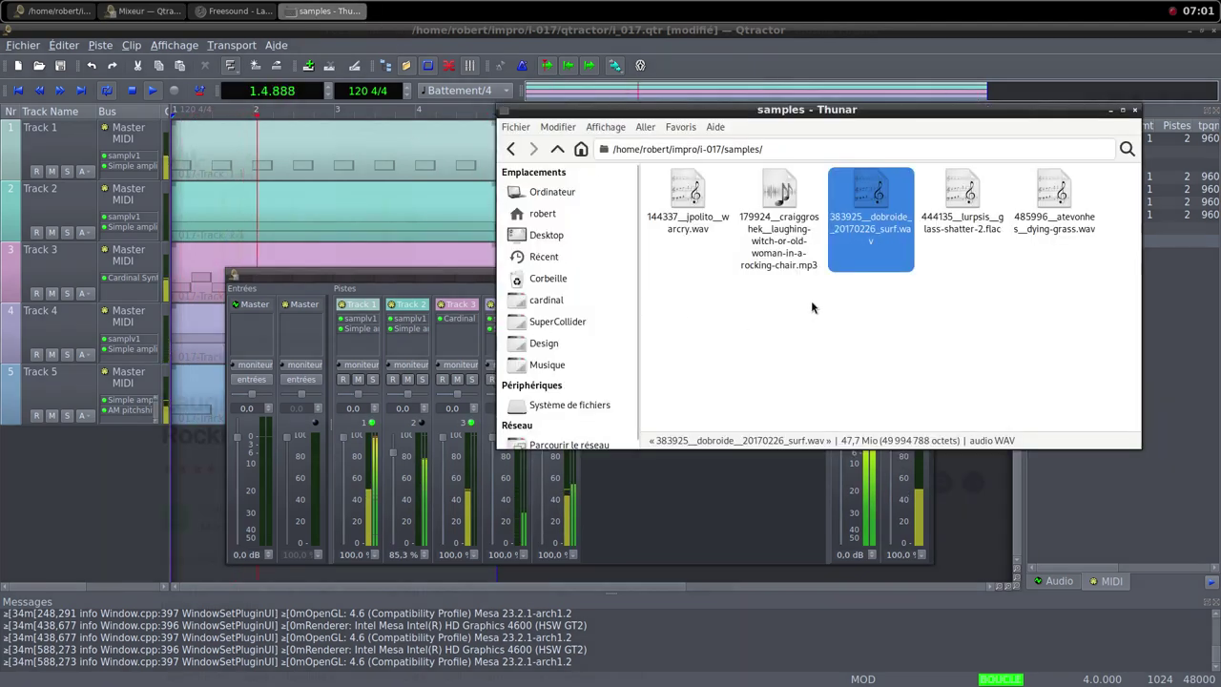
right_click(790, 328)
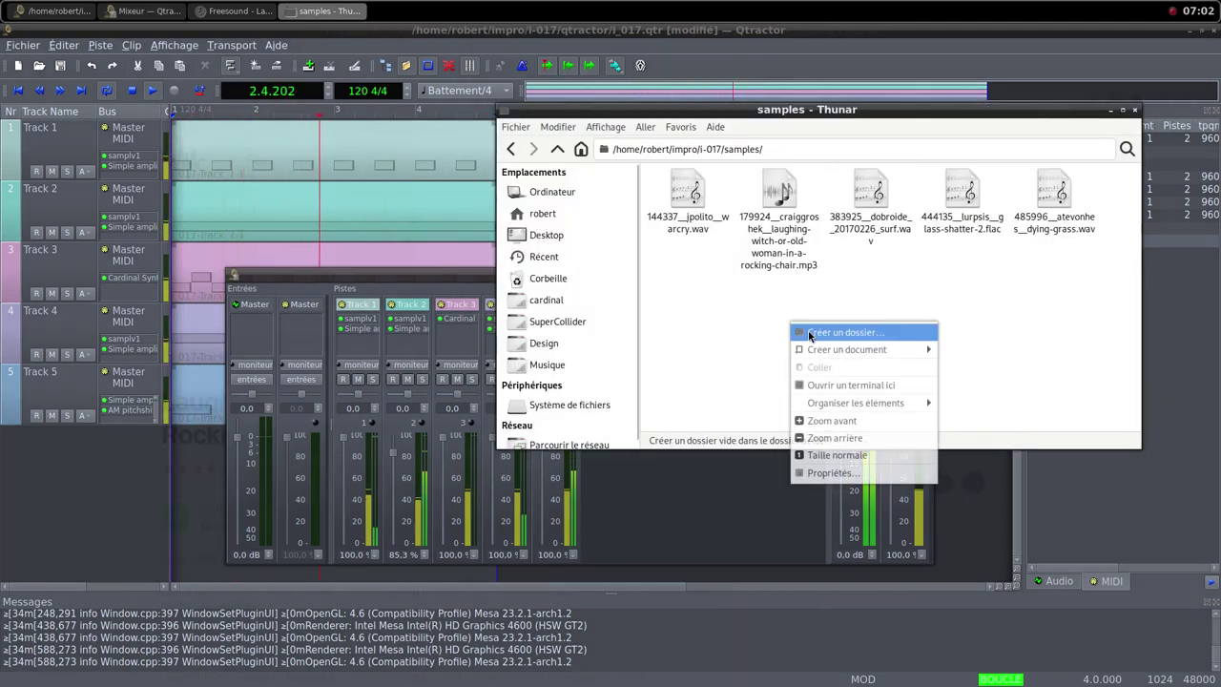
click(820, 382)
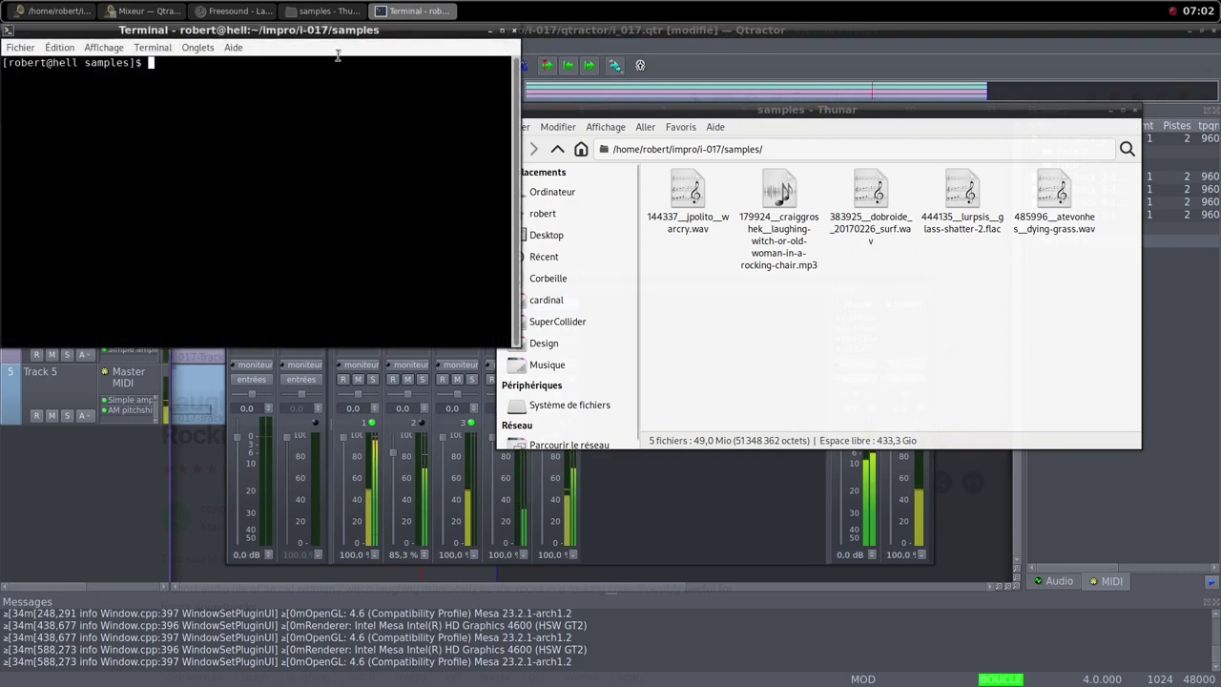
drag(334, 42, 684, 252)
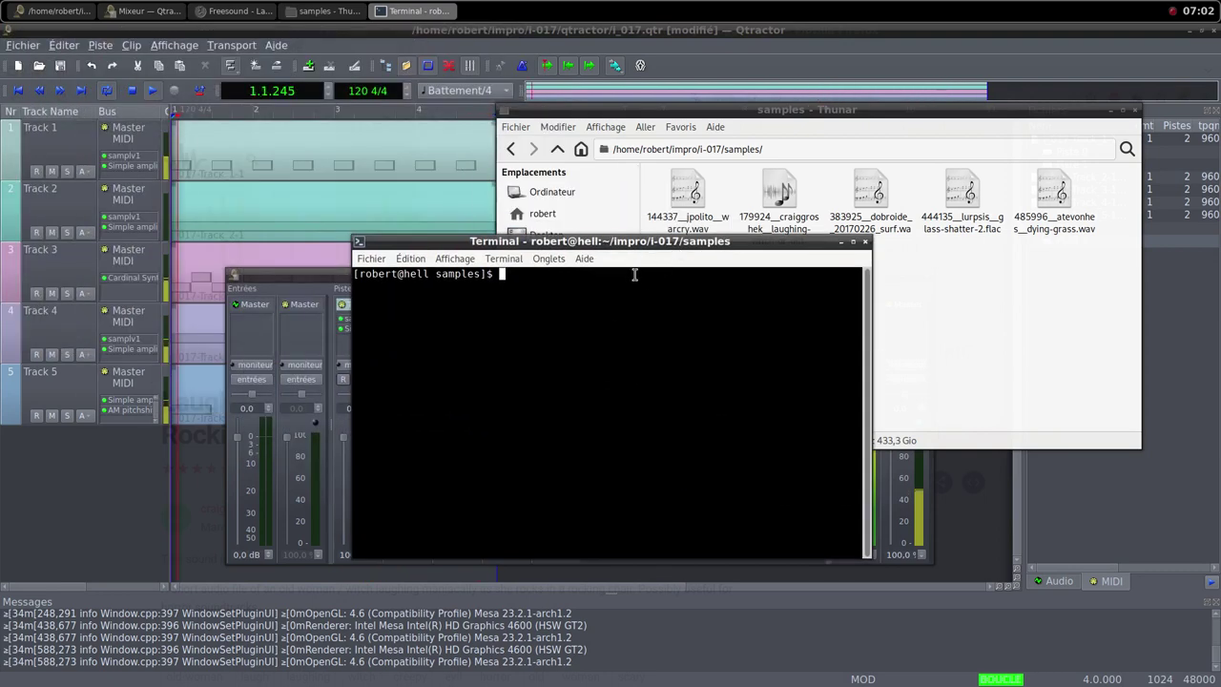
text(ls)
key(Return)
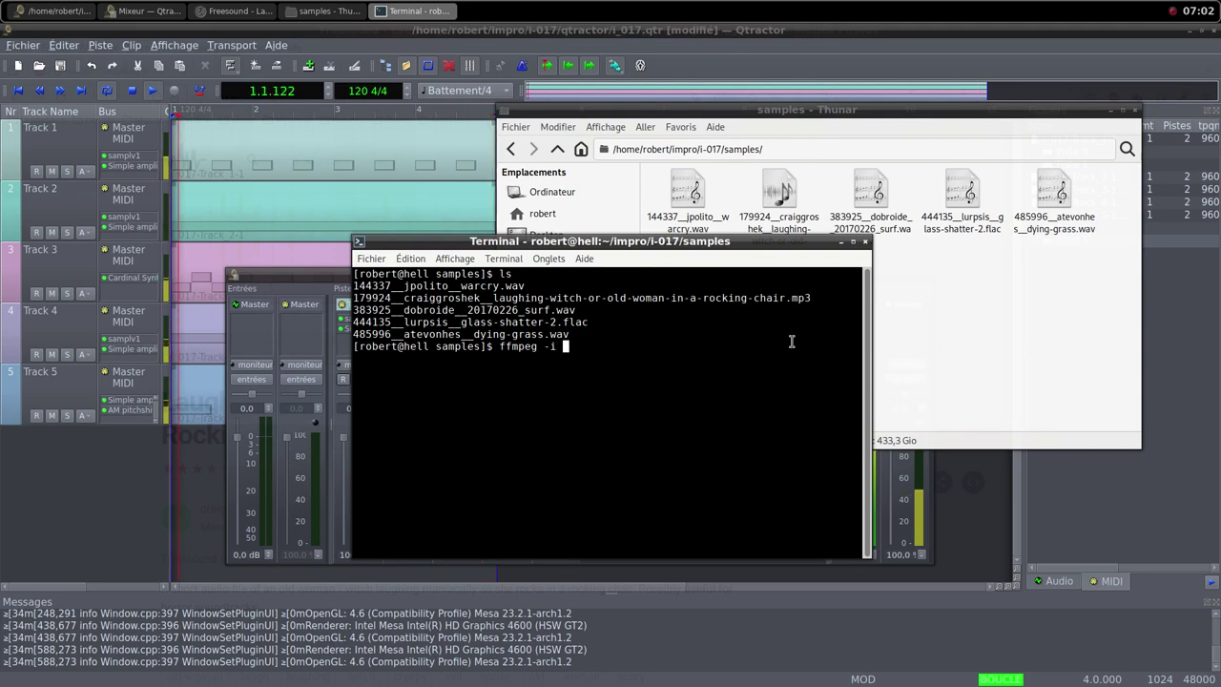
Convert the laughing-witch MP3 to a WAV file of the same name with ffmpeg -i
drag(813, 298, 352, 298)
middle_click(406, 297)
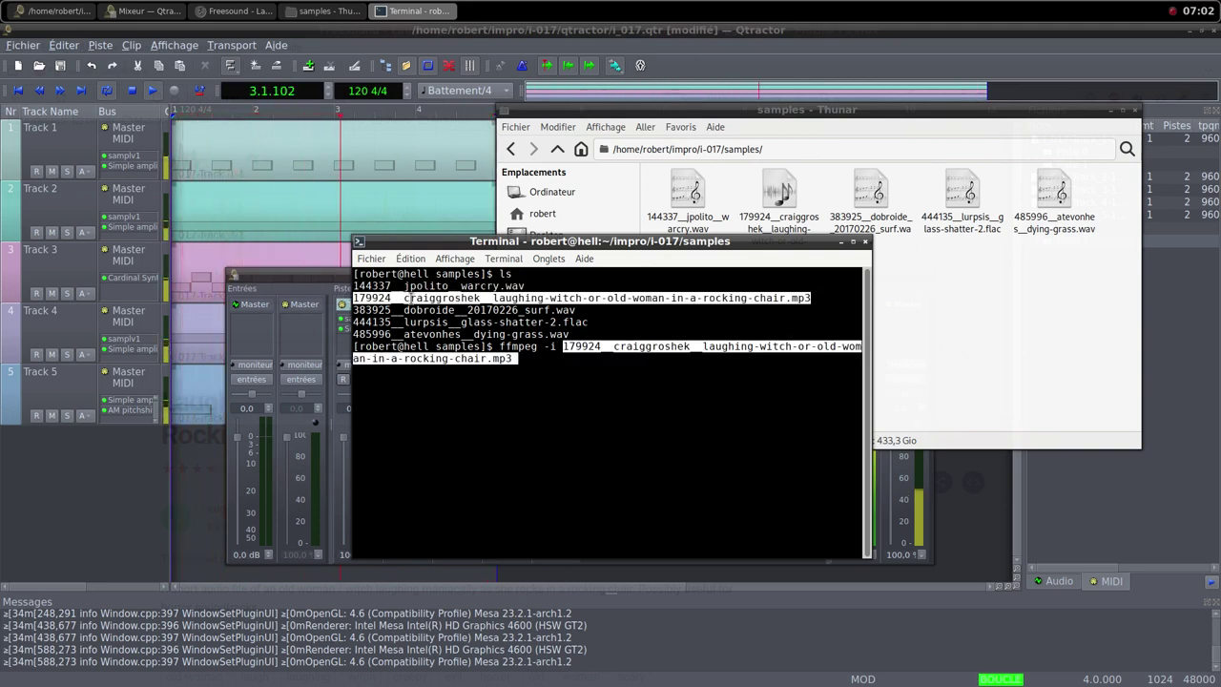
key(End)
middle_click(405, 298)
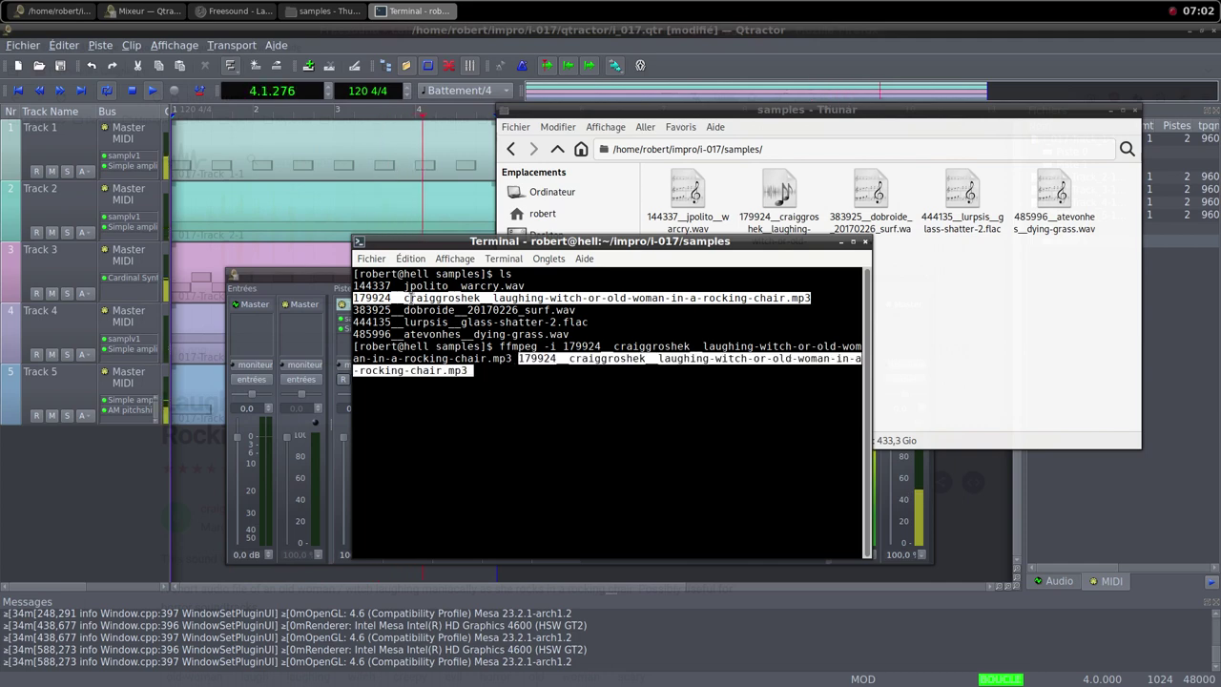
key(End)
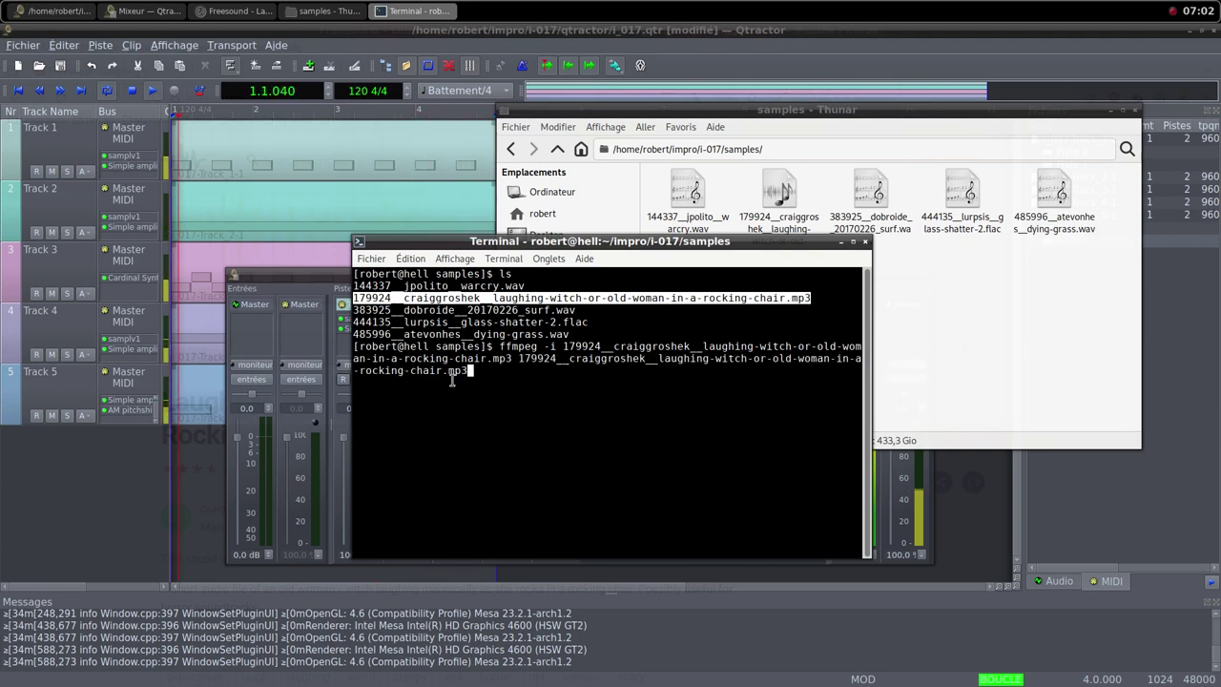
key(BackSpace)
key(BackSpace)
key(BackSpace)
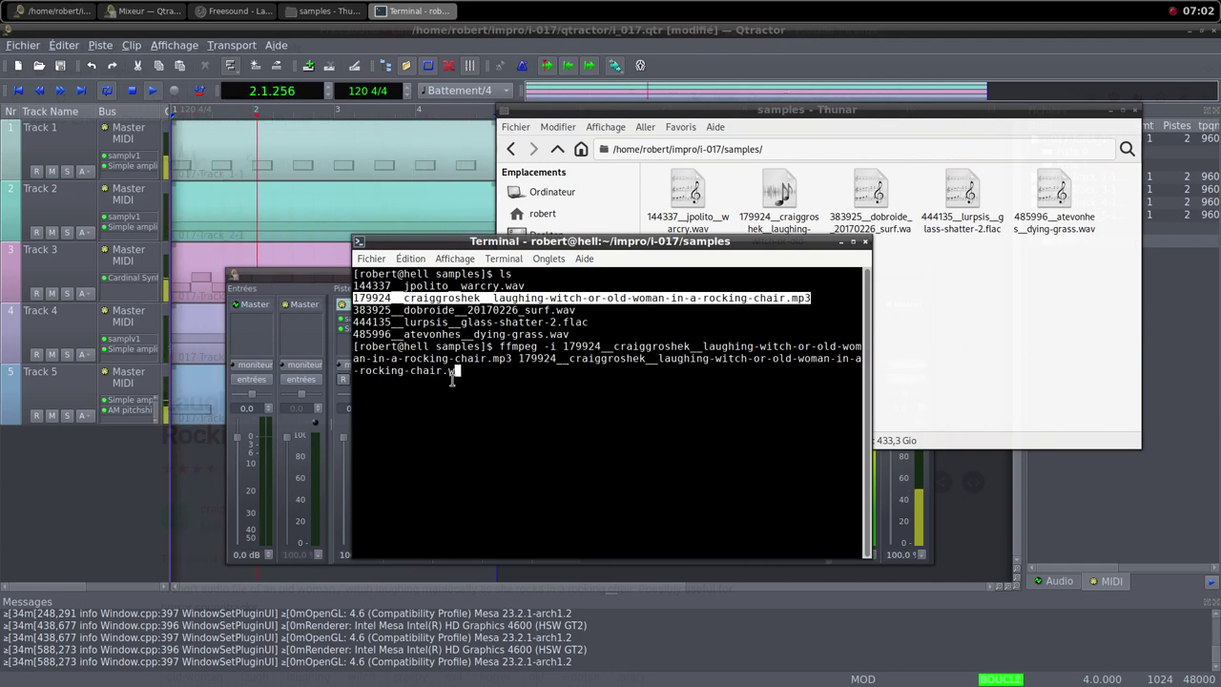
key(Return)
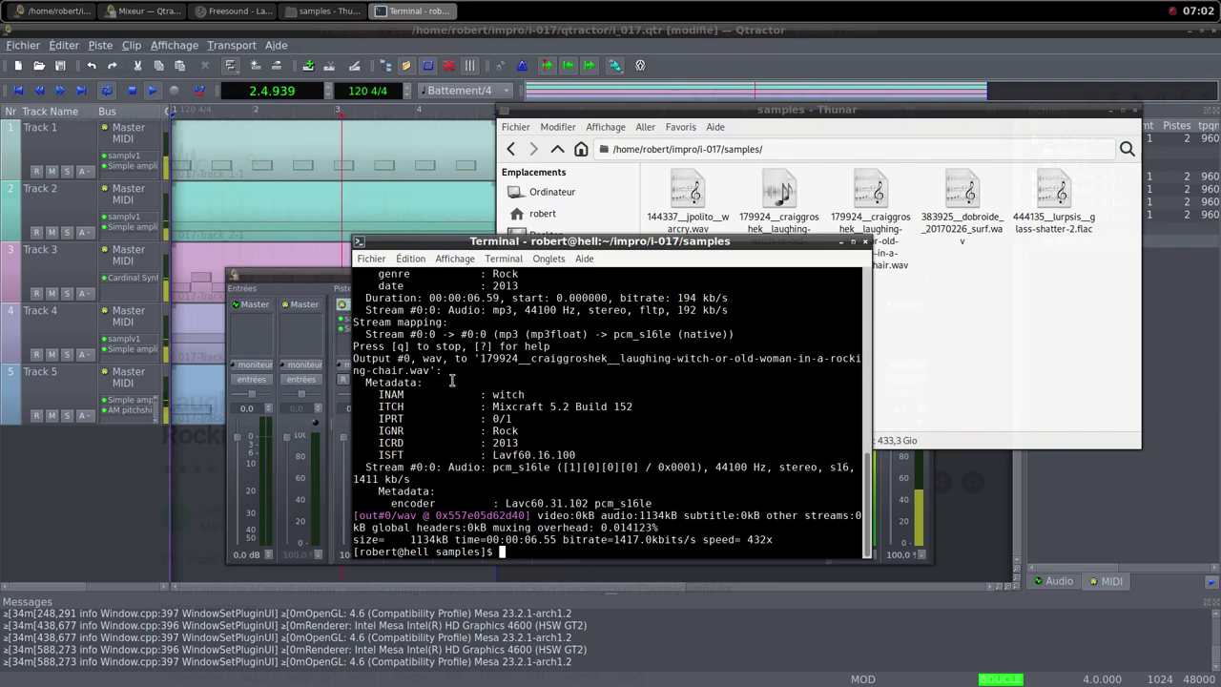
Hide the terminal and delete the laughing-witch MP3 from the samples folder, keeping its WAV copy
click(864, 241)
click(800, 212)
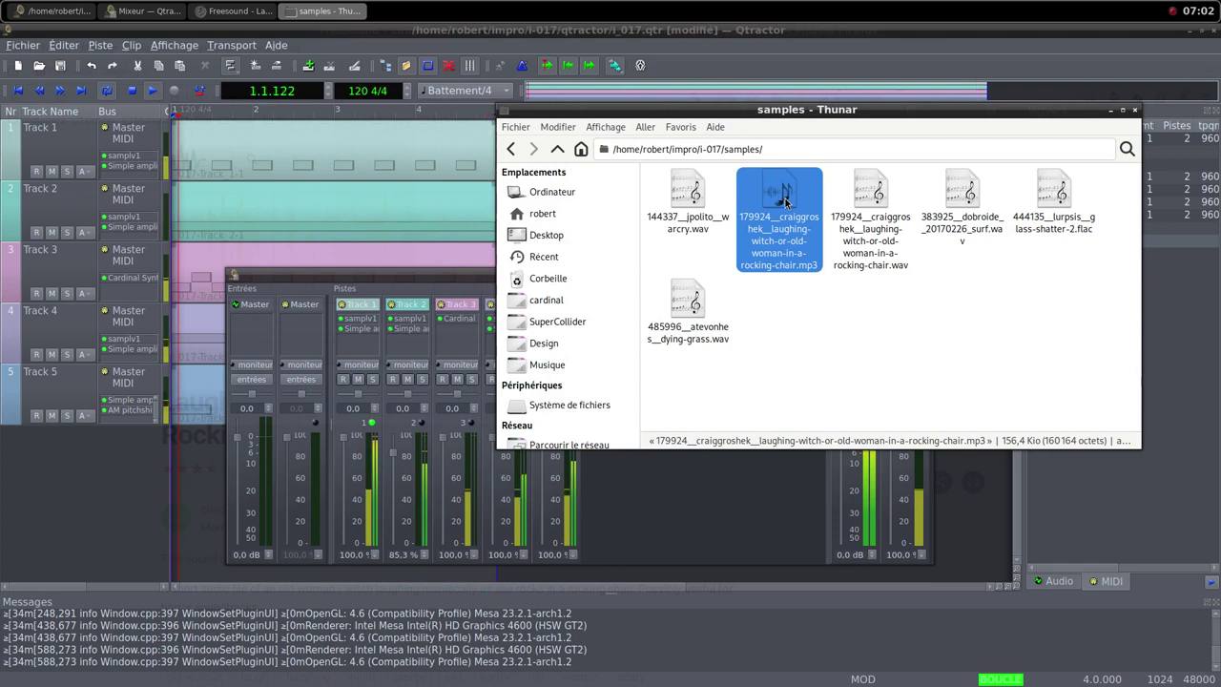
key(Delete)
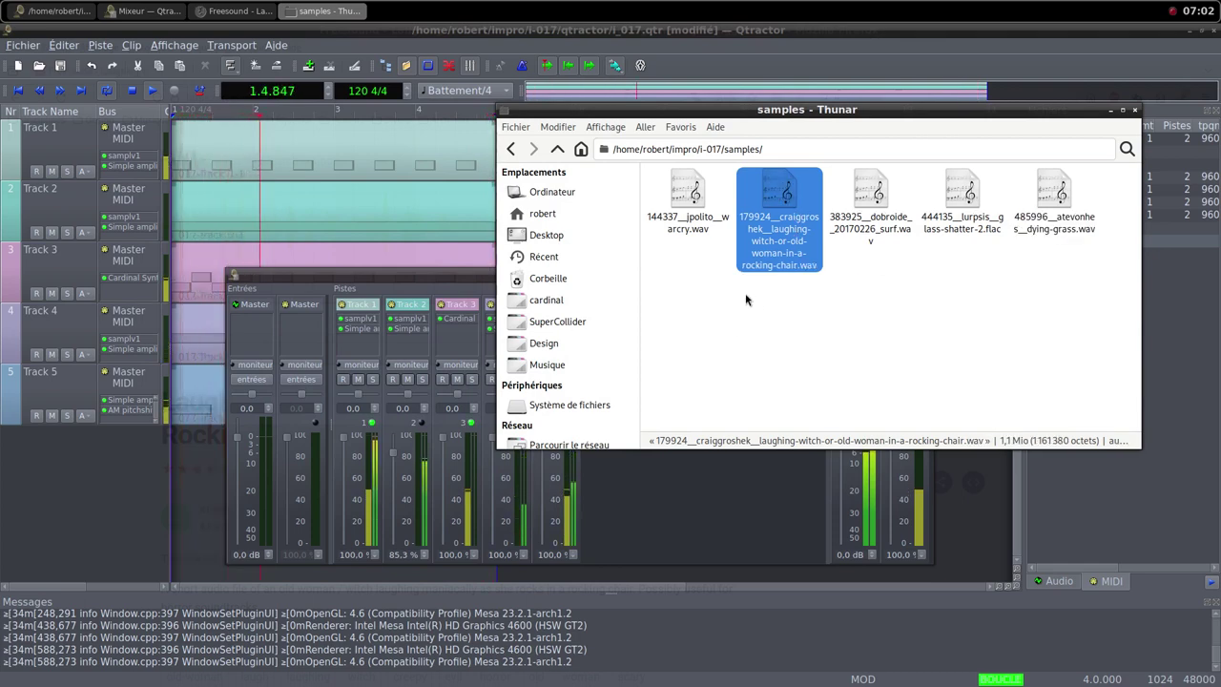
In Qtractor's mixer, open Track 3's Cardinal Synth, raise the Host Audio level to 12.041 dB and close the plugin window
click(462, 278)
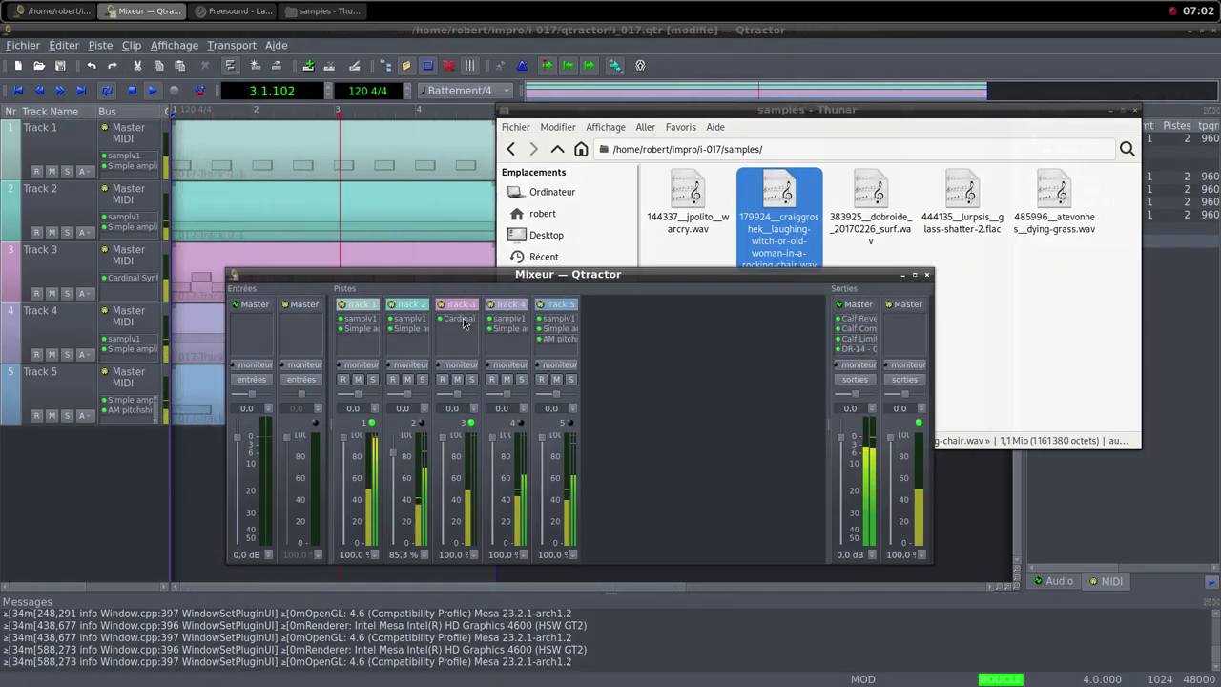
double_click(463, 320)
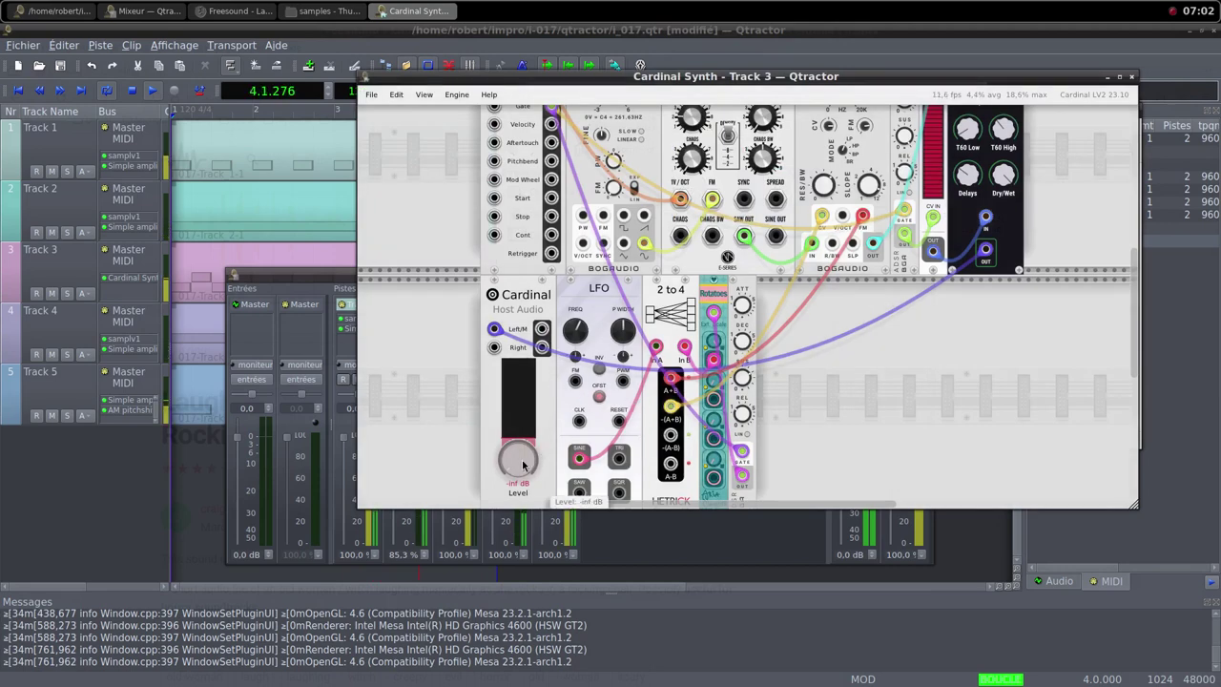
drag(515, 462, 507, 465)
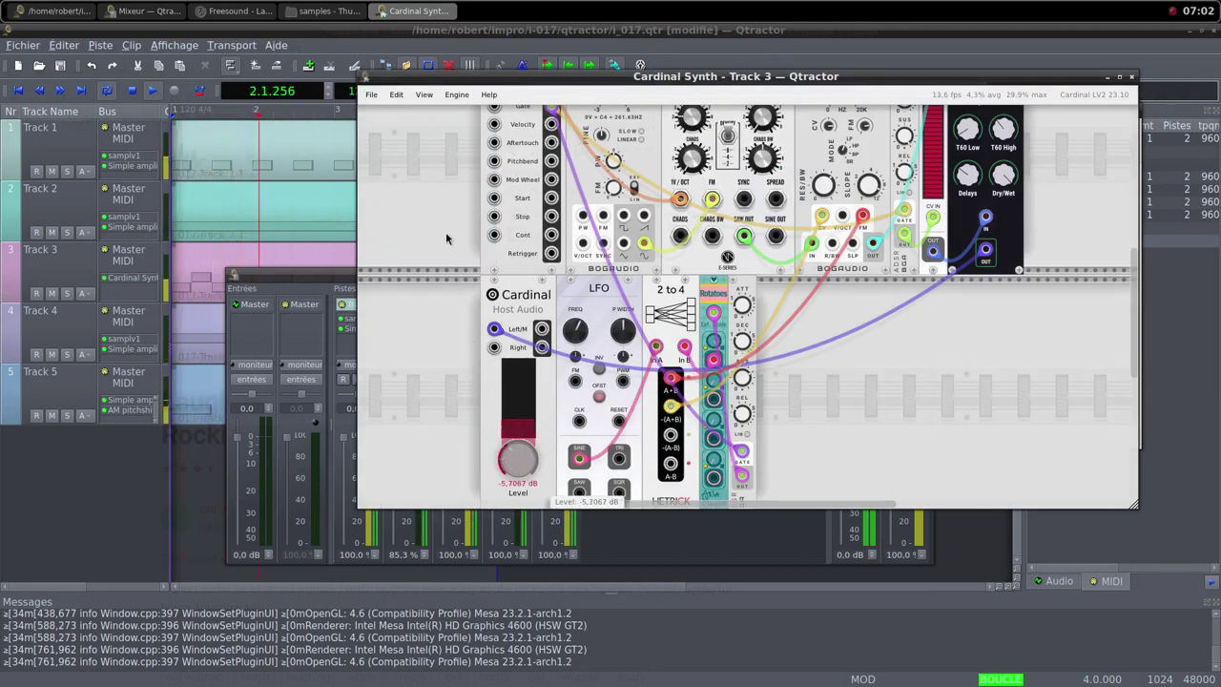
drag(474, 76, 707, 102)
drag(751, 484, 654, 217)
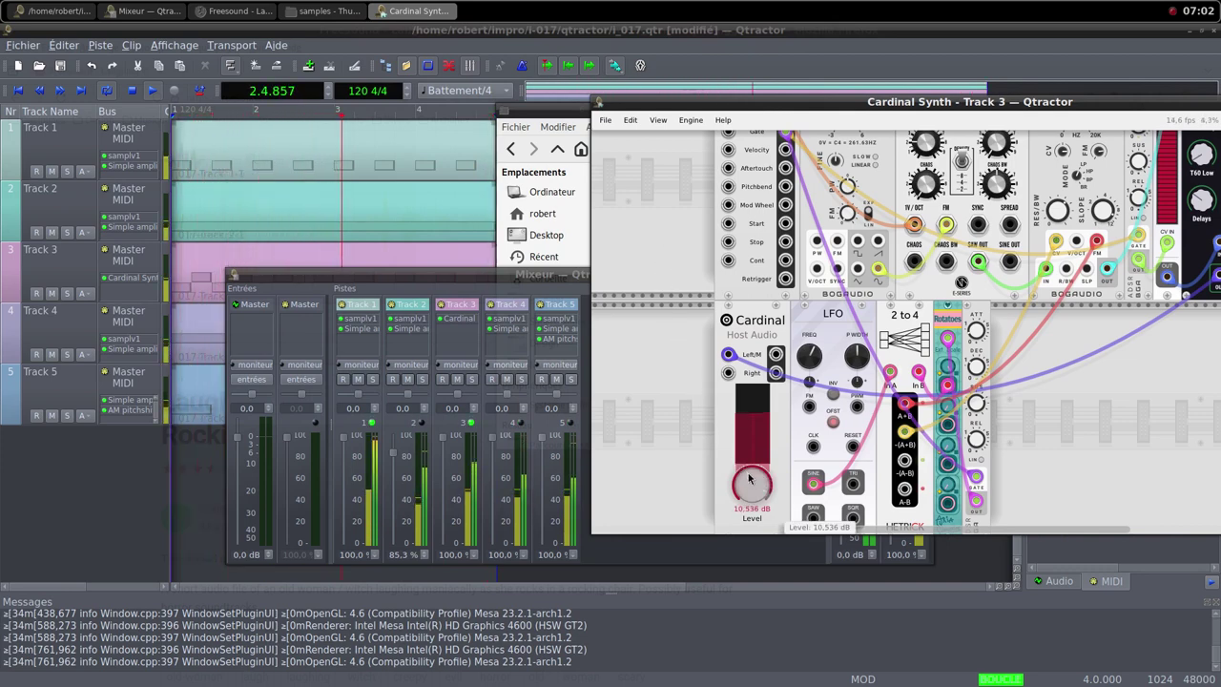
drag(746, 488, 733, 402)
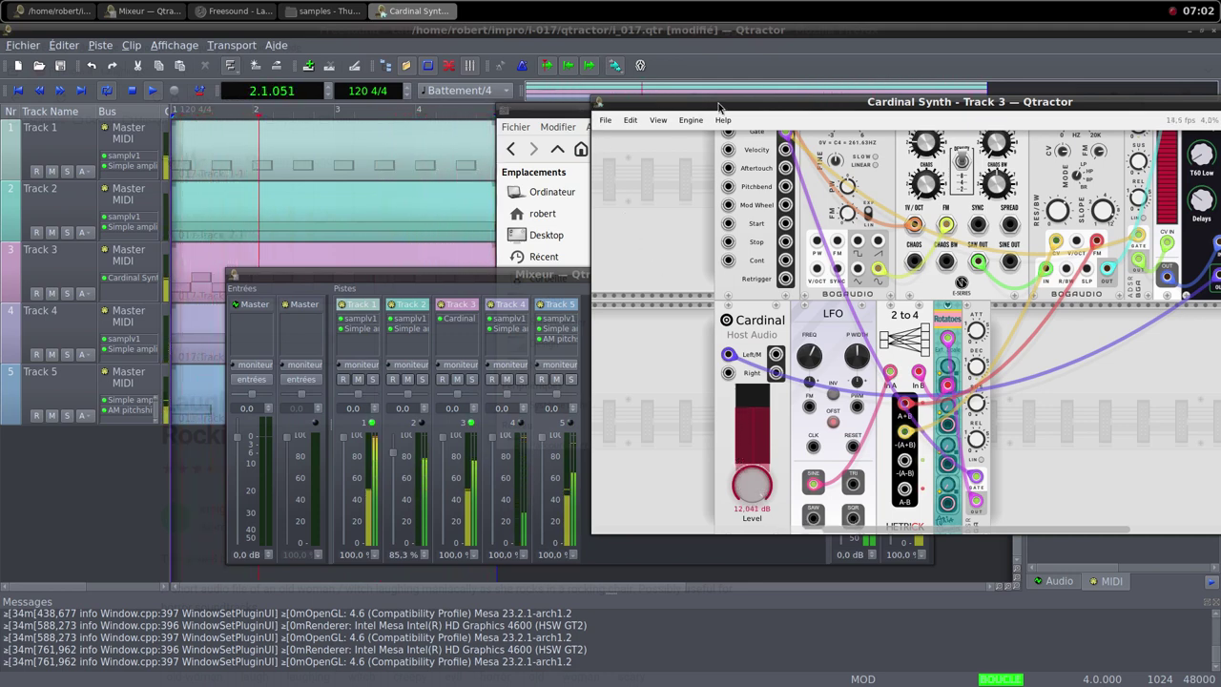
drag(659, 100, 418, 114)
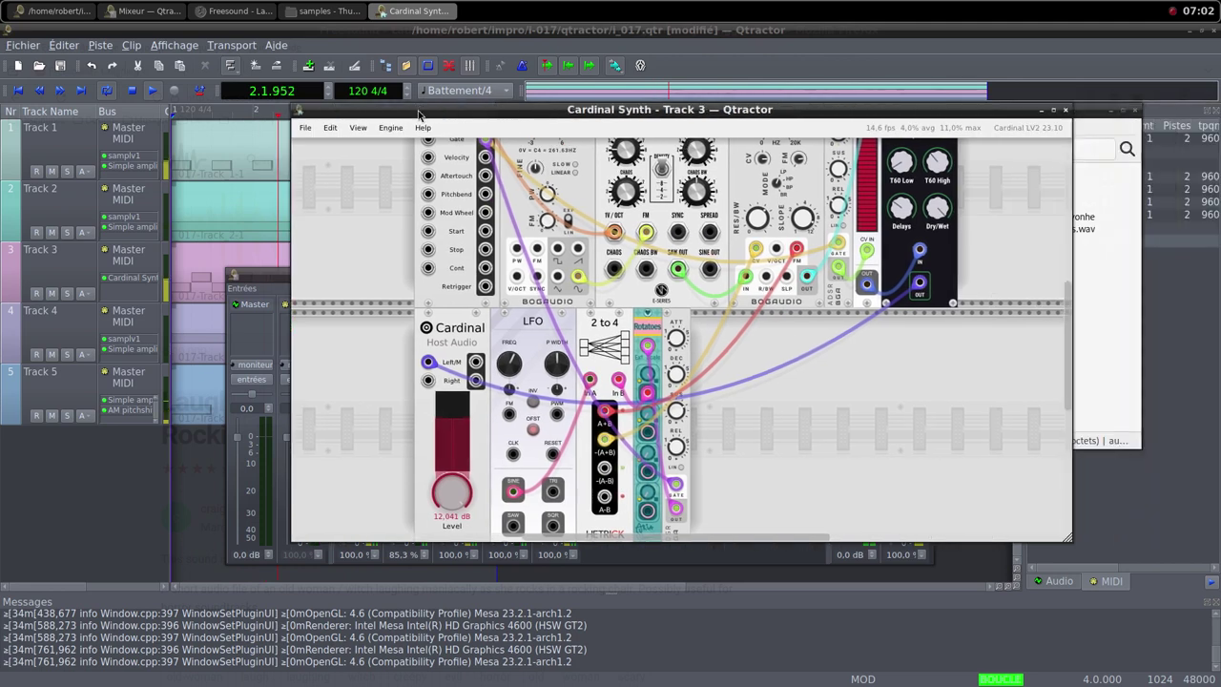
click(1066, 111)
On Track 5, set the AM pitchshifter's pitch shift to 0.319 and the Simple amplifier's gain to 6.440 dB
click(501, 34)
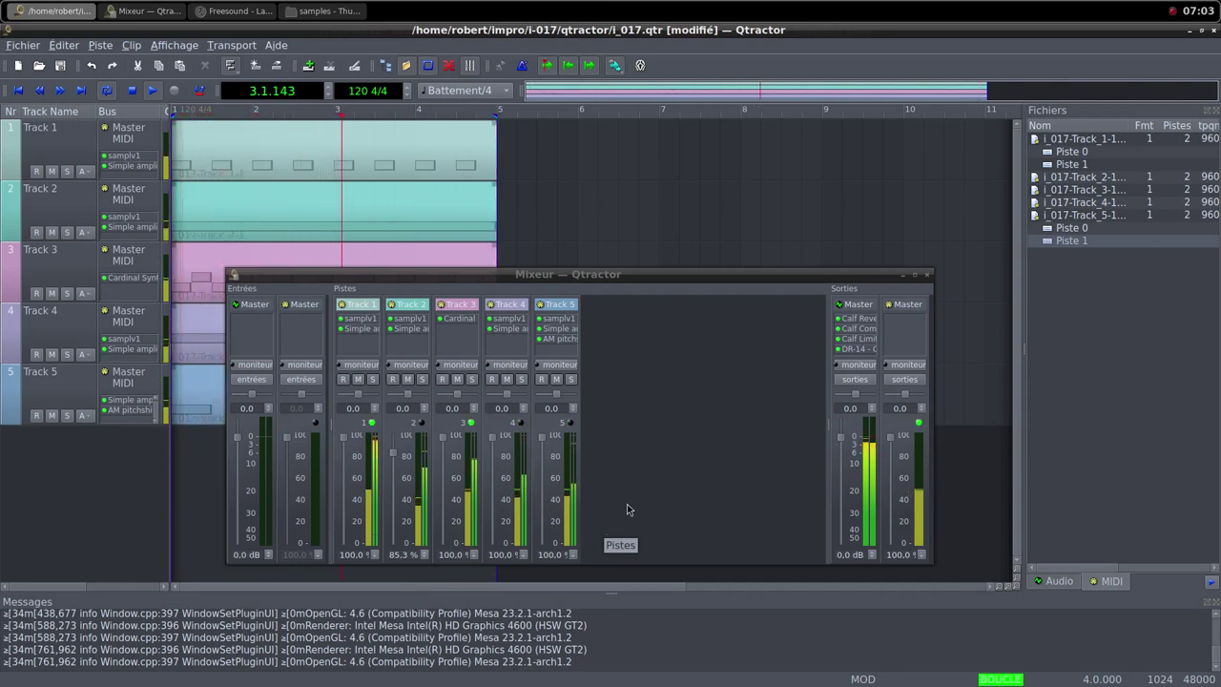
double_click(561, 339)
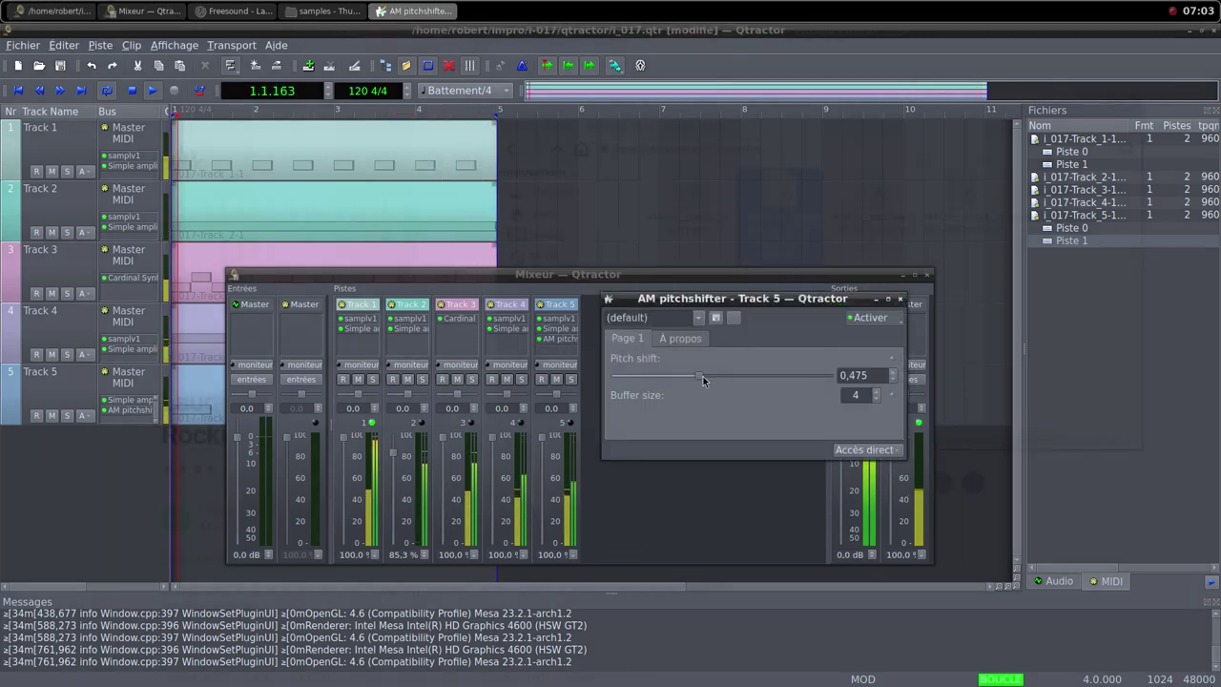
drag(703, 376, 676, 379)
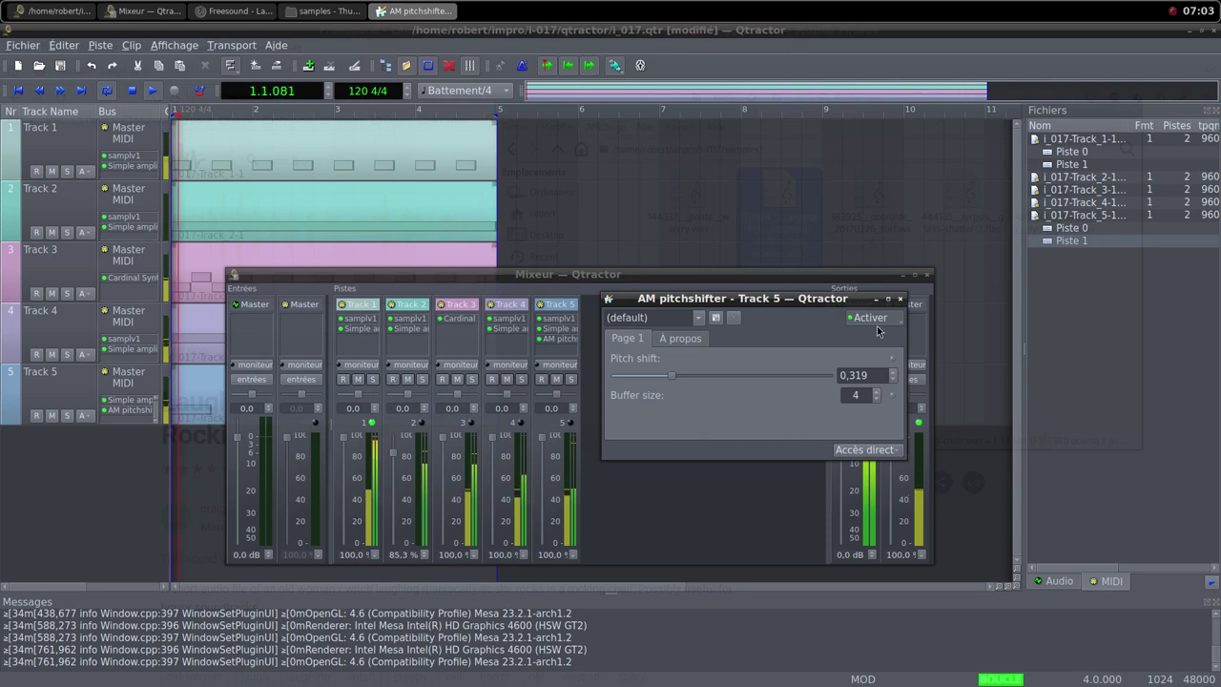
key(Escape)
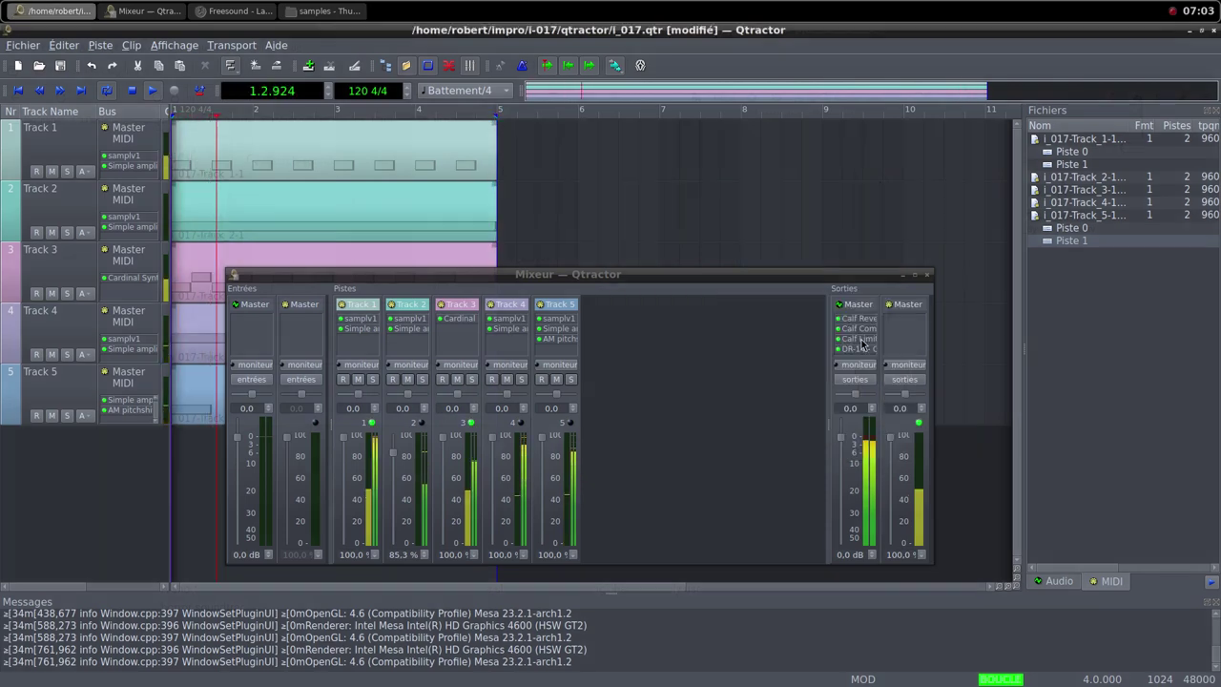
double_click(571, 329)
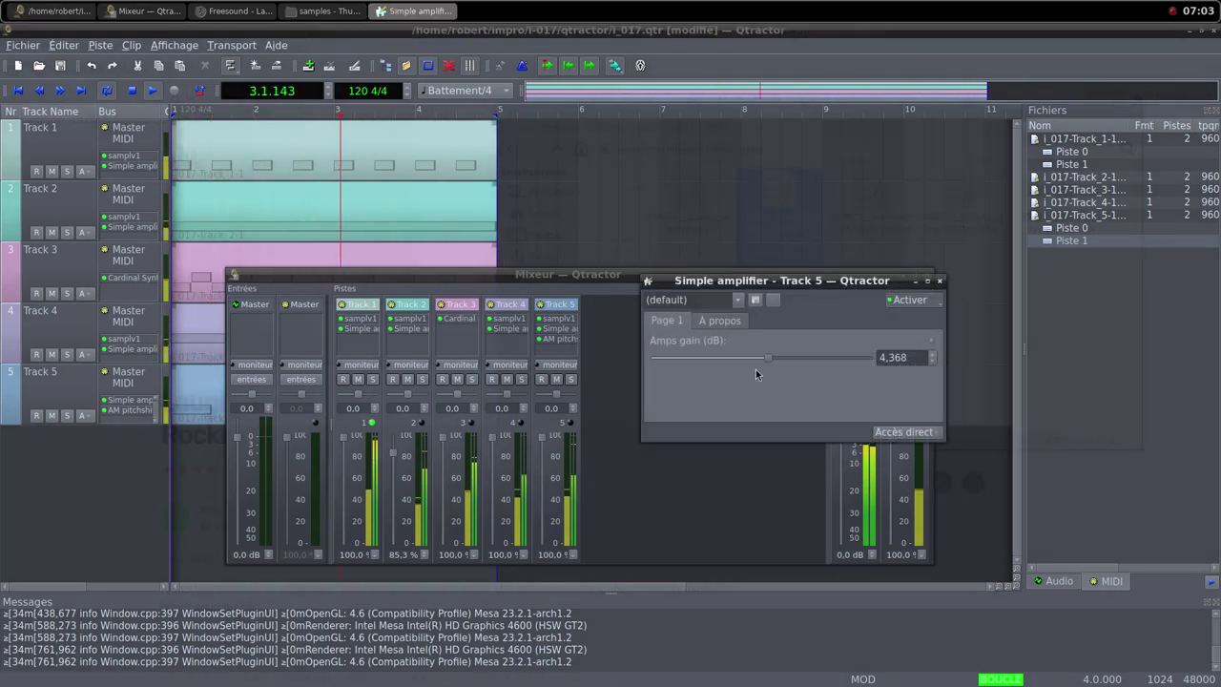
drag(768, 364, 772, 365)
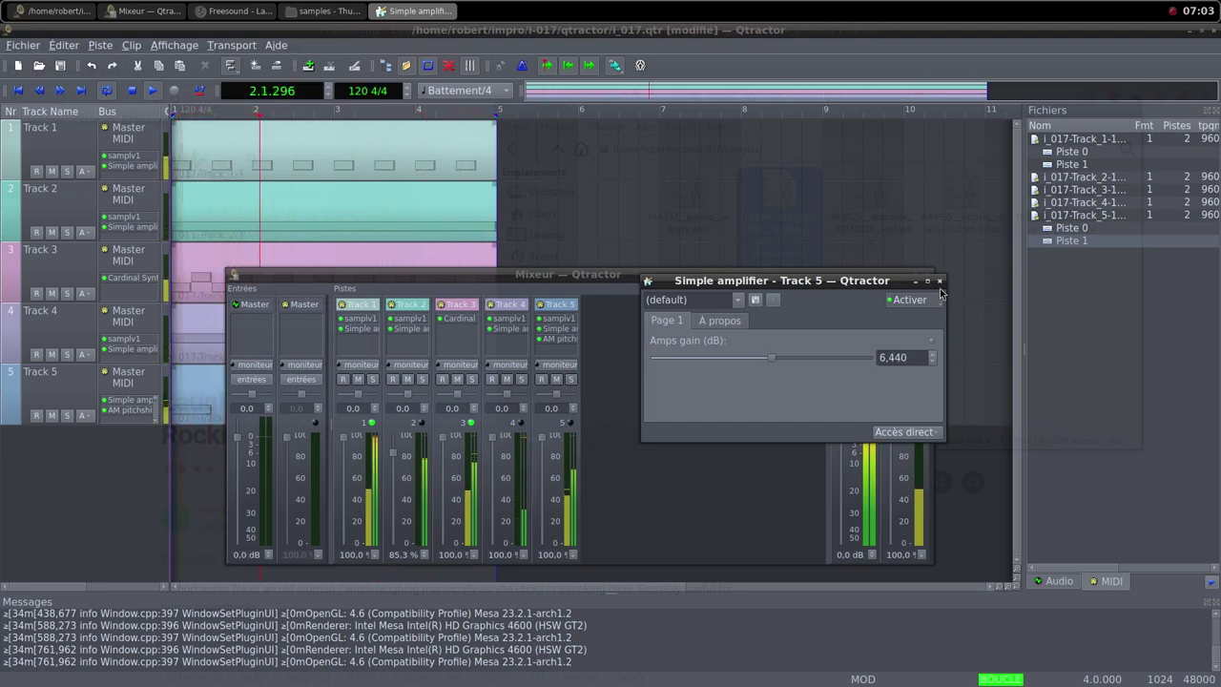
key(Escape)
Start a new MIDI track named Track 6 and add the samplv1 sampler as its plugin
right_click(686, 387)
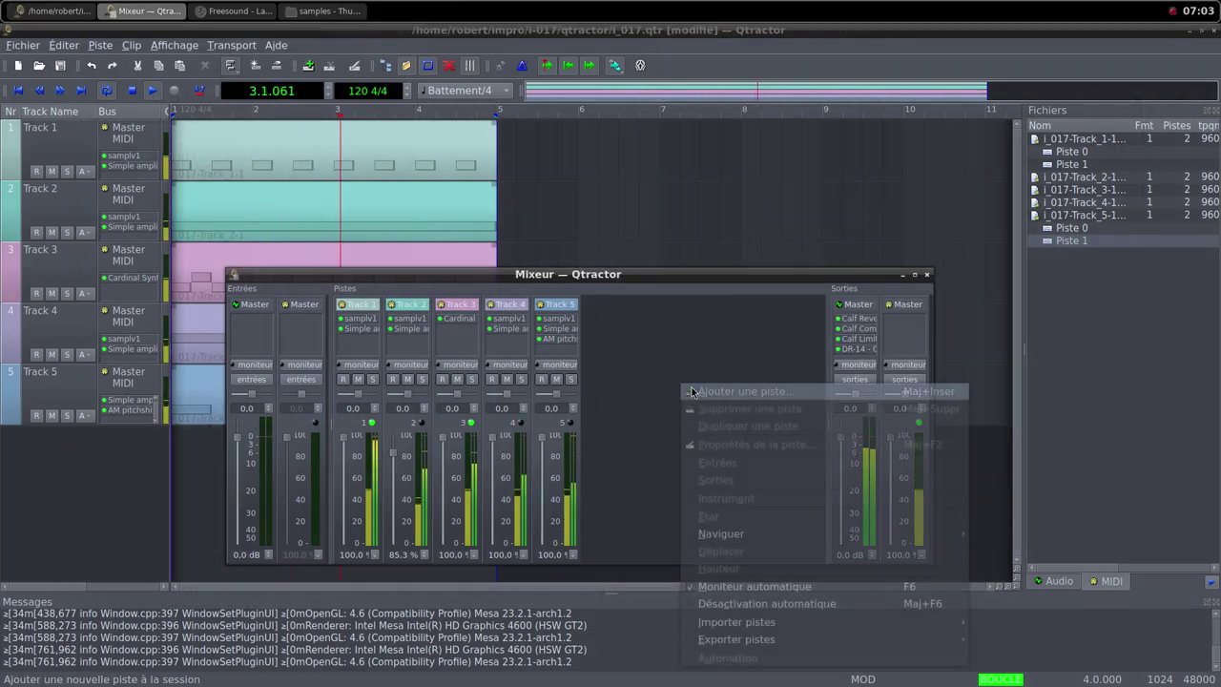
click(711, 395)
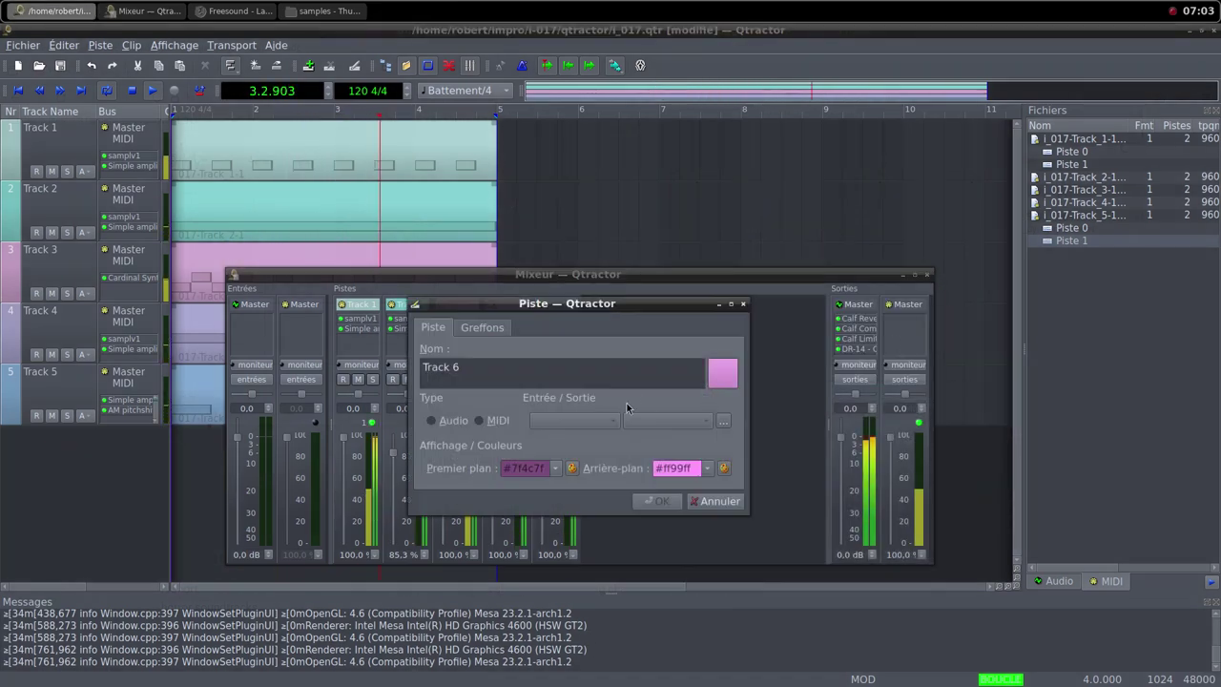
click(480, 419)
click(484, 330)
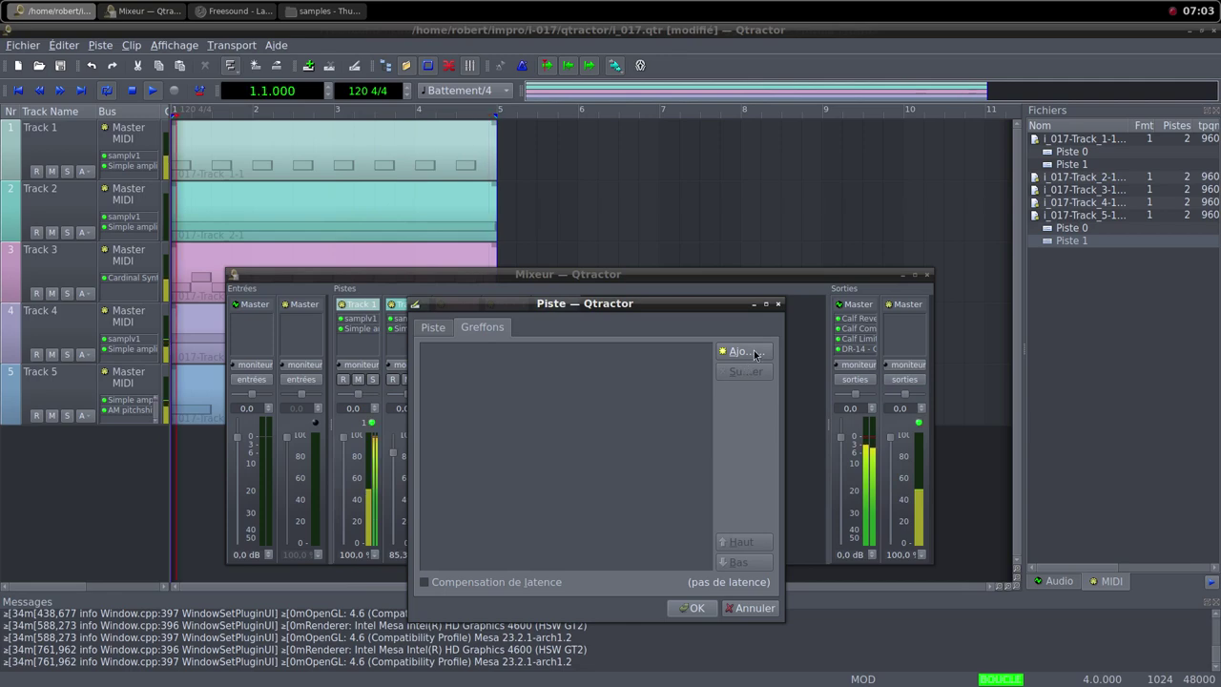
double_click(503, 429)
text(sam)
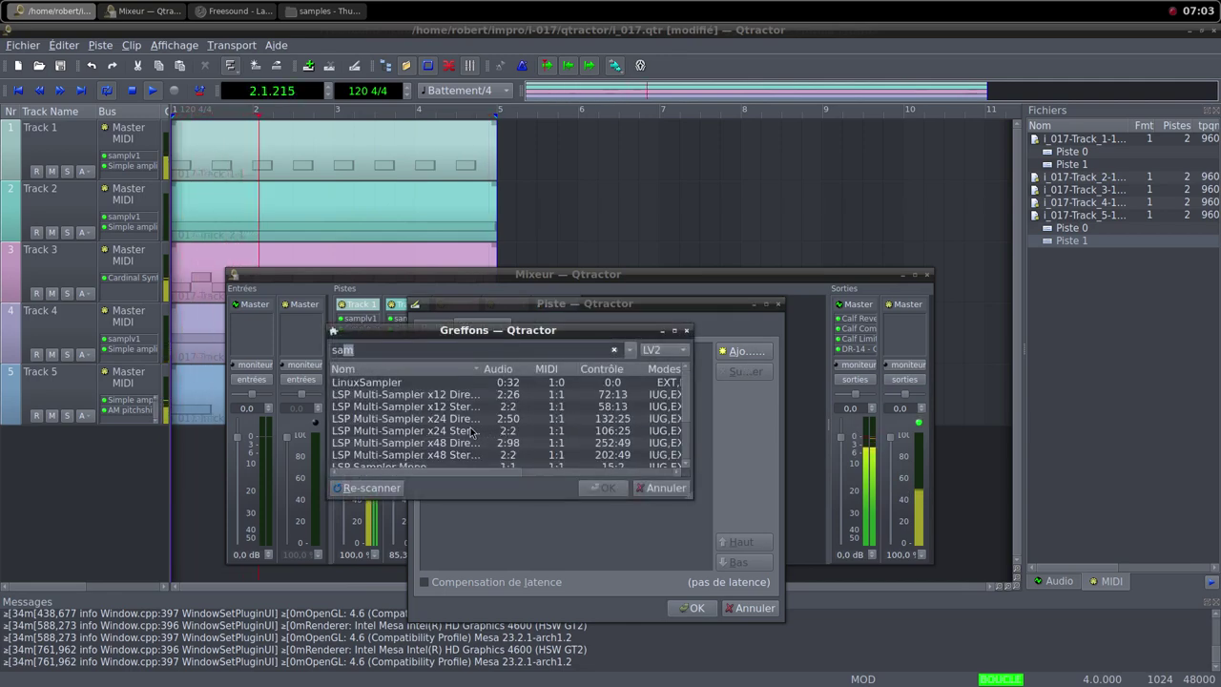
click(412, 455)
double_click(412, 454)
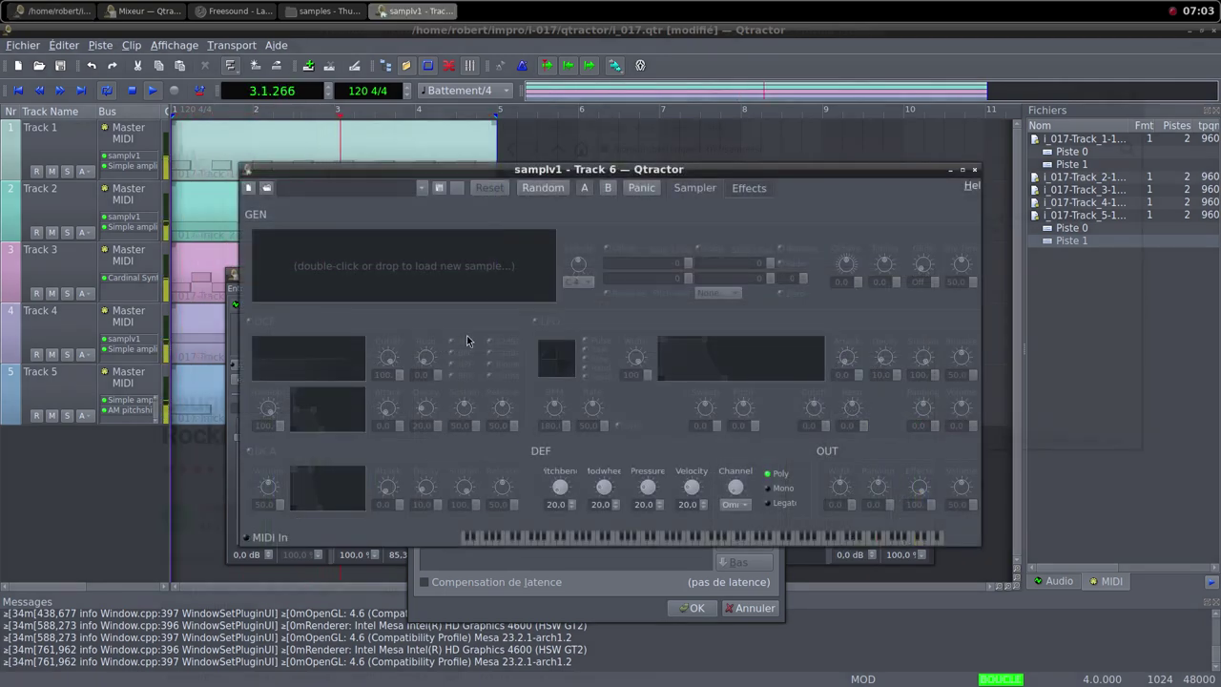
Load the laughing-witch WAV into Track 6's samplv1, set the DCA volume to 100 and close the sampler
double_click(426, 279)
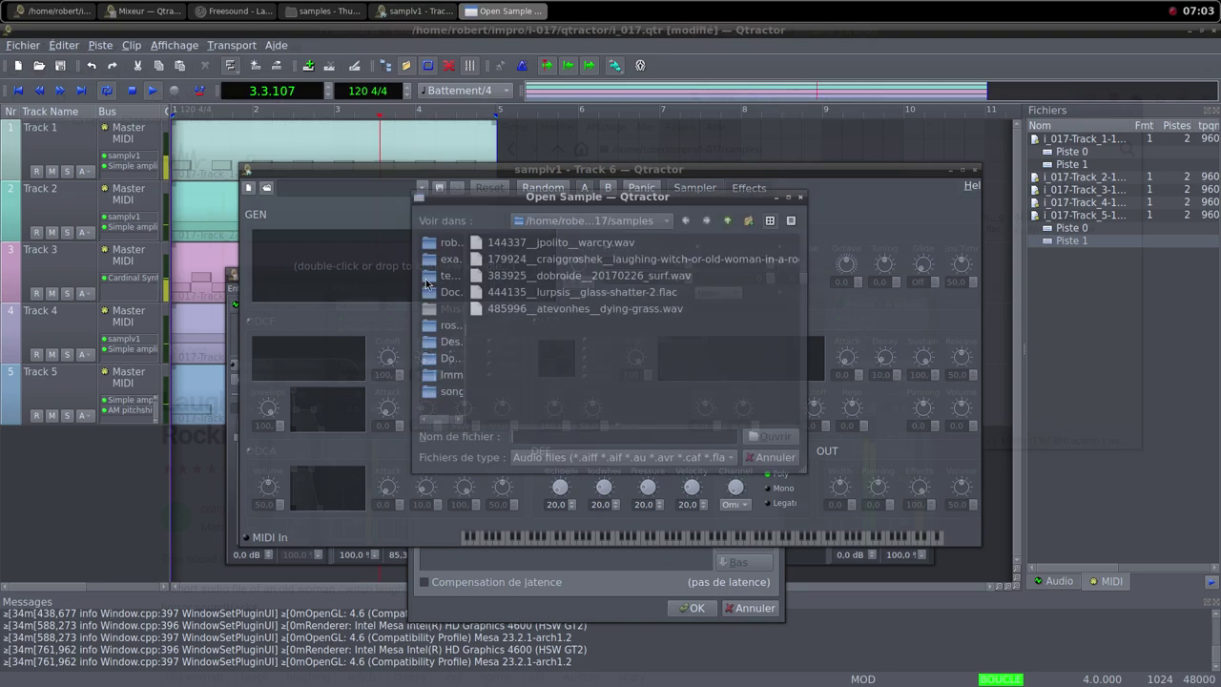
click(641, 260)
click(761, 437)
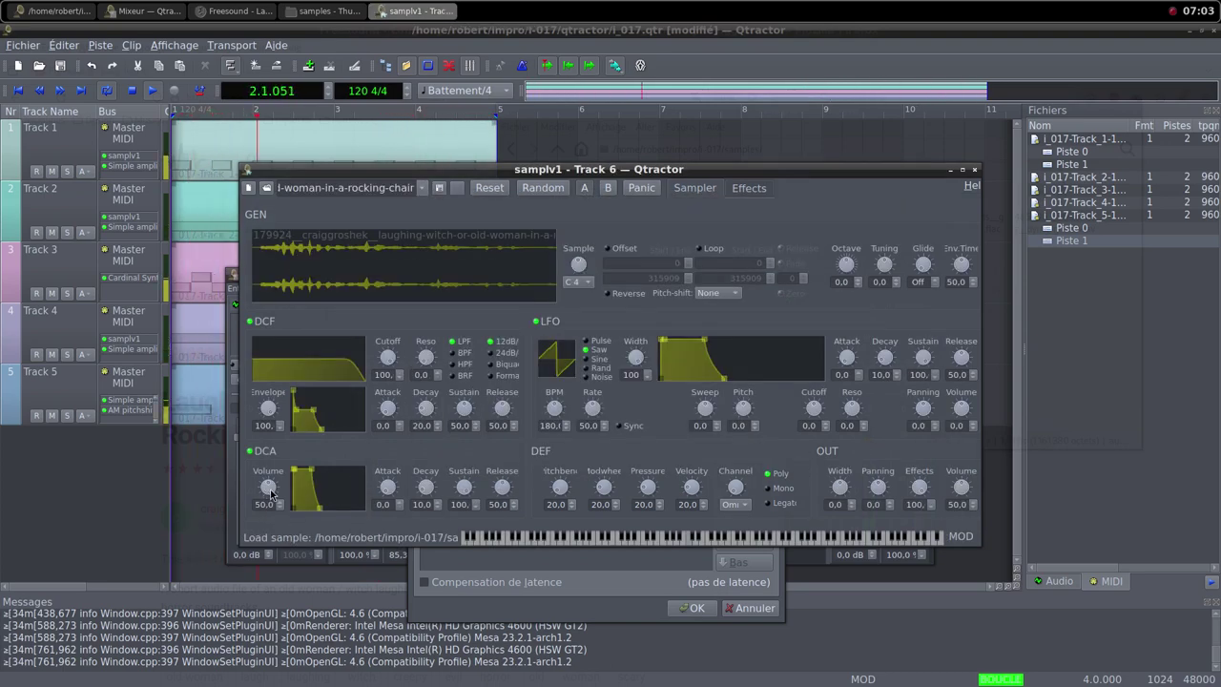
drag(270, 488, 280, 530)
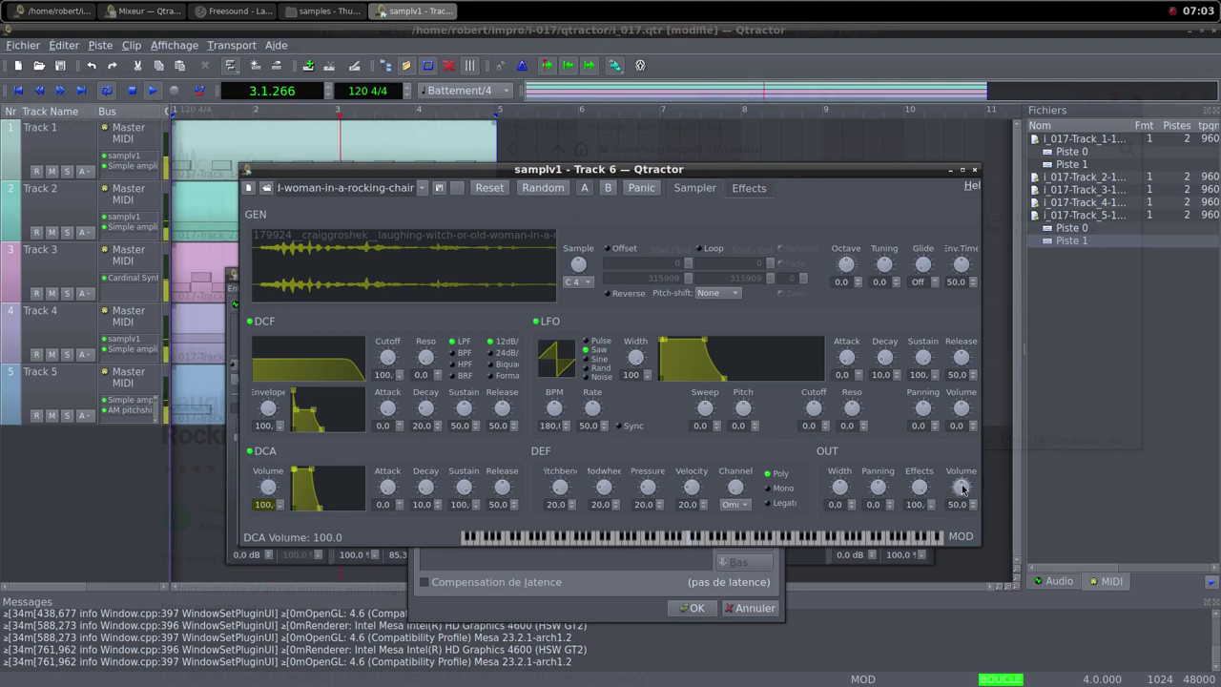
click(974, 170)
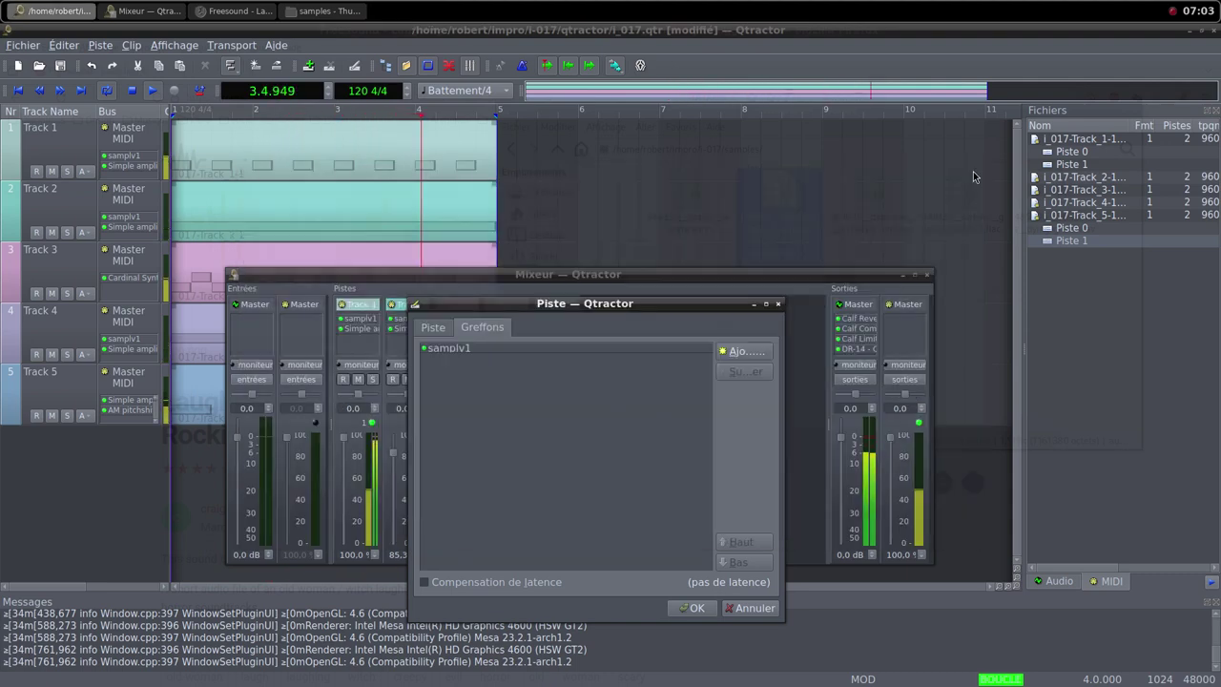
Add a Simple amplifier after samplv1, confirm the new track and lower Track 6's mixer volume to 0 %
click(749, 352)
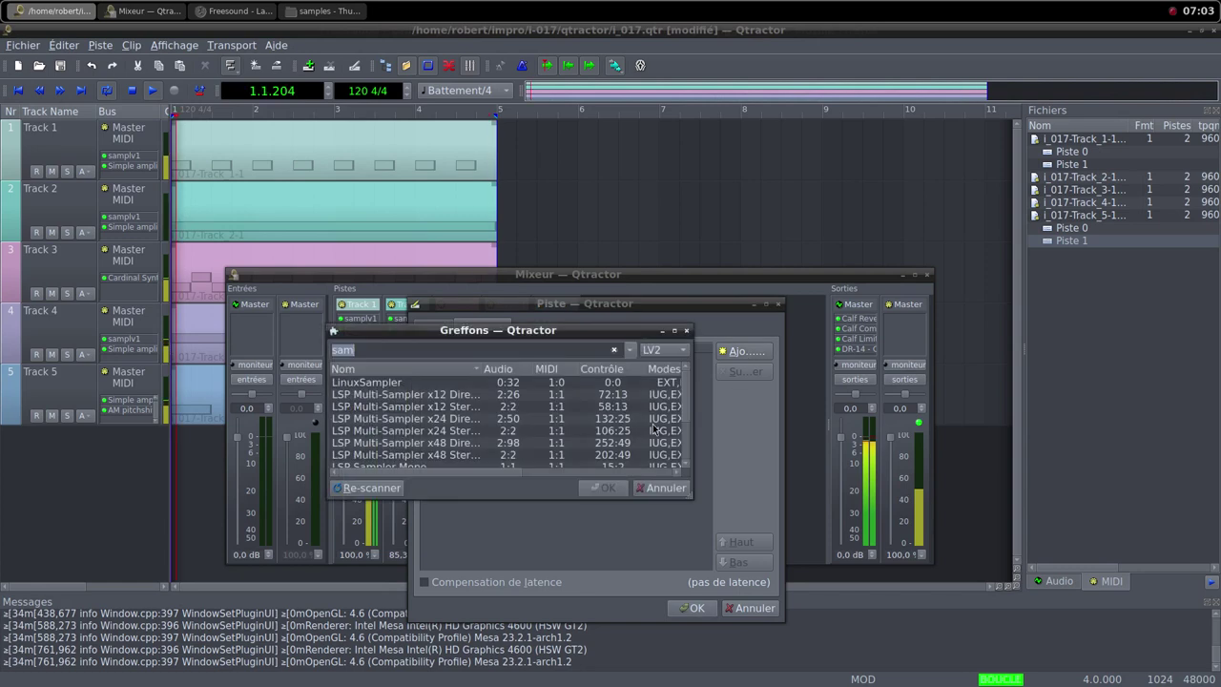
text(s)
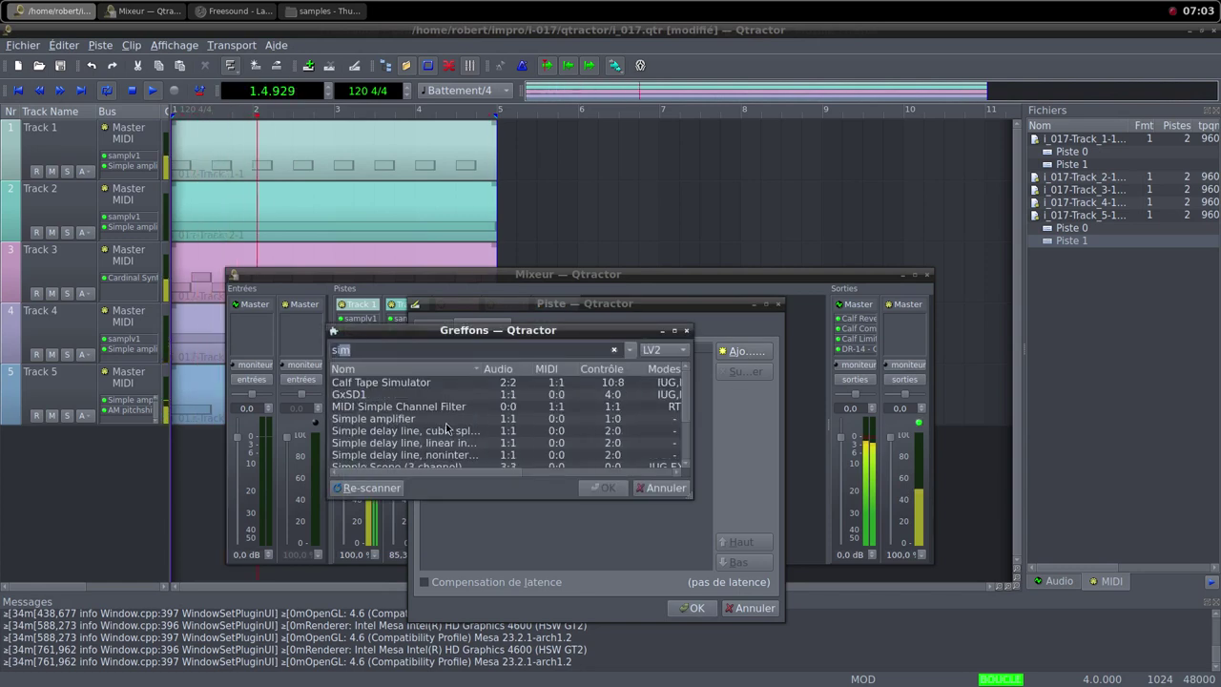
double_click(415, 420)
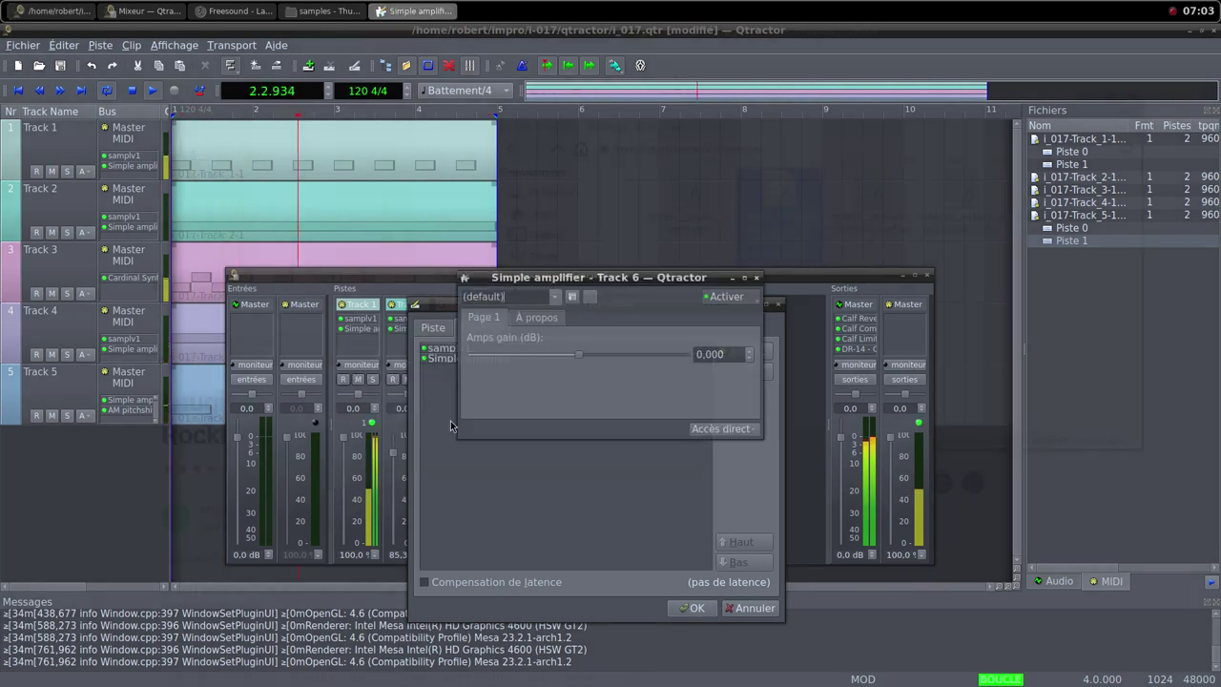
click(757, 290)
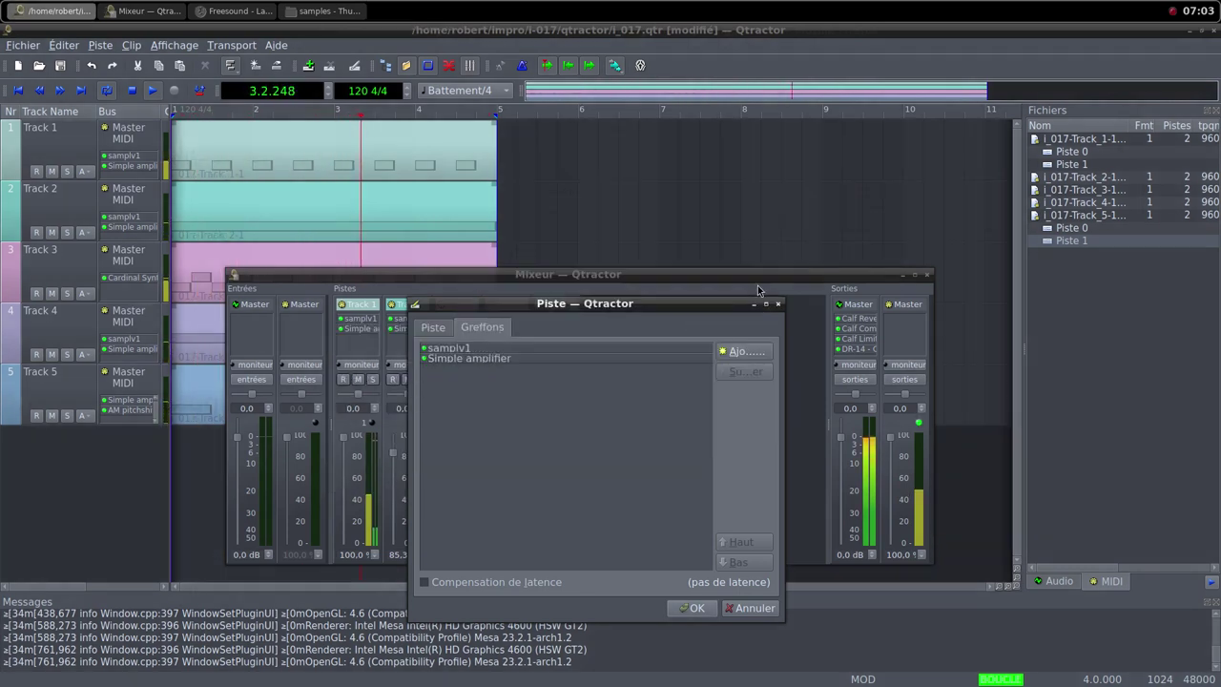
click(693, 614)
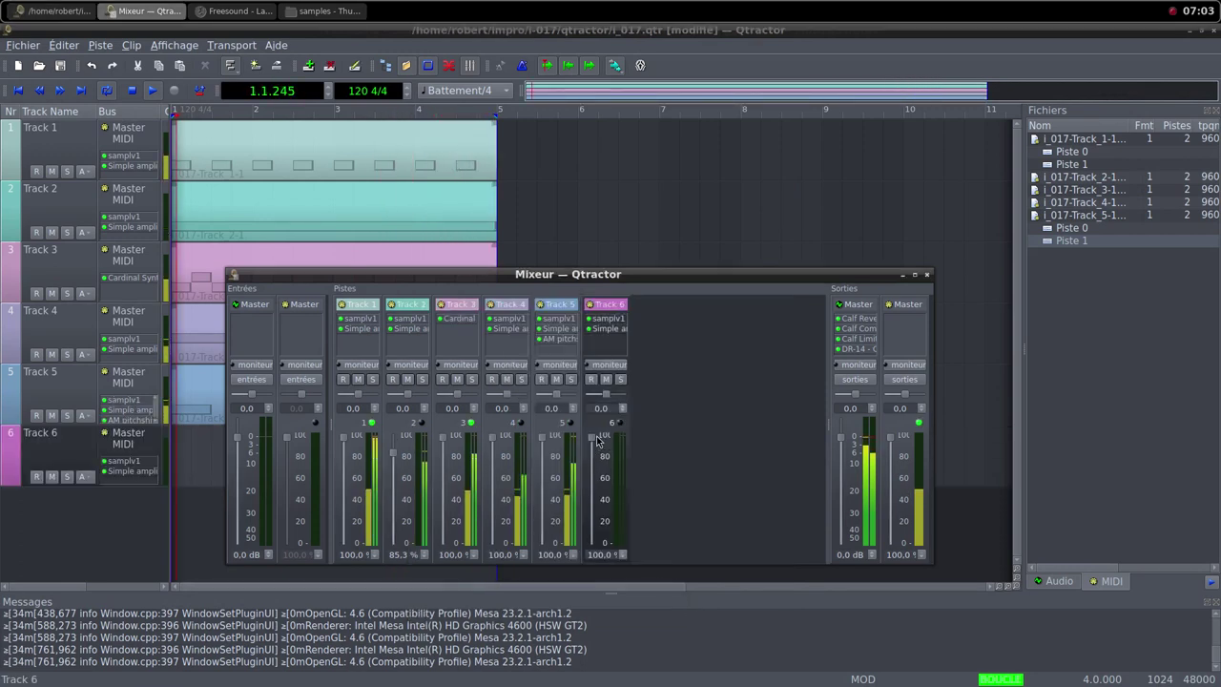
drag(593, 437, 592, 542)
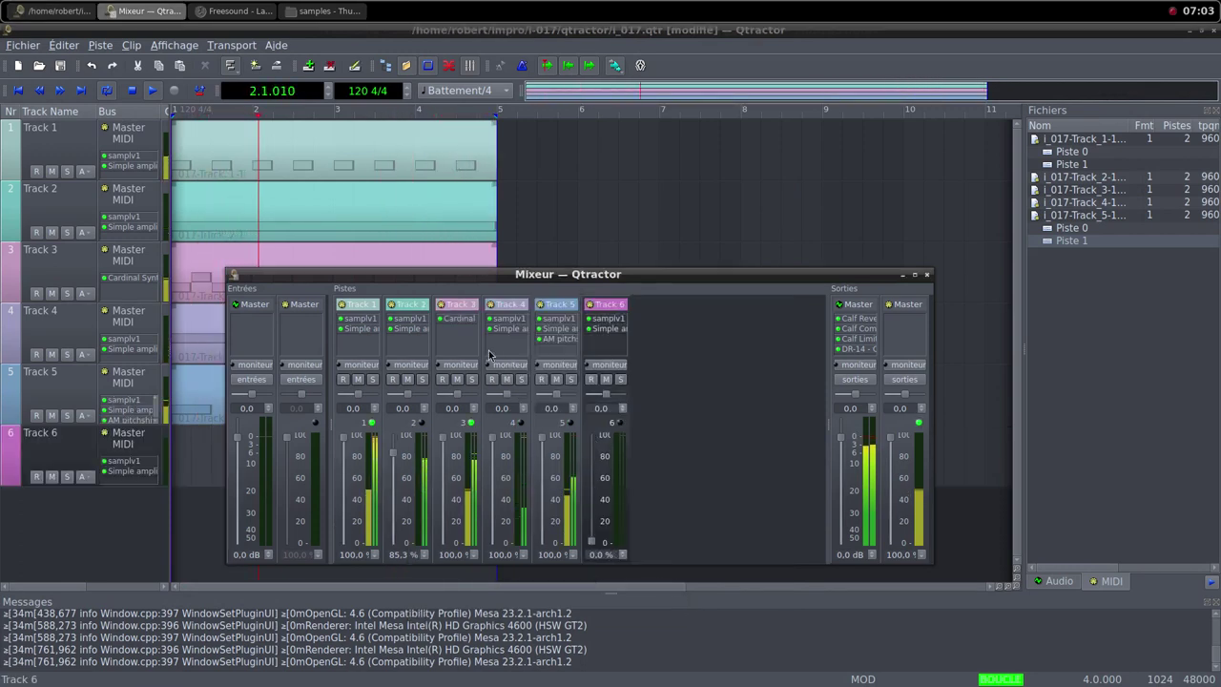
Create a new MIDI clip on Track 6 in the main window and maximize its piano-roll editor
key(alt+Tab)
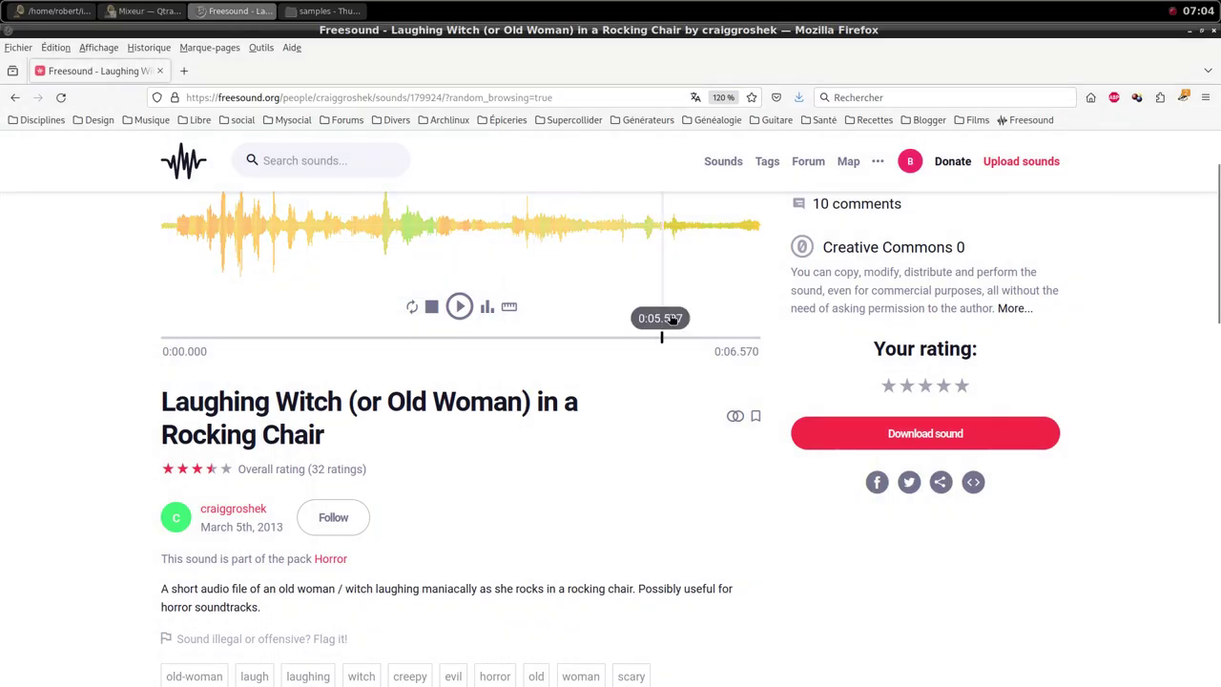
click(59, 9)
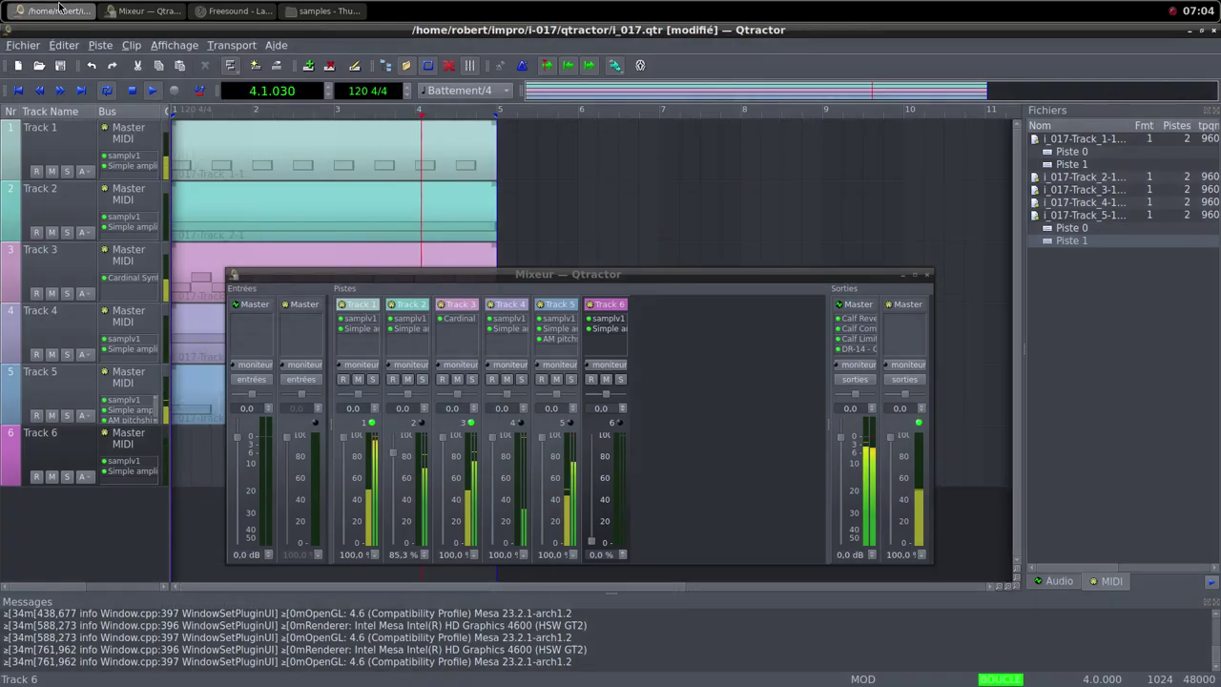
right_click(203, 449)
mouse_move(248, 443)
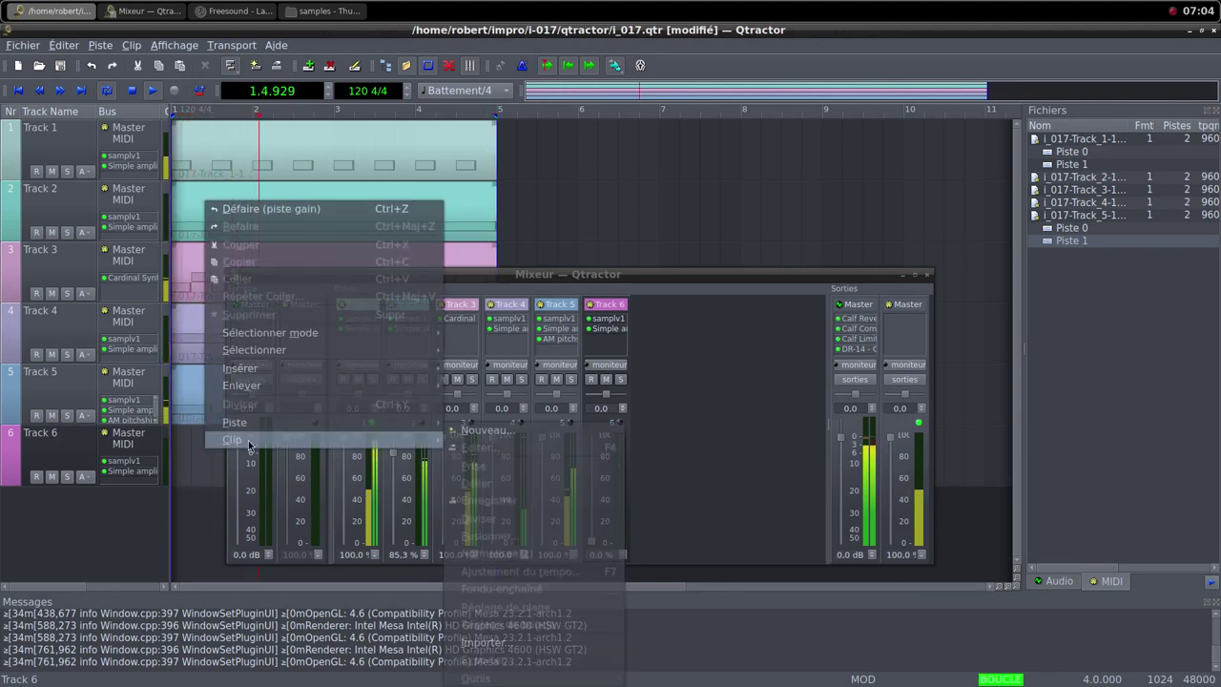
click(487, 430)
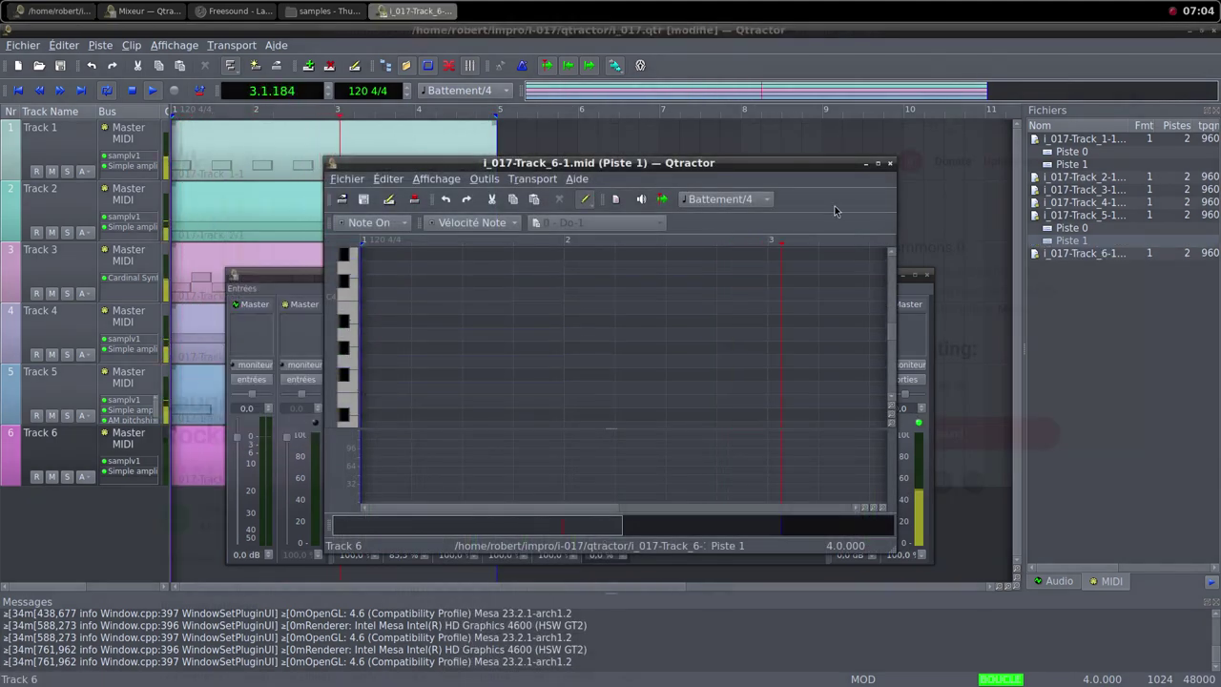
click(879, 164)
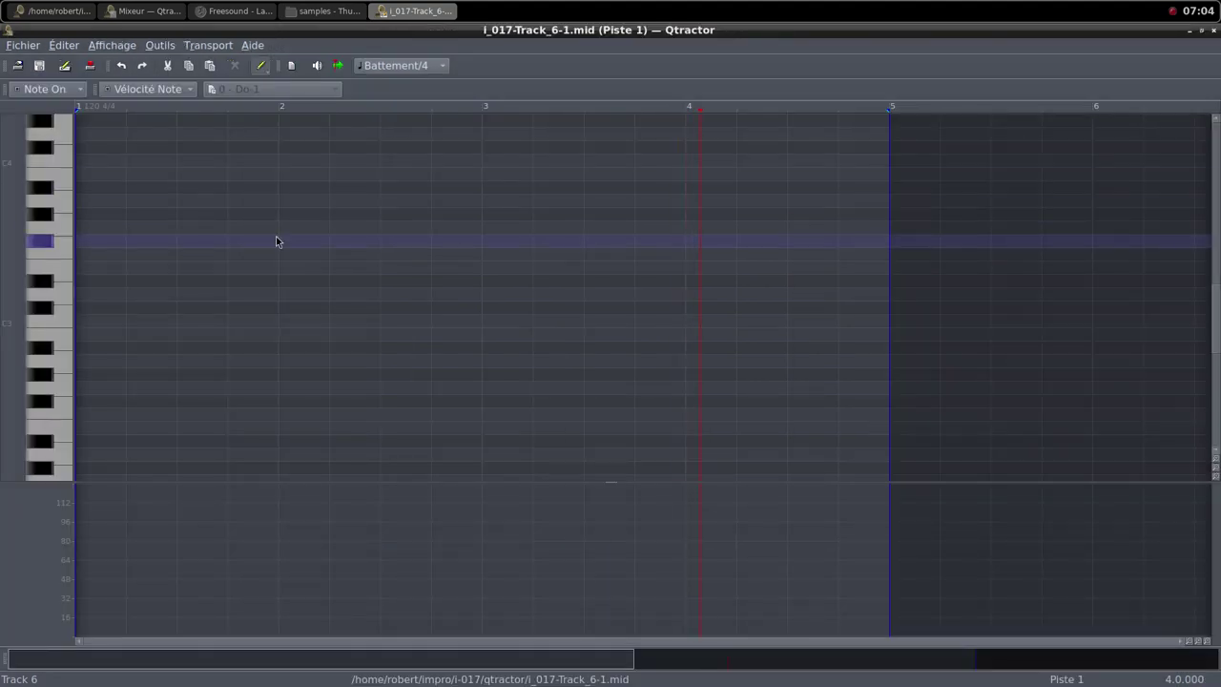
Fill Track 6's four-bar clip with two sustained C4 notes of about two bars each and close the piano-roll editor
mouse_move(76, 162)
mouse_down()
mouse_move(547, 162)
mouse_move(532, 162)
mouse_up()
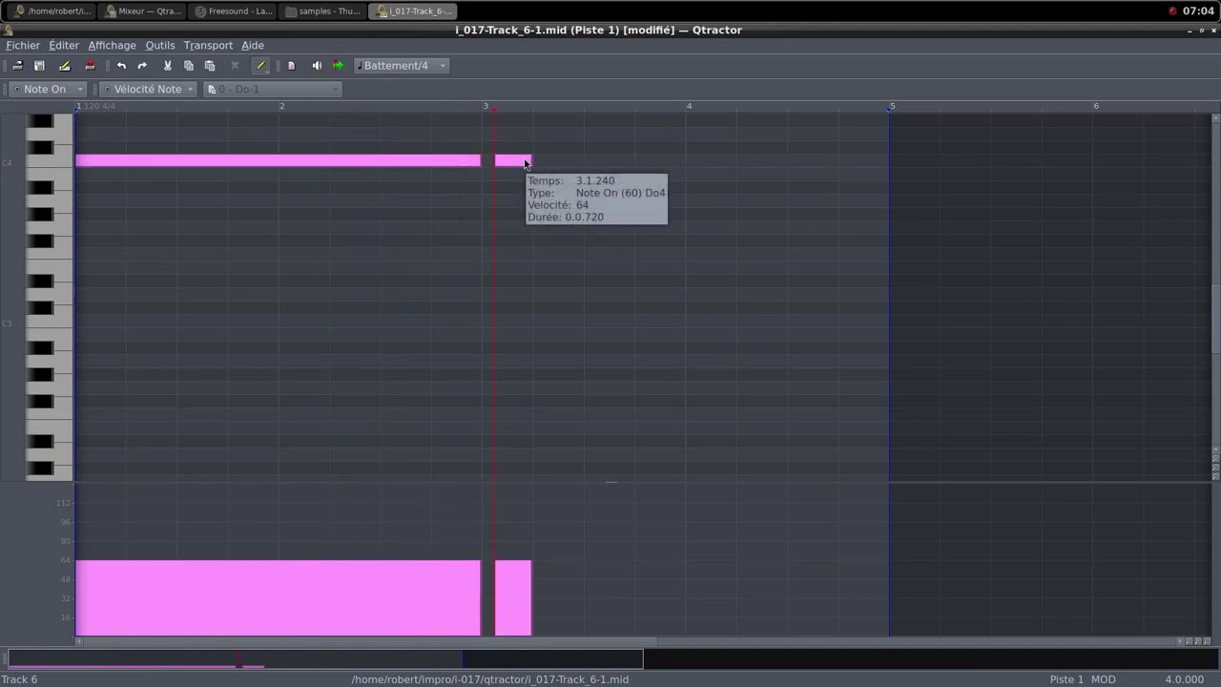
key(ctrl+z)
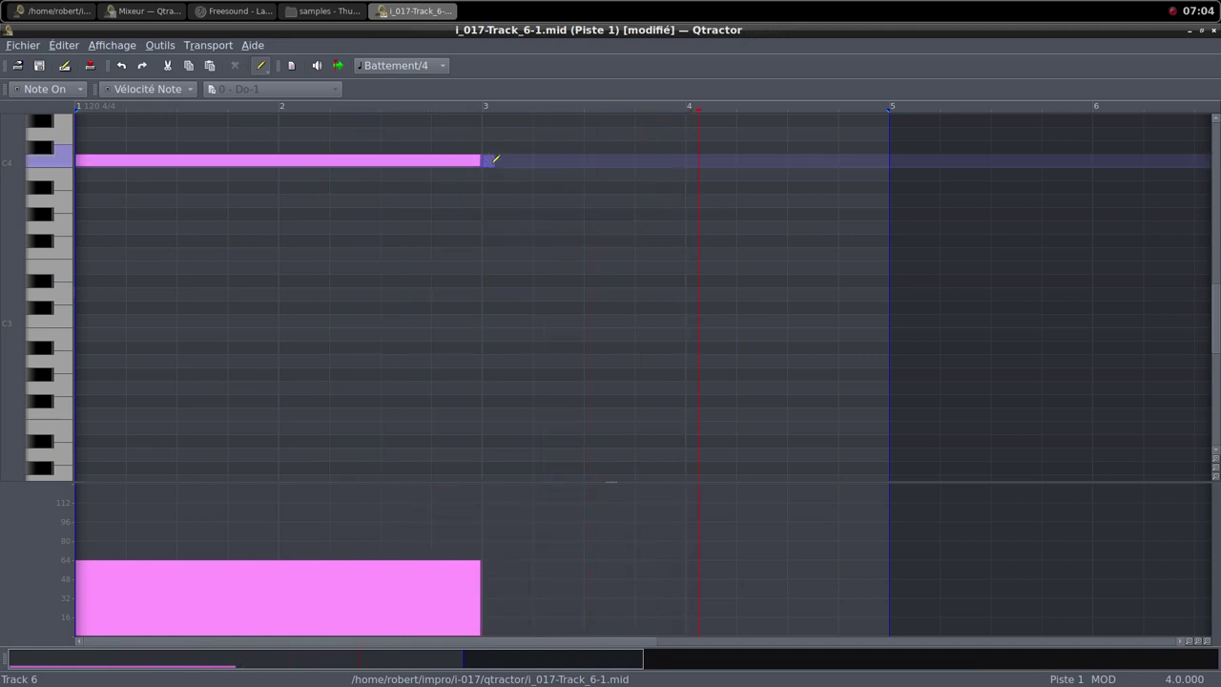
drag(495, 160, 888, 160)
click(1202, 31)
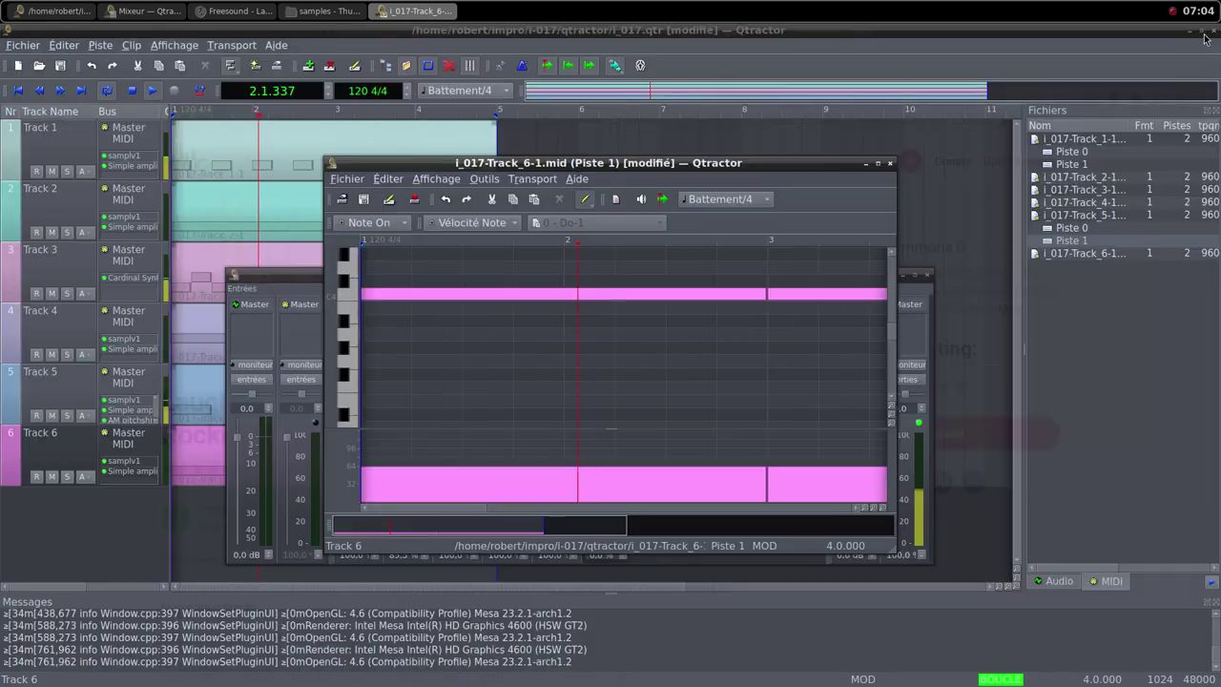
click(890, 163)
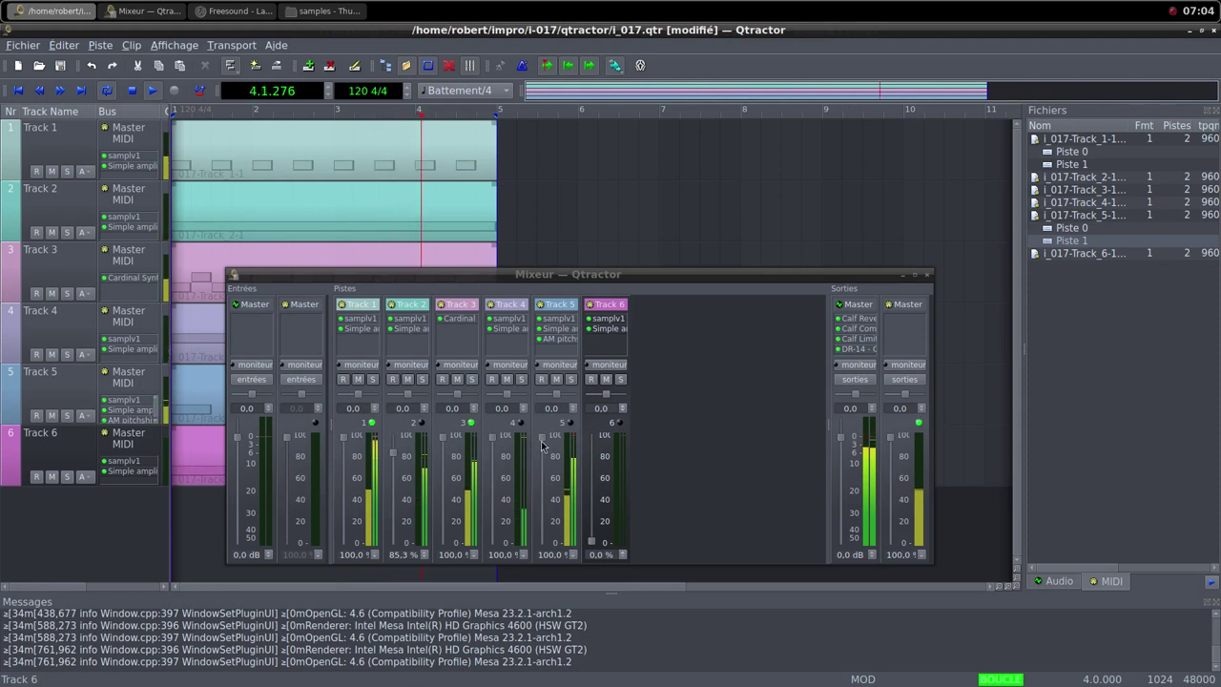
Lower the mixer volumes of Tracks 5, 4, 2 and 1 to 0 %
drag(542, 439, 542, 544)
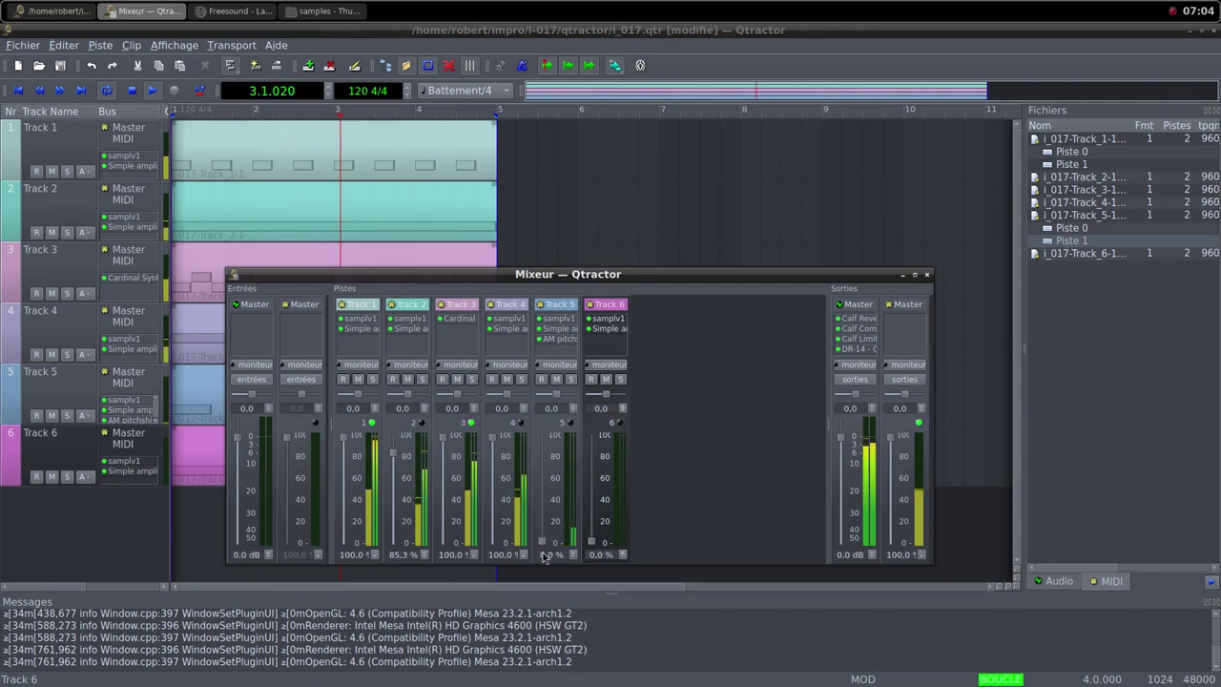
drag(491, 440, 497, 537)
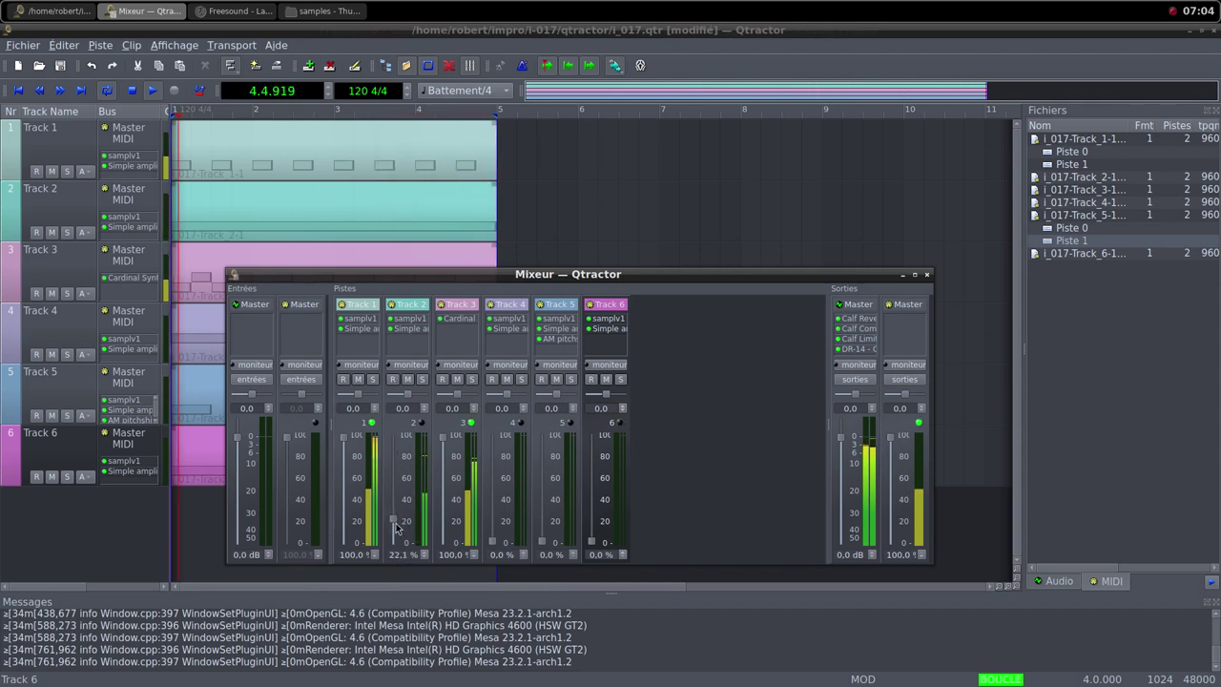
drag(398, 527, 398, 567)
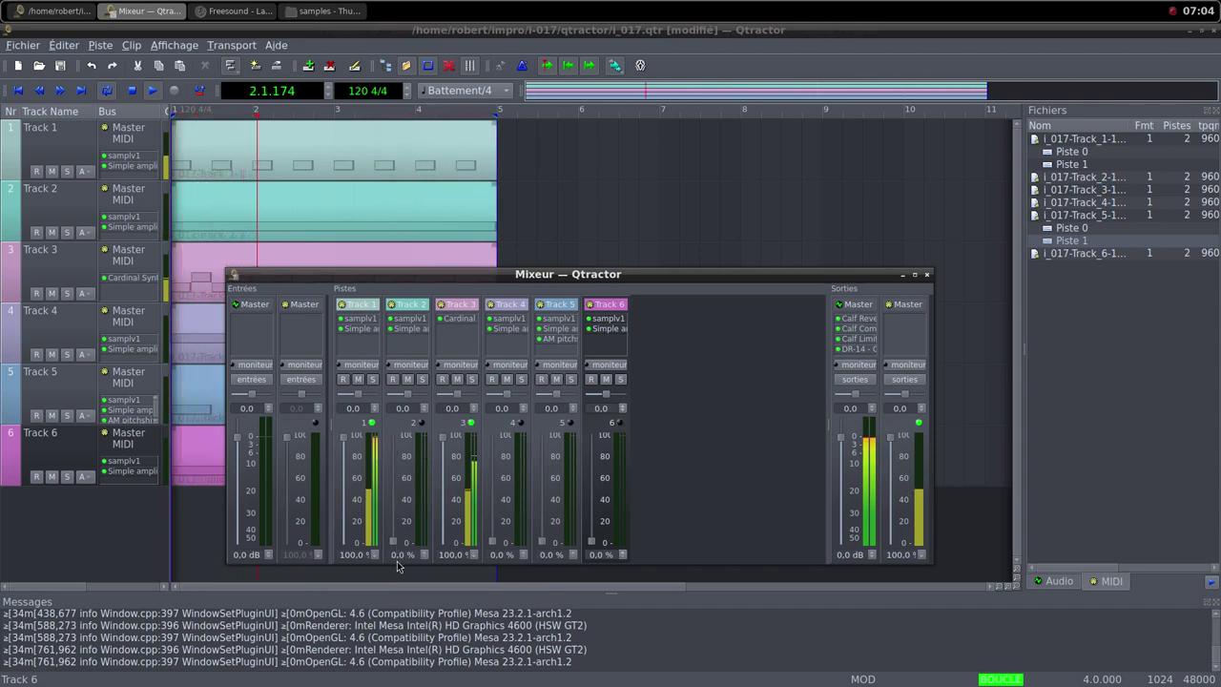
drag(355, 456, 357, 541)
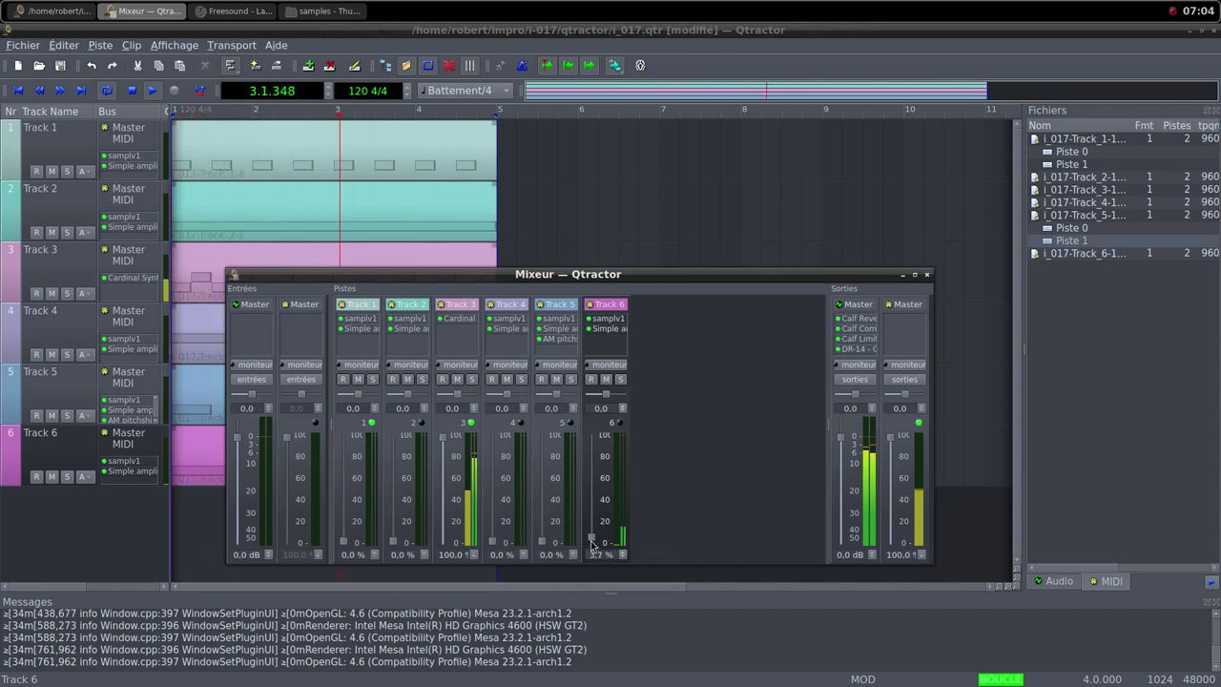
Turn the Host Audio level in Track 3's Cardinal Synth all the way down and close the synth window
double_click(453, 317)
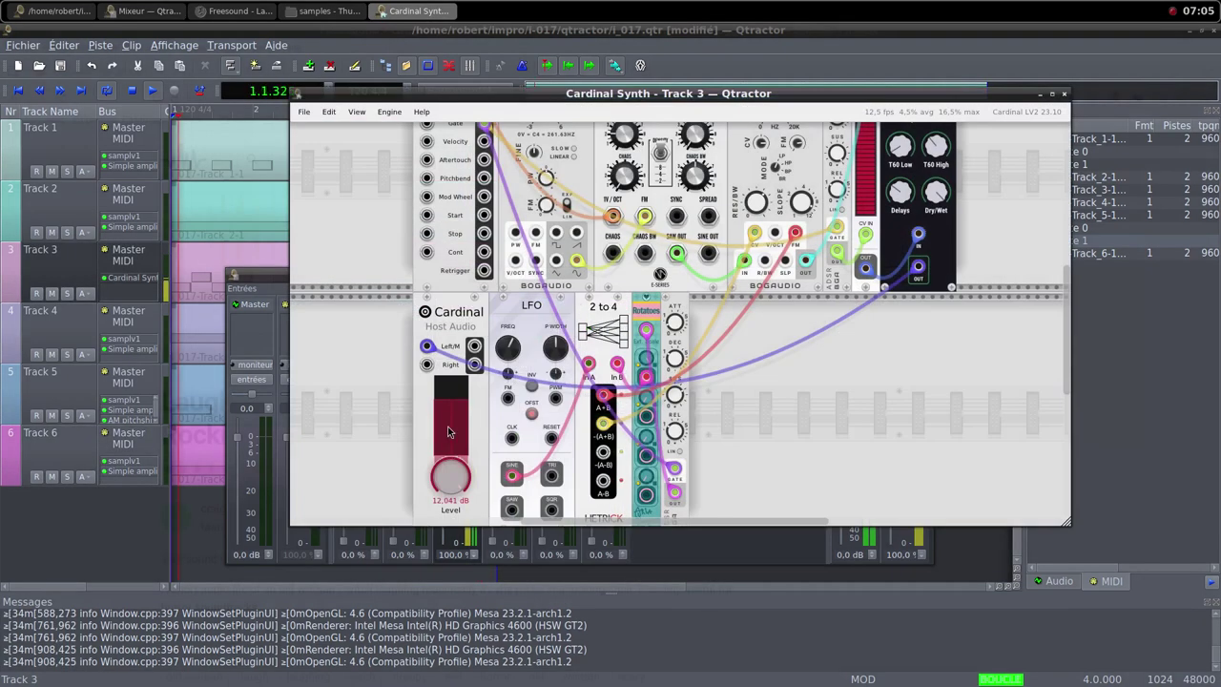
drag(450, 475, 436, 573)
drag(452, 472, 442, 533)
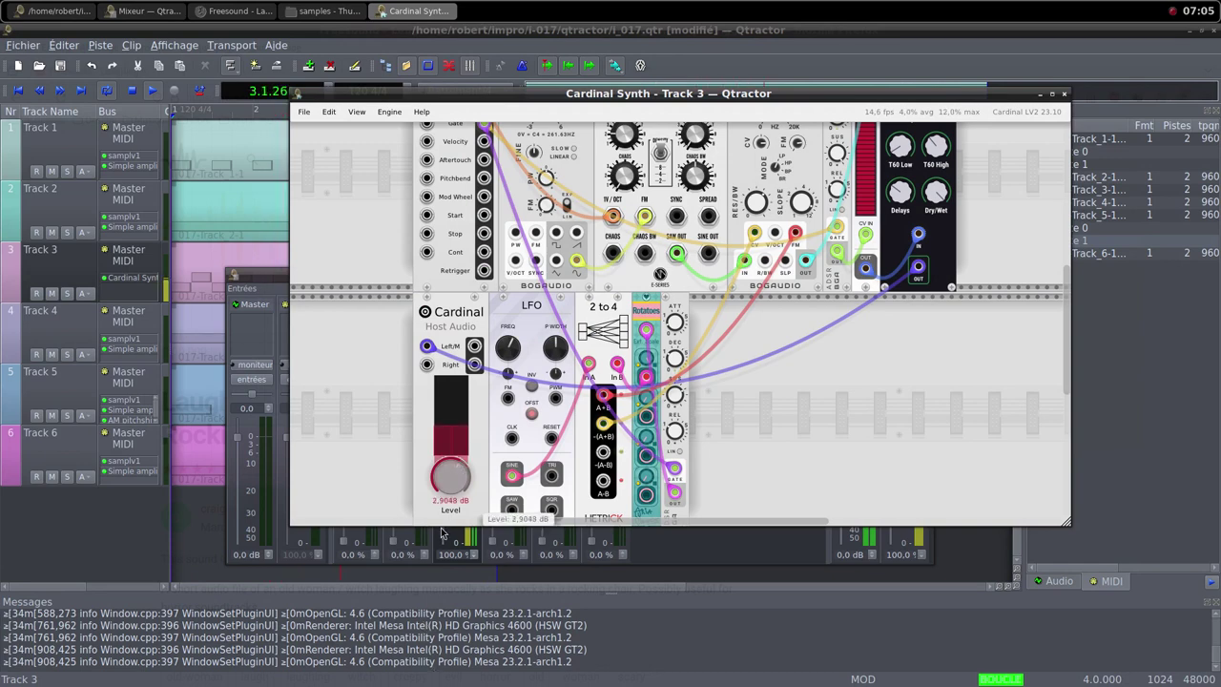
drag(427, 624, 457, 533)
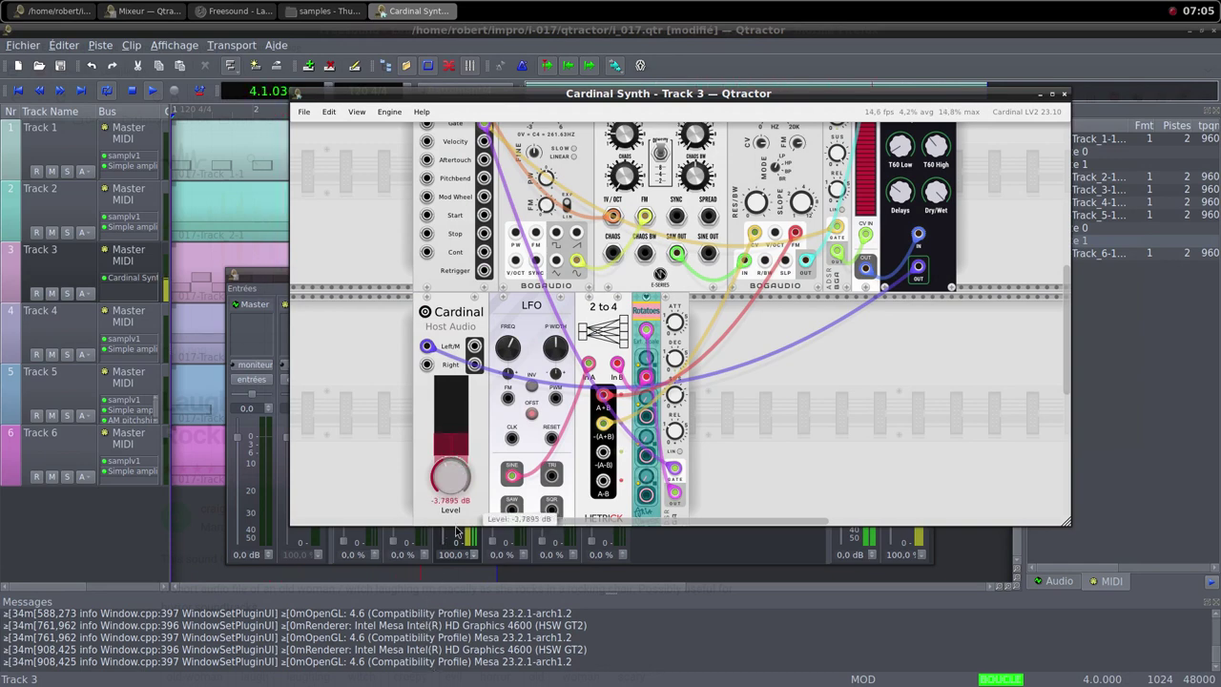
drag(462, 488, 445, 479)
drag(429, 547, 458, 630)
click(1065, 94)
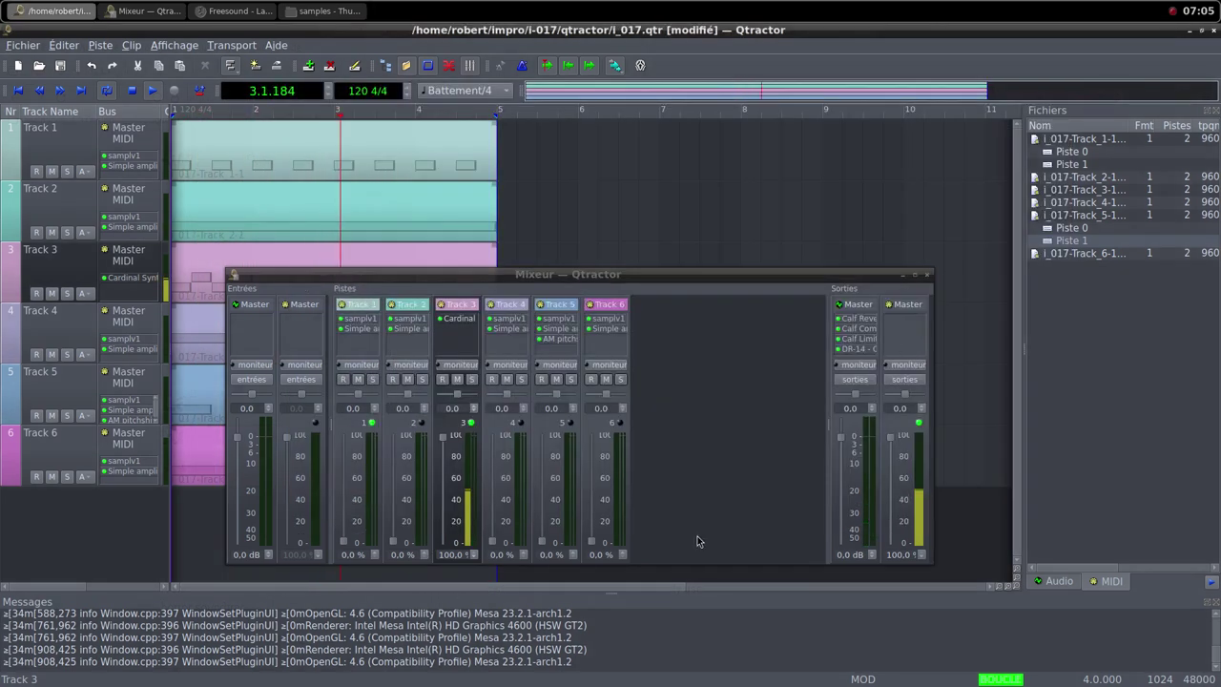
Raise Track 6's mixer volume to 100 %, set its Simple amplifier gain to 11.844 dB and close the amplifier
click(588, 548)
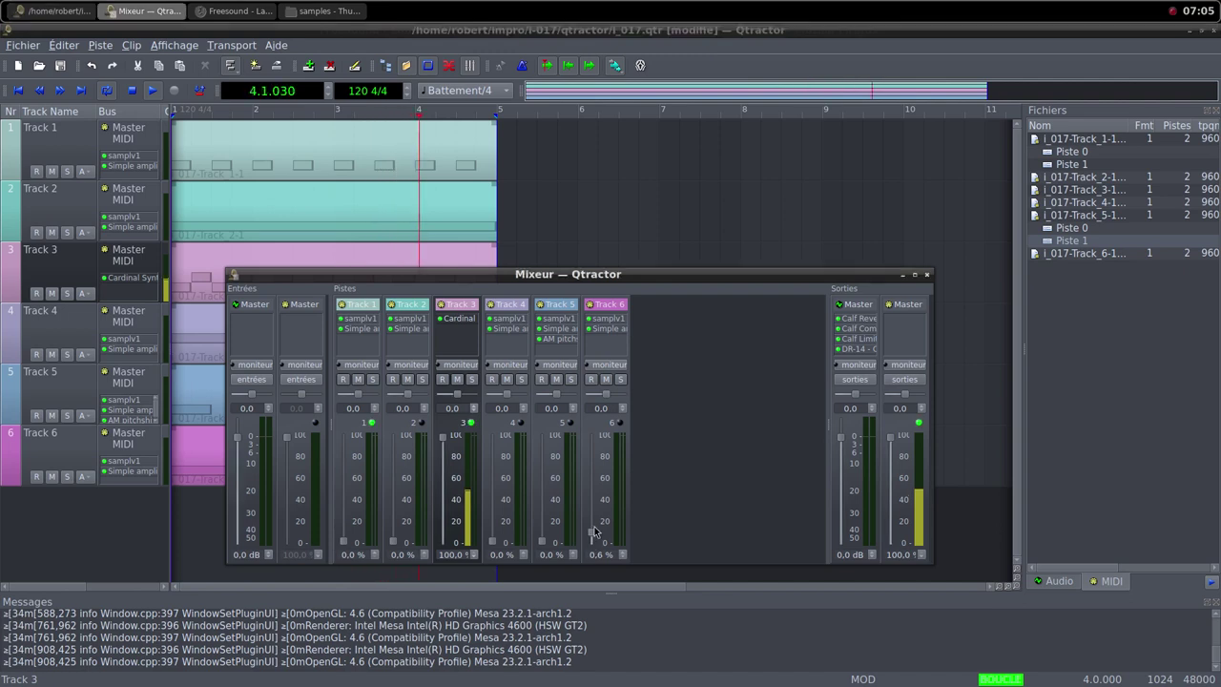
drag(593, 531, 602, 440)
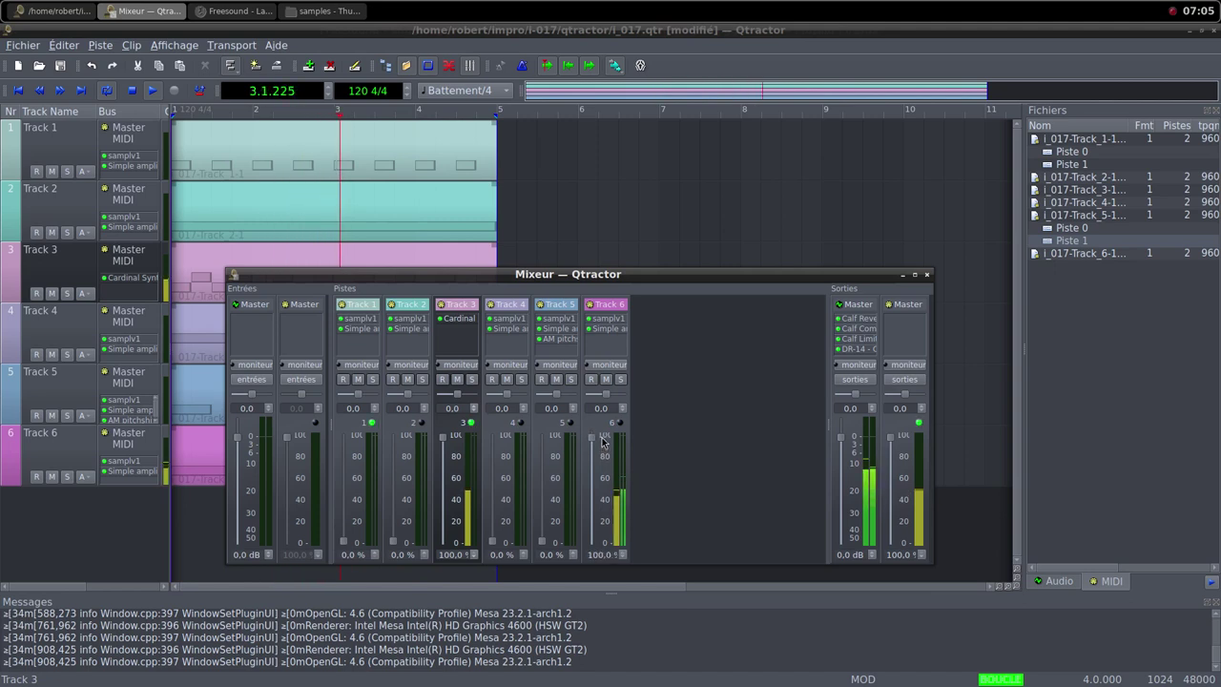
double_click(610, 329)
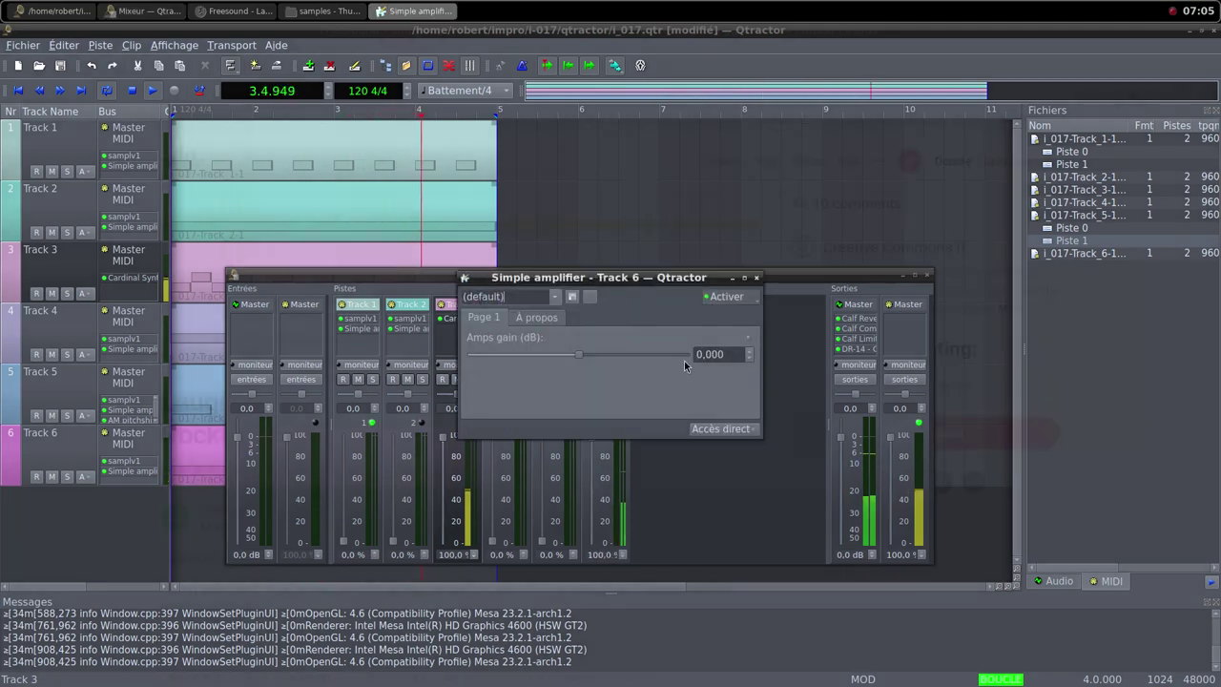
drag(667, 278, 873, 299)
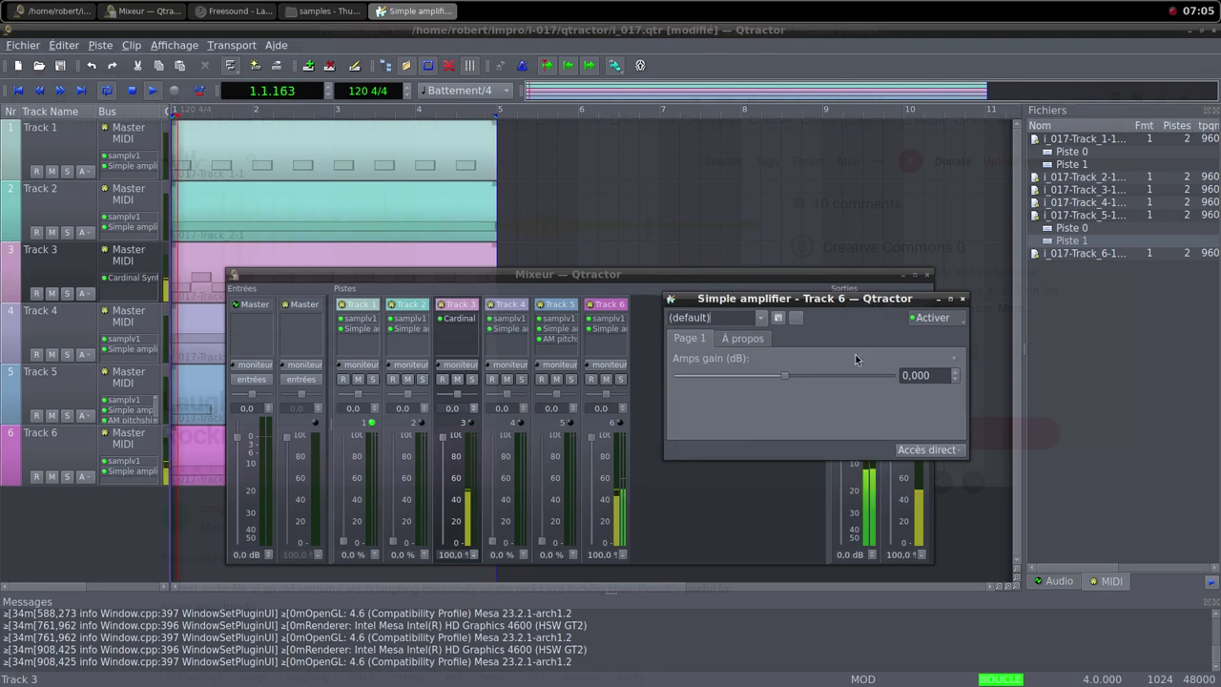
drag(789, 376, 807, 377)
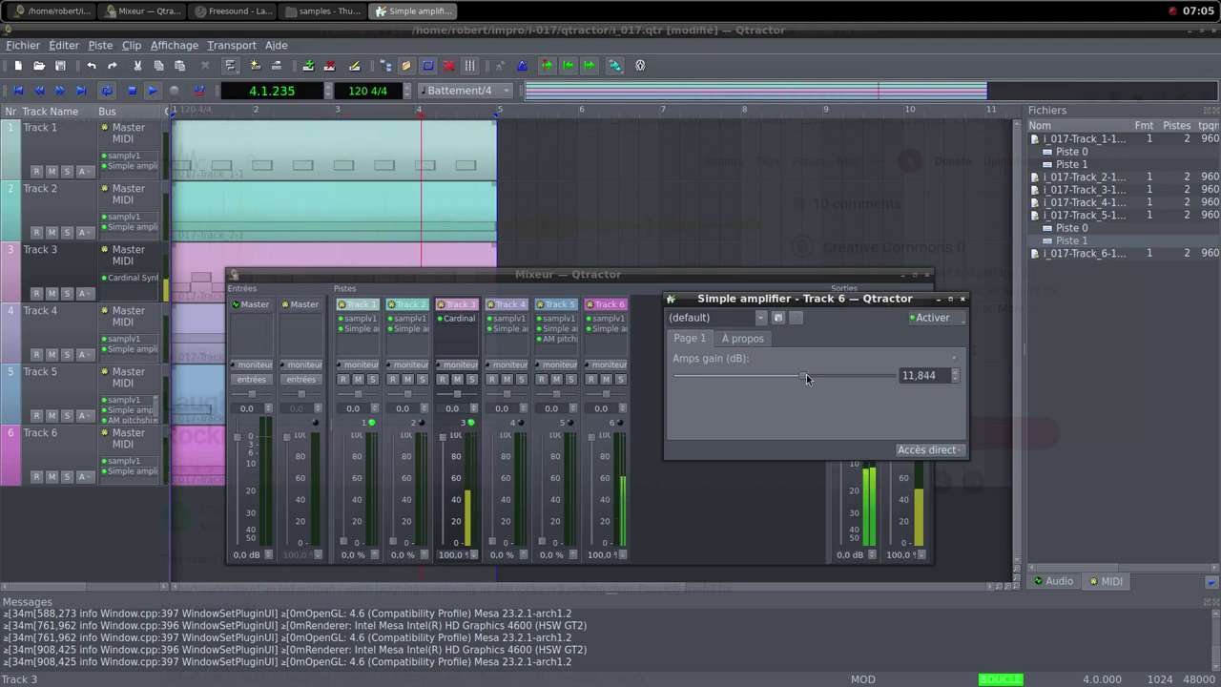
click(963, 300)
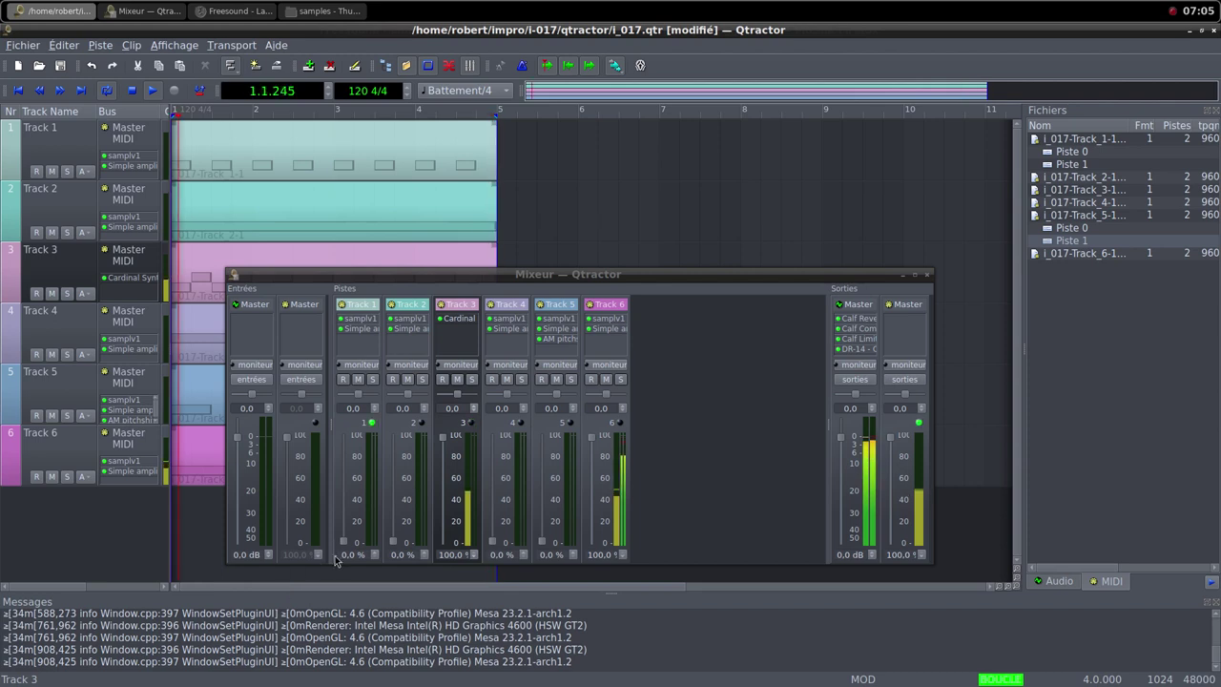
Raise the mixer volumes of Track 2 to 85.9 %, Tracks 1 and 4 to 100 %, and Track 5 to 98.8 %
drag(393, 541, 381, 487)
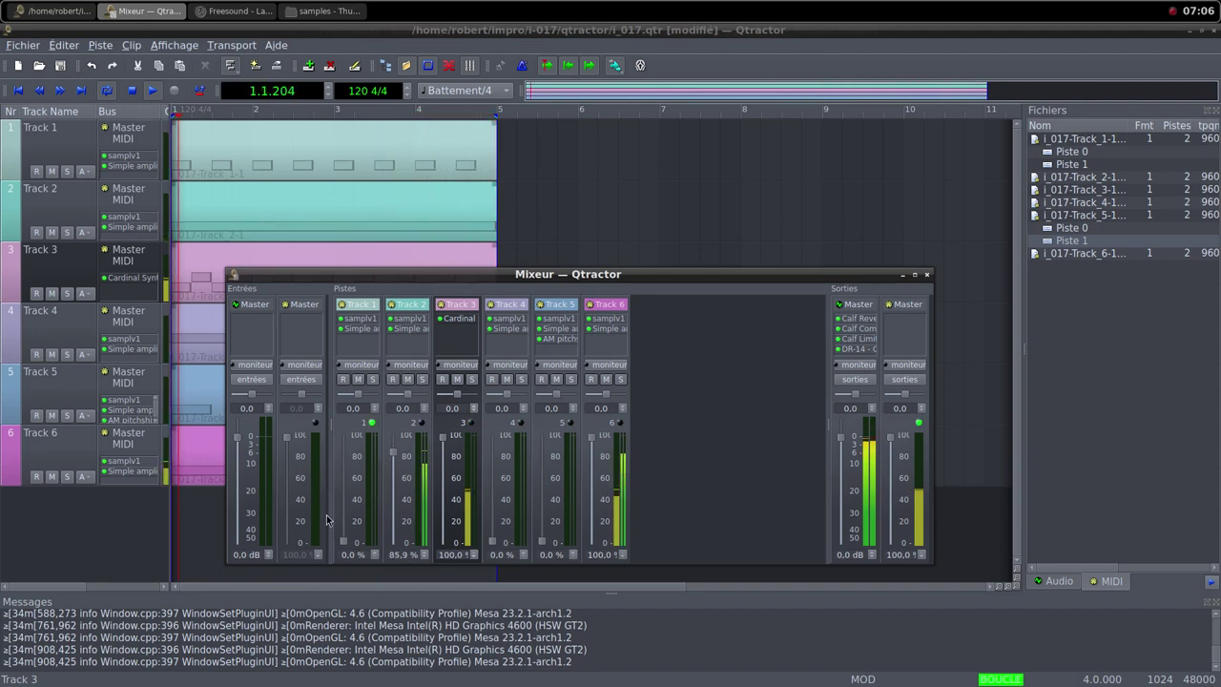
drag(344, 543, 340, 435)
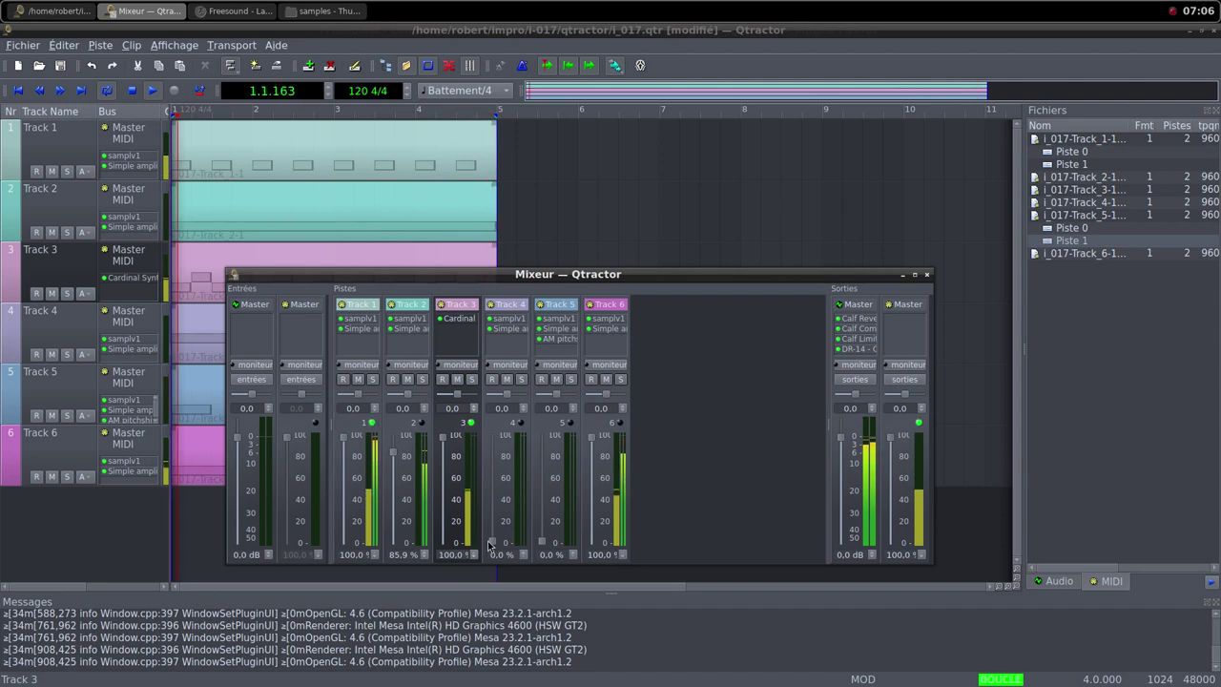
drag(488, 545, 492, 435)
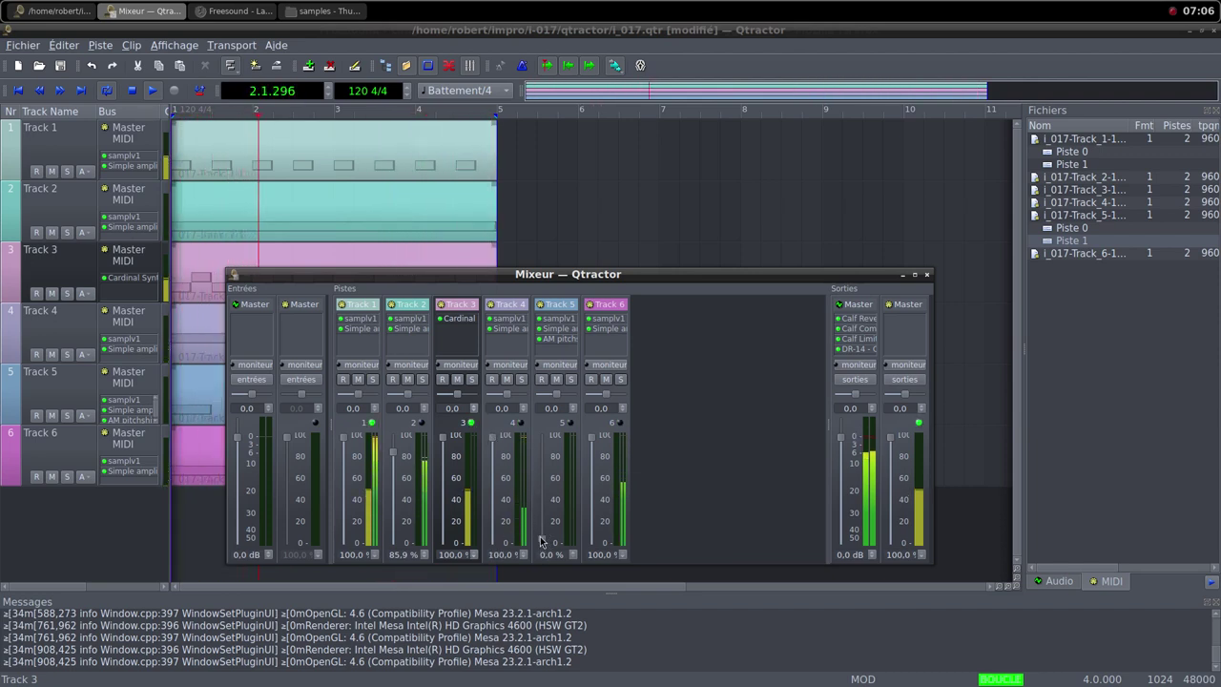
drag(541, 541, 534, 445)
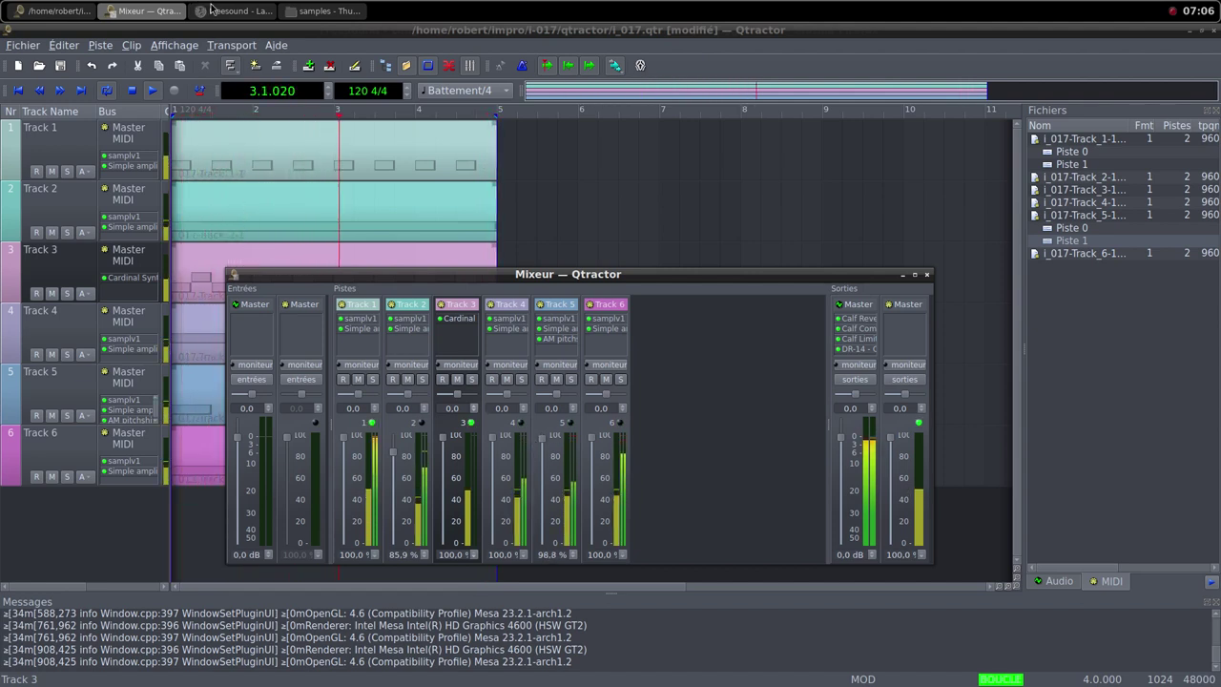
Switch to Freesound in Firefox, load another random sound and examine its description, tags and file details
click(227, 12)
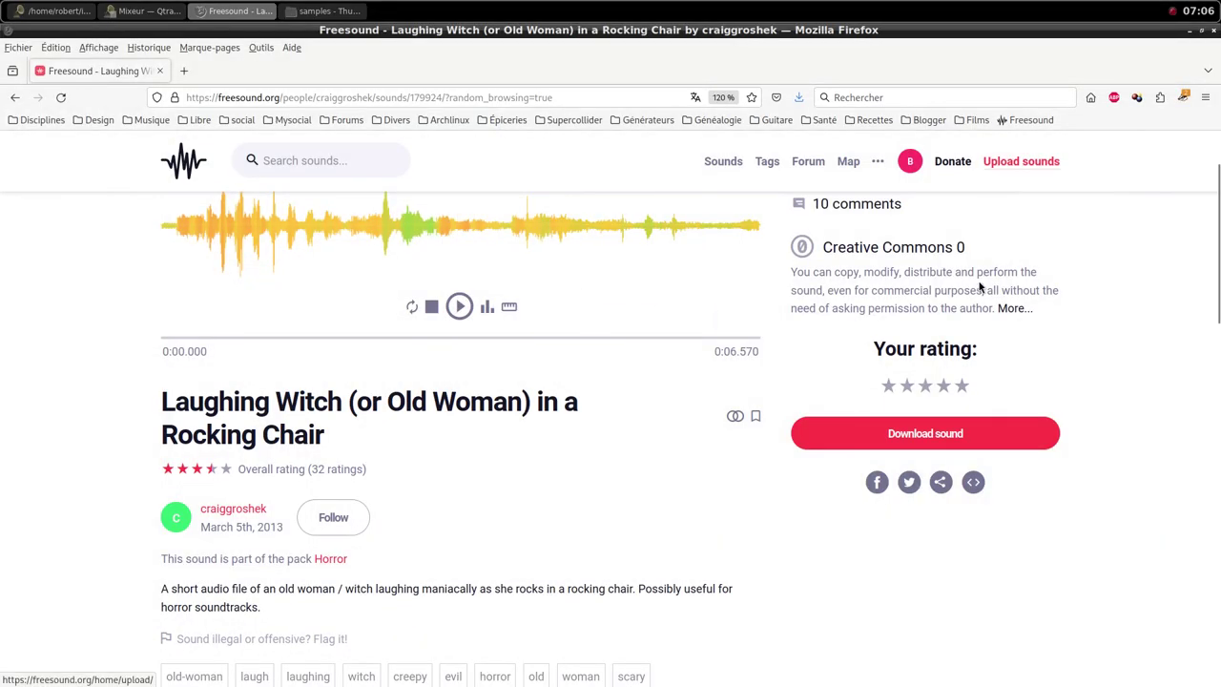
scroll(744, 306, up, 2)
click(918, 231)
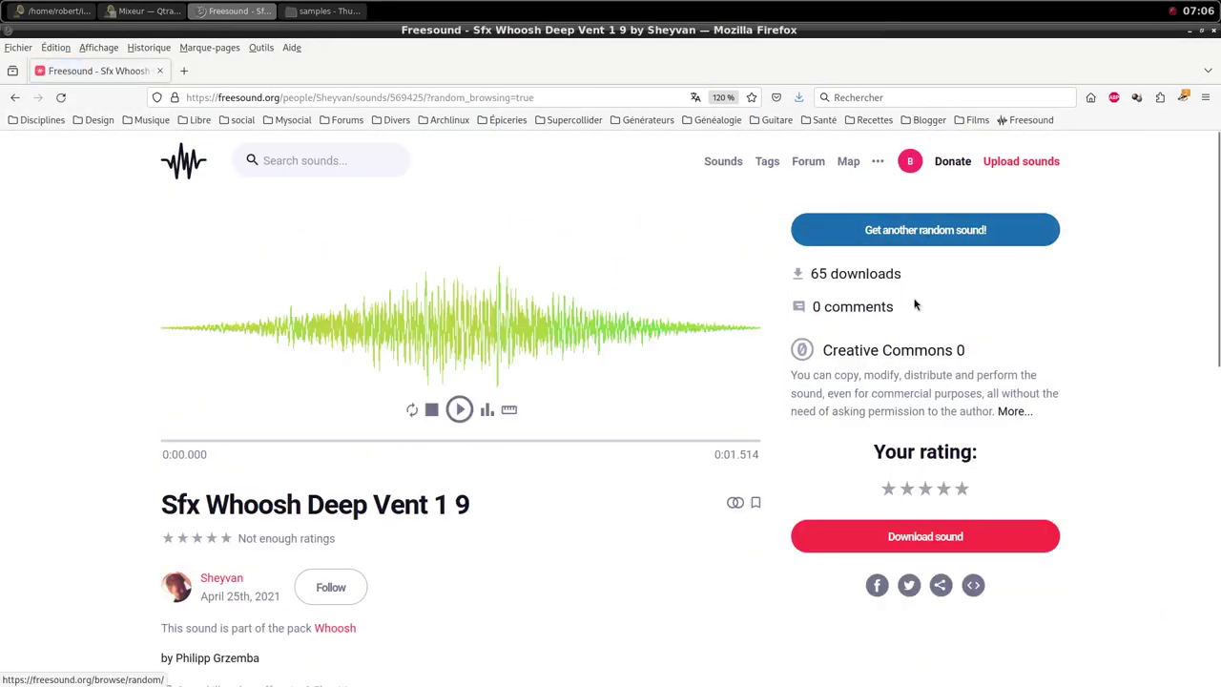
scroll(525, 525, down, 2)
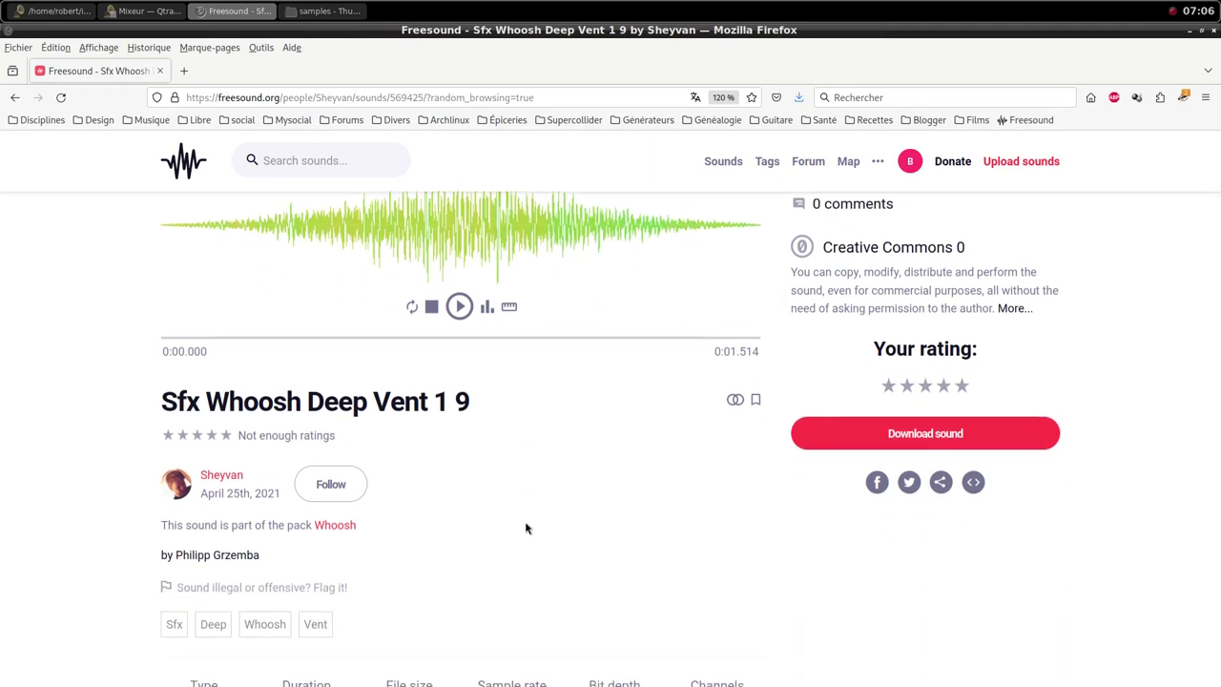
scroll(525, 523, down, 2)
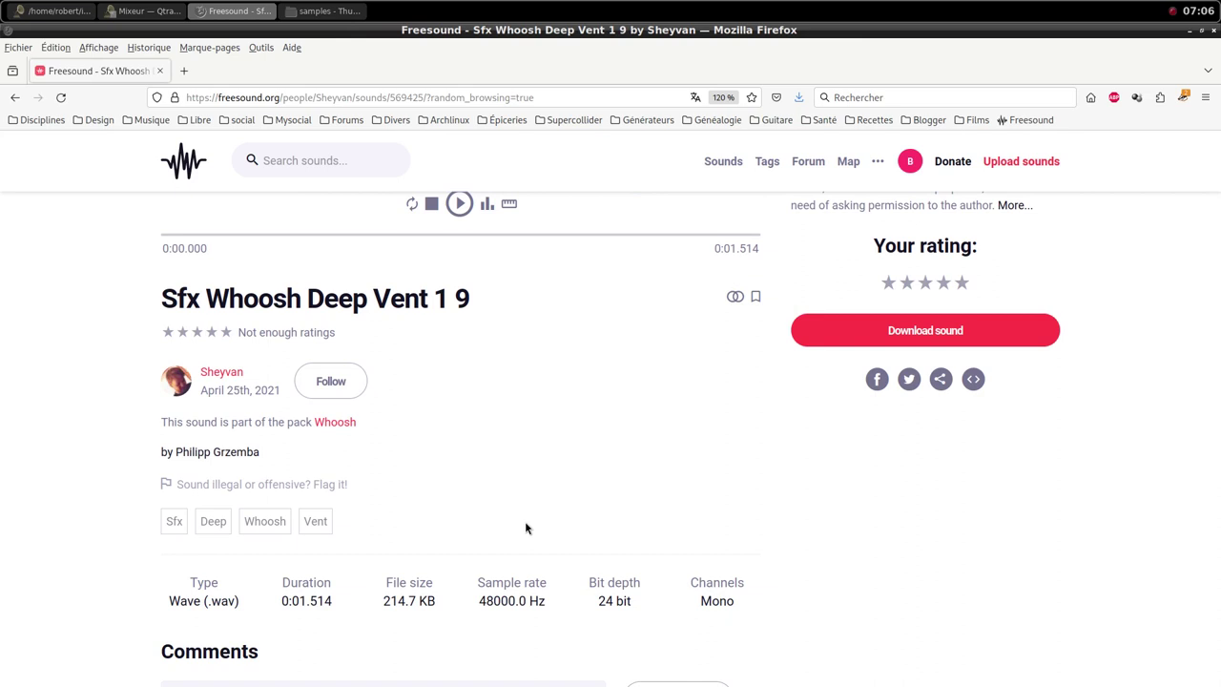
scroll(891, 531, up, 4)
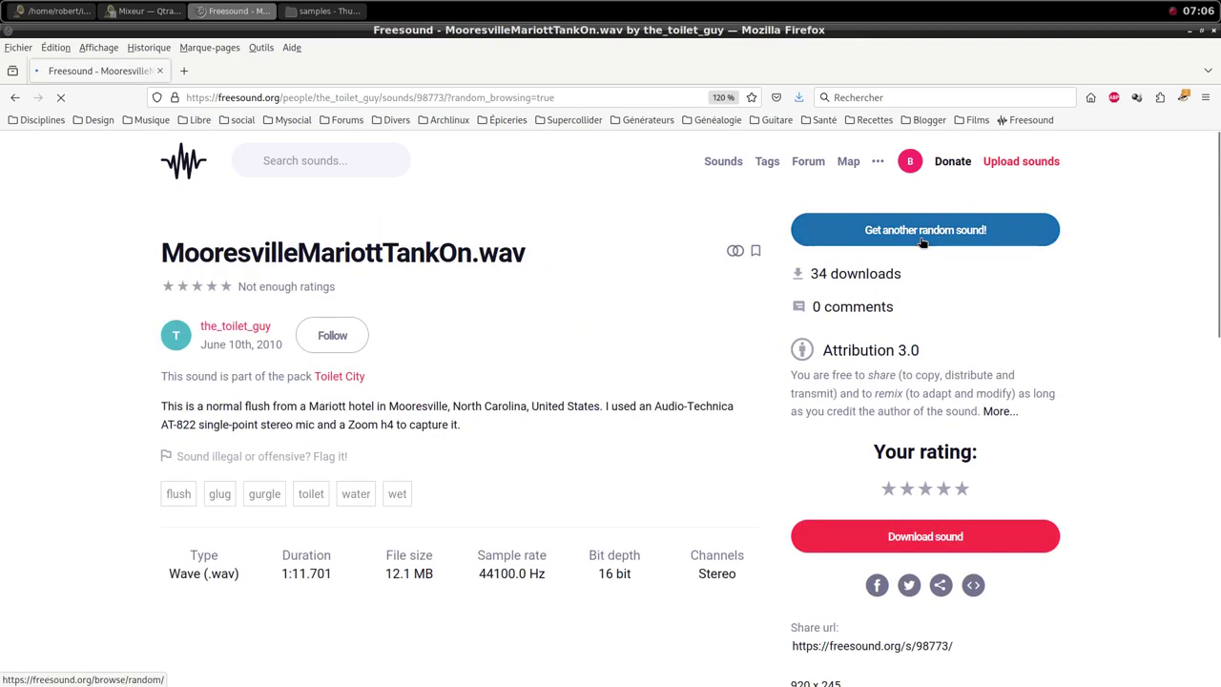
Skip the whoosh sample for another random sound and read its description, duration and format
click(922, 241)
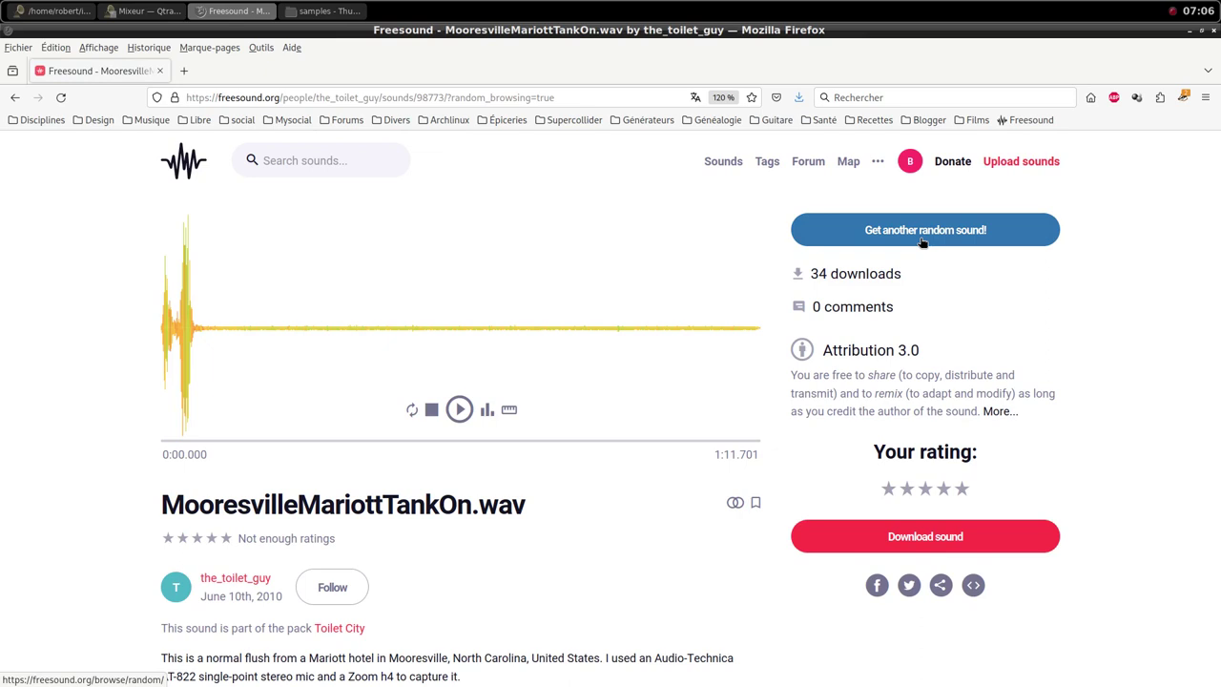
scroll(632, 491, down, 2)
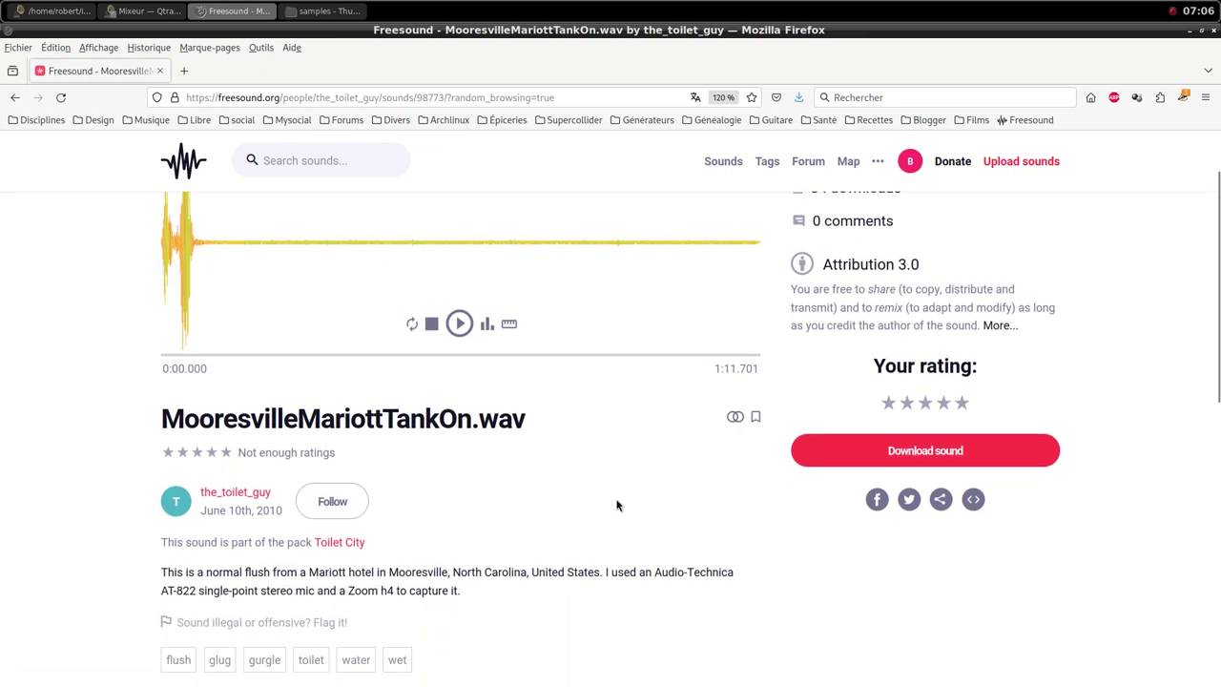
scroll(616, 505, down, 2)
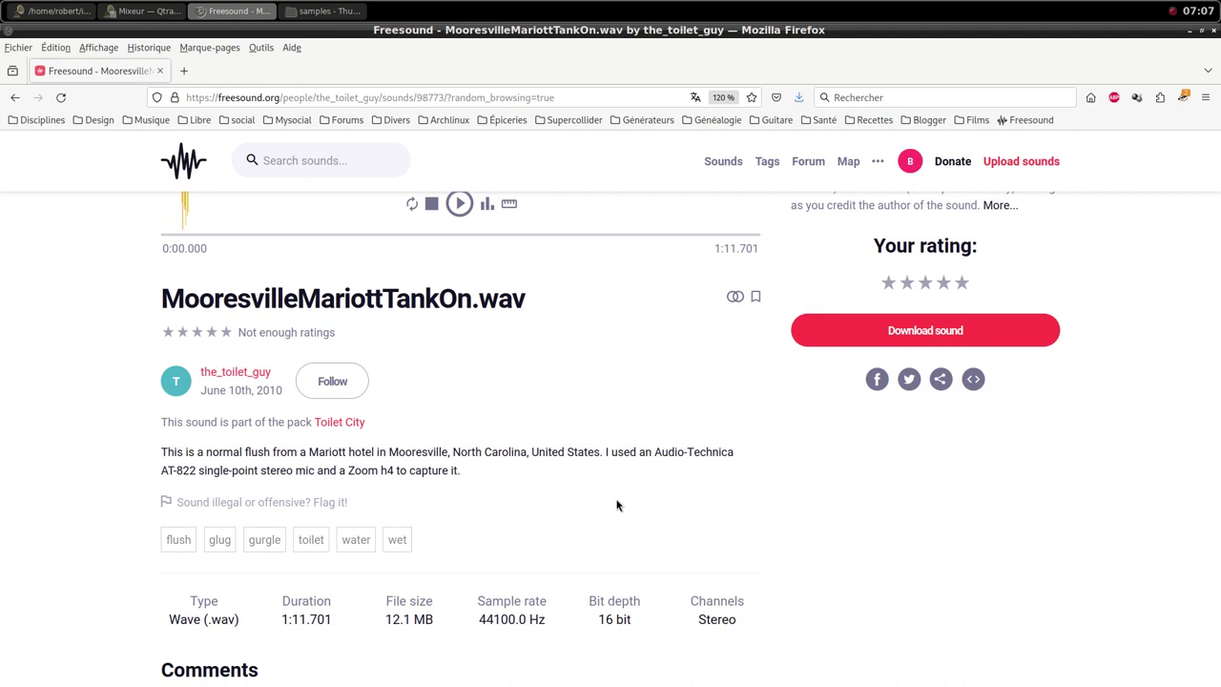
scroll(885, 380, up, 4)
Load another random Freesound sample and read its title, description, tags and duration
click(913, 244)
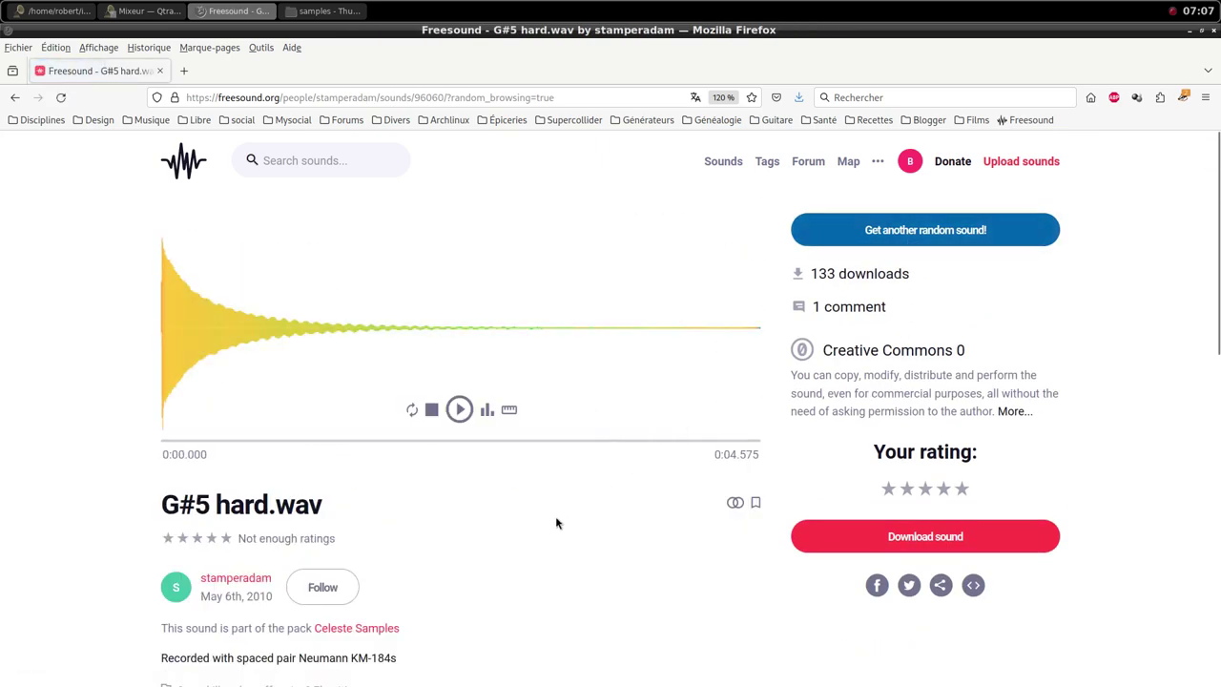
scroll(559, 521, down, 2)
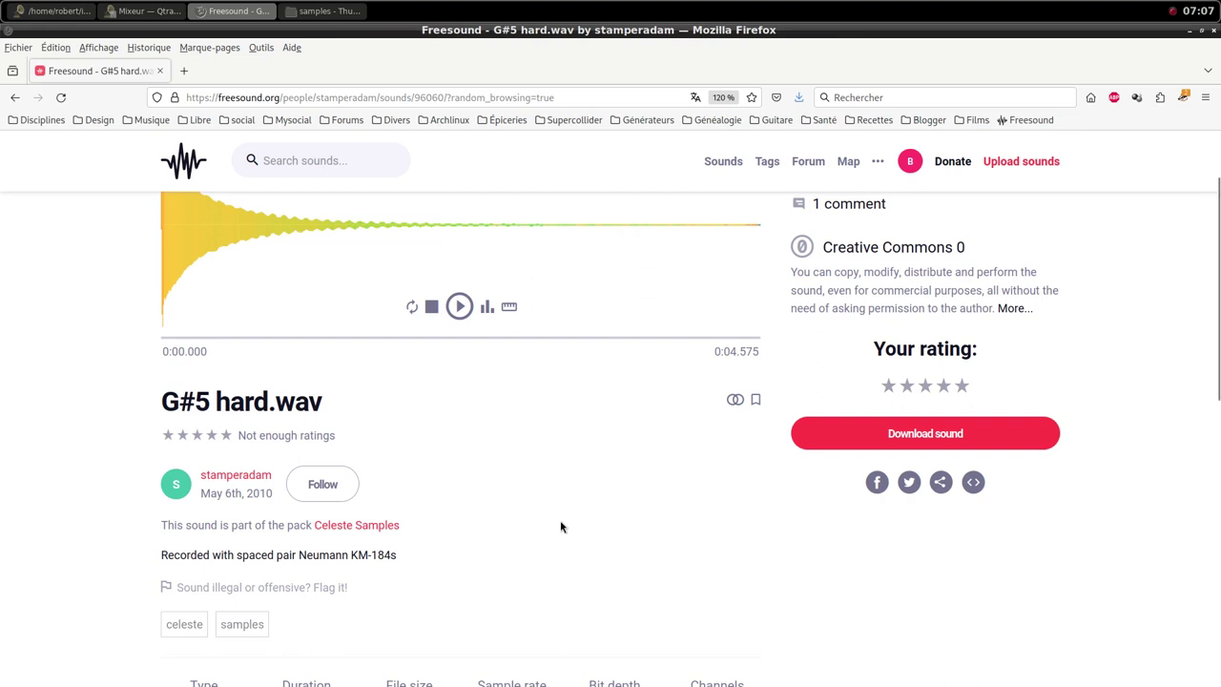
scroll(706, 502, up, 2)
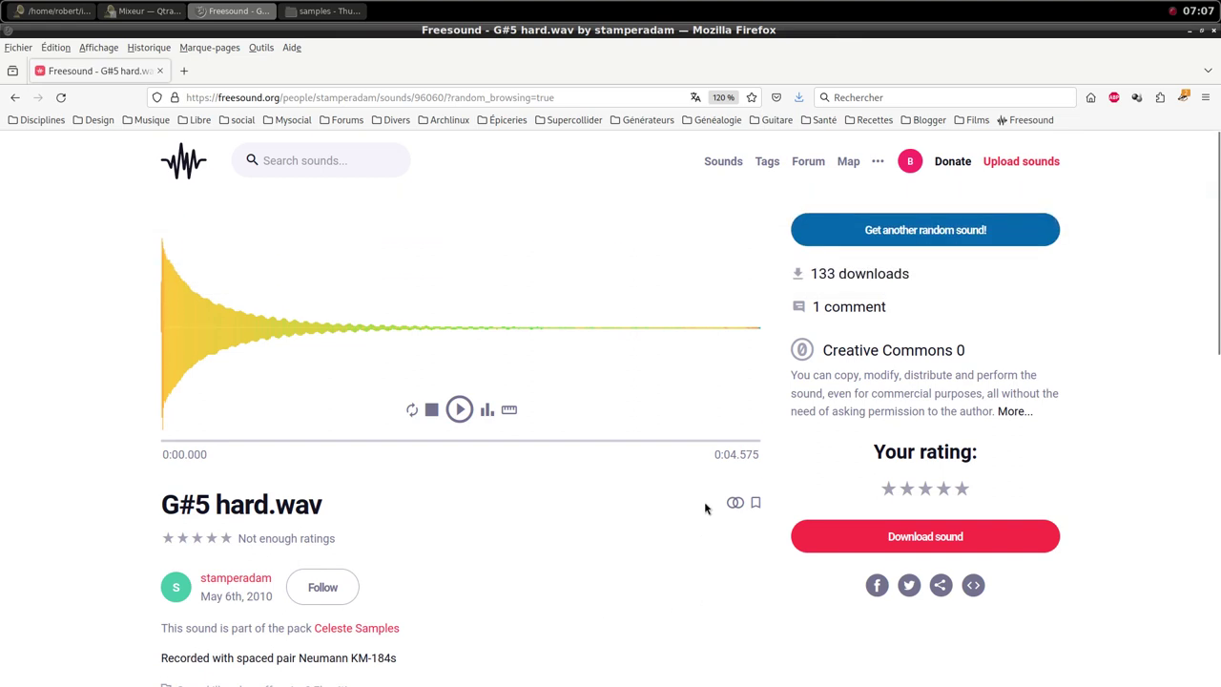
scroll(706, 509, down, 2)
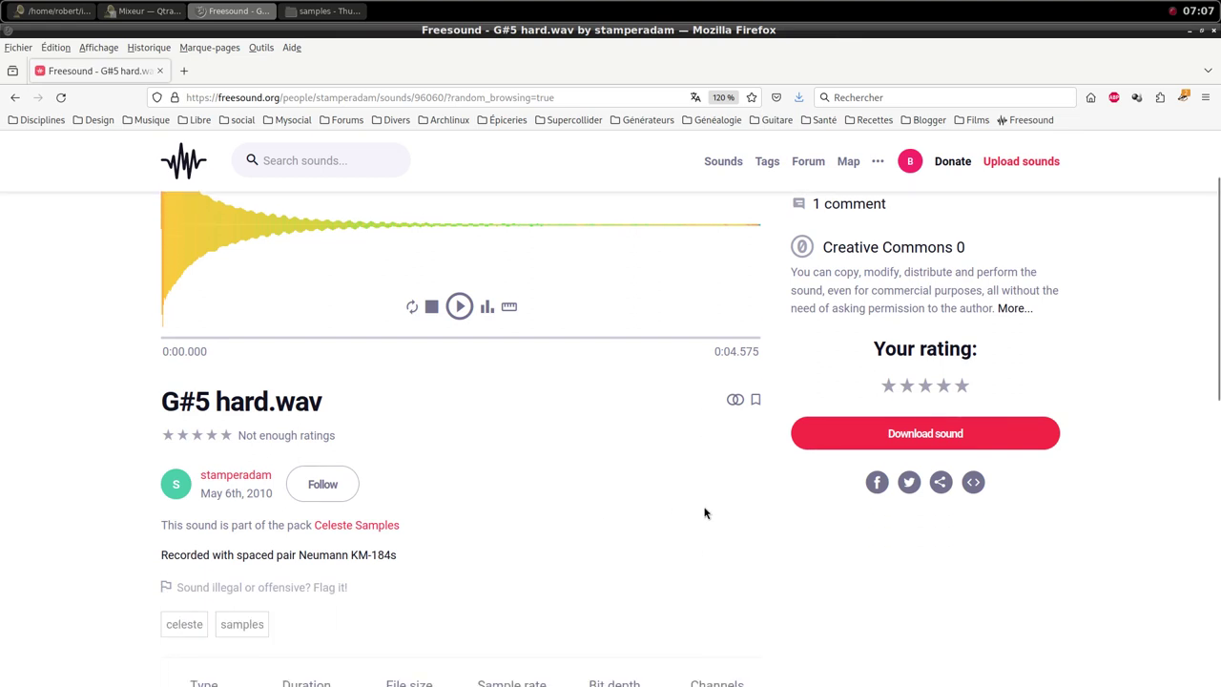
Download the G#5 hard.wav celeste sound as a WAV file into the i-017 samples folder
click(912, 478)
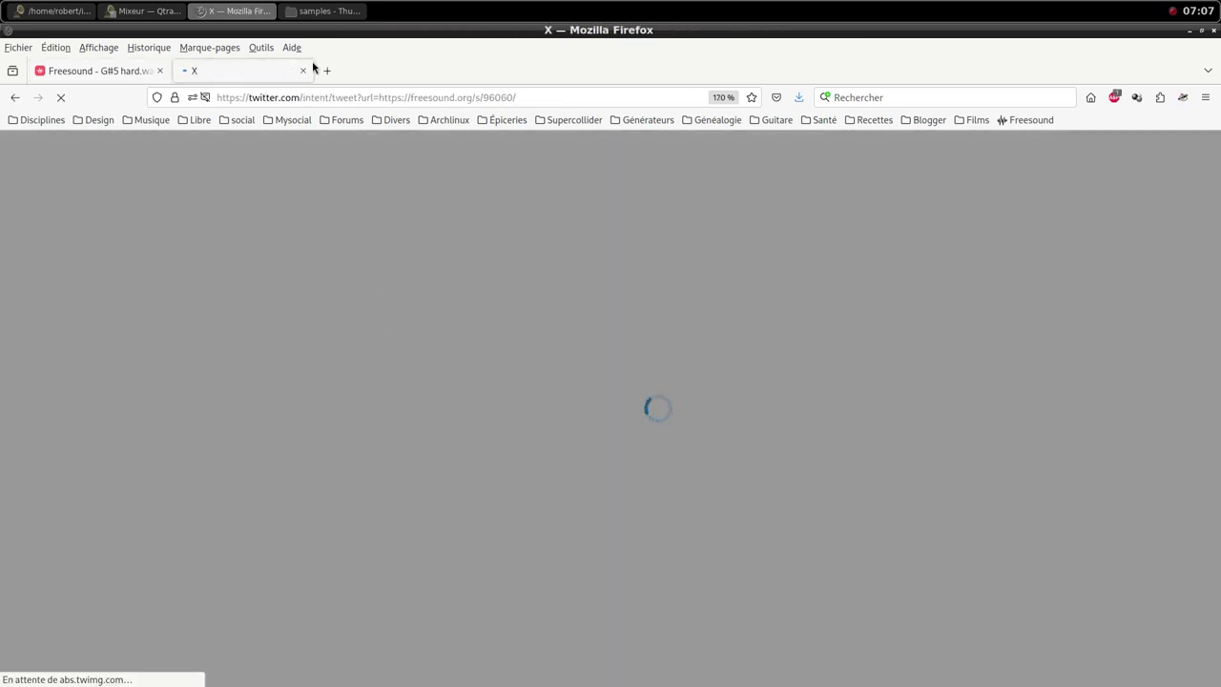
click(303, 70)
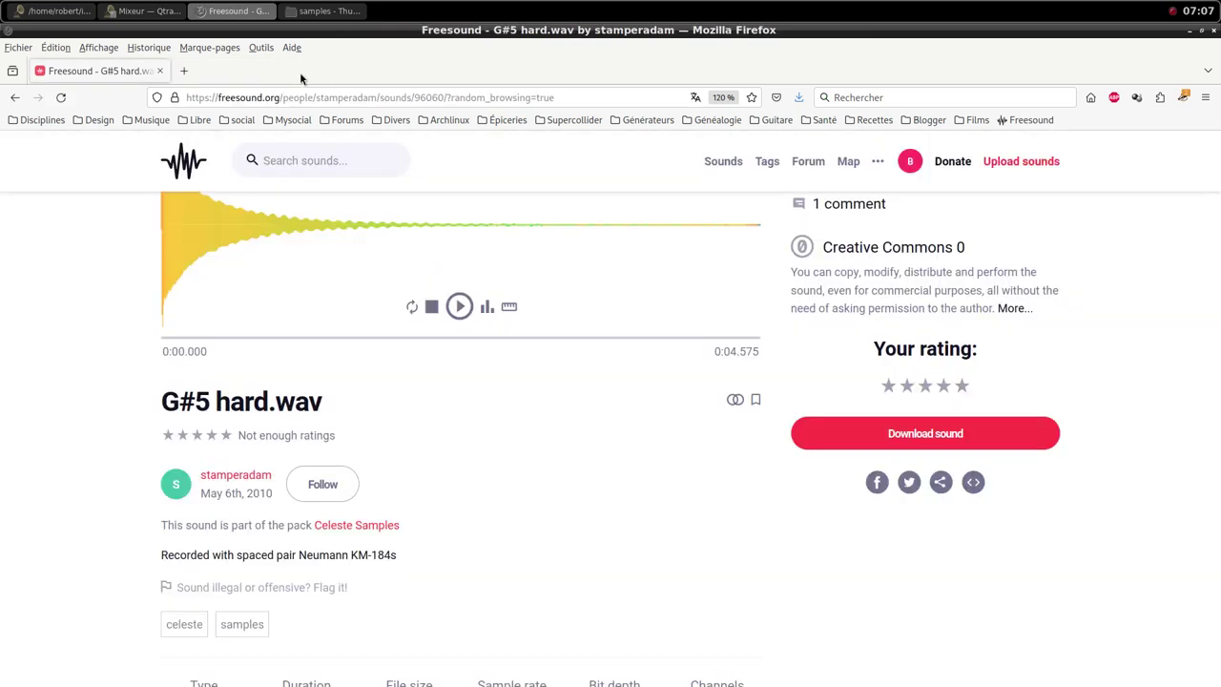
click(921, 435)
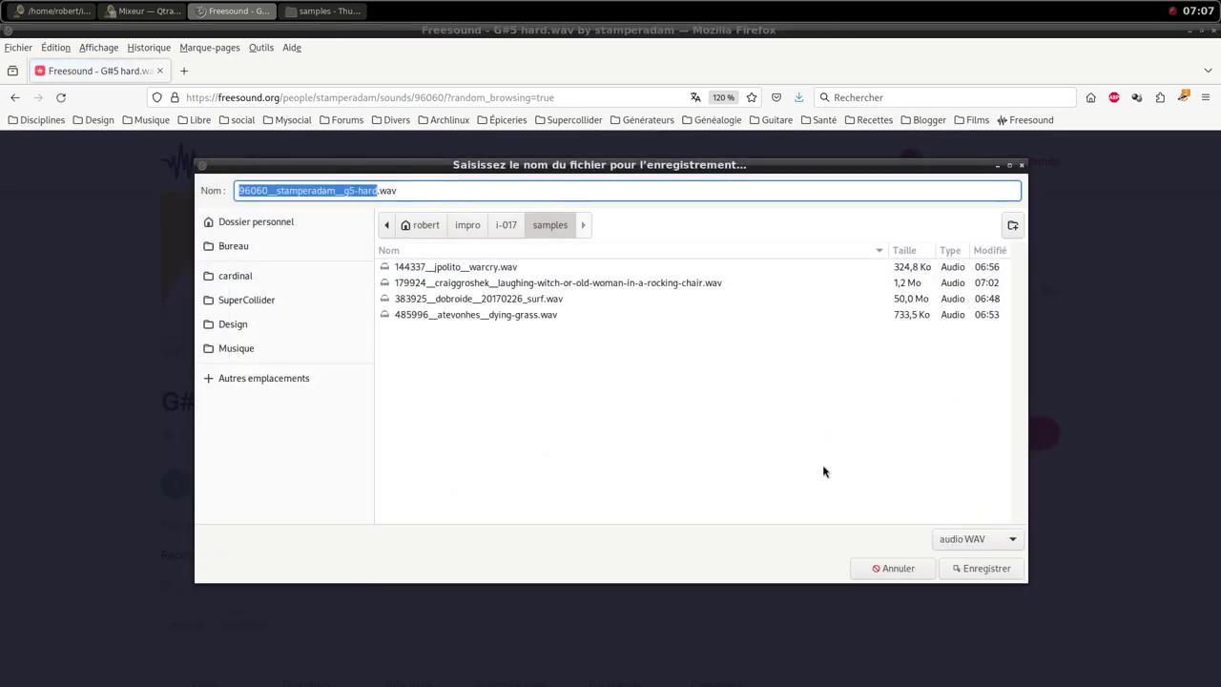
click(961, 569)
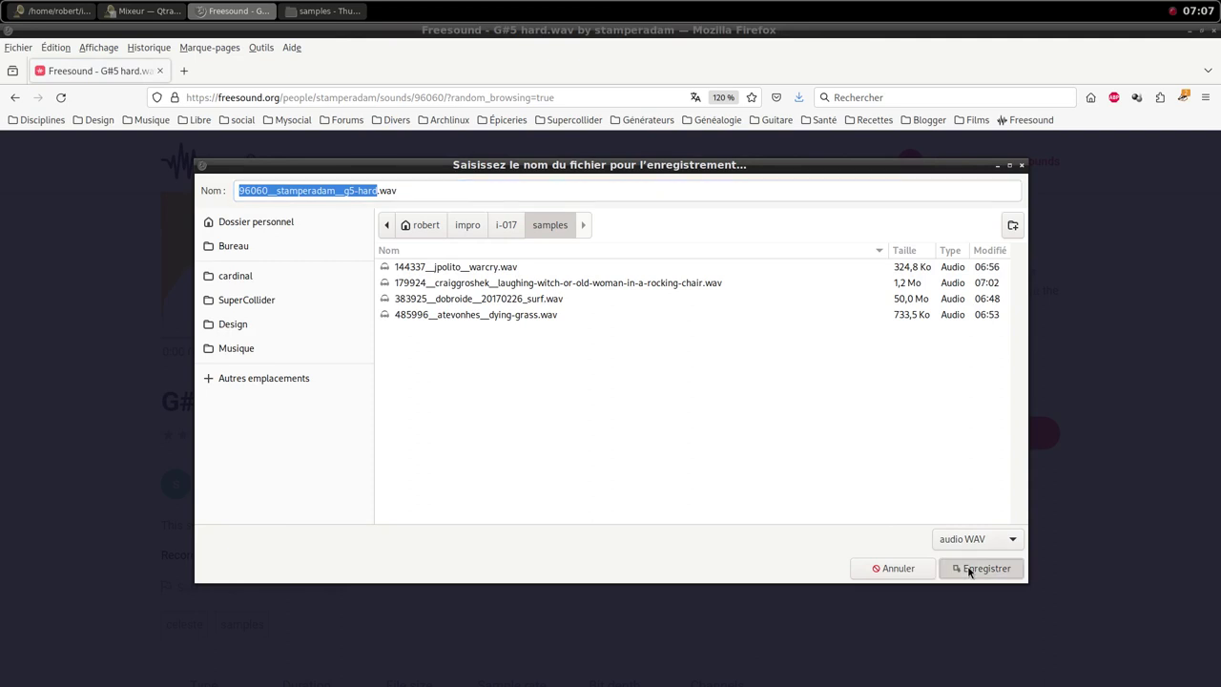
click(970, 306)
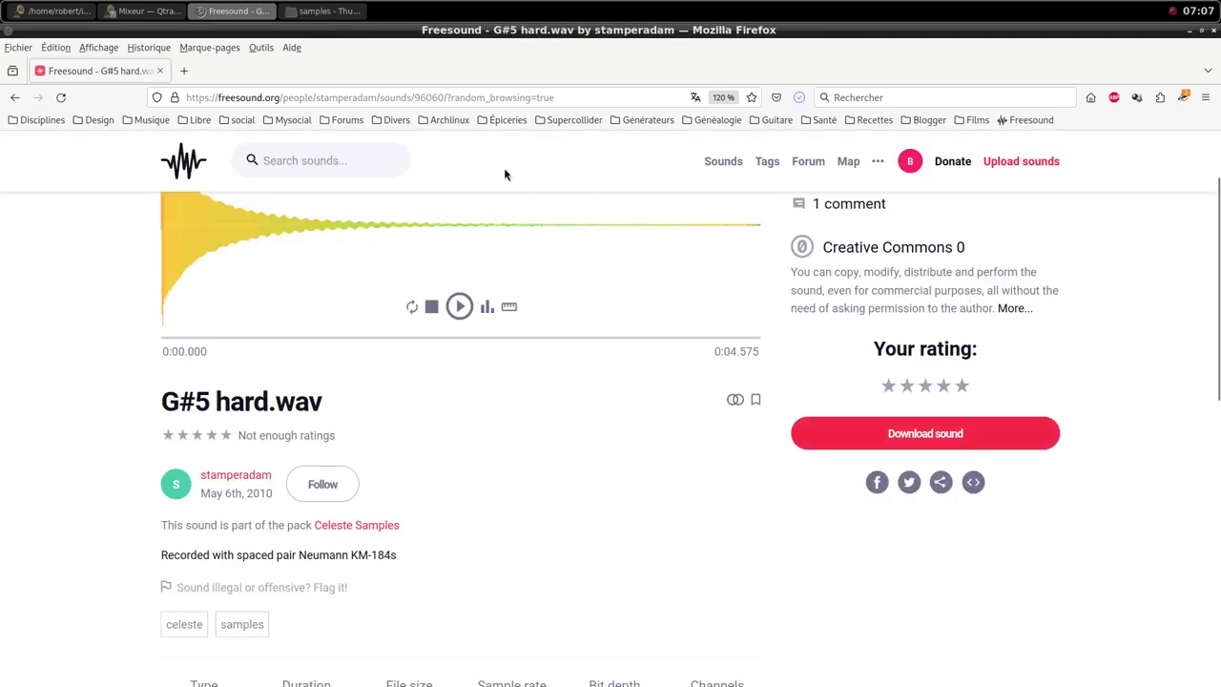
Switch to Qtractor and start a new seventh track from the mixer, with its type set to MIDI
click(60, 10)
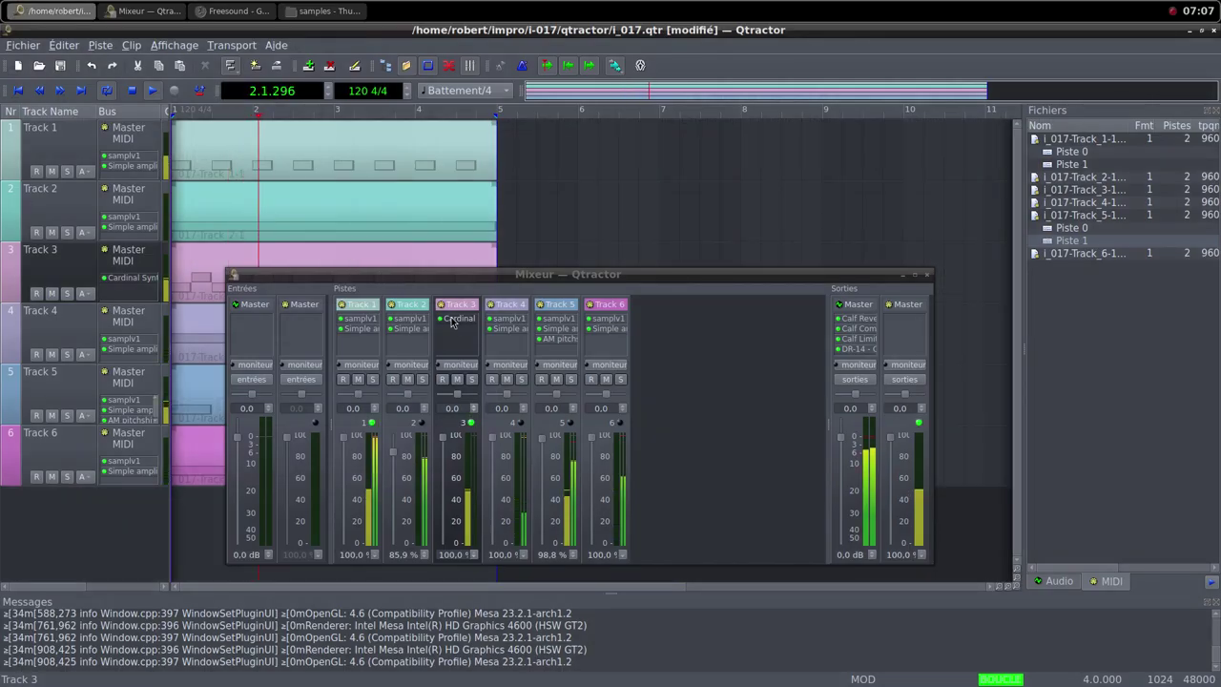
right_click(680, 382)
click(680, 383)
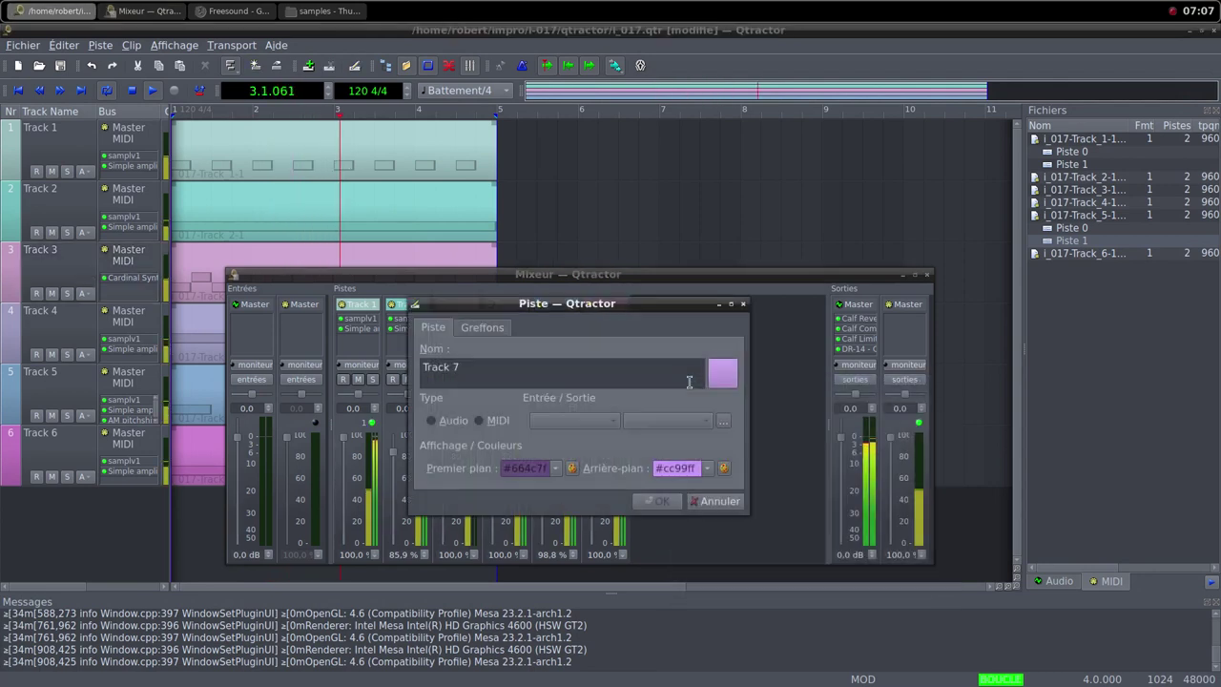
click(479, 421)
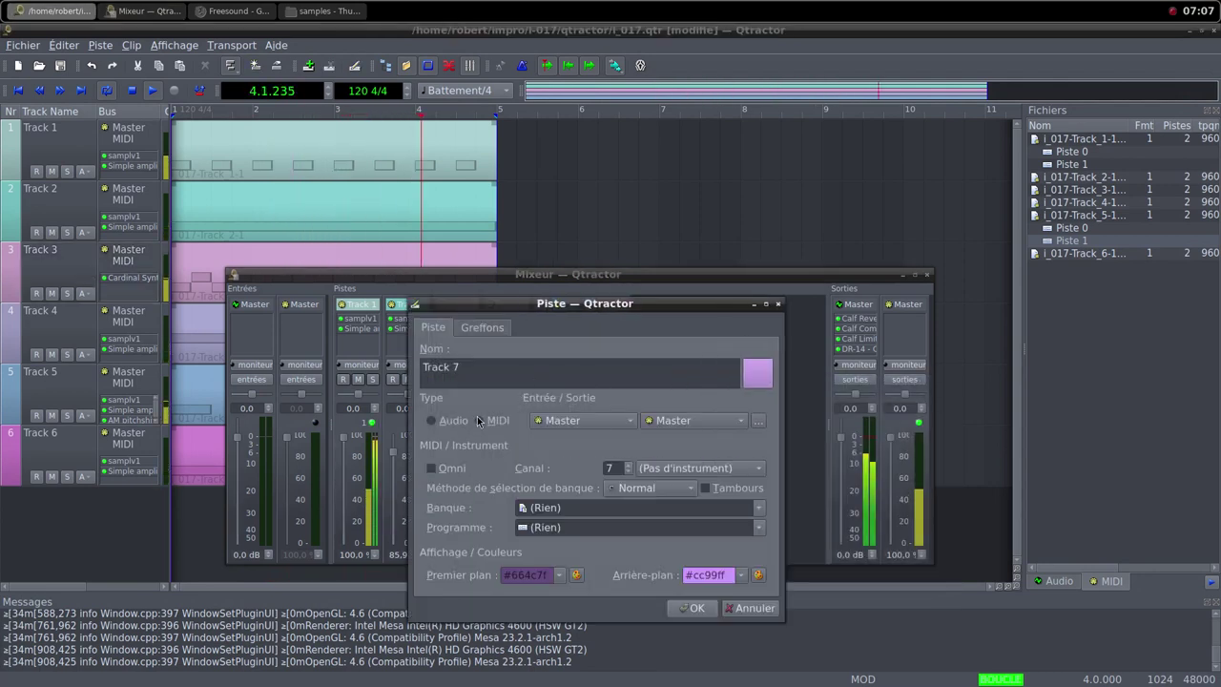
Find the samplv1 LV2 plugin and add it to the new MIDI track's plugin chain
click(493, 335)
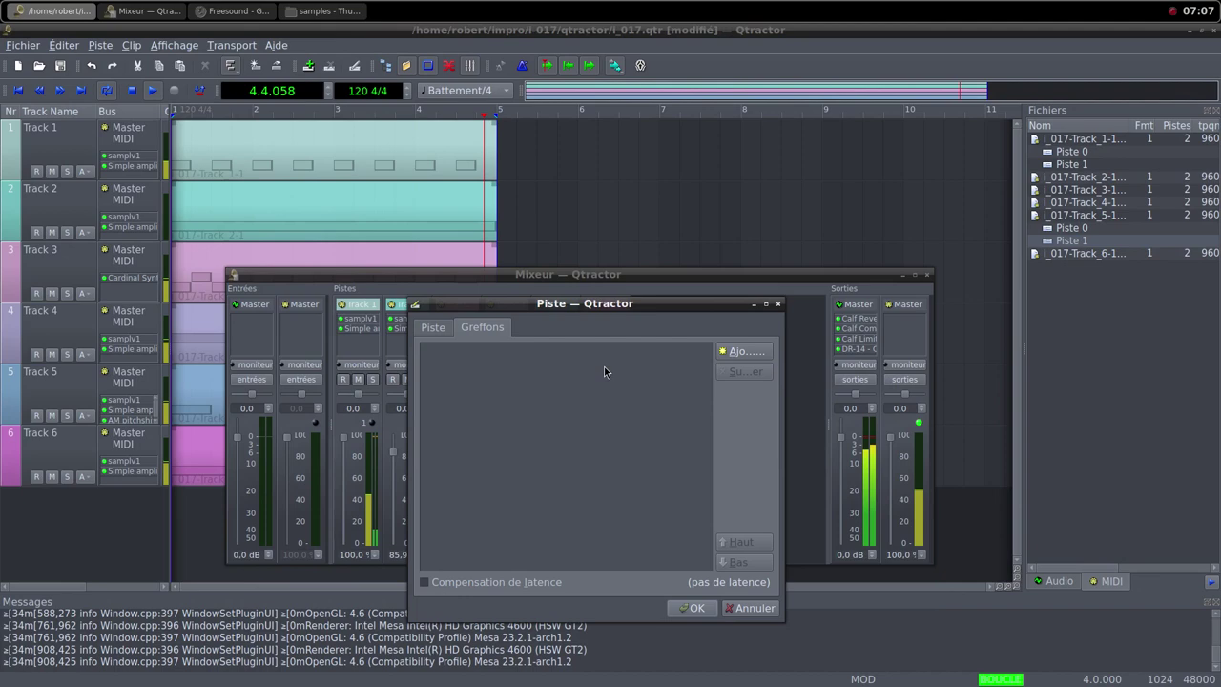
click(742, 351)
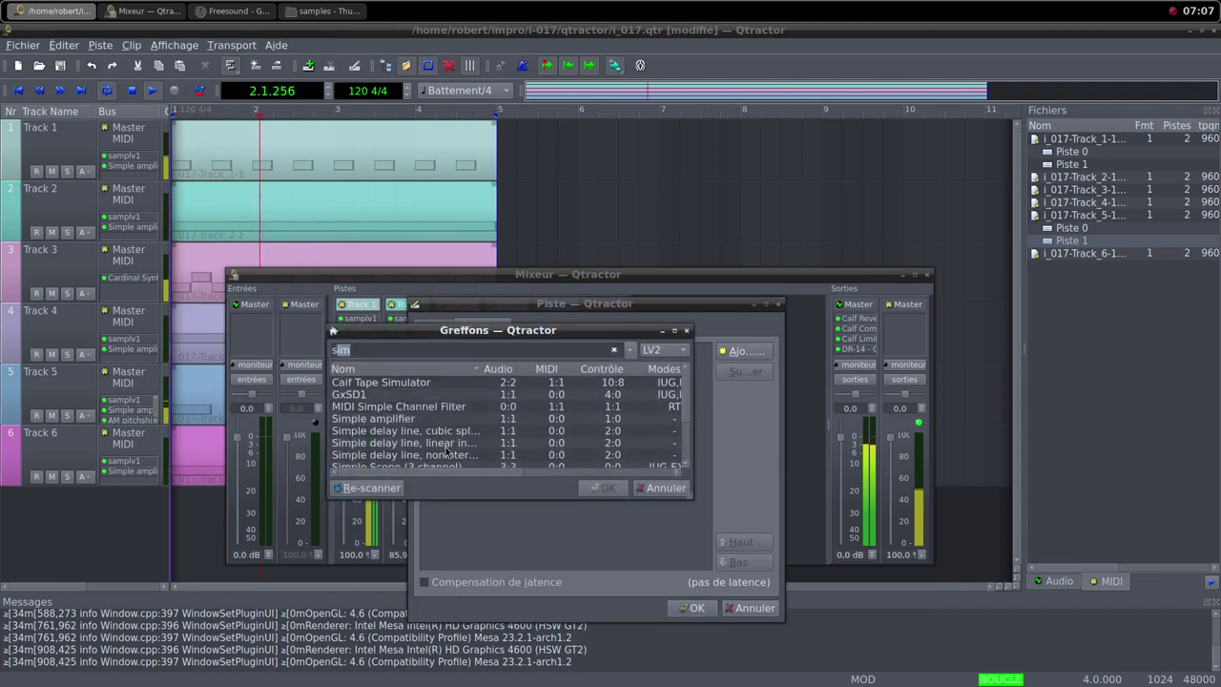
text(sa)
scroll(419, 450, down, 2)
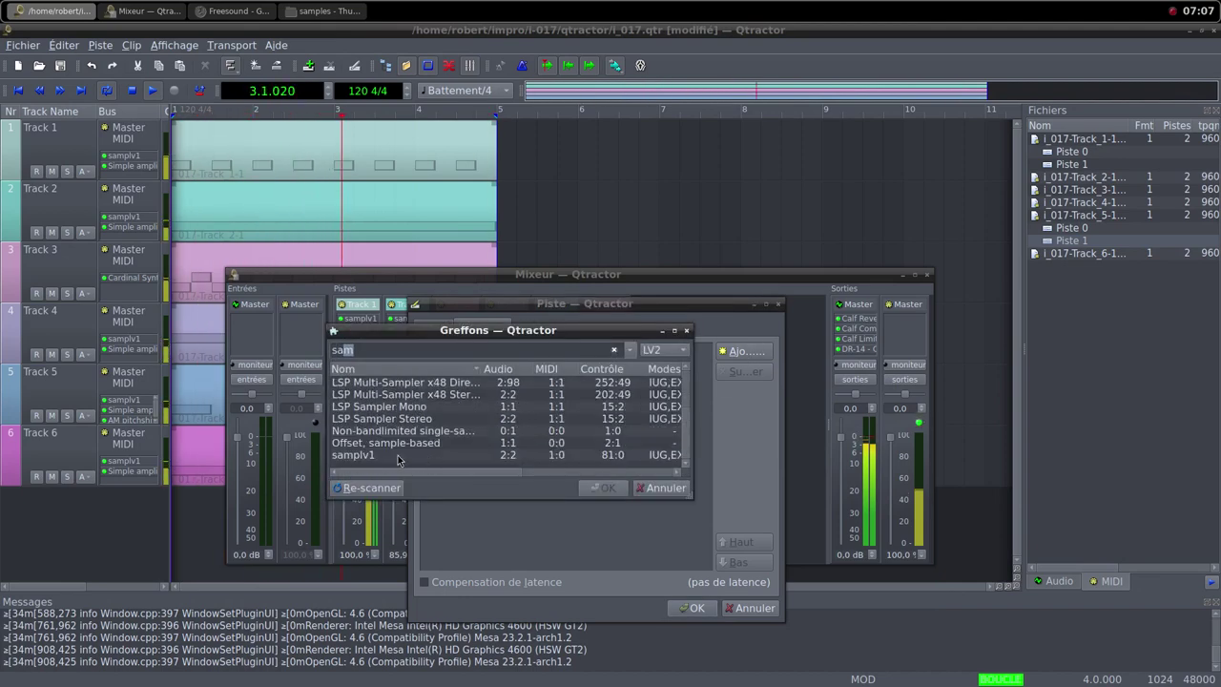
double_click(420, 453)
Load the downloaded g5-hard.wav sample into samplv1, set the DCA volume to 100 and close the sampler
double_click(425, 259)
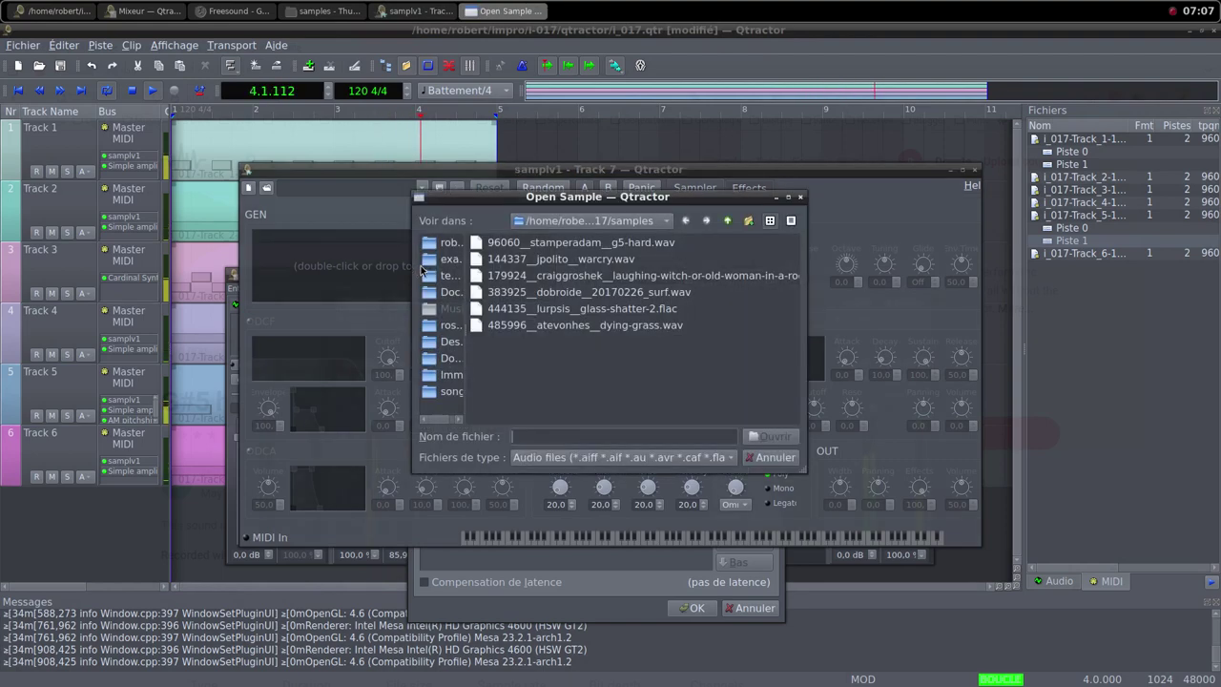
click(589, 244)
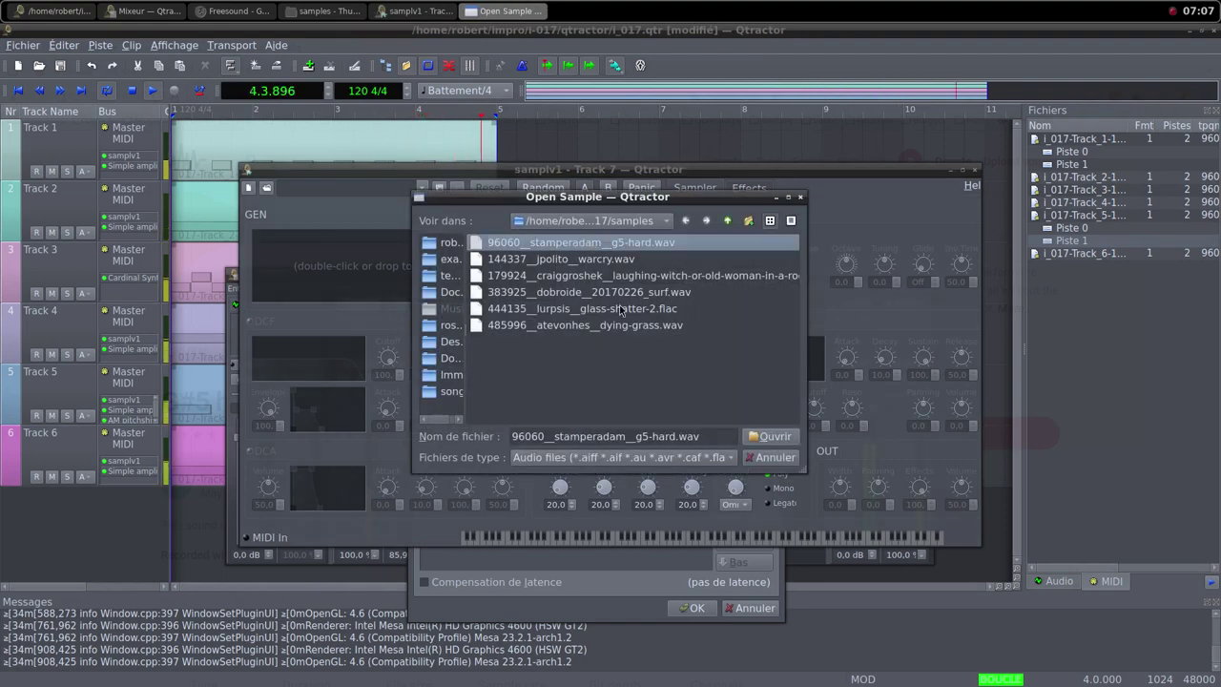
click(770, 436)
click(277, 492)
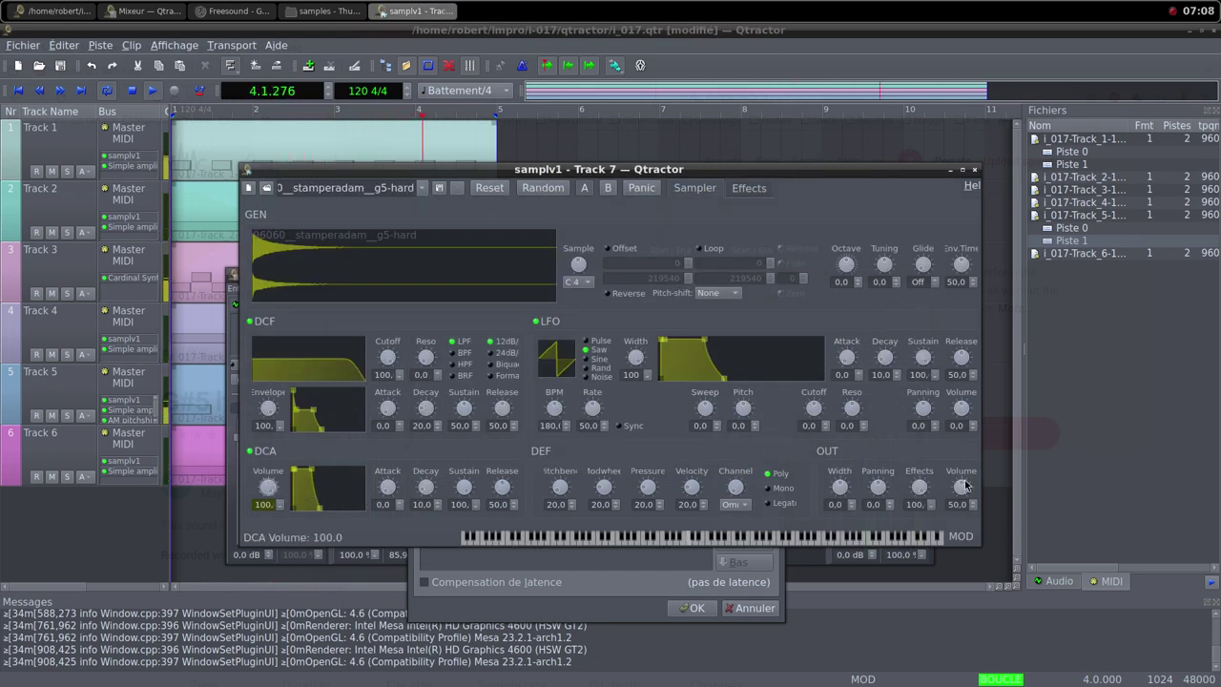
click(974, 170)
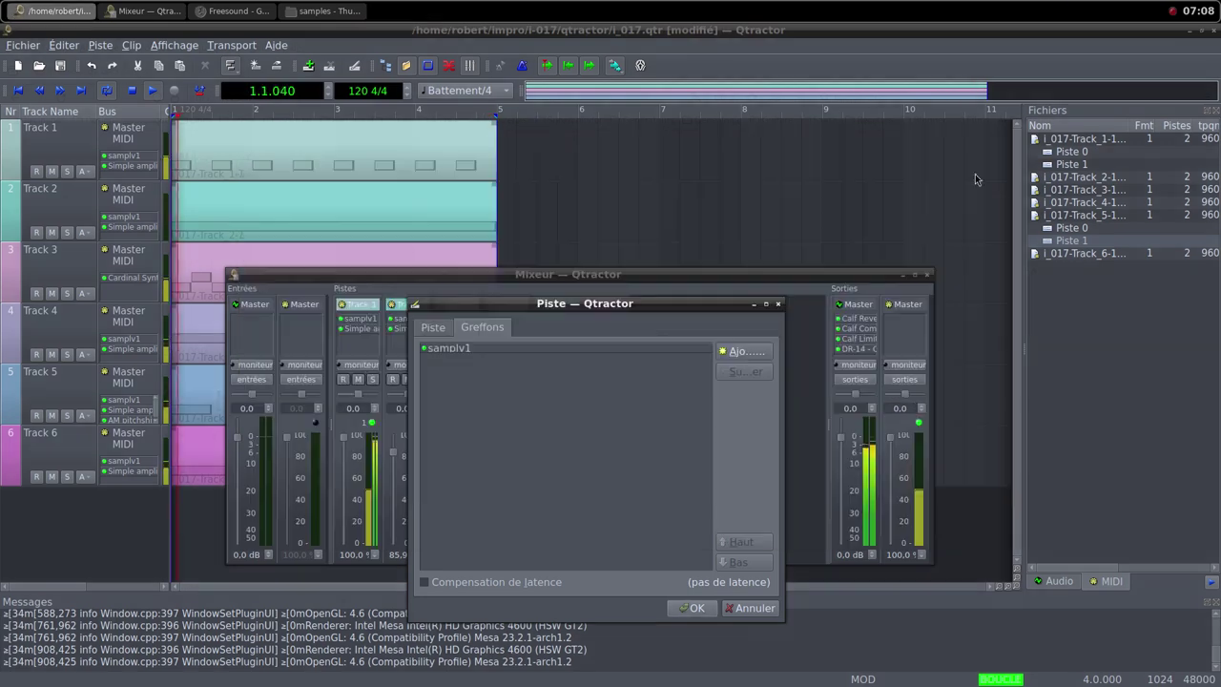
Add a Simple amplifier after samplv1 on the new track, leave its gain at the default and create the track
click(727, 355)
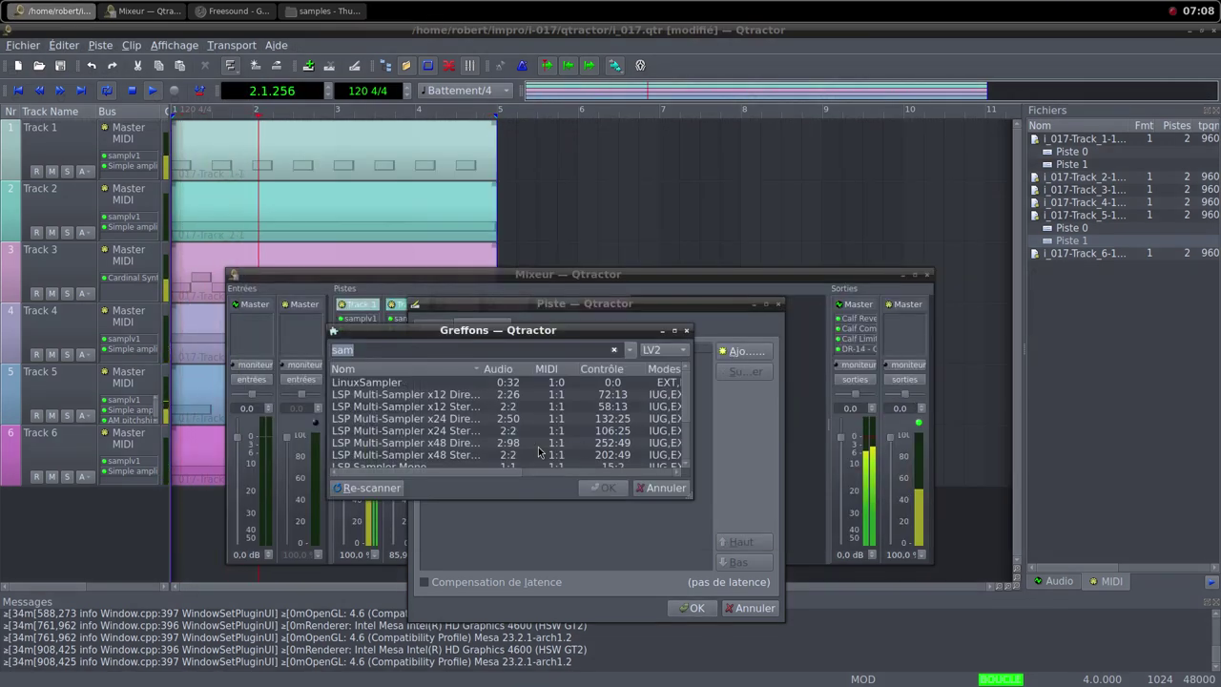
text(s)
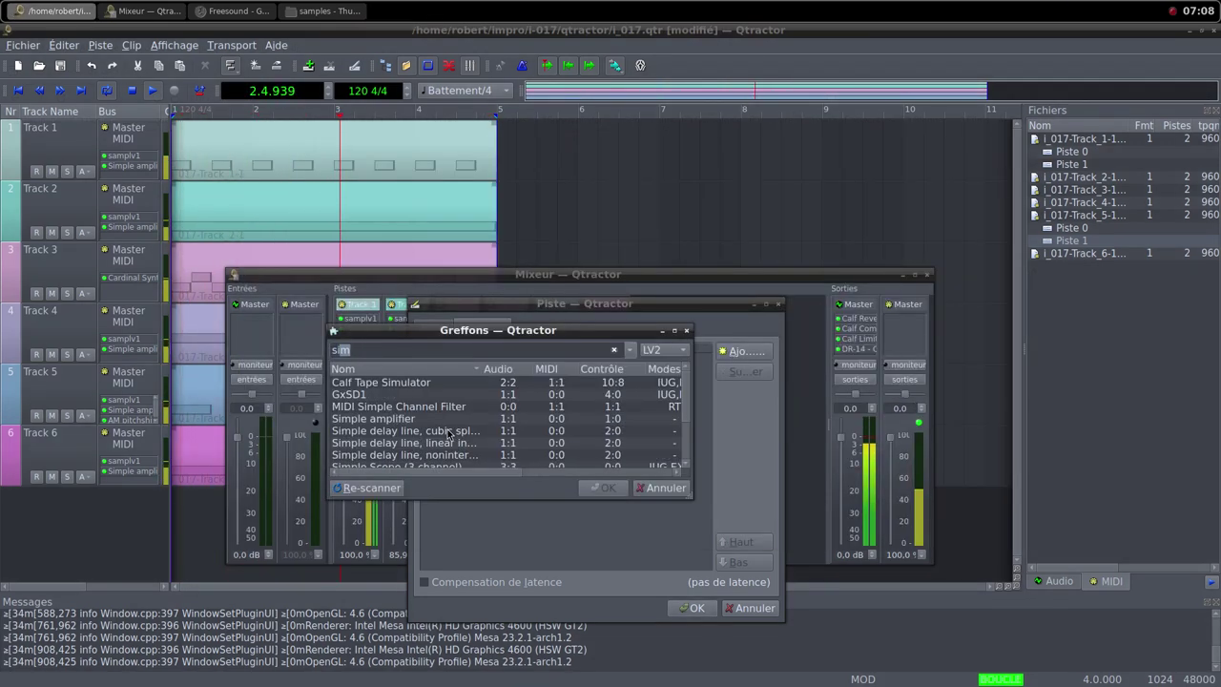
double_click(402, 420)
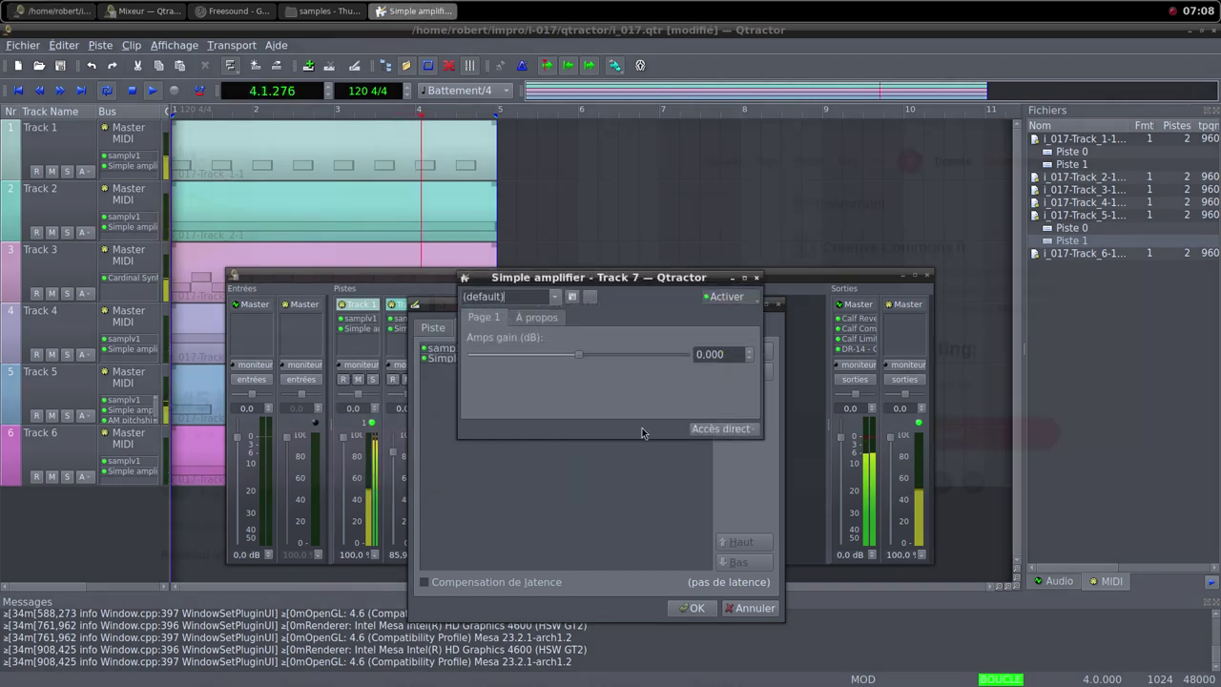
click(757, 279)
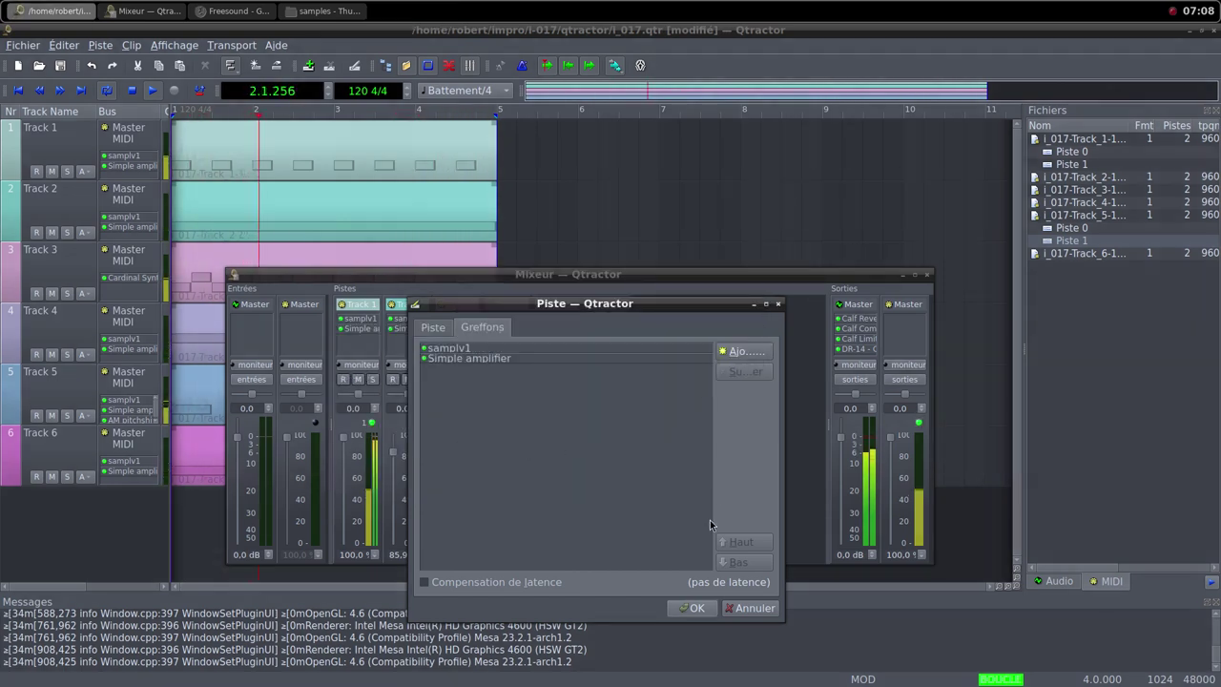
click(692, 608)
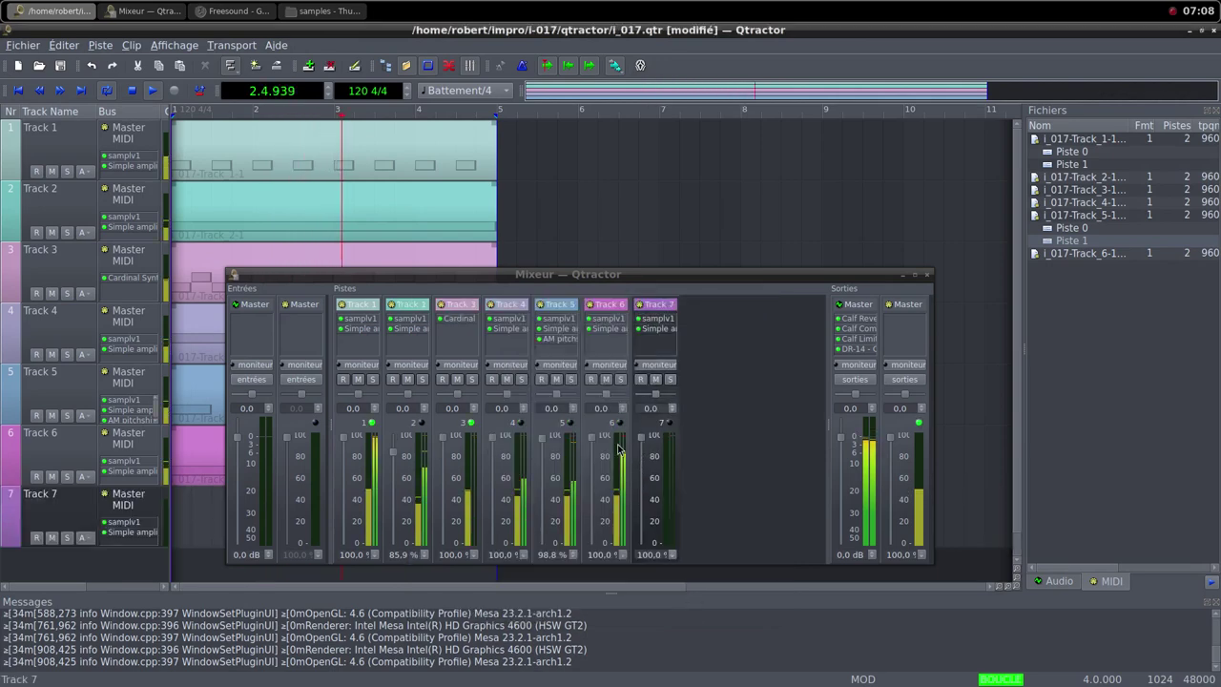
Raise the Host Audio level in Track 3's Cardinal Synth to 12.041 dB and close the synth
double_click(461, 319)
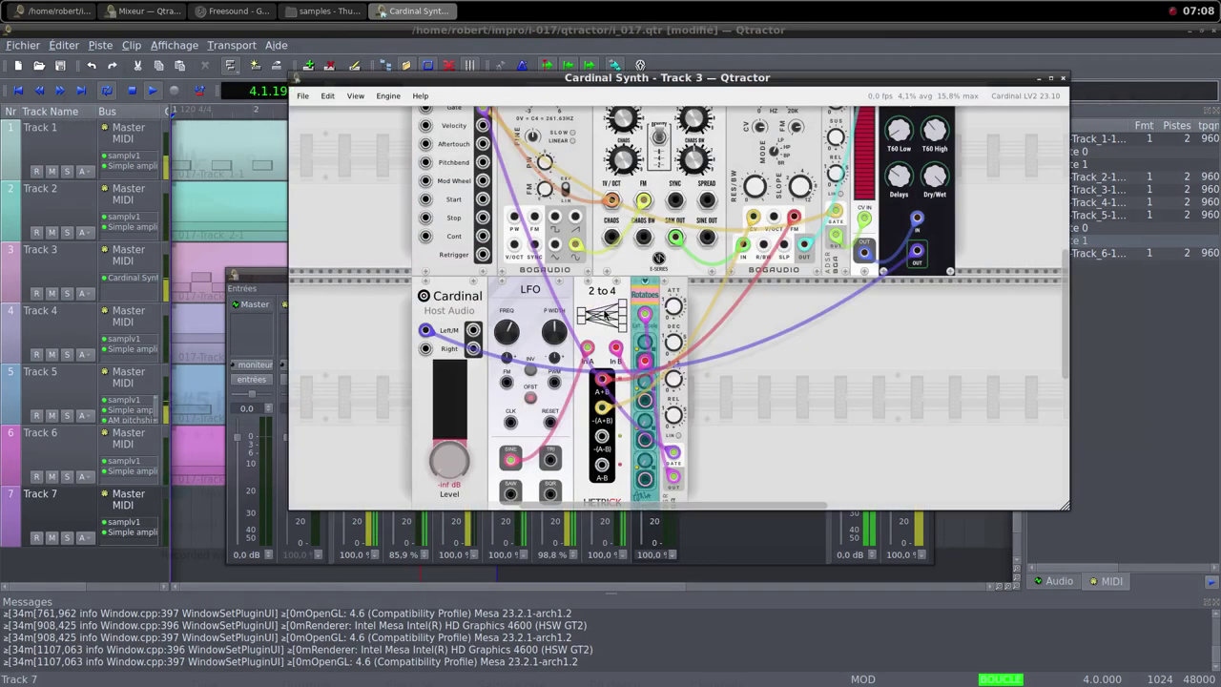
drag(622, 91, 956, 171)
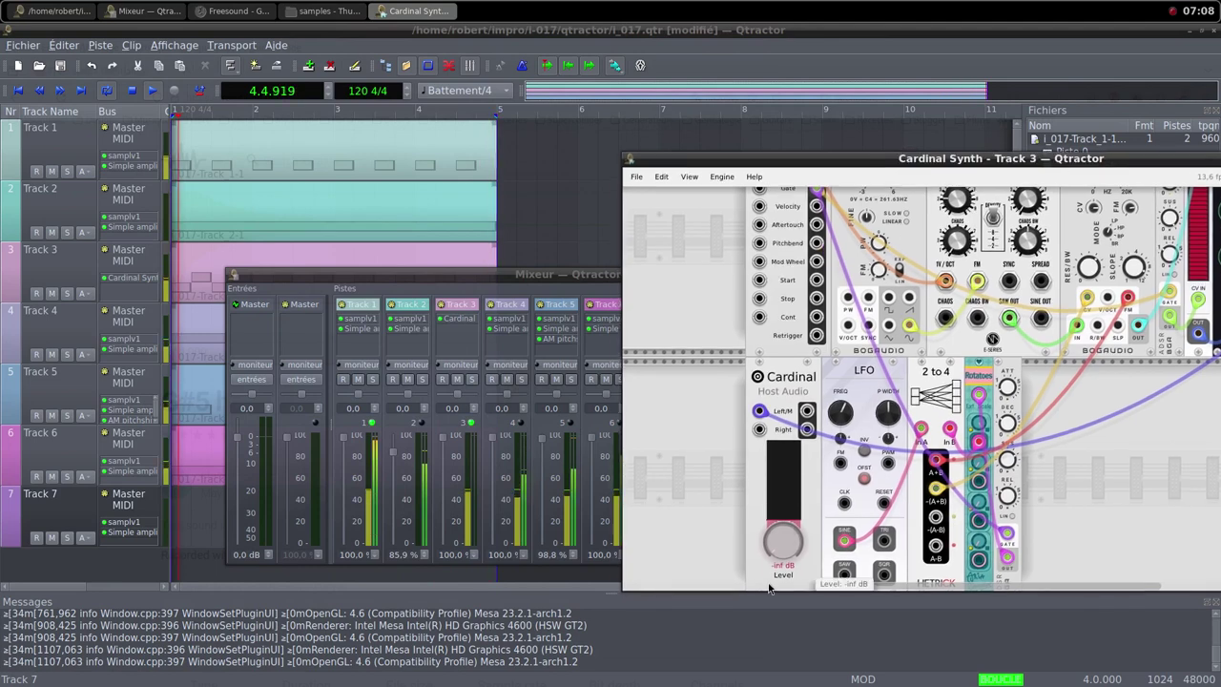
drag(773, 536, 667, 234)
mouse_move(751, 492)
mouse_down()
mouse_move(712, 408)
mouse_move(761, 526)
mouse_move(744, 479)
mouse_move(756, 510)
mouse_up()
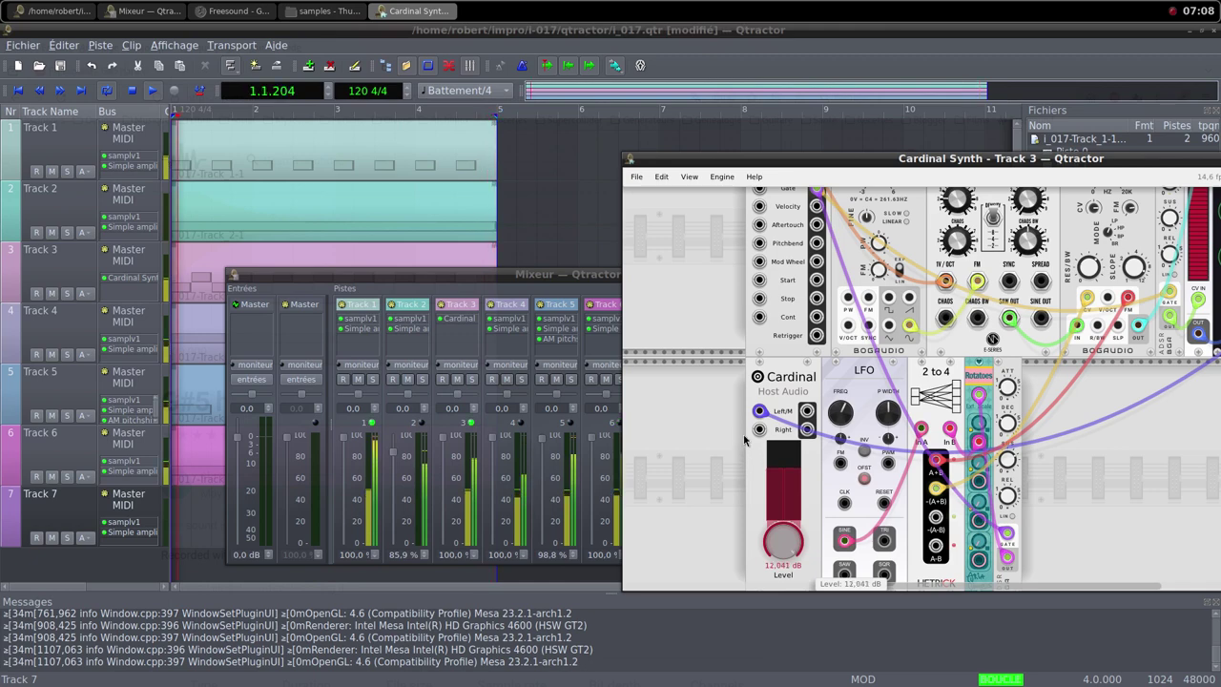
drag(749, 467, 735, 426)
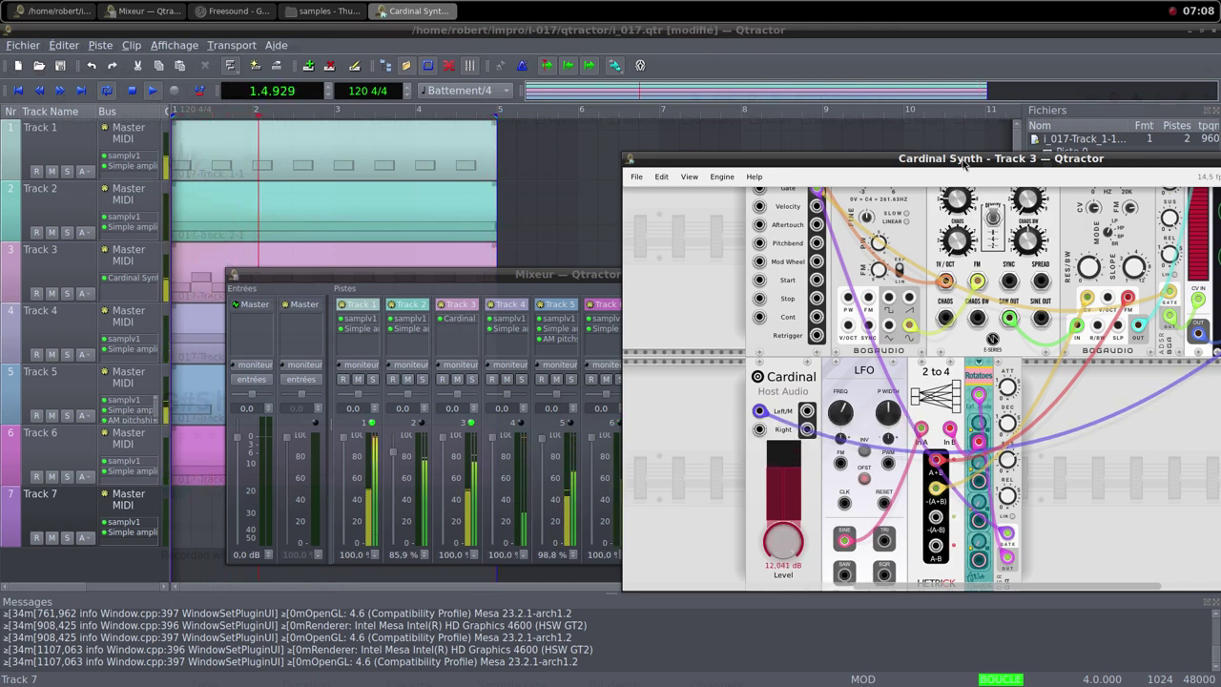
drag(970, 167, 689, 110)
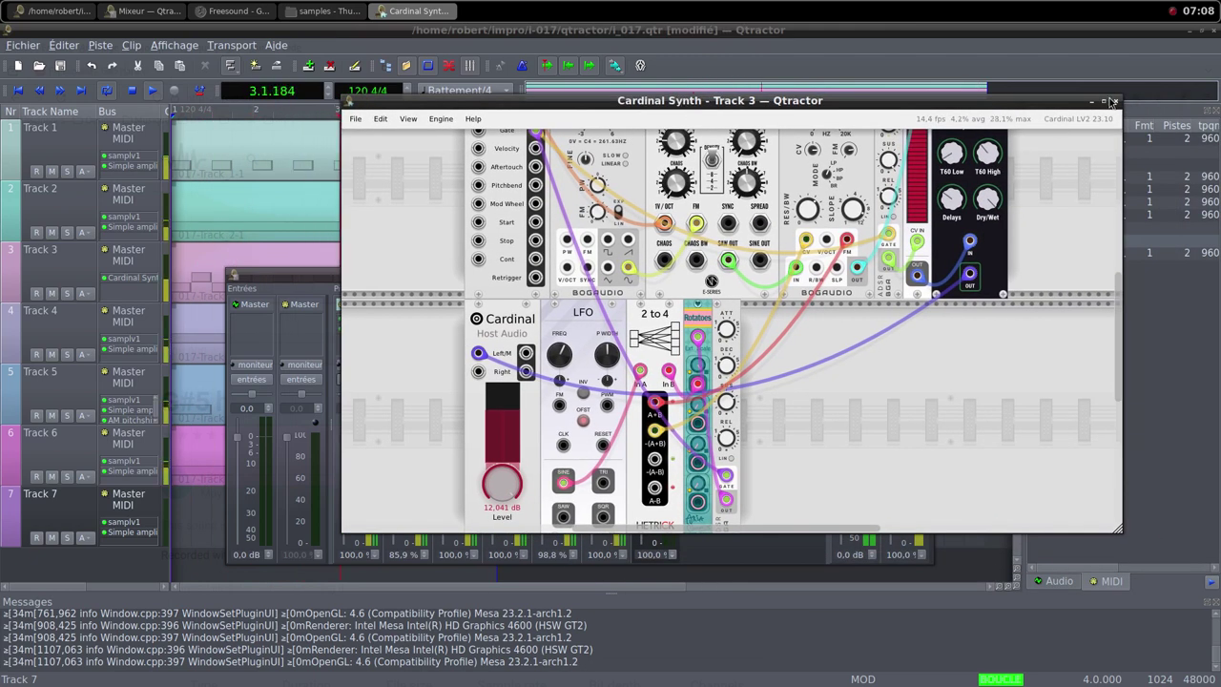
click(1115, 101)
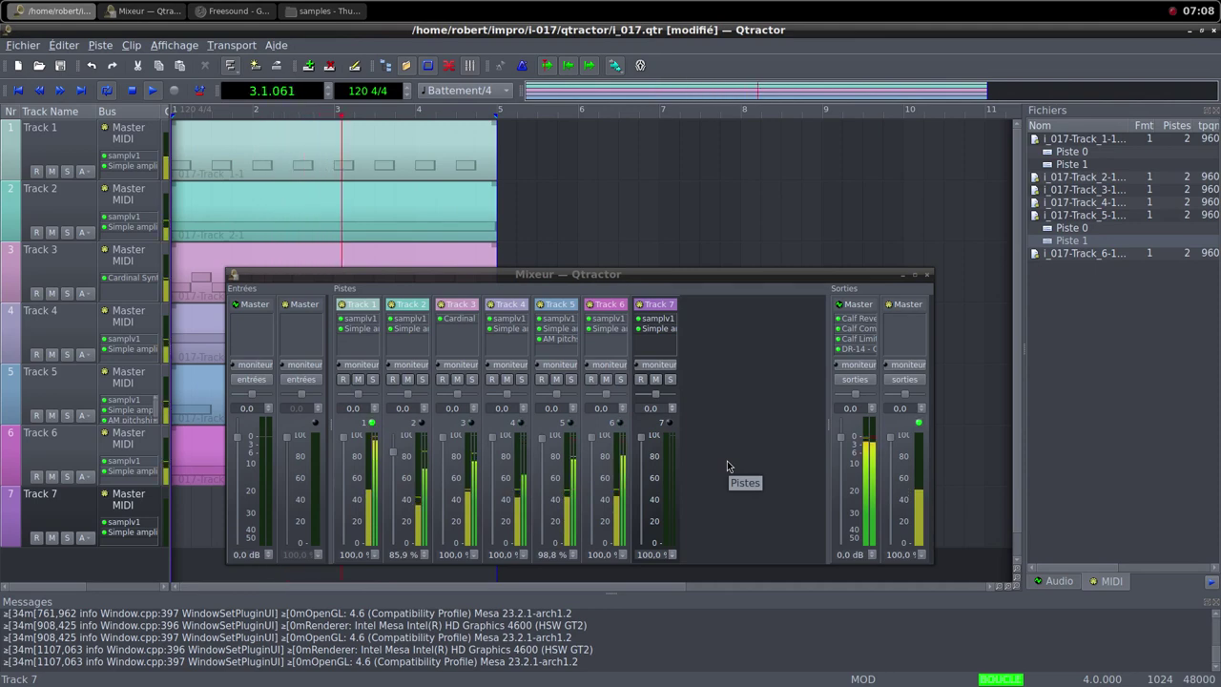
Add a Simple amplifier after Cardinal Synth on Track 3 and set its gain to 4.774 dB
right_click(466, 336)
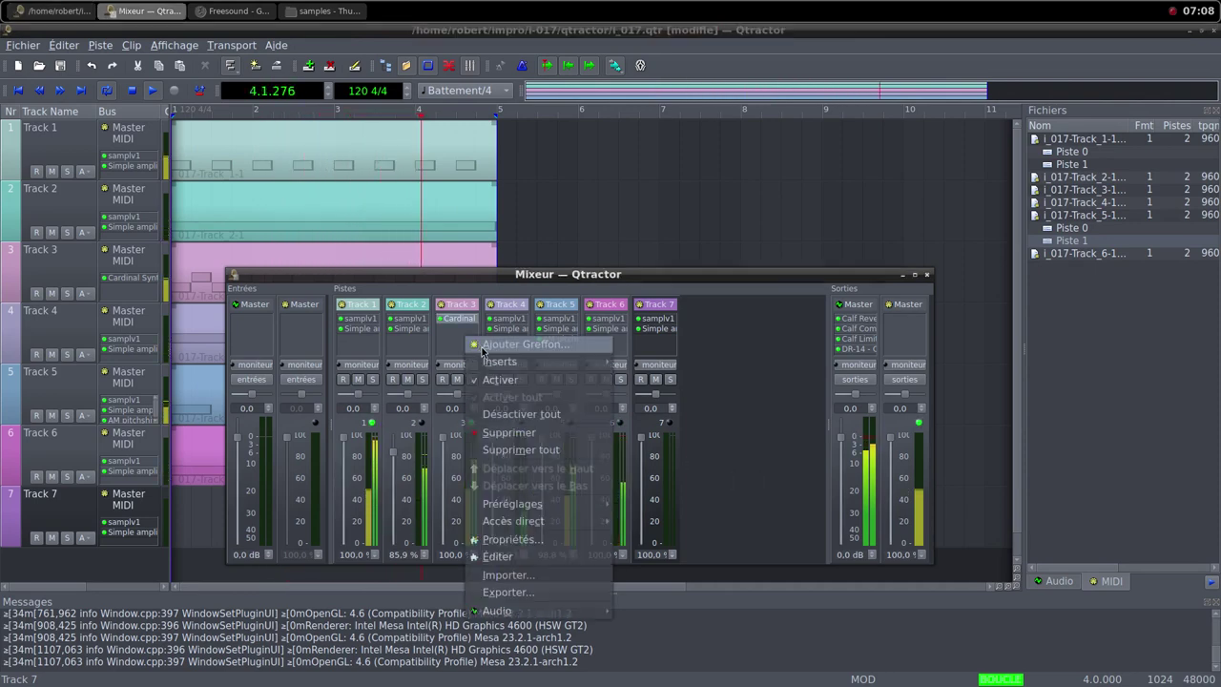
click(490, 347)
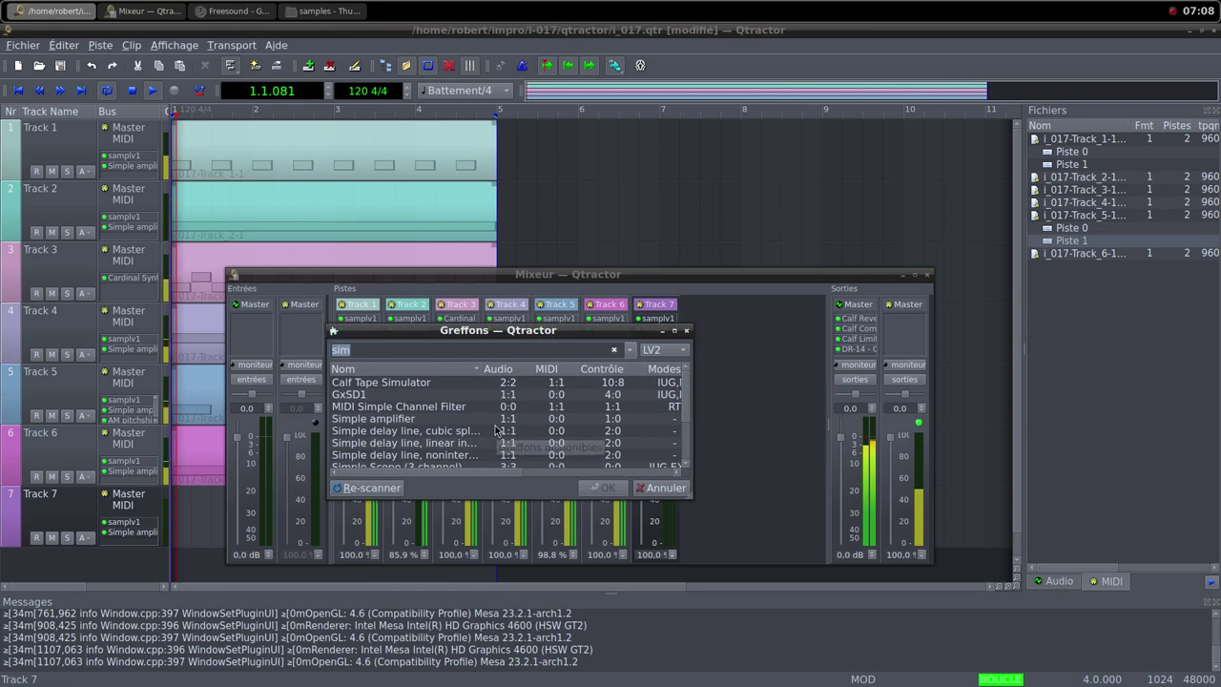
double_click(478, 417)
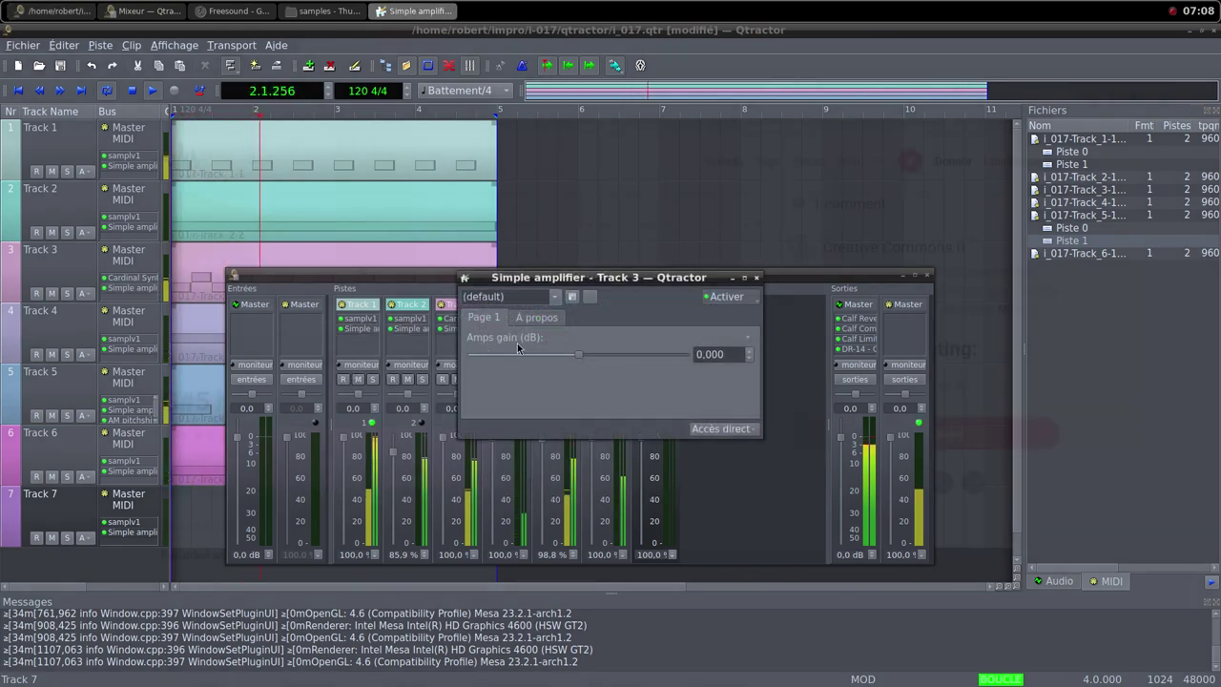
drag(623, 288, 748, 297)
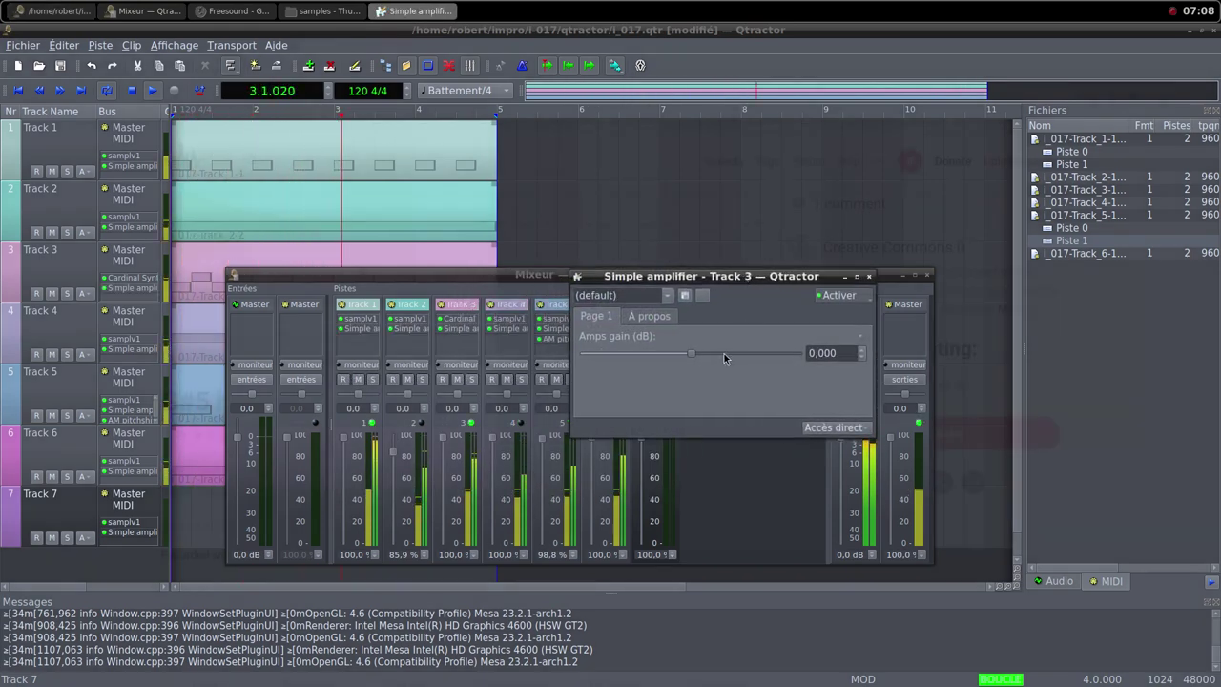
drag(690, 353, 697, 355)
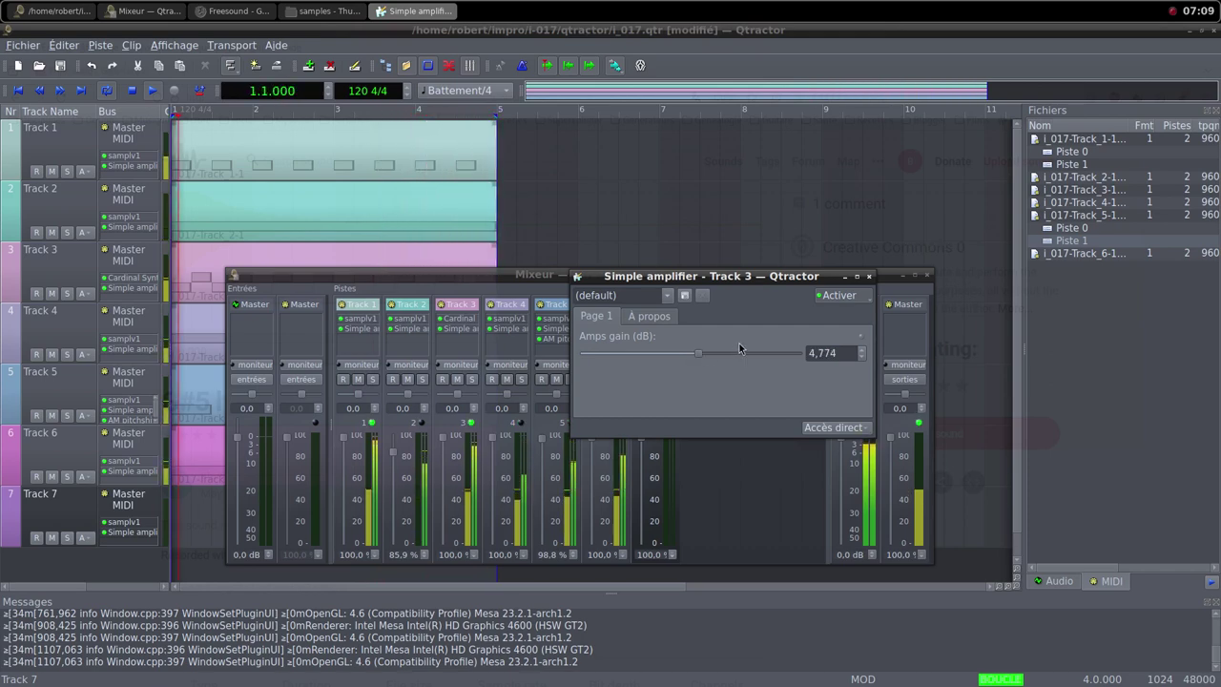
Close Track 3's amplifier and lower the volumes of Track 6 and Track 7 to 0 % in the mixer
click(868, 277)
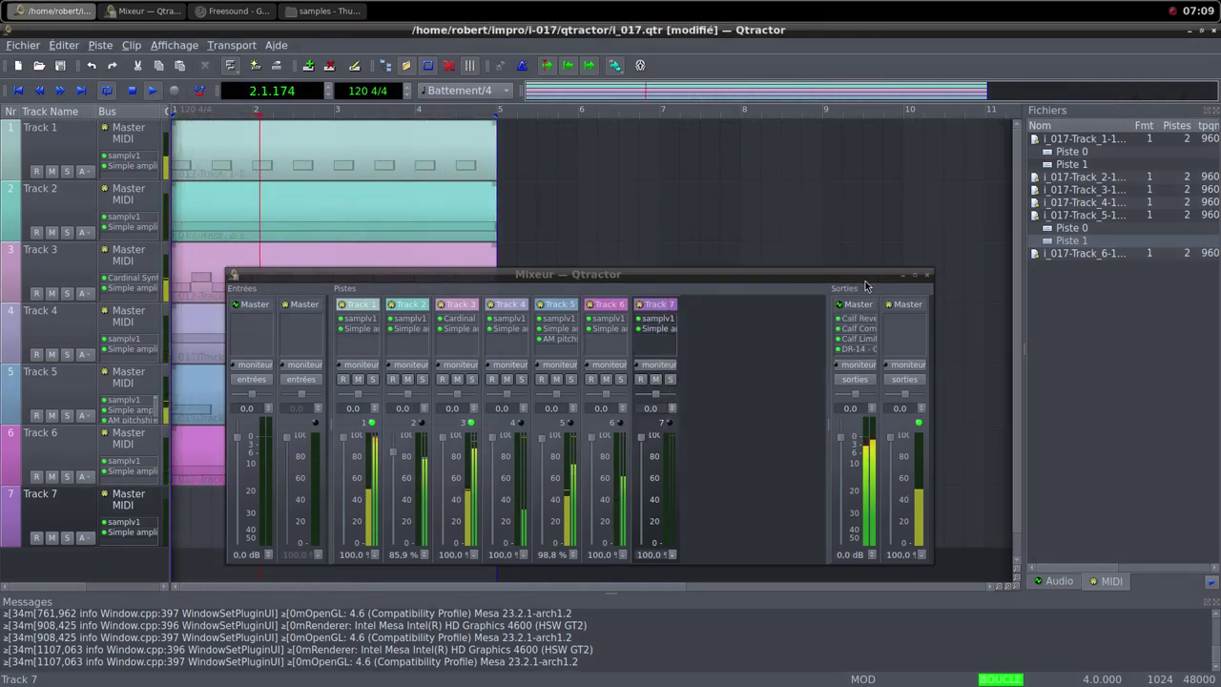
drag(591, 438, 593, 542)
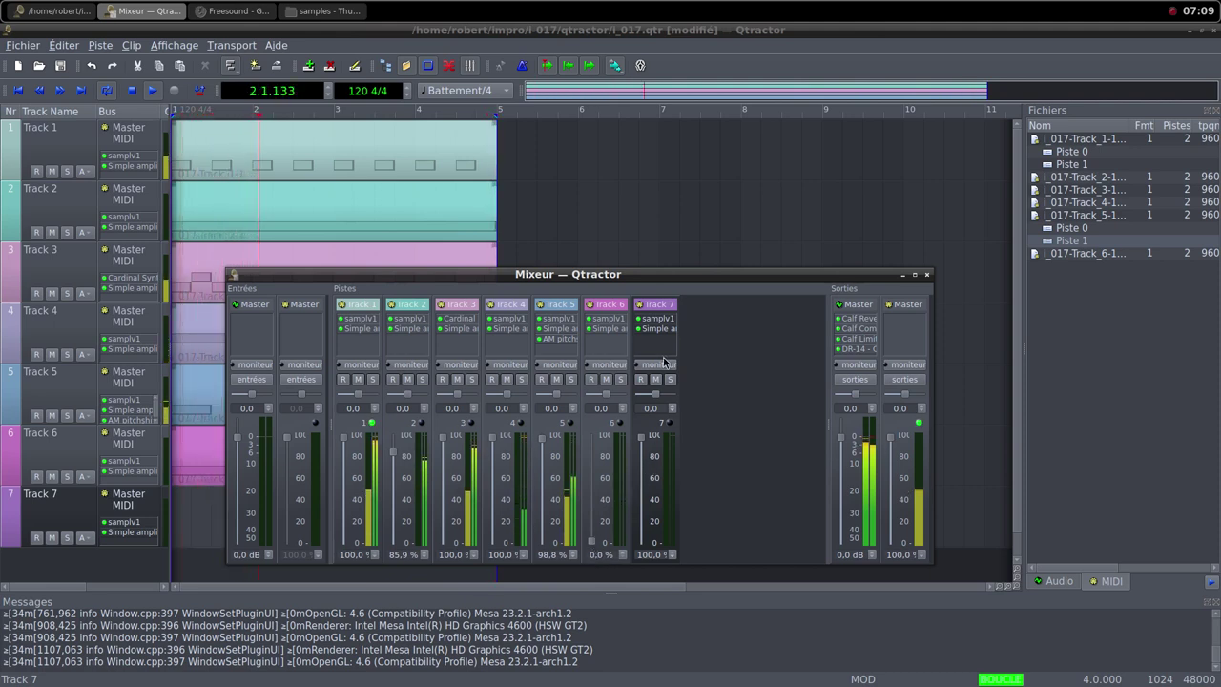
drag(643, 447, 637, 549)
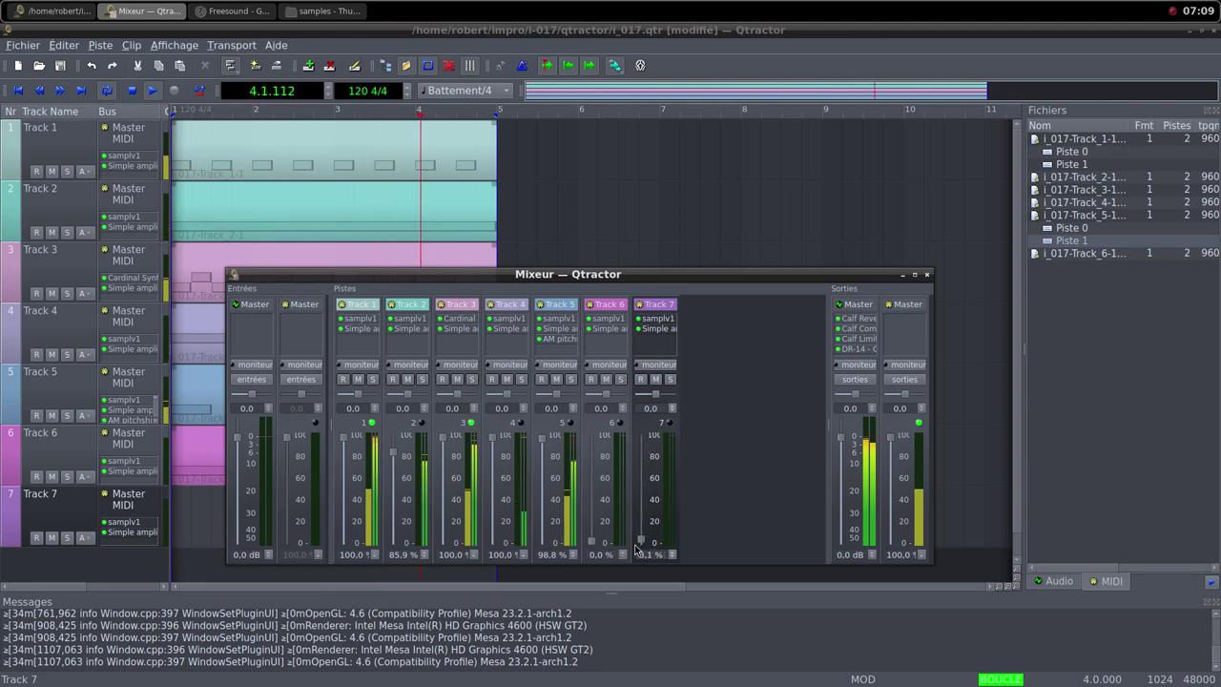
Create a new MIDI clip at the start of Track 7 and maximize its editor
right_click(202, 515)
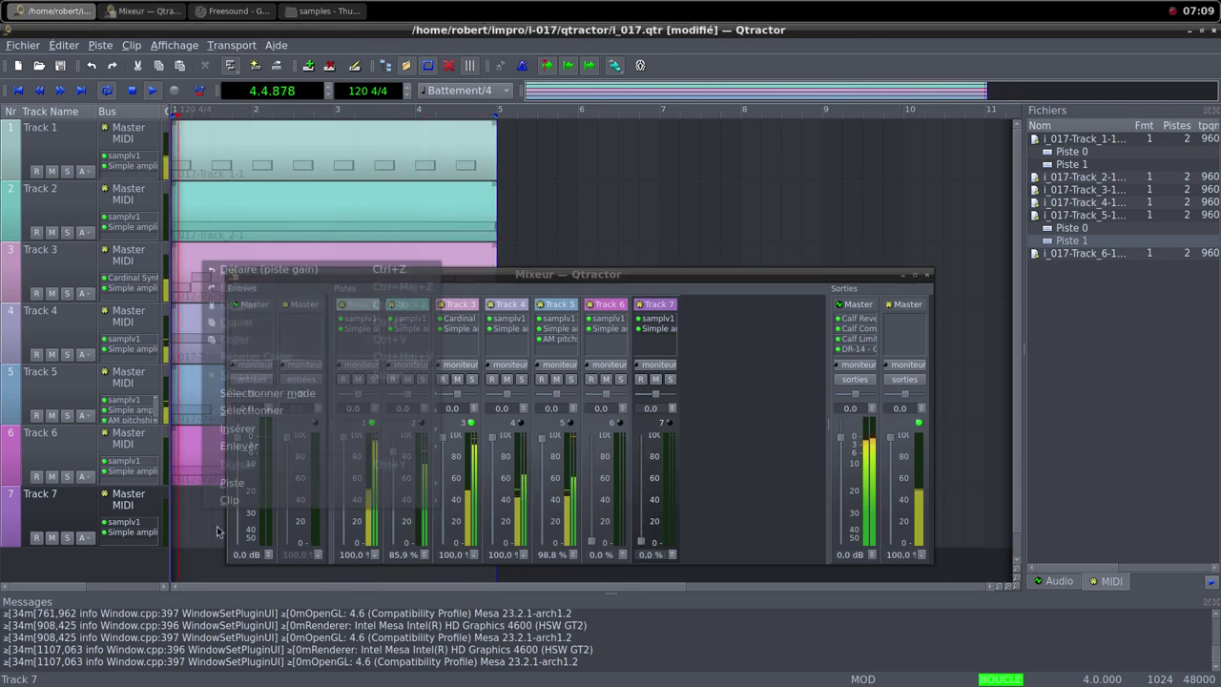
mouse_move(278, 509)
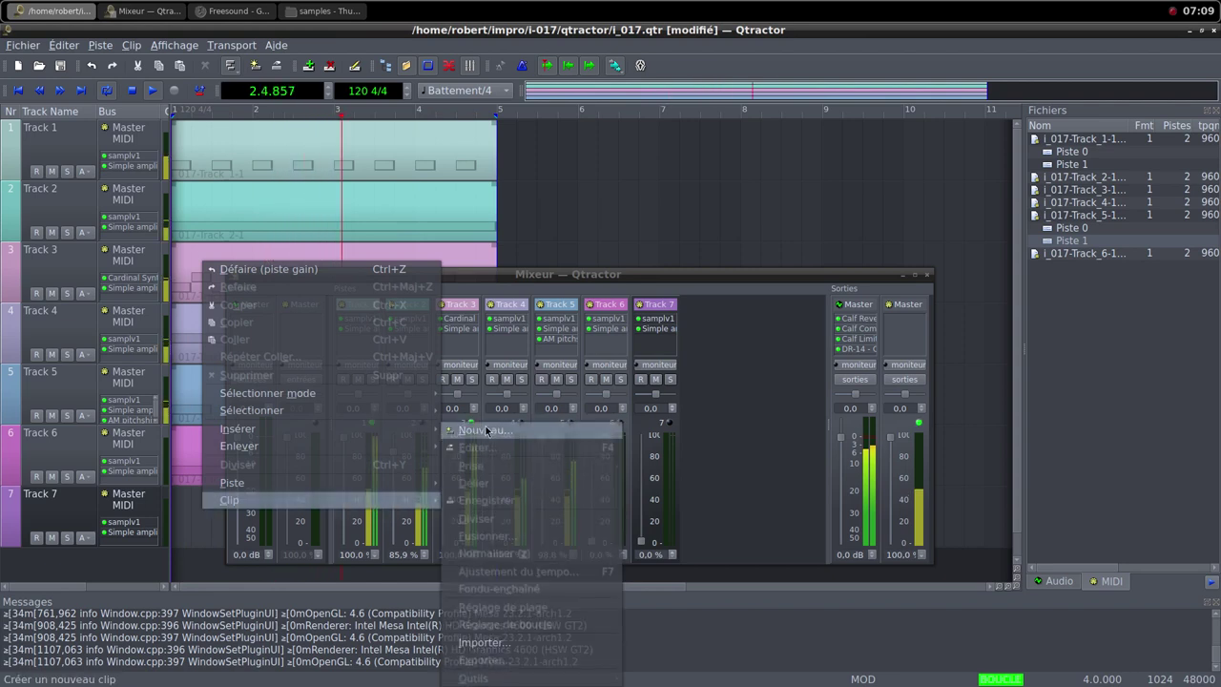
click(212, 517)
right_click(212, 511)
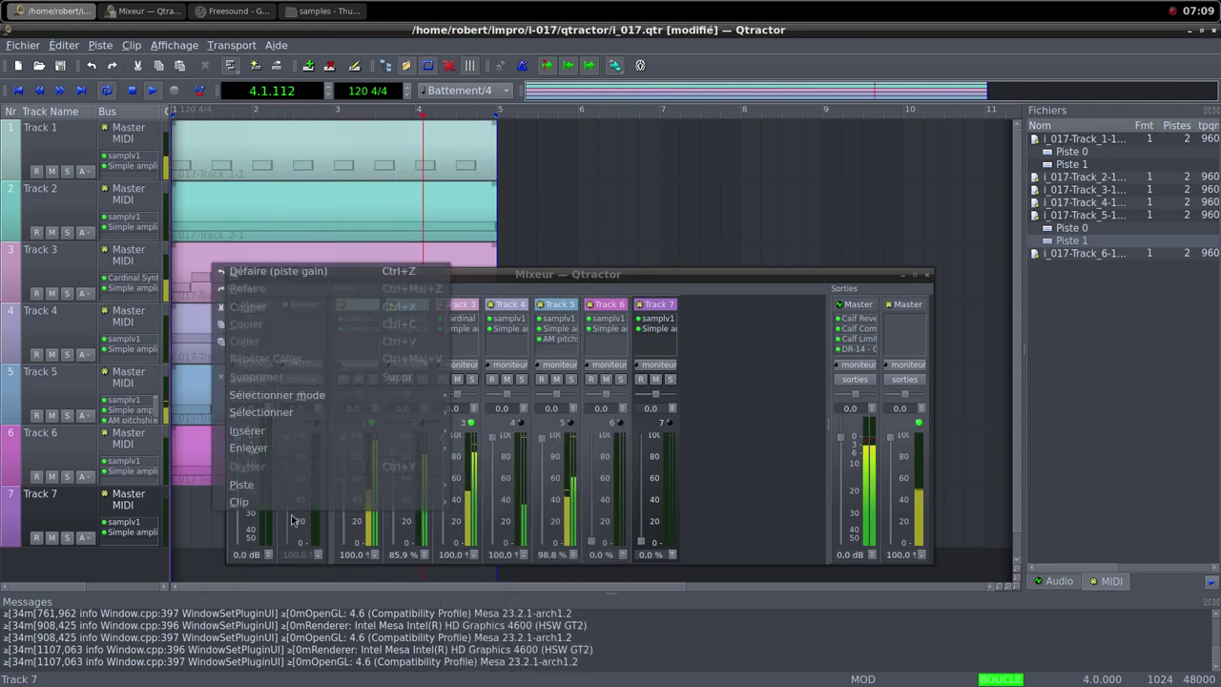
mouse_move(229, 501)
click(484, 431)
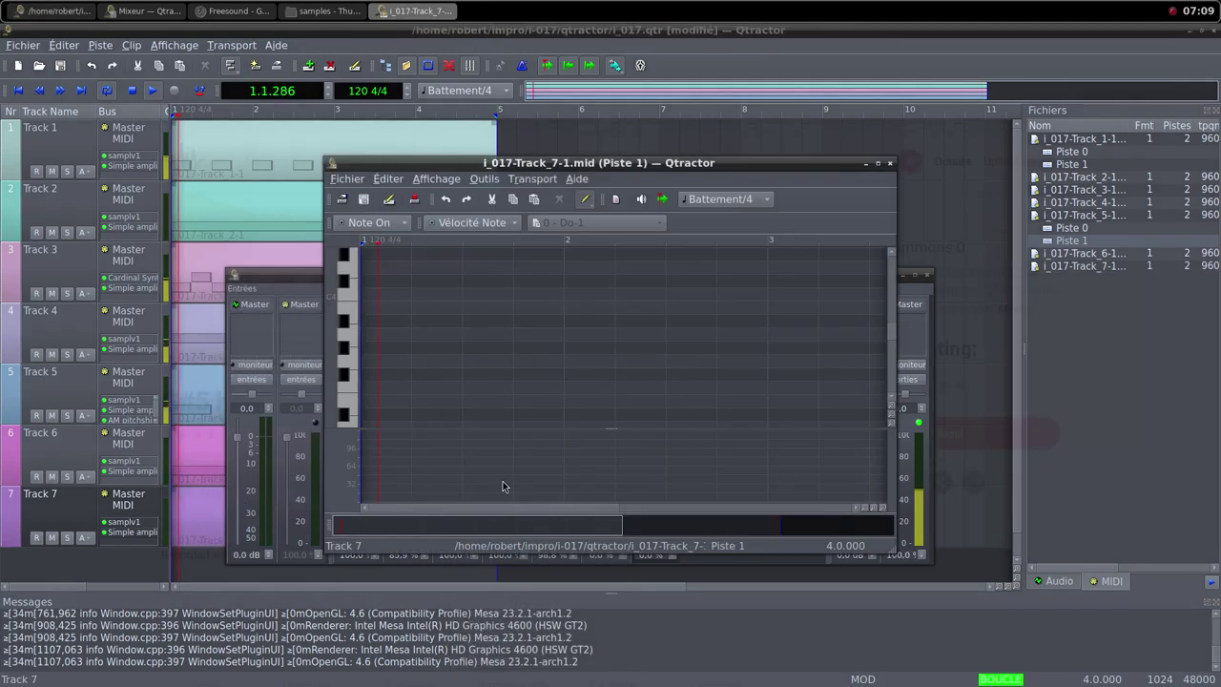
click(880, 164)
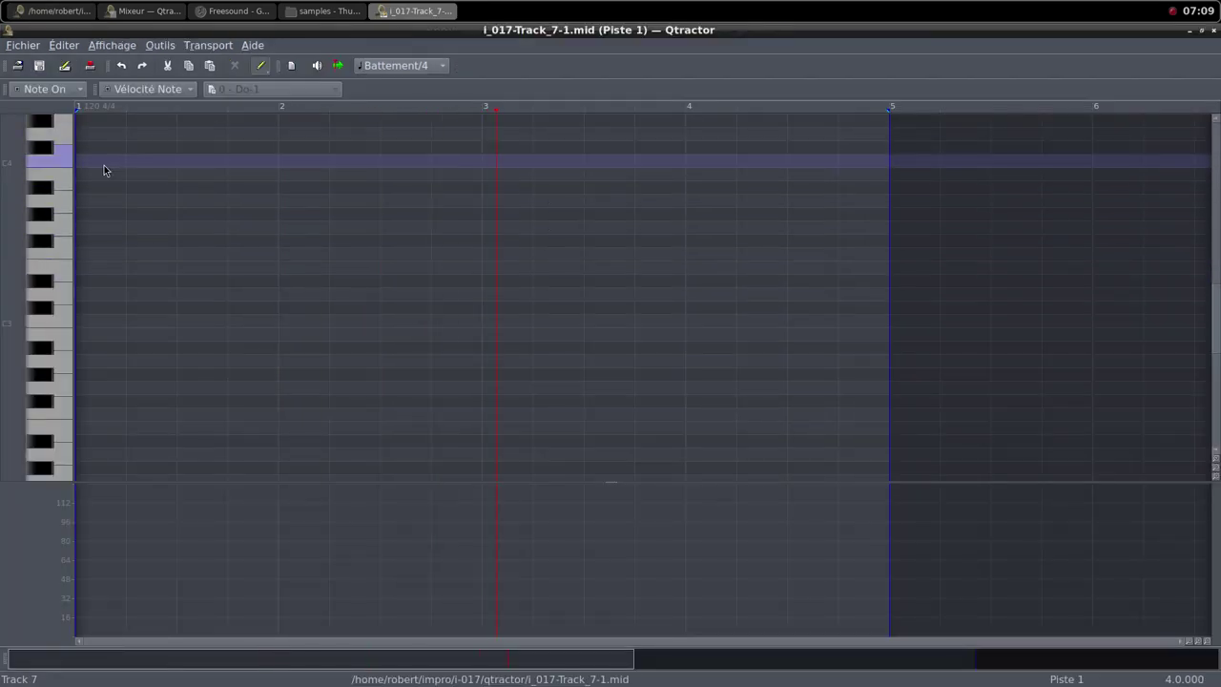
Draw eight C4 notes about one beat long on beats 1 and 3 of bars 1 to 4, and close the clip editor
click(84, 160)
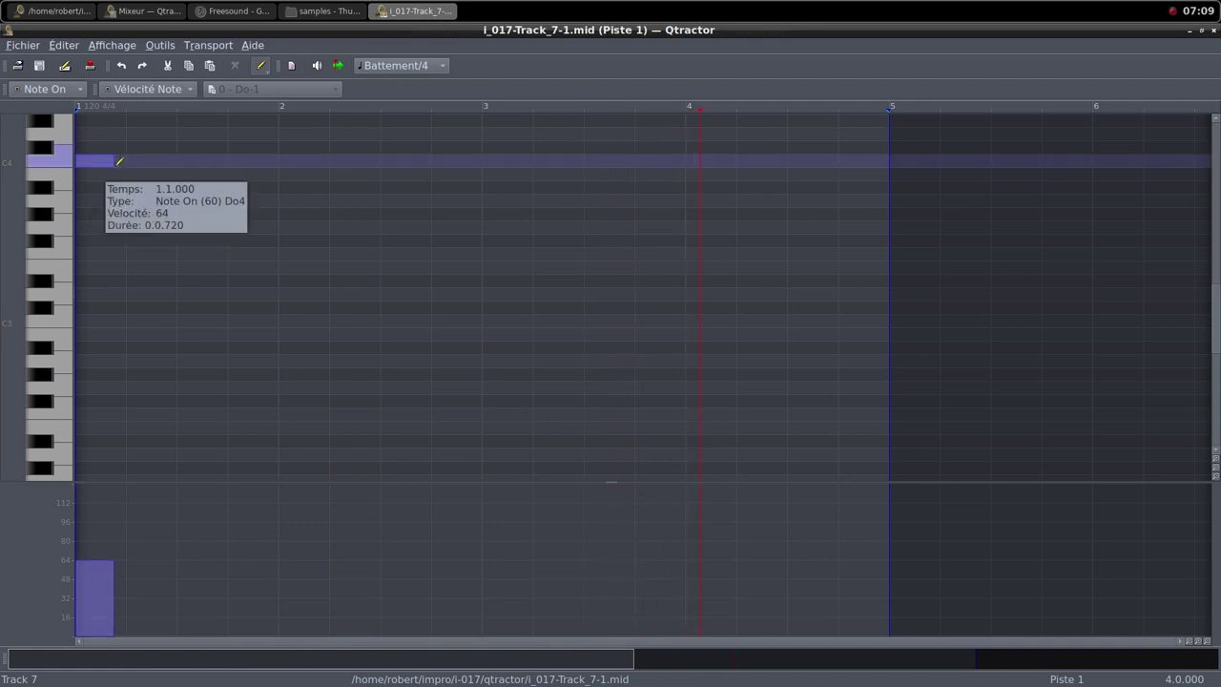
click(186, 162)
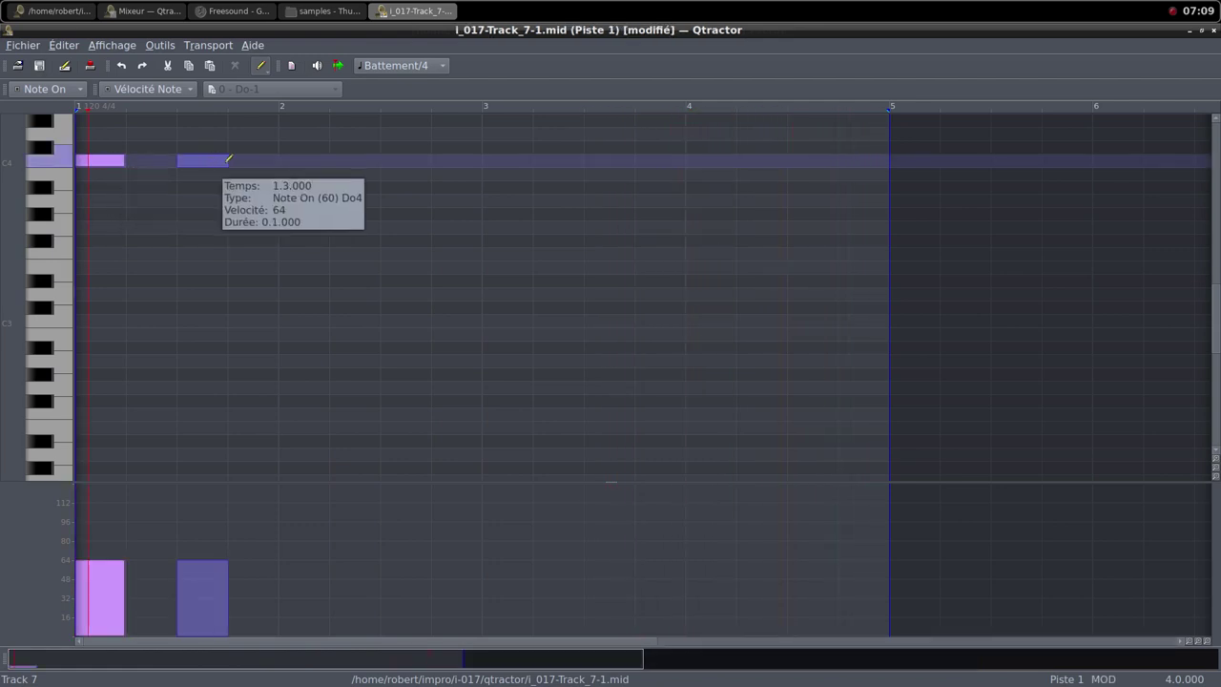
click(286, 162)
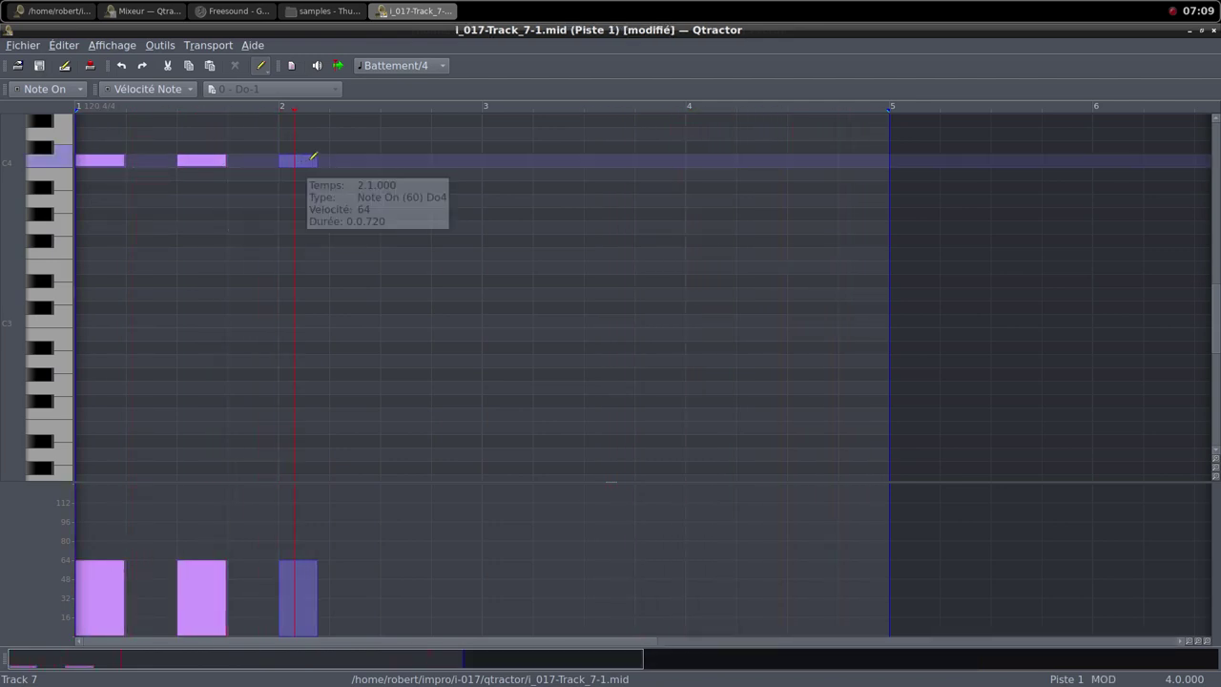
click(388, 163)
click(417, 164)
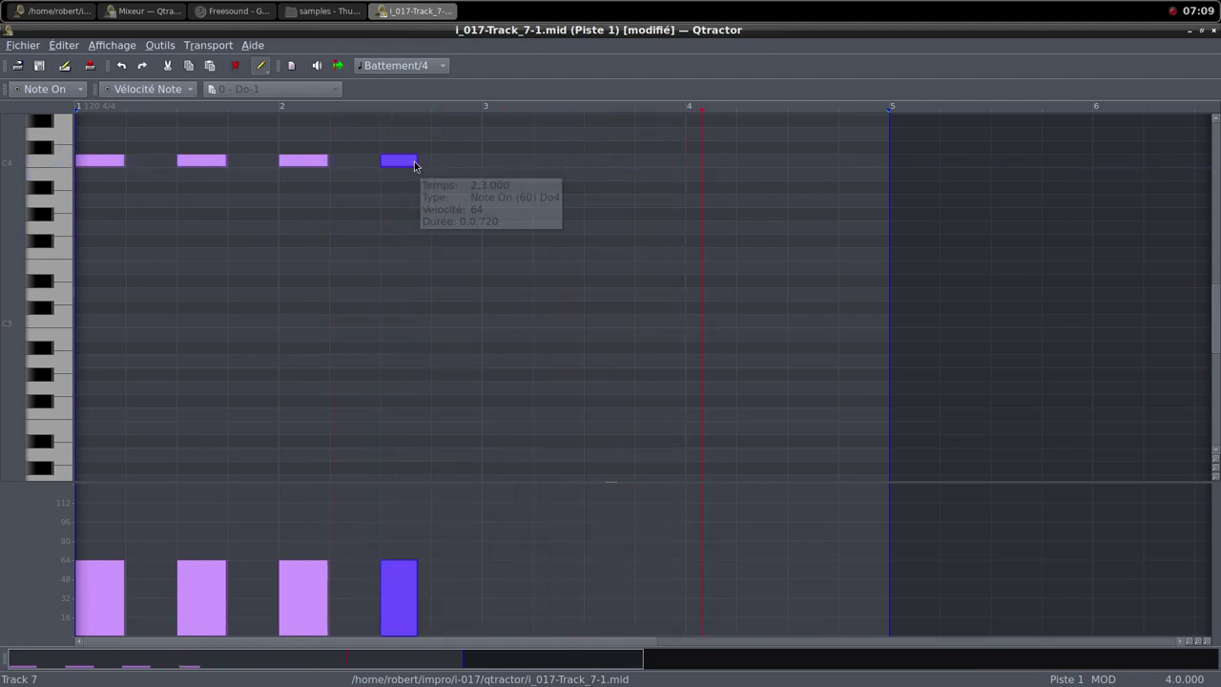
key(Delete)
click(387, 162)
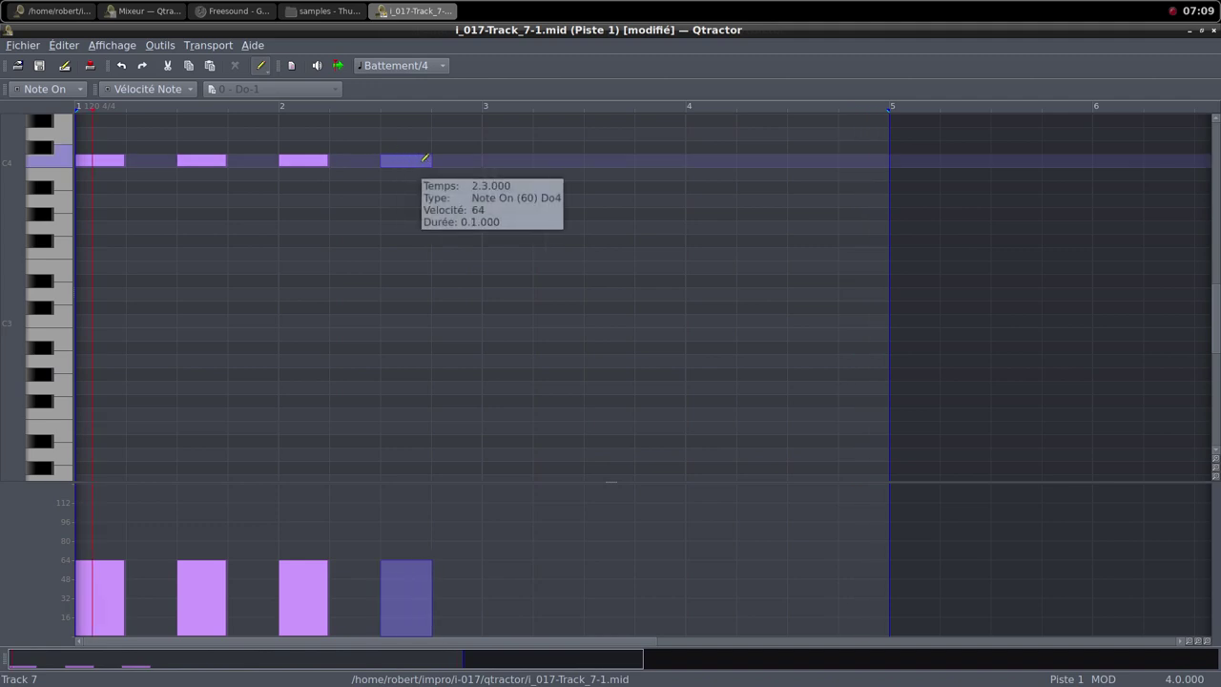
drag(488, 158, 830, 160)
key(Delete)
key(ctrl+z)
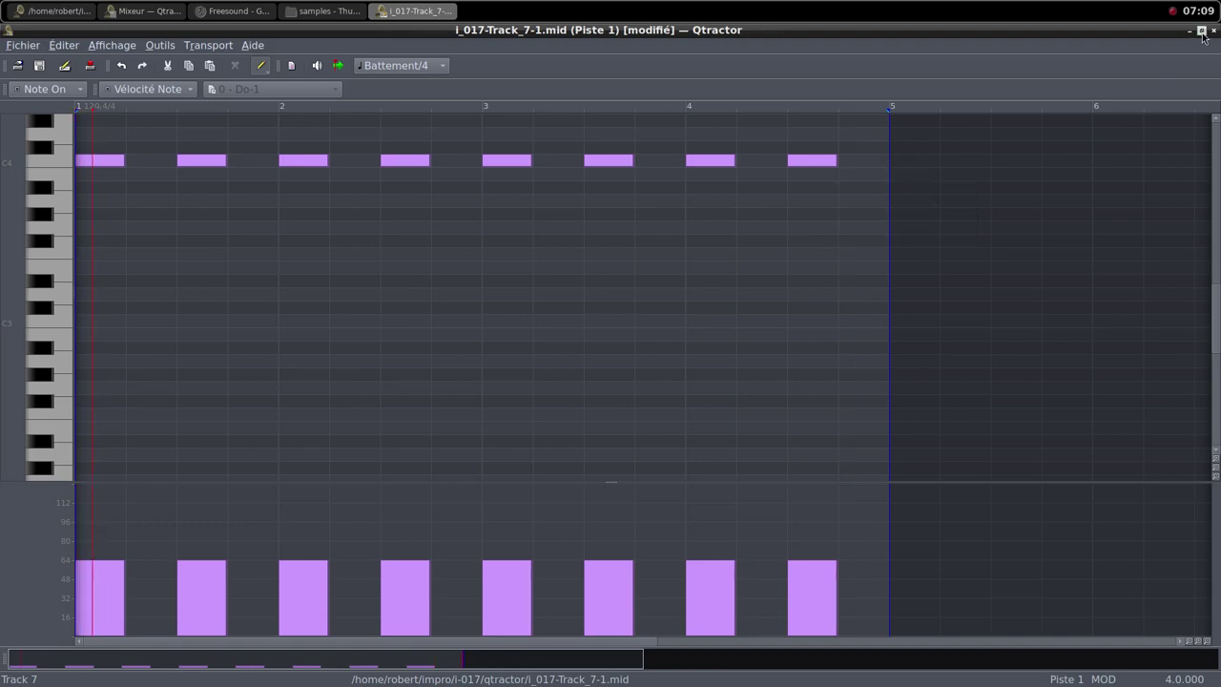
click(1201, 29)
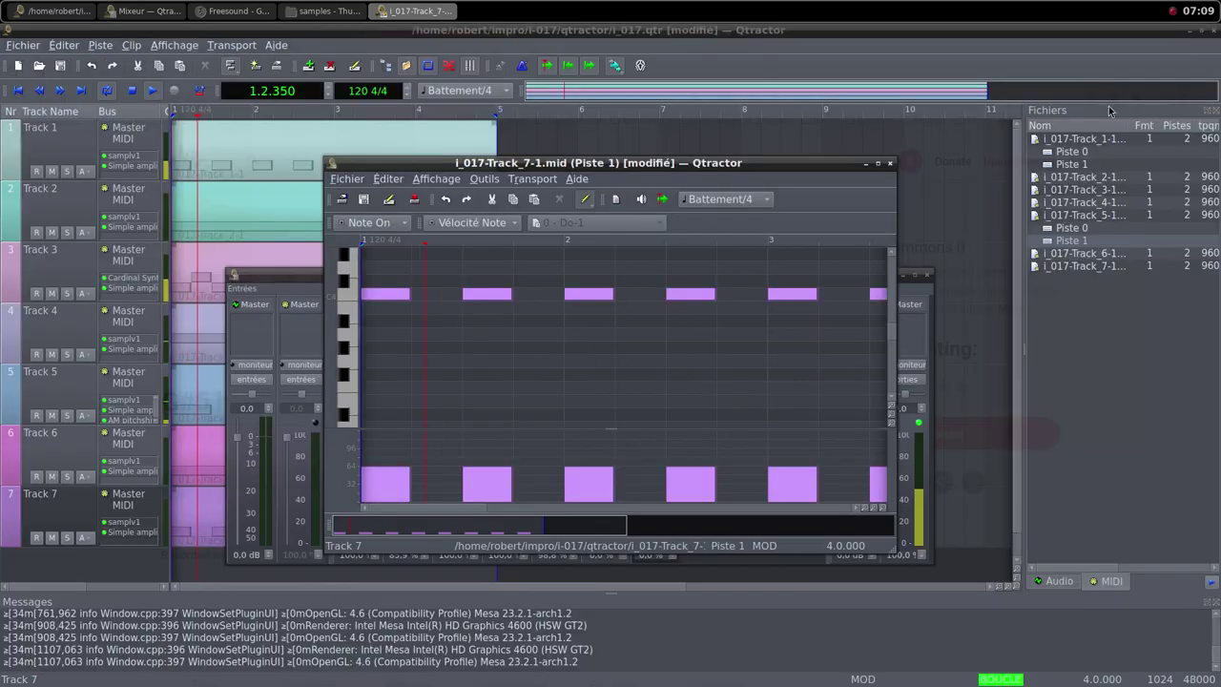
click(888, 165)
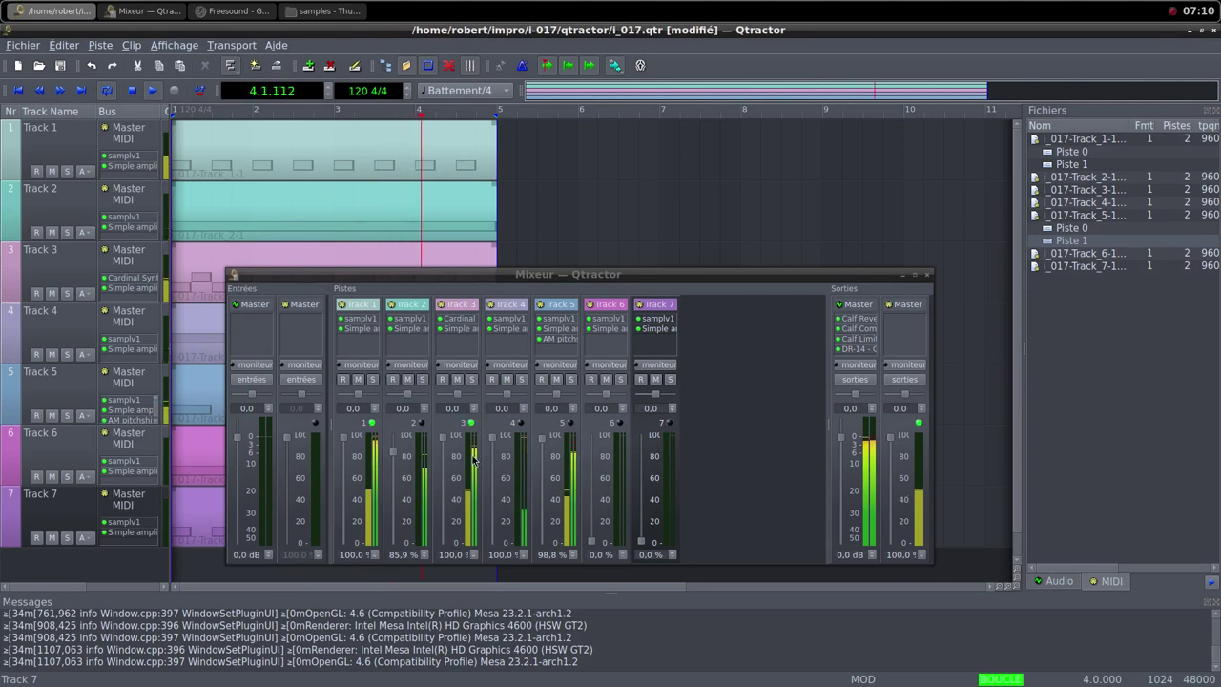
Lower the Host Audio level in Track 3's Cardinal Synth to -inf dB and close the synth
double_click(456, 319)
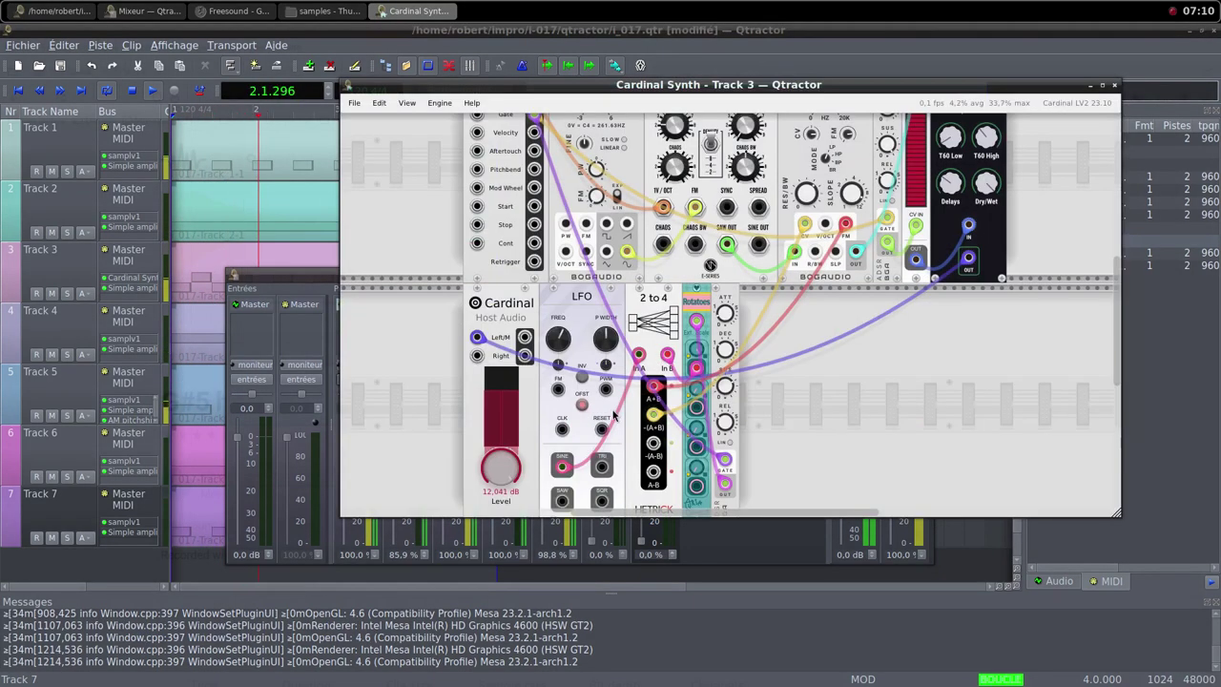
click(1114, 85)
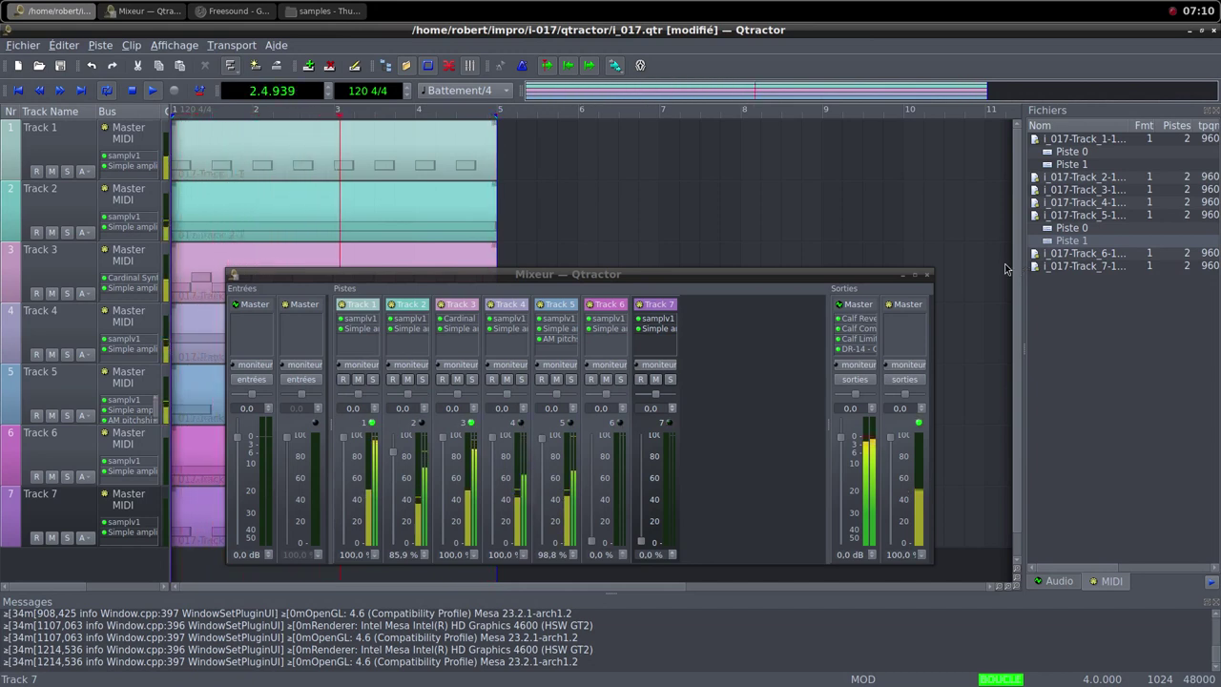
double_click(457, 318)
drag(500, 453, 460, 491)
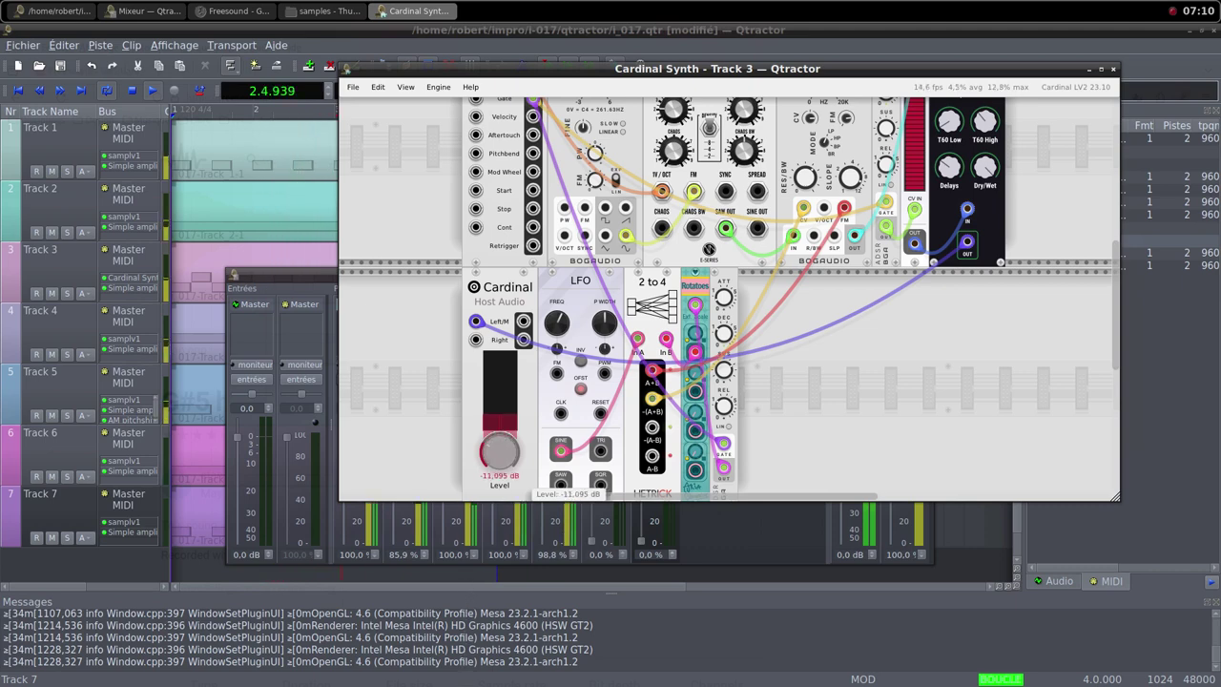
drag(493, 452, 490, 528)
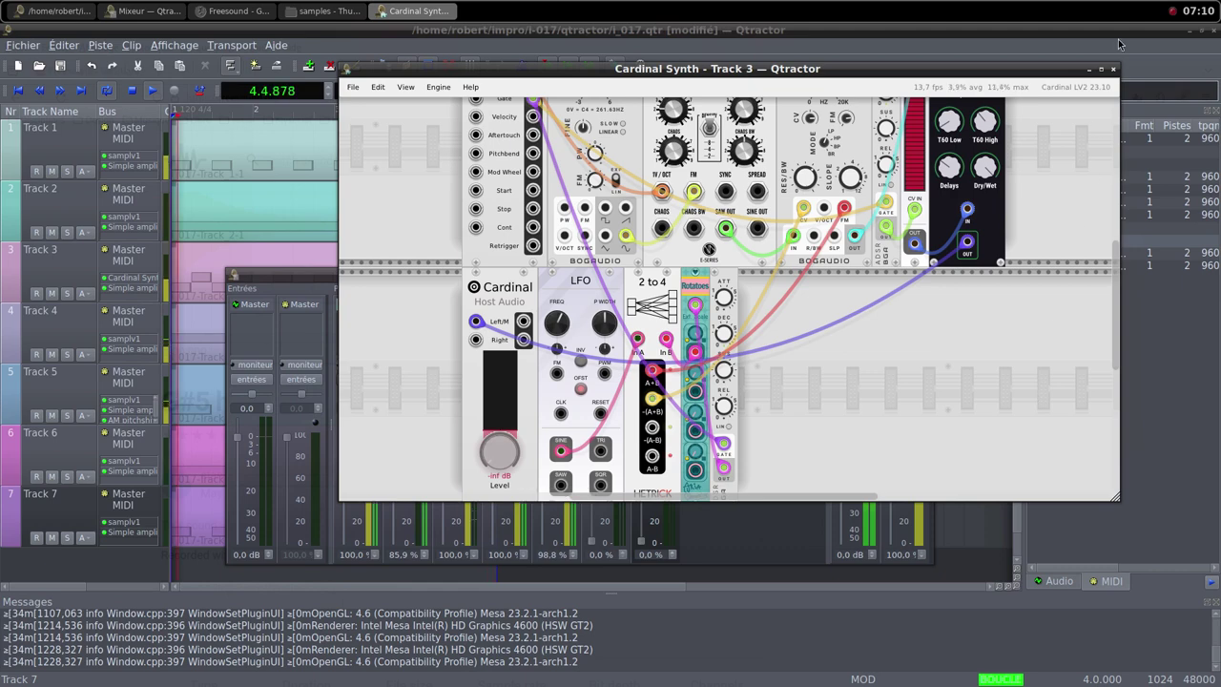
click(1113, 69)
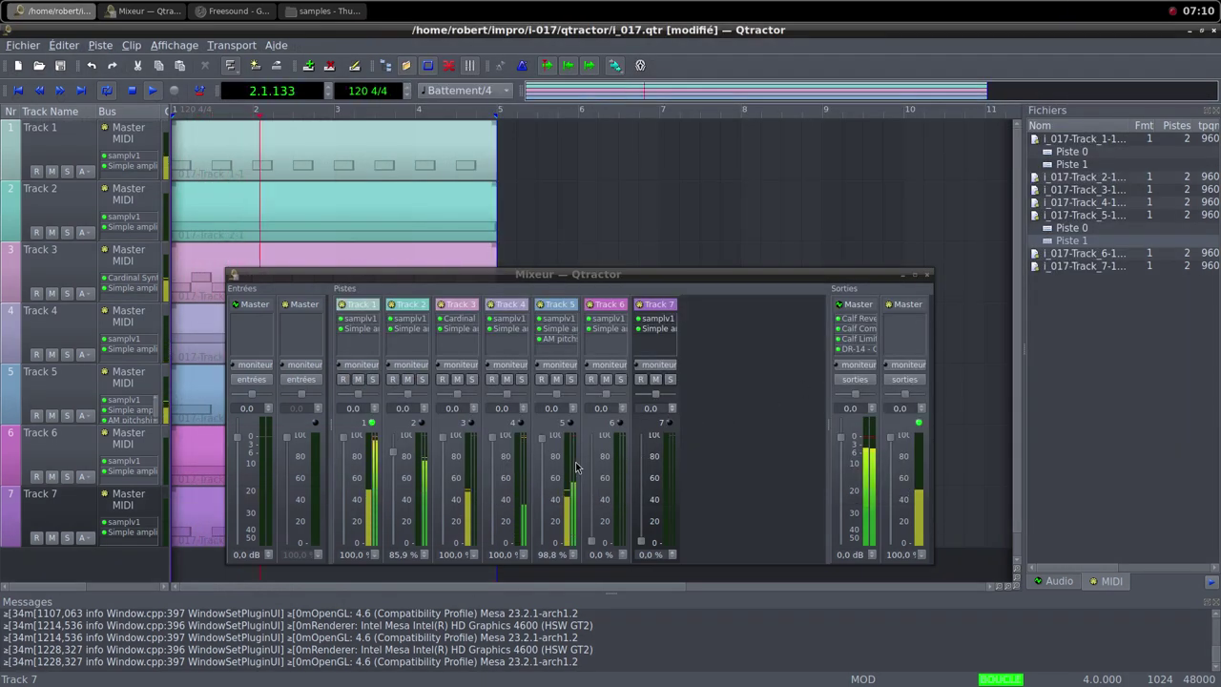
Lower the volumes of Track 5 and Track 4 to 0 % and raise Track 7 to 100 %
drag(543, 443, 558, 549)
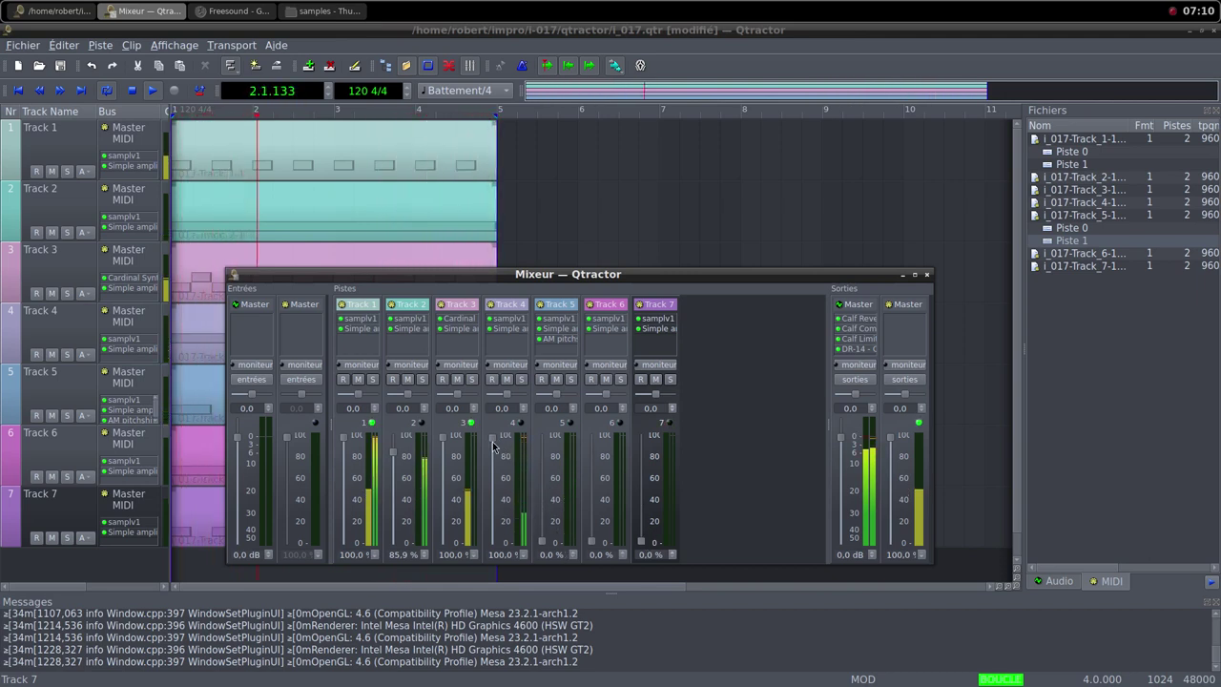
drag(495, 495, 503, 538)
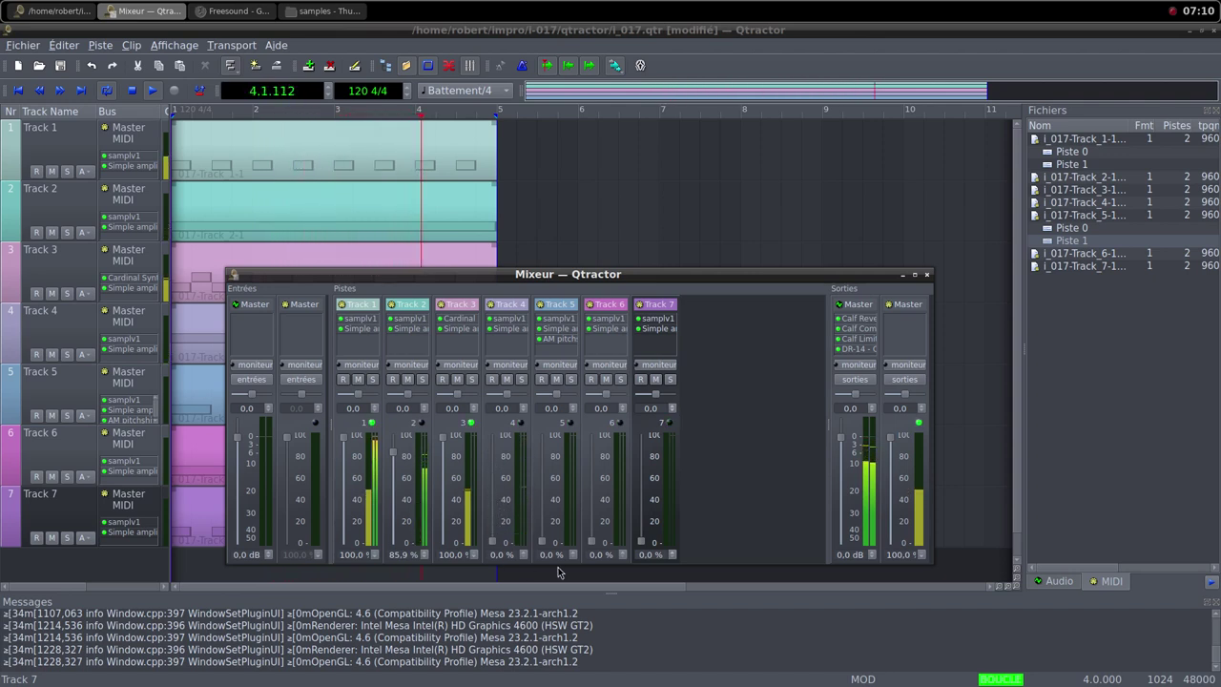
drag(643, 544, 650, 396)
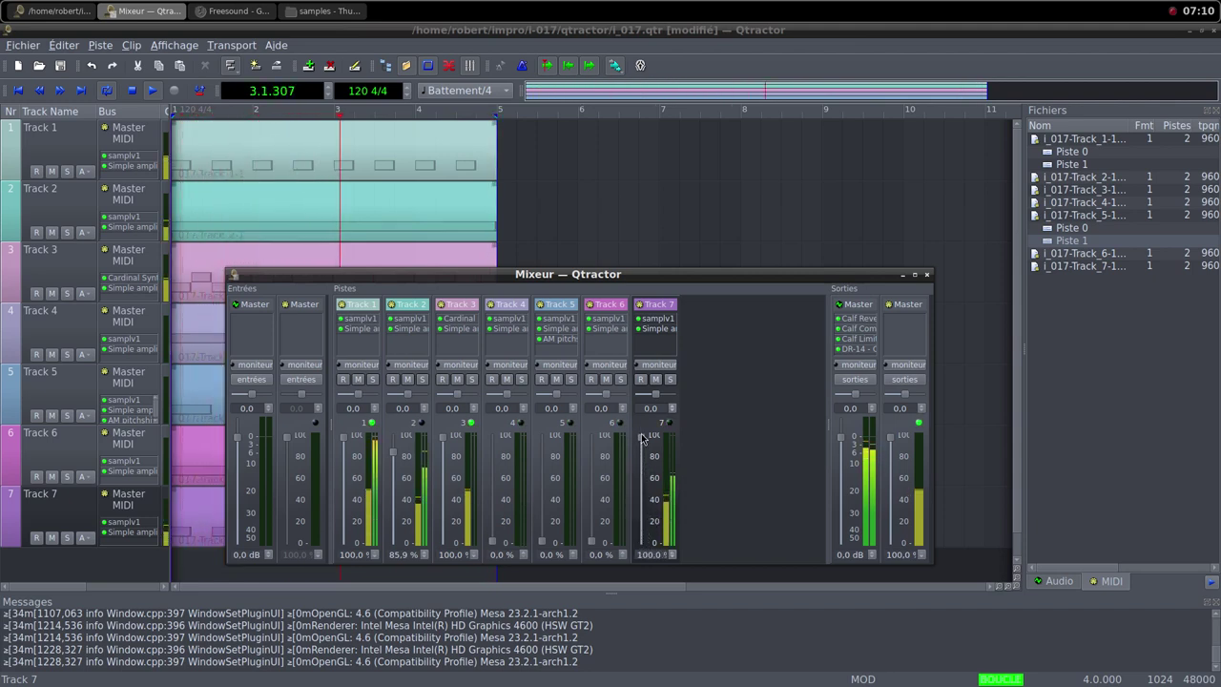
Set the gain of Track 7's Simple amplifier to 11.424 dB and close the plugin
double_click(660, 329)
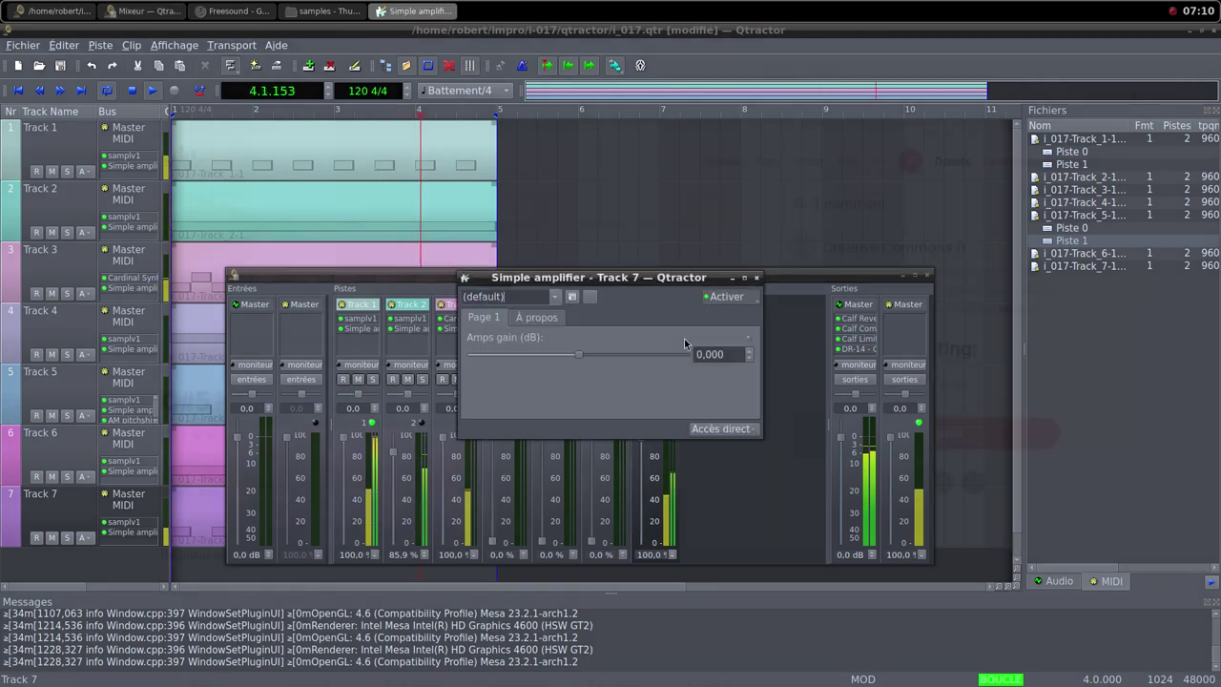
drag(624, 285, 831, 269)
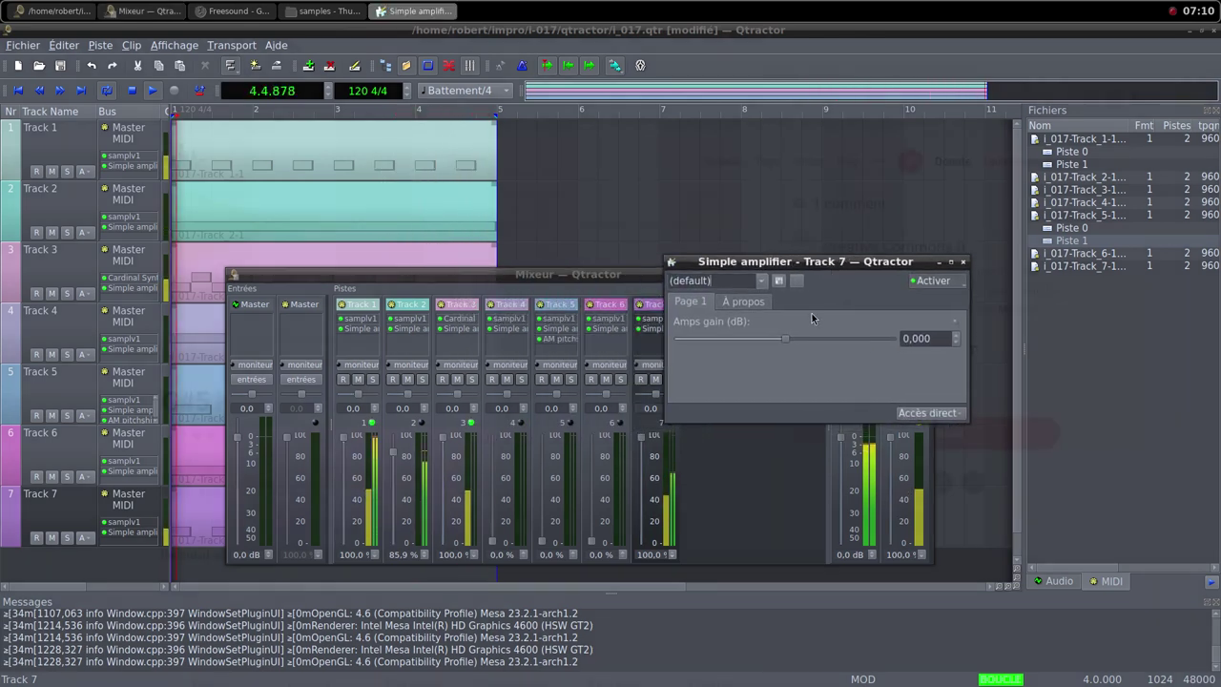
drag(785, 338, 805, 343)
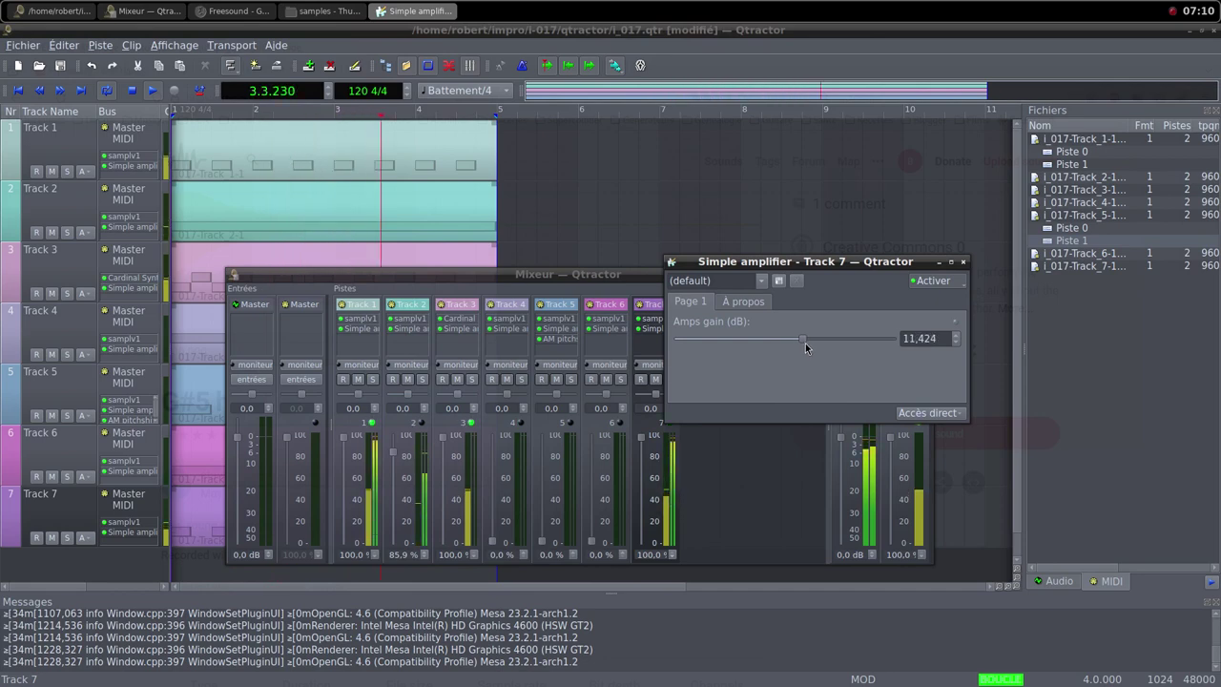
click(963, 261)
Add an AM pitchshifter after the amplifier on Track 7, set its pitch shift to 0.337 and close it
right_click(656, 343)
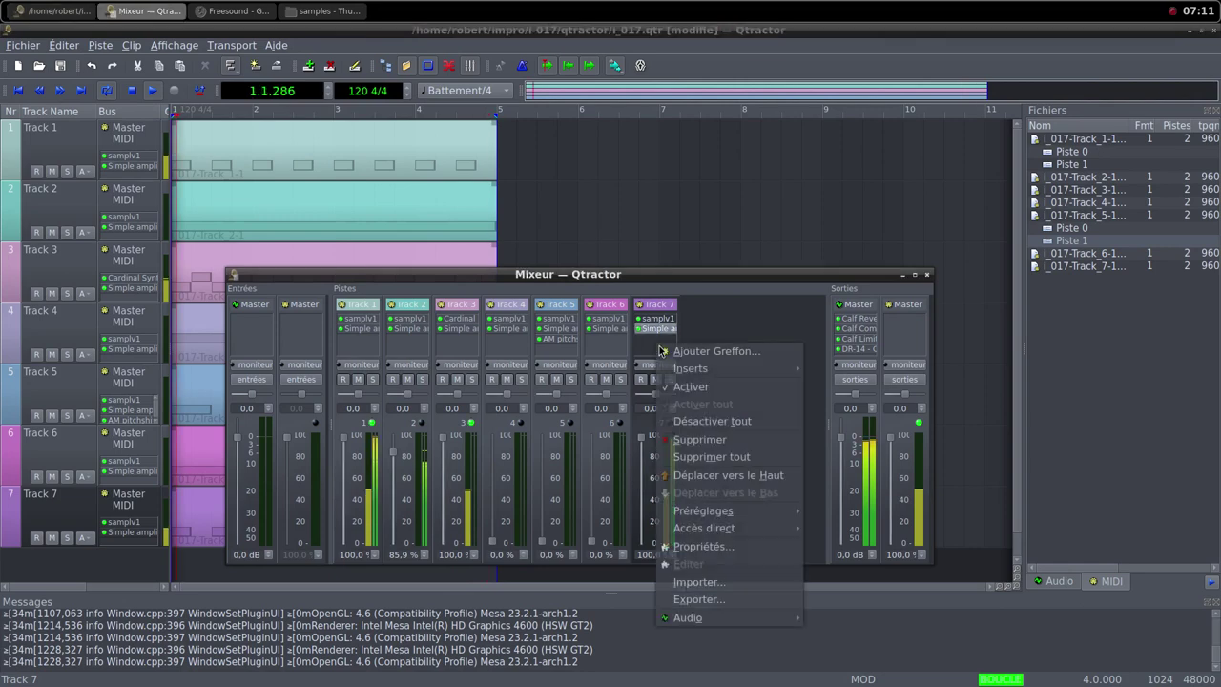
click(679, 350)
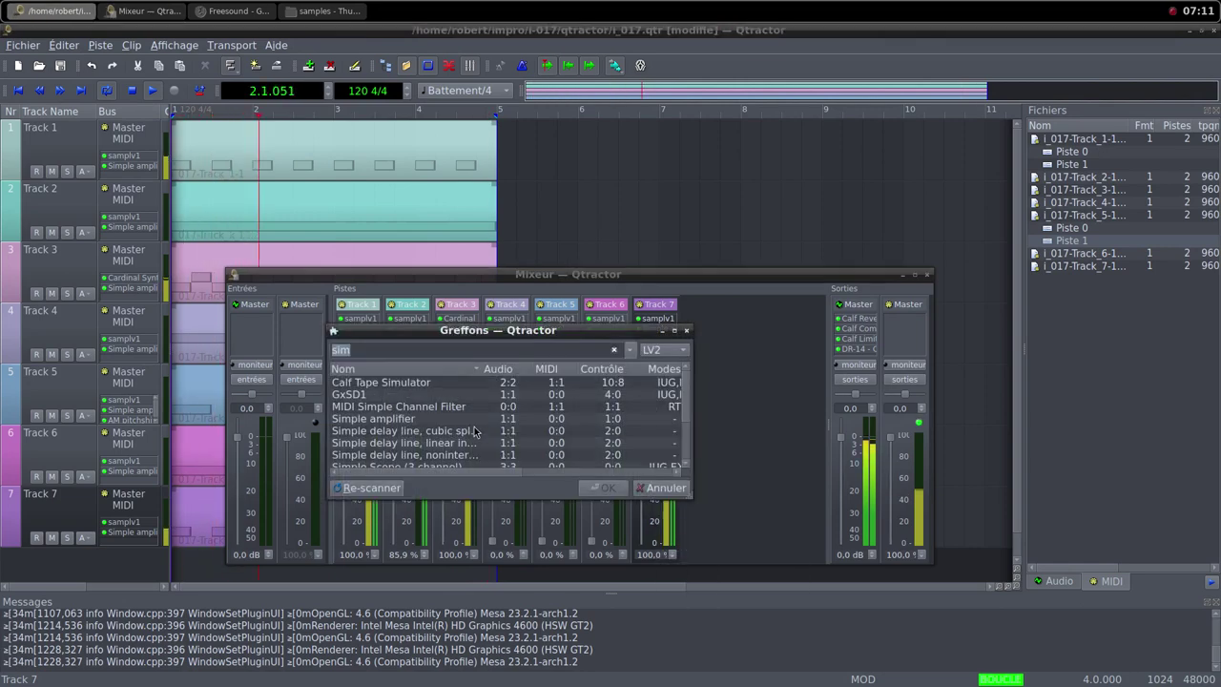
text(pit)
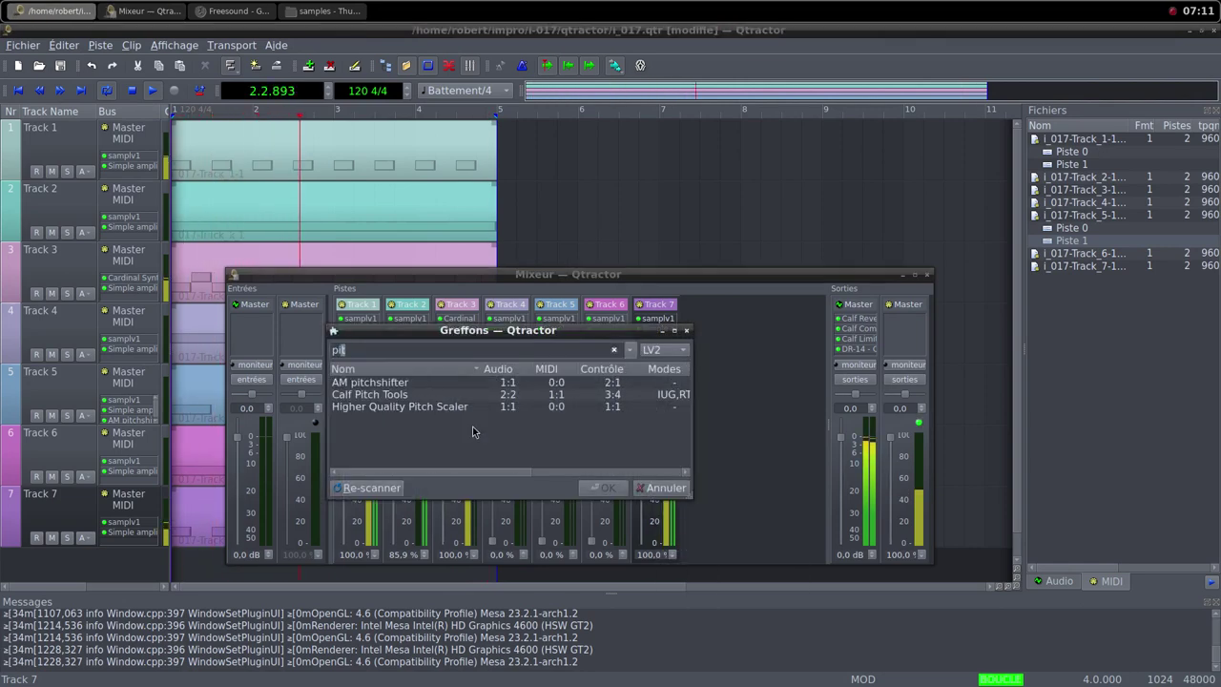
click(414, 382)
double_click(414, 383)
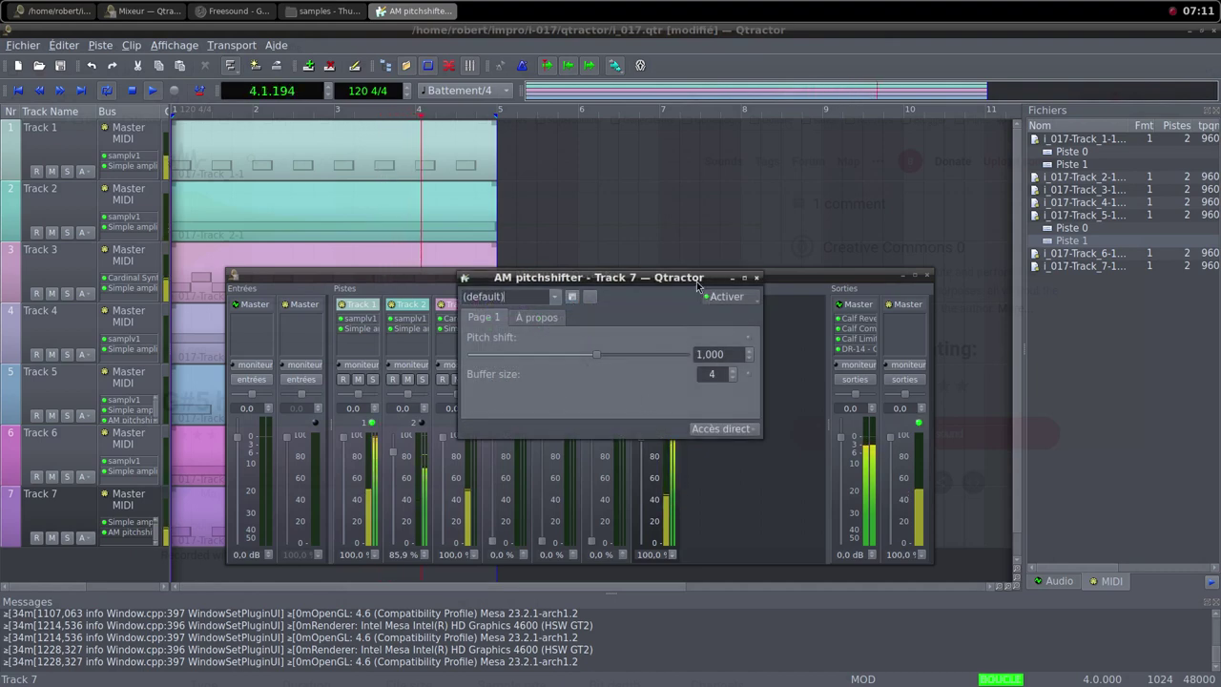
drag(697, 281, 937, 271)
drag(844, 346, 799, 346)
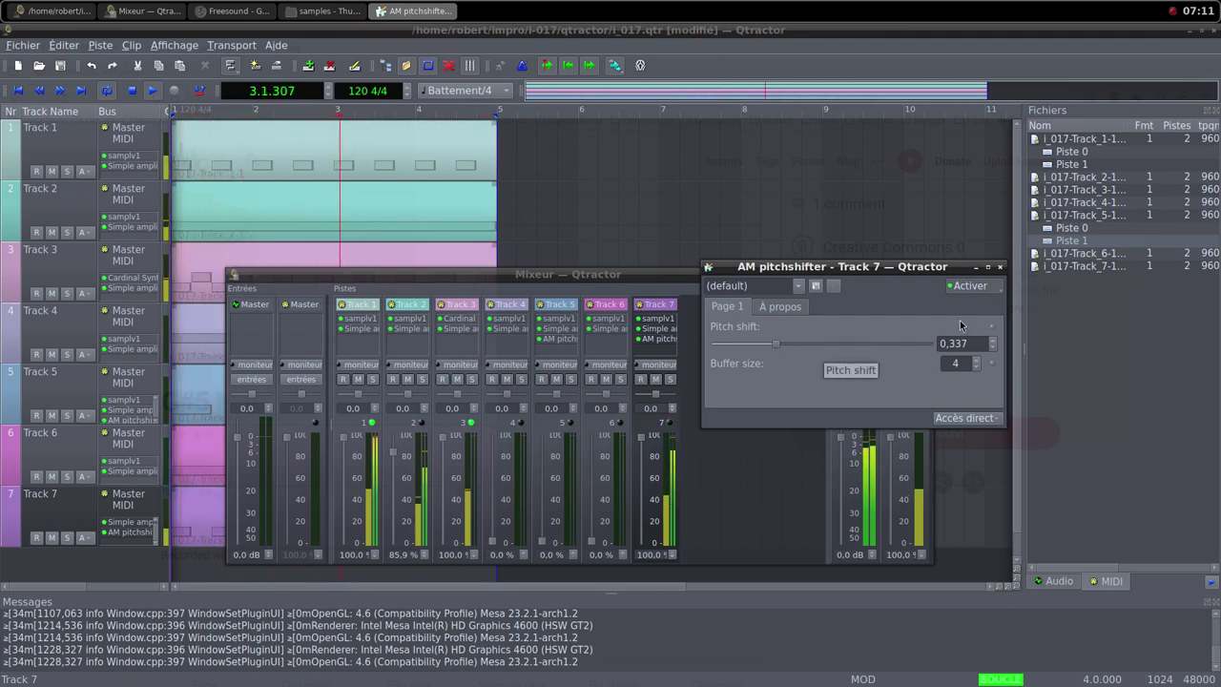
click(1000, 267)
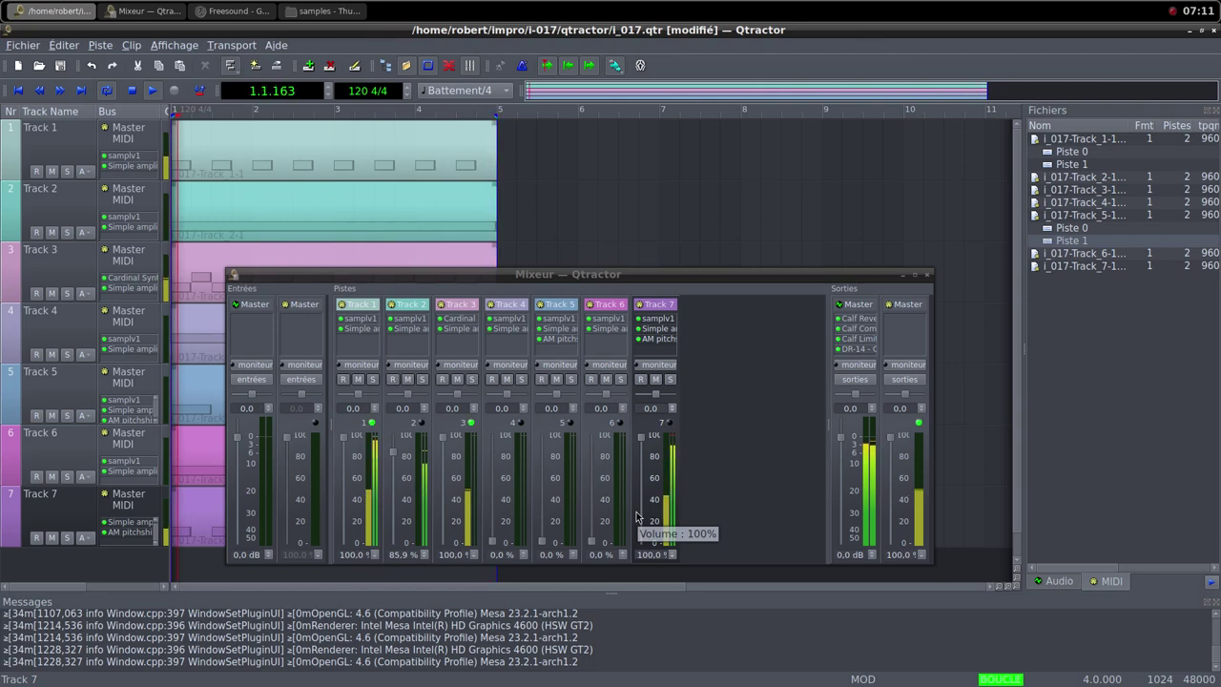
Raise the Host Audio level in Track 3's Cardinal Synth to 12.024 dB and close the synth
double_click(463, 319)
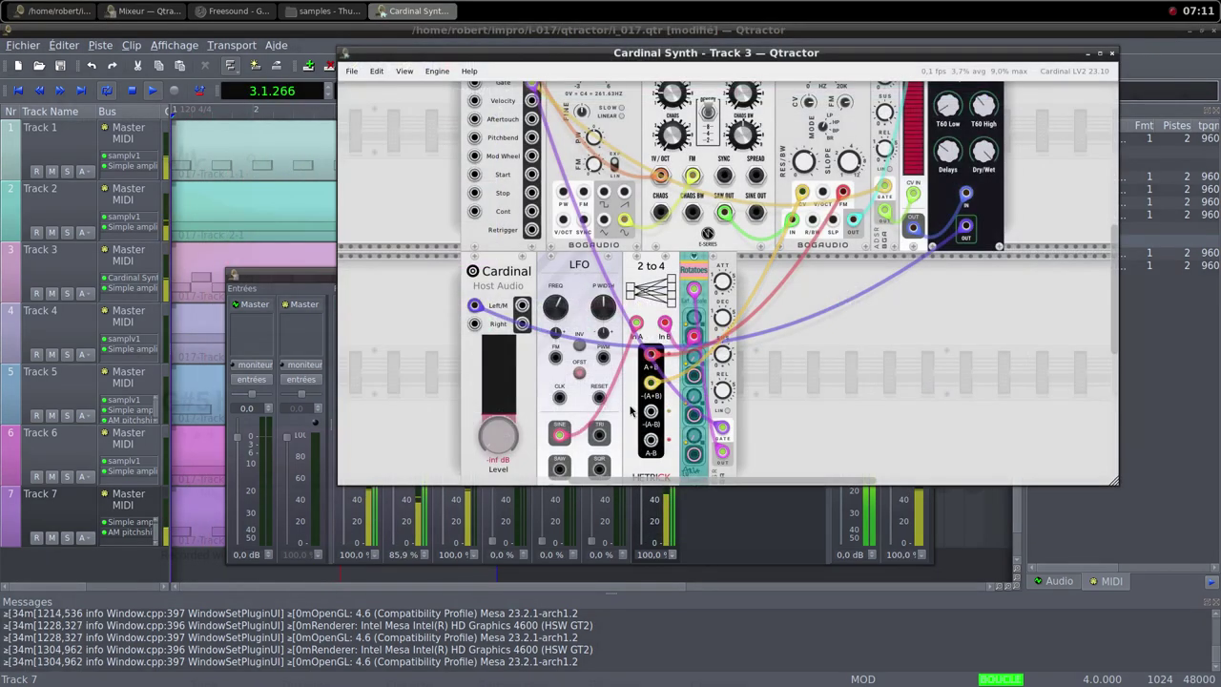
drag(496, 435, 460, 410)
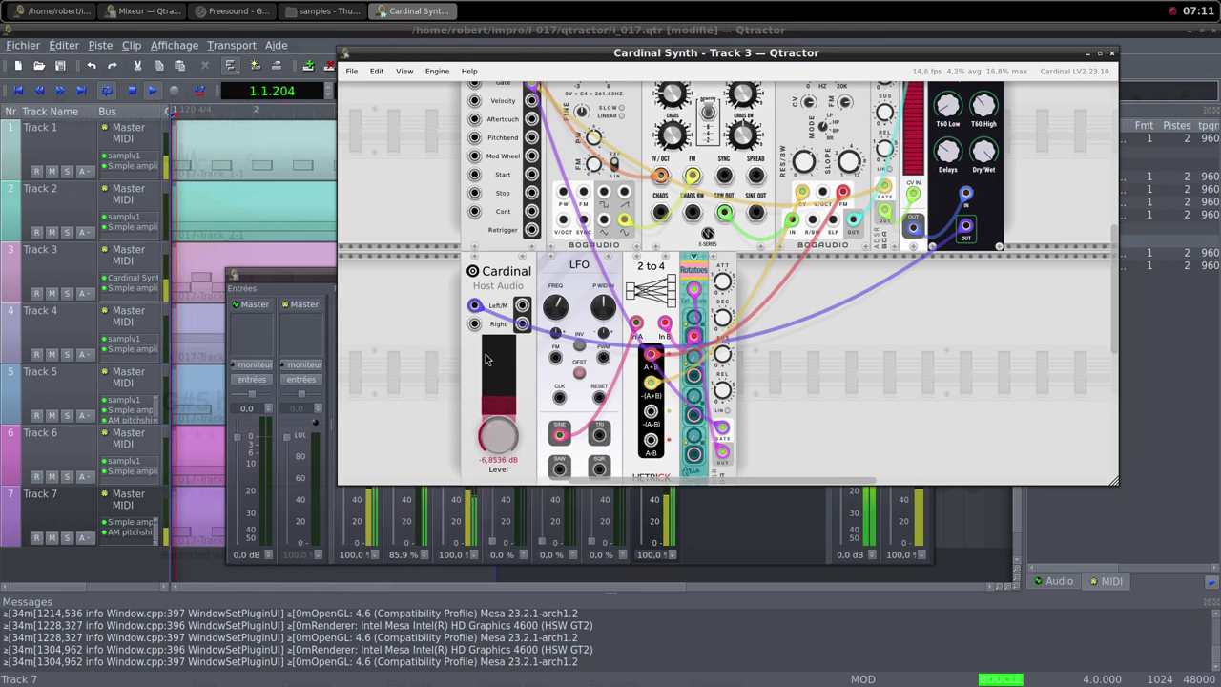
drag(503, 439, 514, 441)
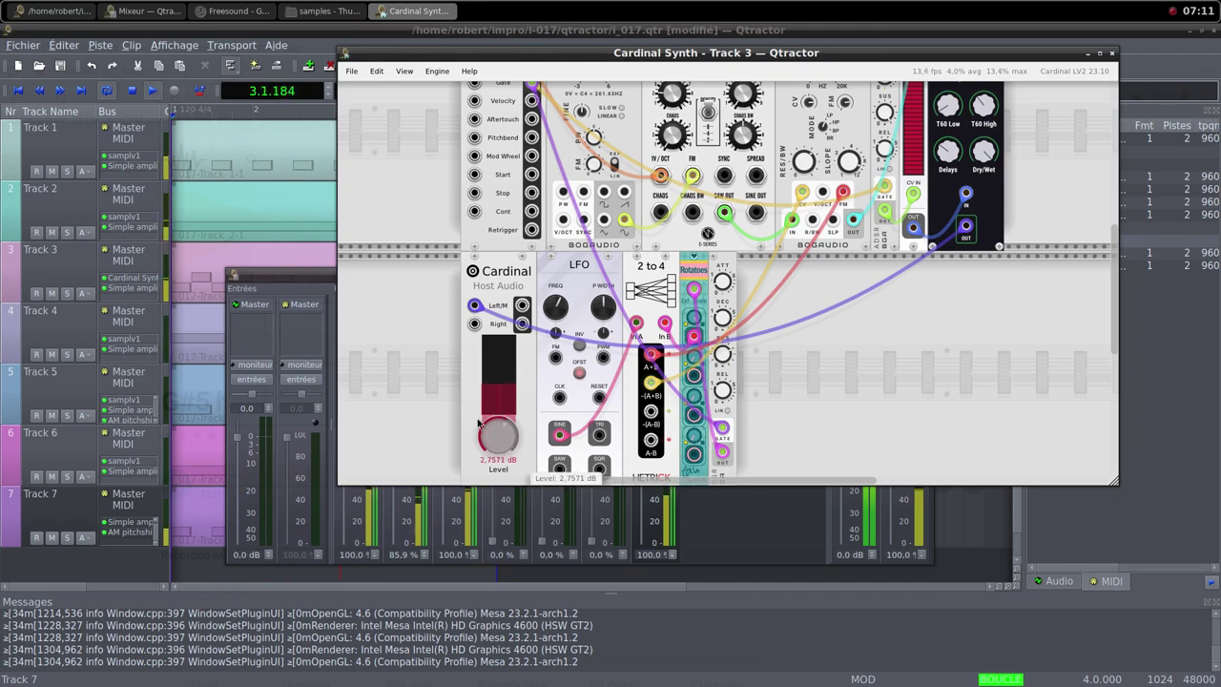
drag(443, 358, 424, 237)
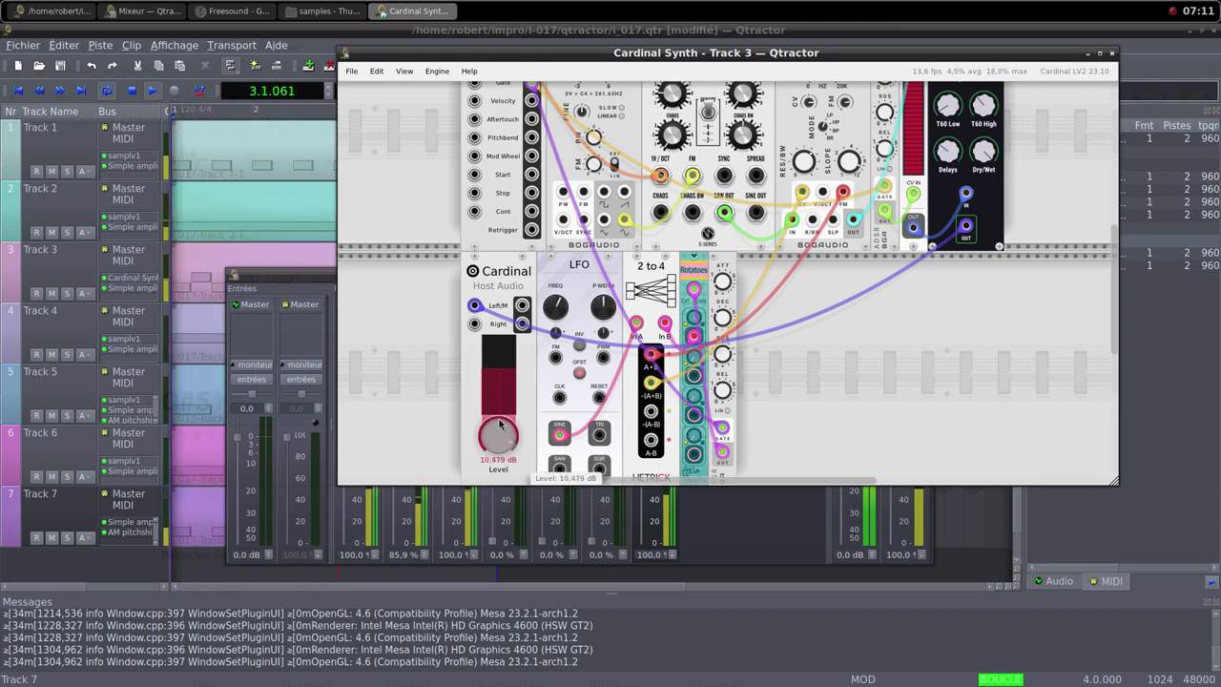
scroll(494, 380, up, 1)
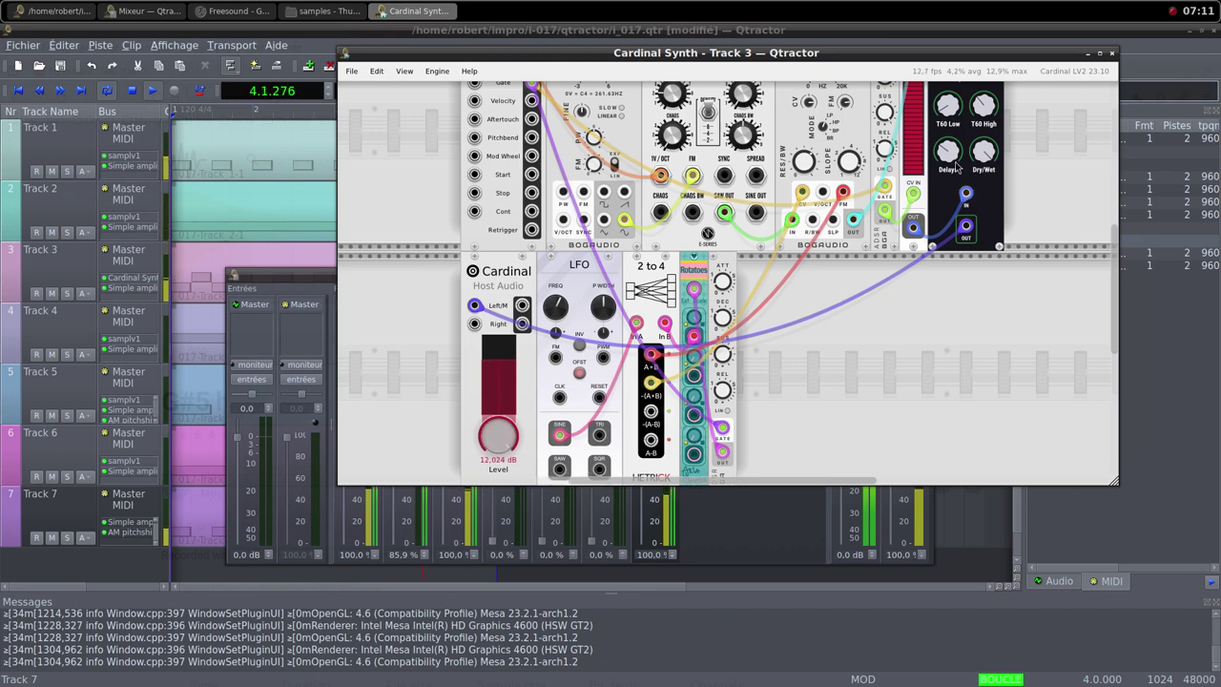
click(1110, 54)
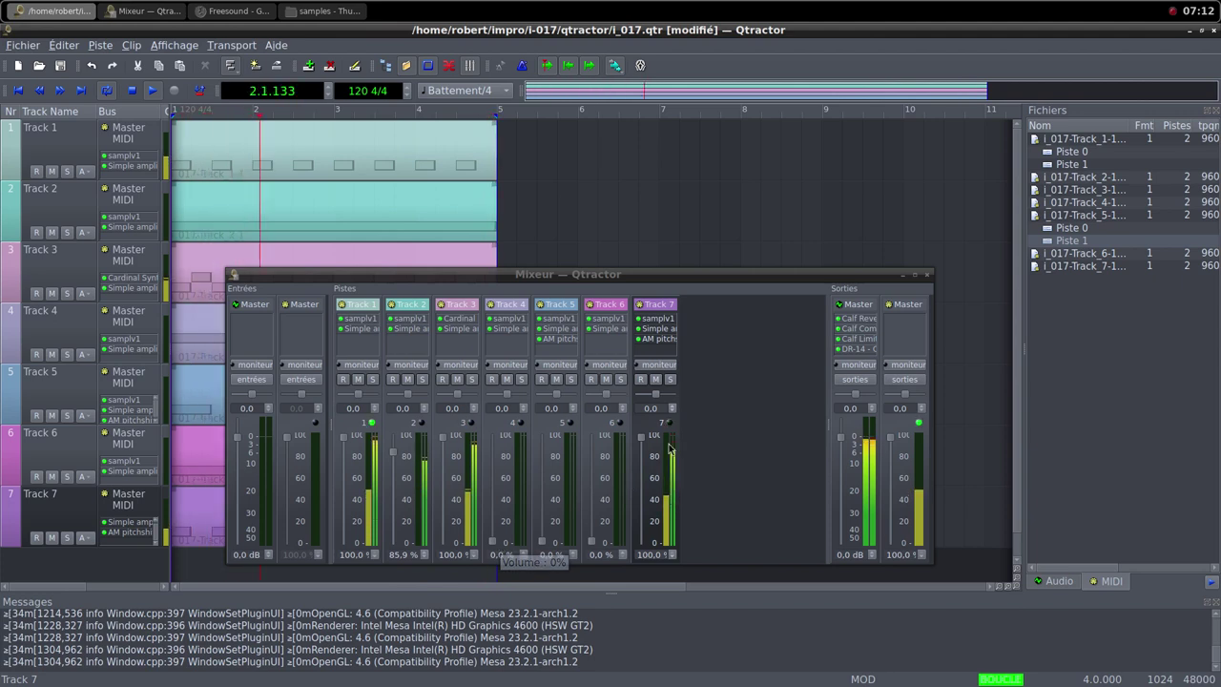
Set the pitch shift of Track 7's AM pitchshifter to 0.259 and close the plugin
double_click(661, 339)
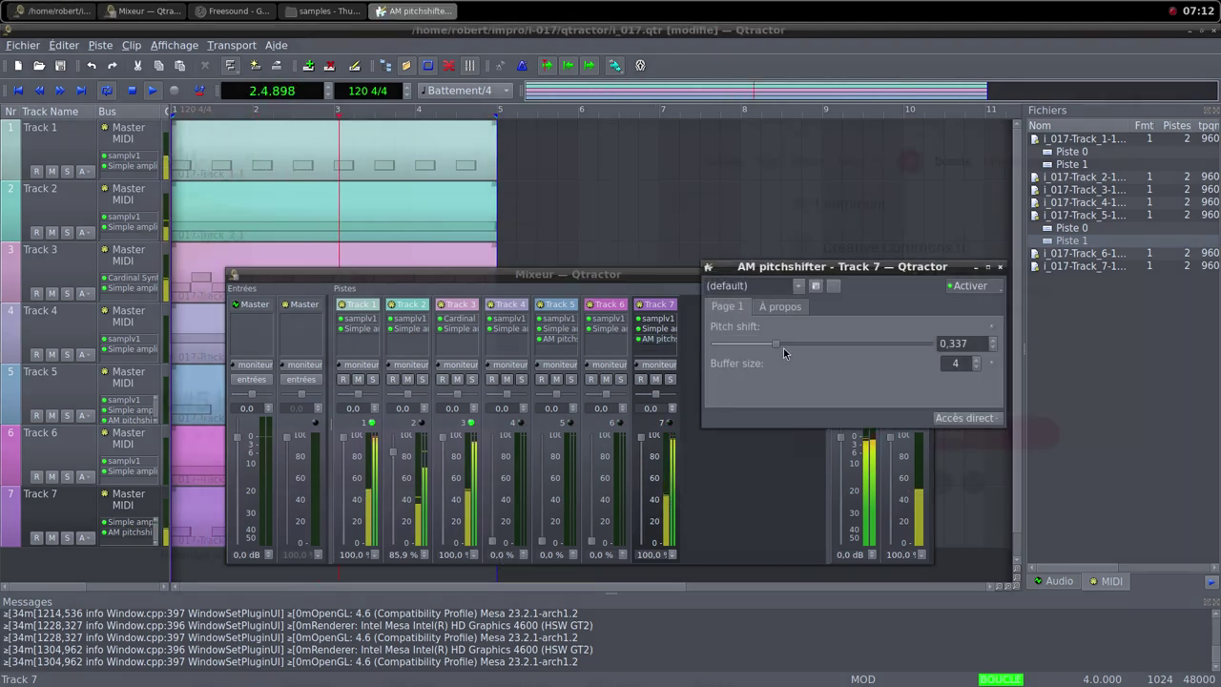
drag(778, 342, 742, 352)
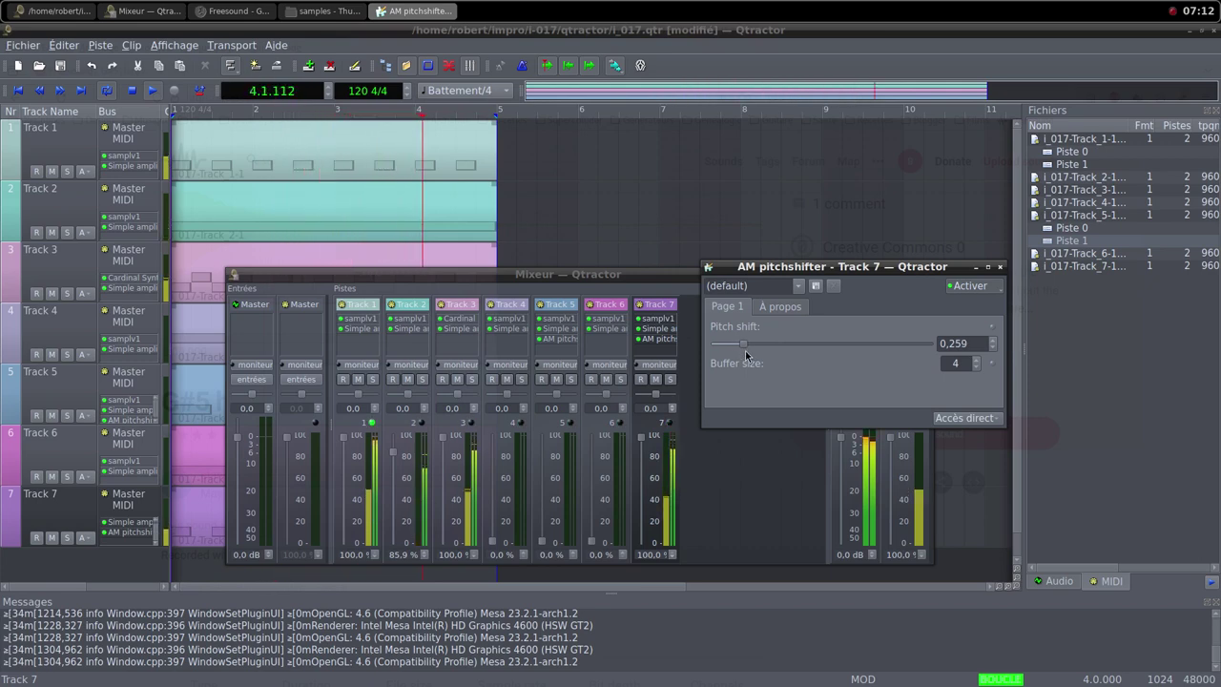
click(1000, 266)
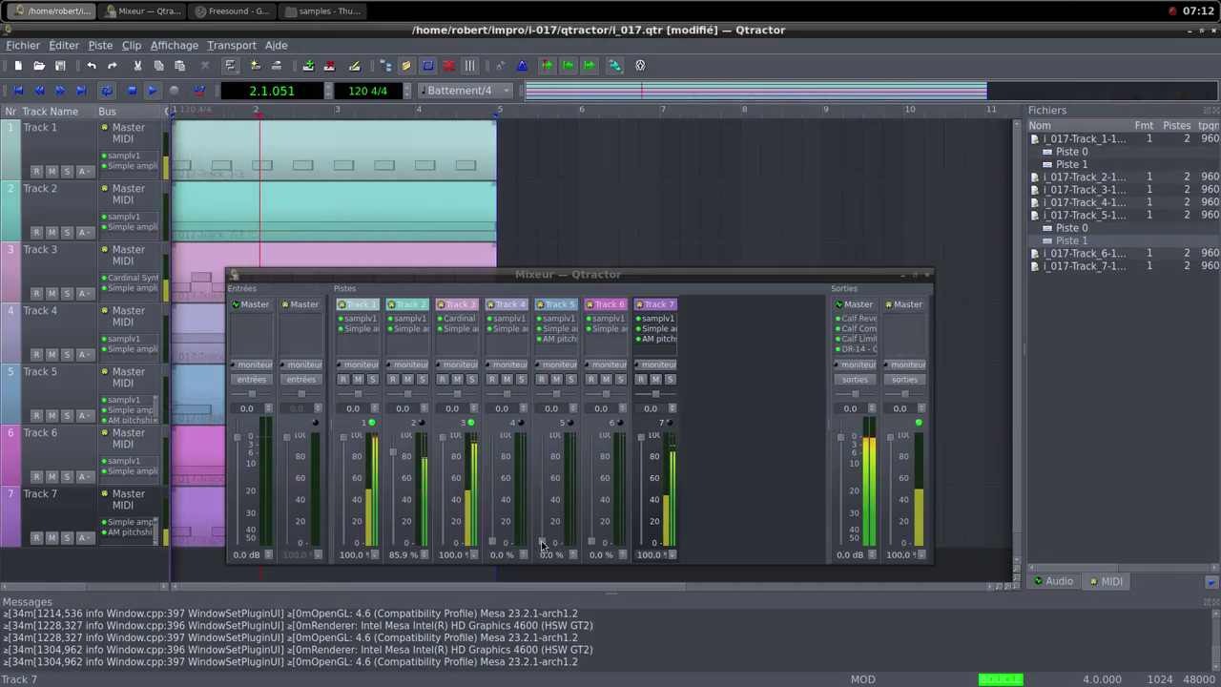
Raise the volumes of Track 4 and Track 5 to 100 % in the mixer
drag(497, 545, 498, 508)
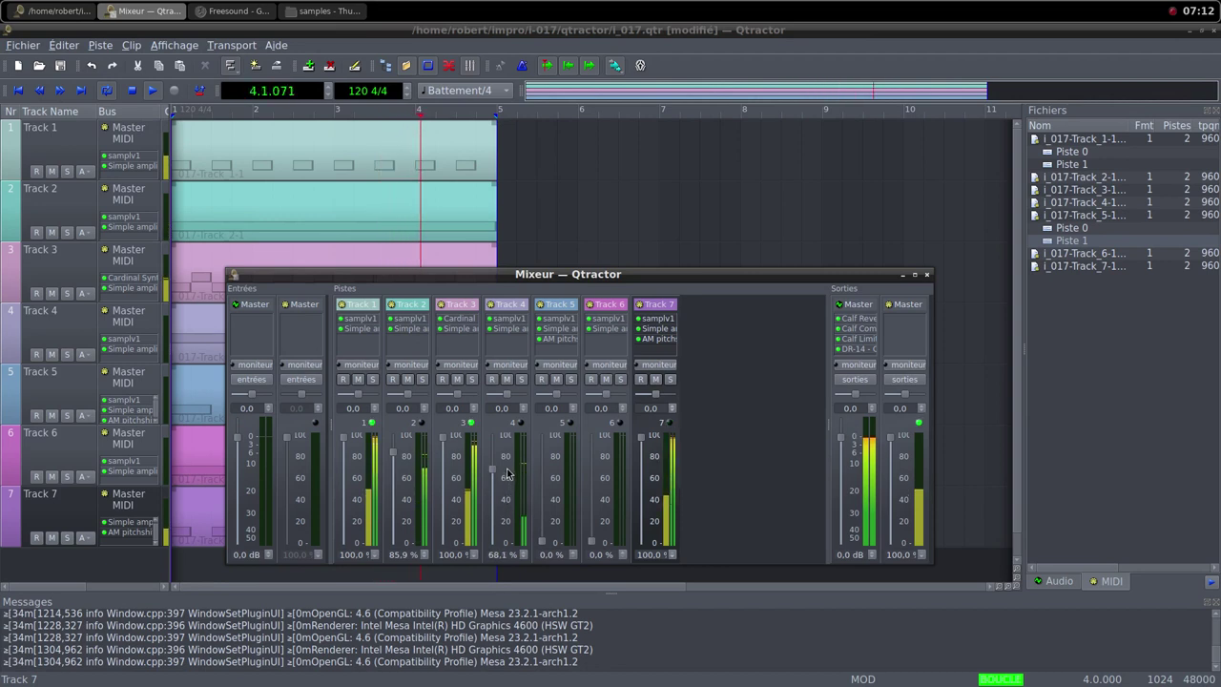
drag(508, 465, 511, 439)
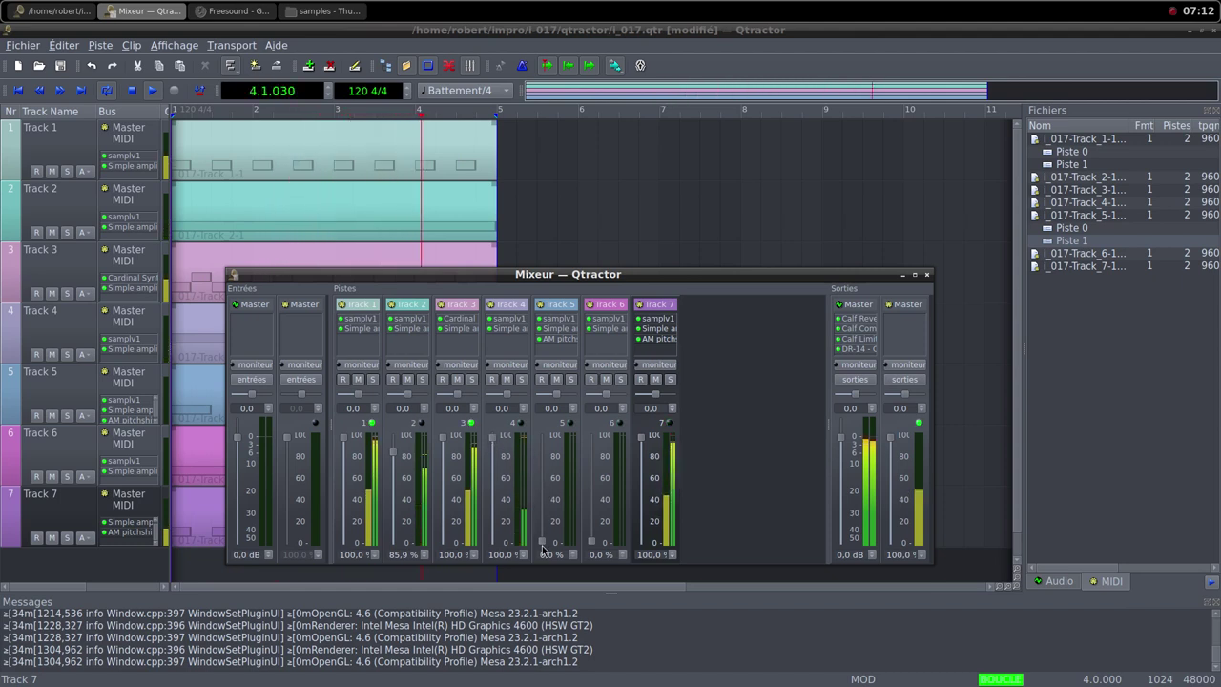
drag(542, 549, 542, 540)
drag(546, 528, 554, 443)
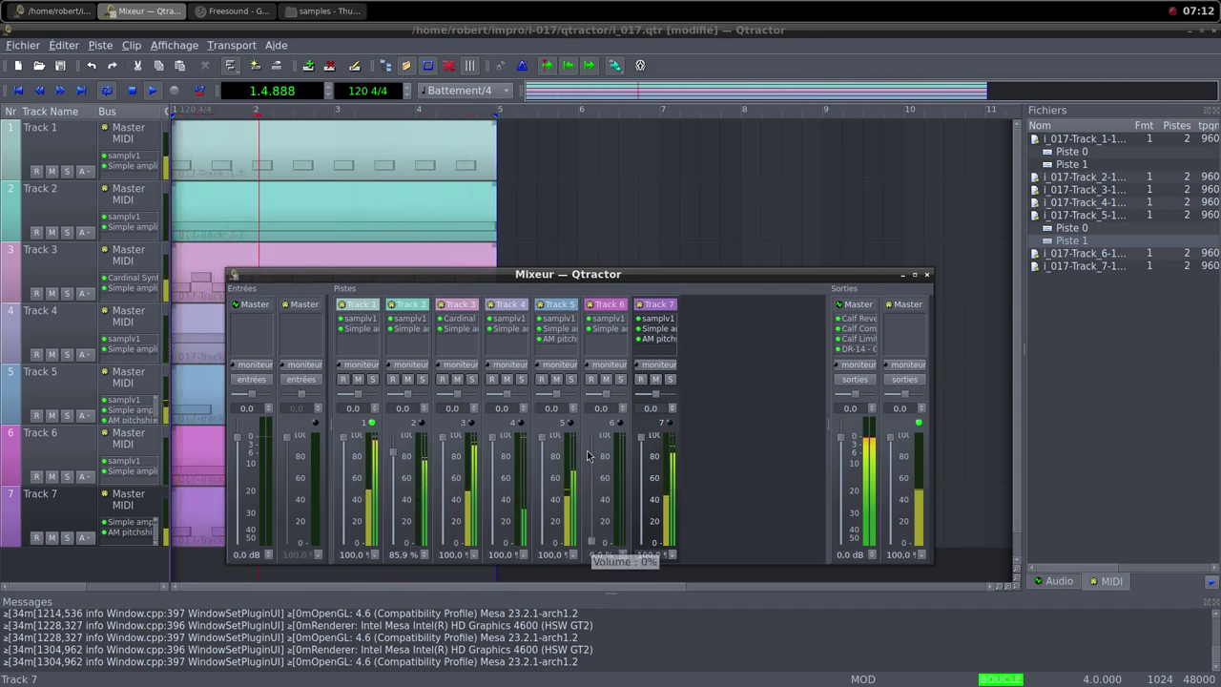
Add an AM pitchshifter after the amplifier on Track 6 and set its pitch shift to 0.568
right_click(602, 352)
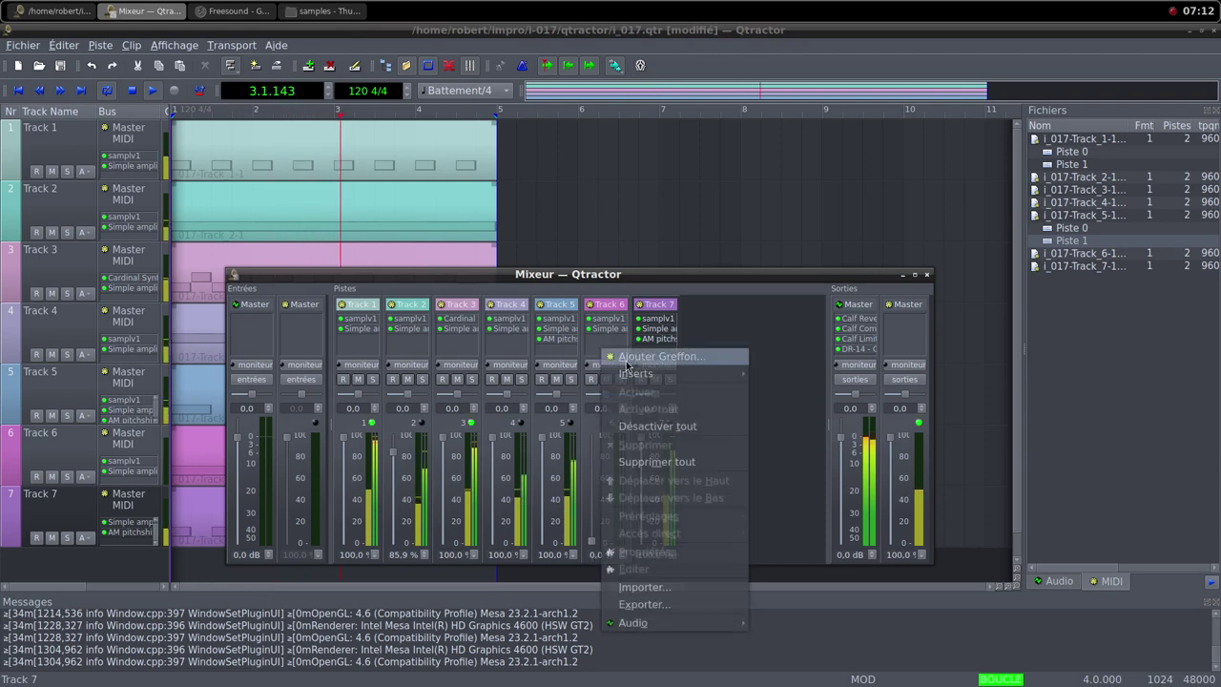
click(605, 356)
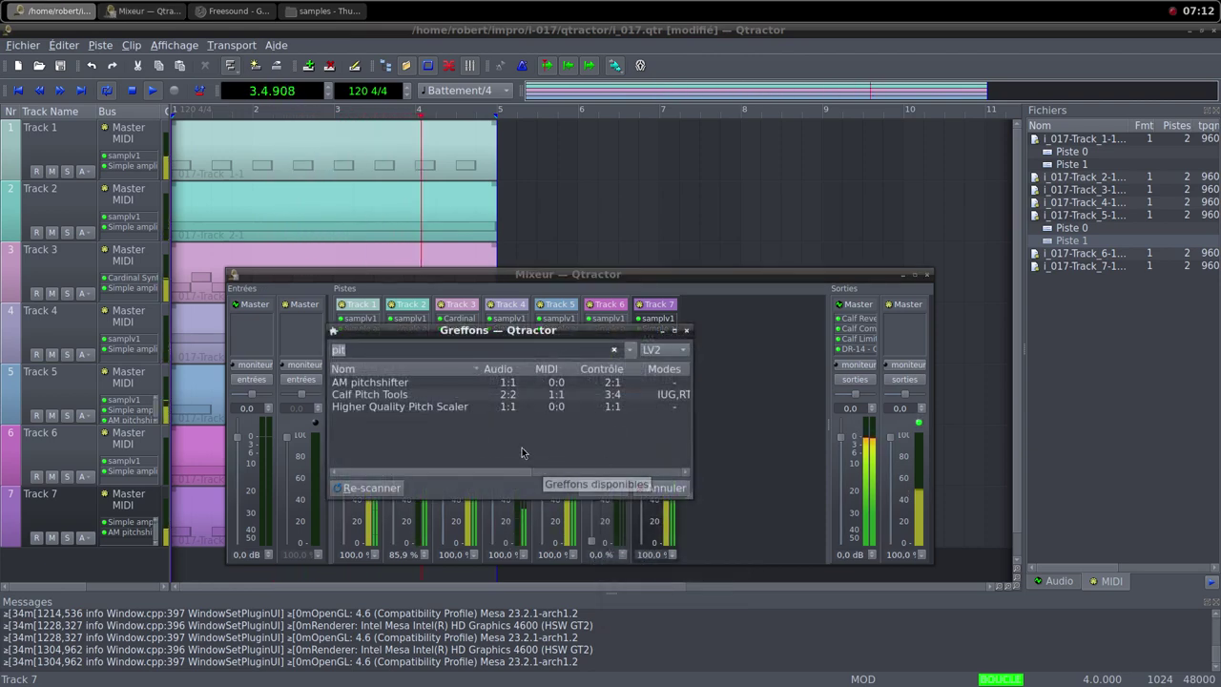
click(444, 385)
double_click(445, 385)
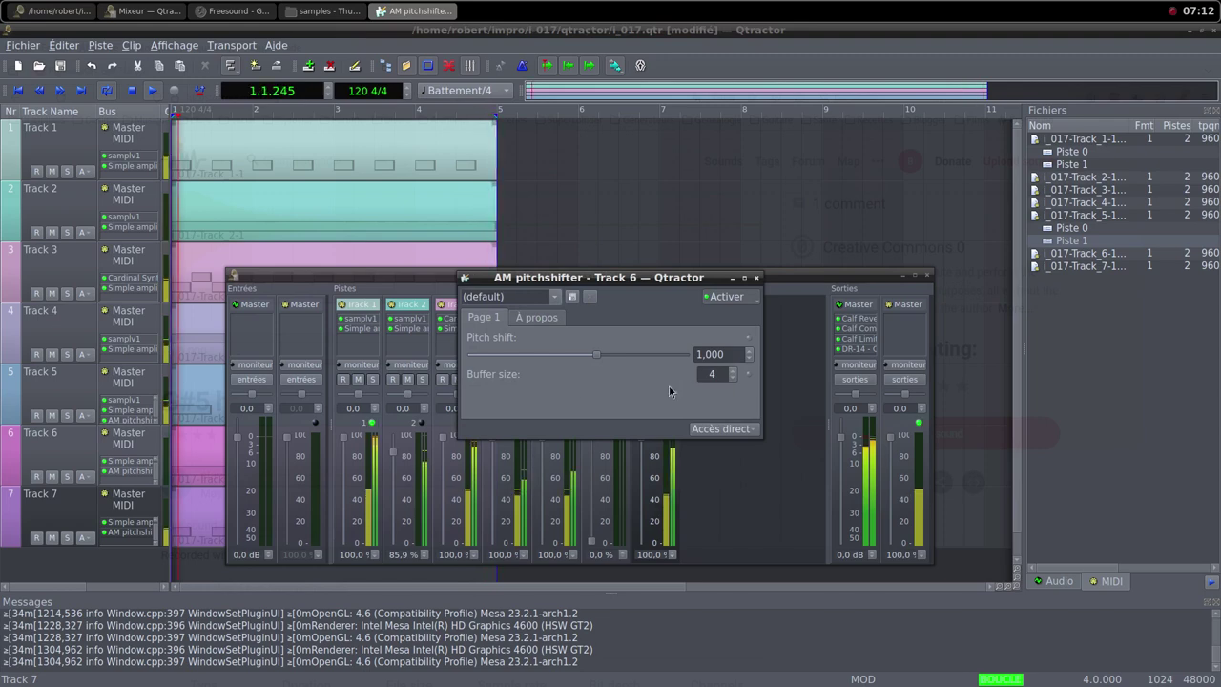
drag(591, 355, 564, 355)
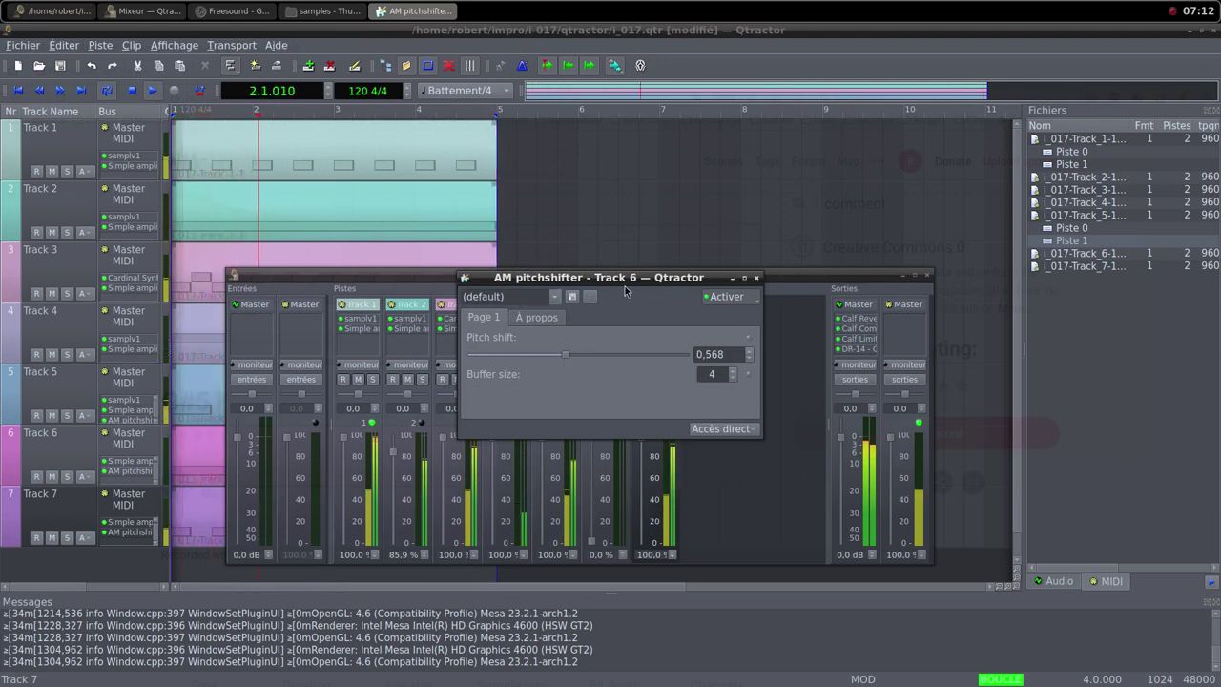
Move the pitchshifter window clear of the Track 6 fader and raise Track 6's volume to 100 %
drag(632, 272, 794, 196)
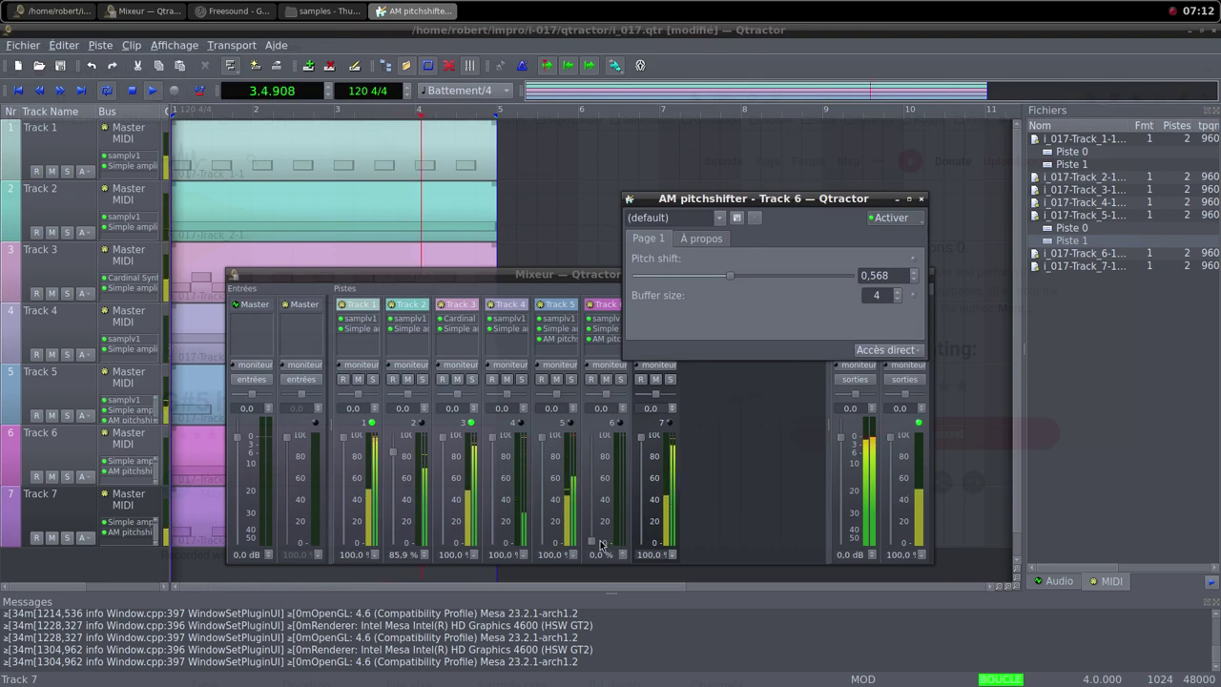
click(596, 545)
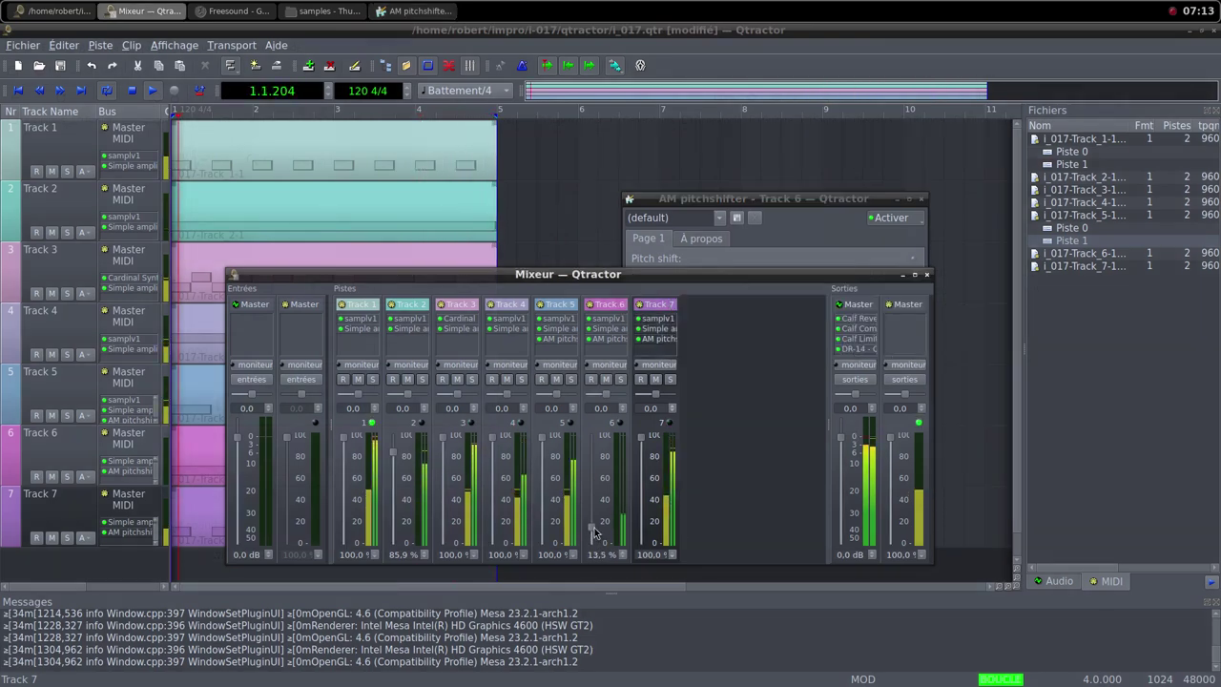
drag(596, 545, 603, 436)
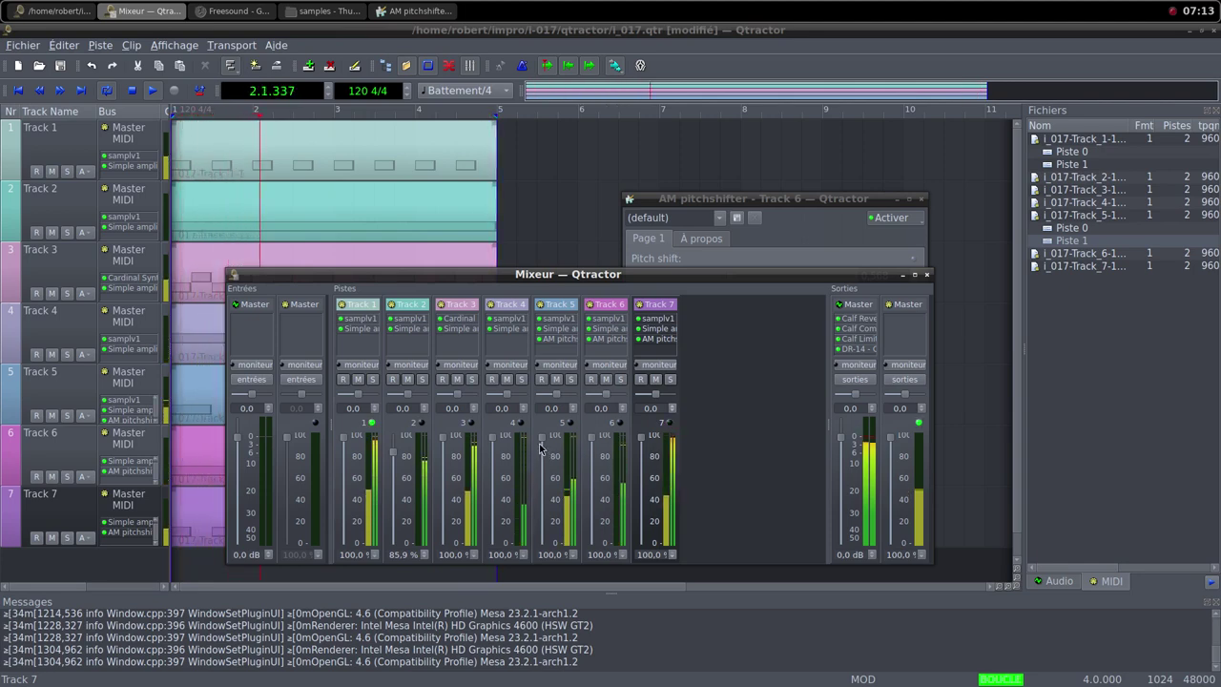
Fade out Tracks 5, 4, 7, 2 and 1 in that order by lowering each volume to 0 %
drag(543, 441, 540, 555)
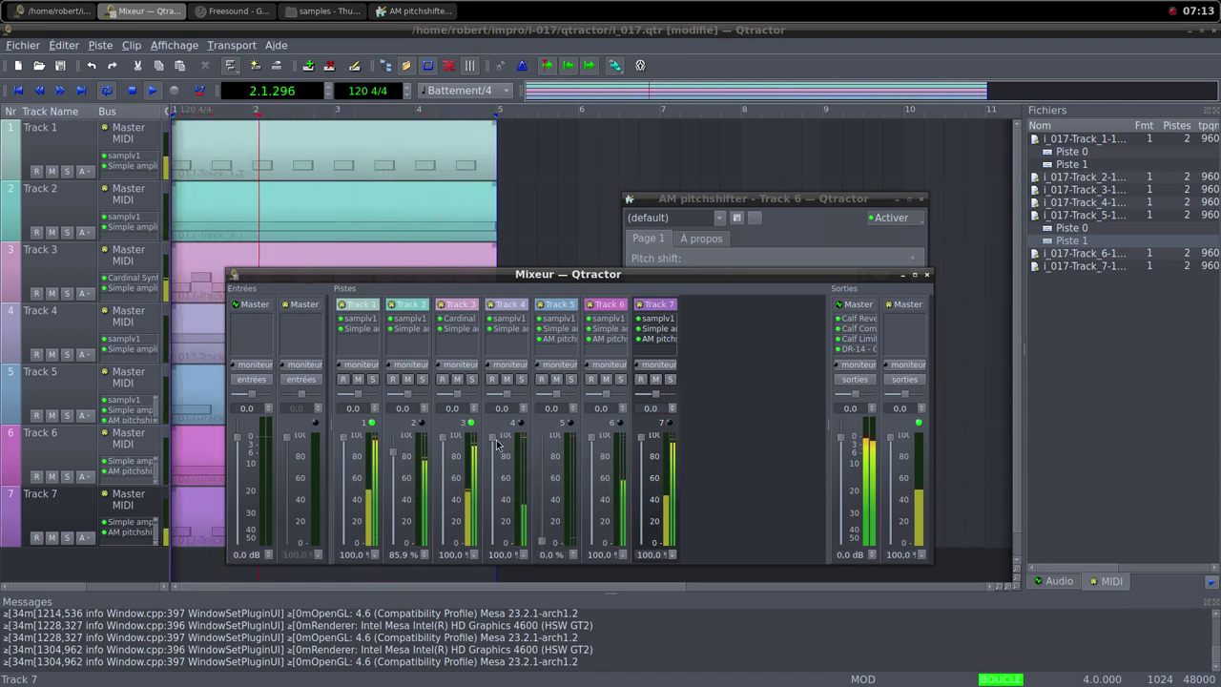
drag(496, 444, 494, 558)
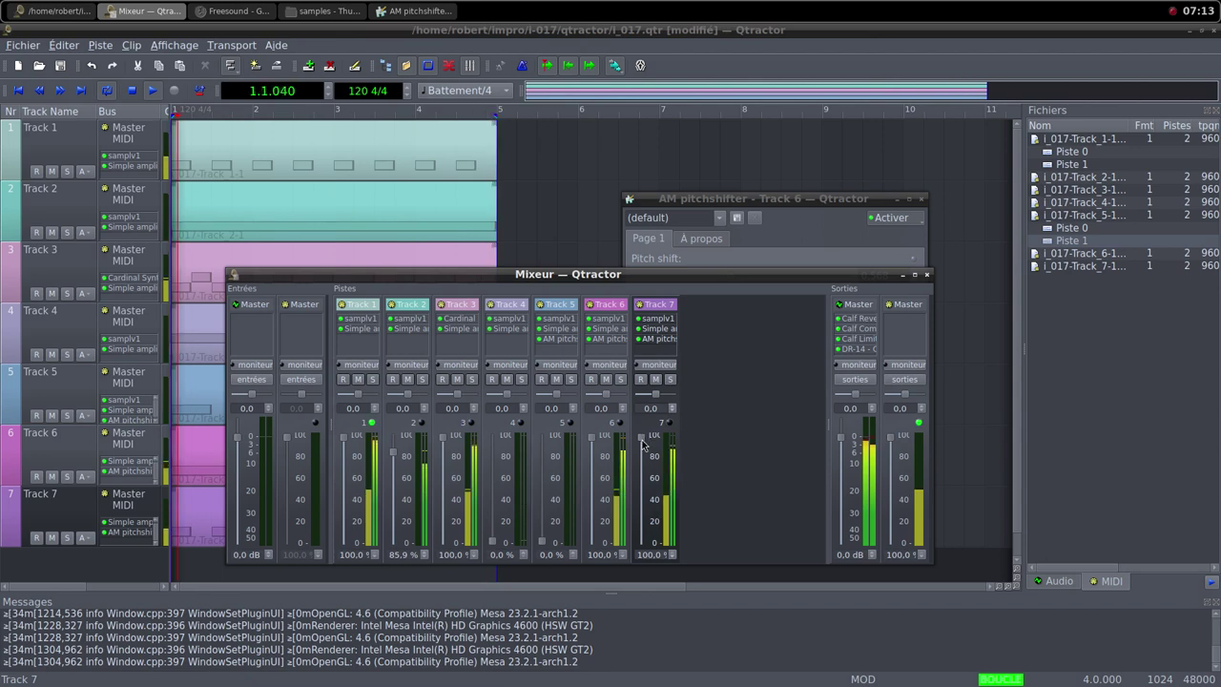
drag(641, 437, 640, 553)
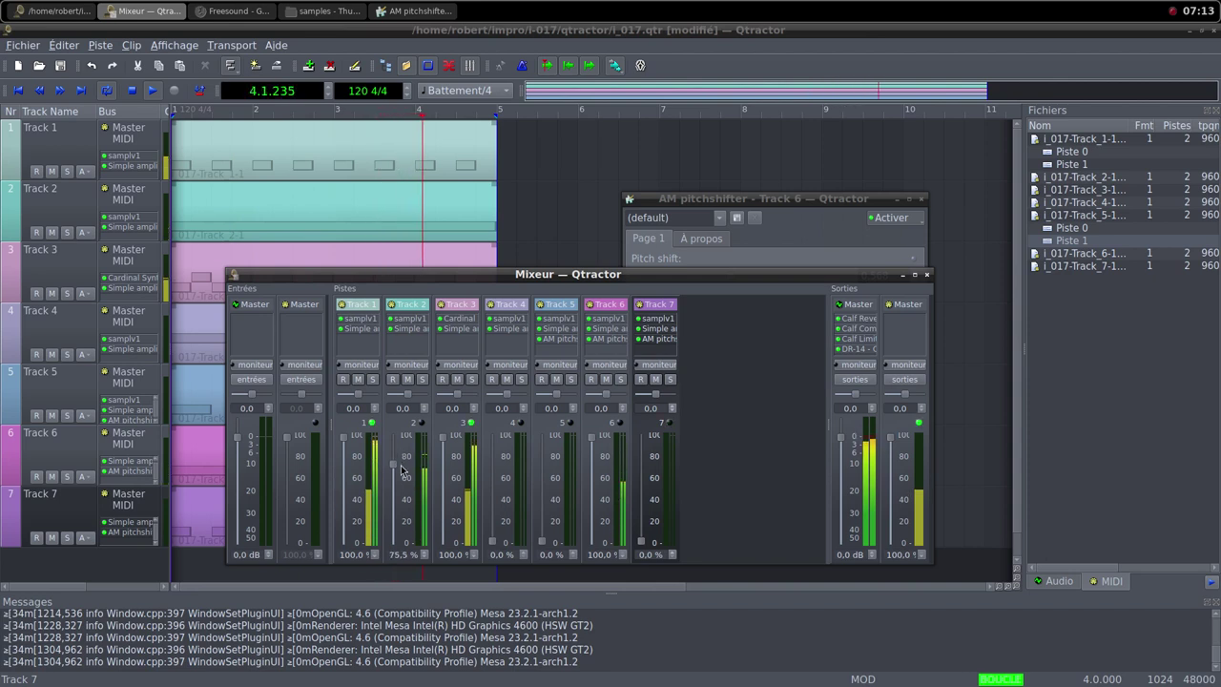
drag(402, 490, 401, 545)
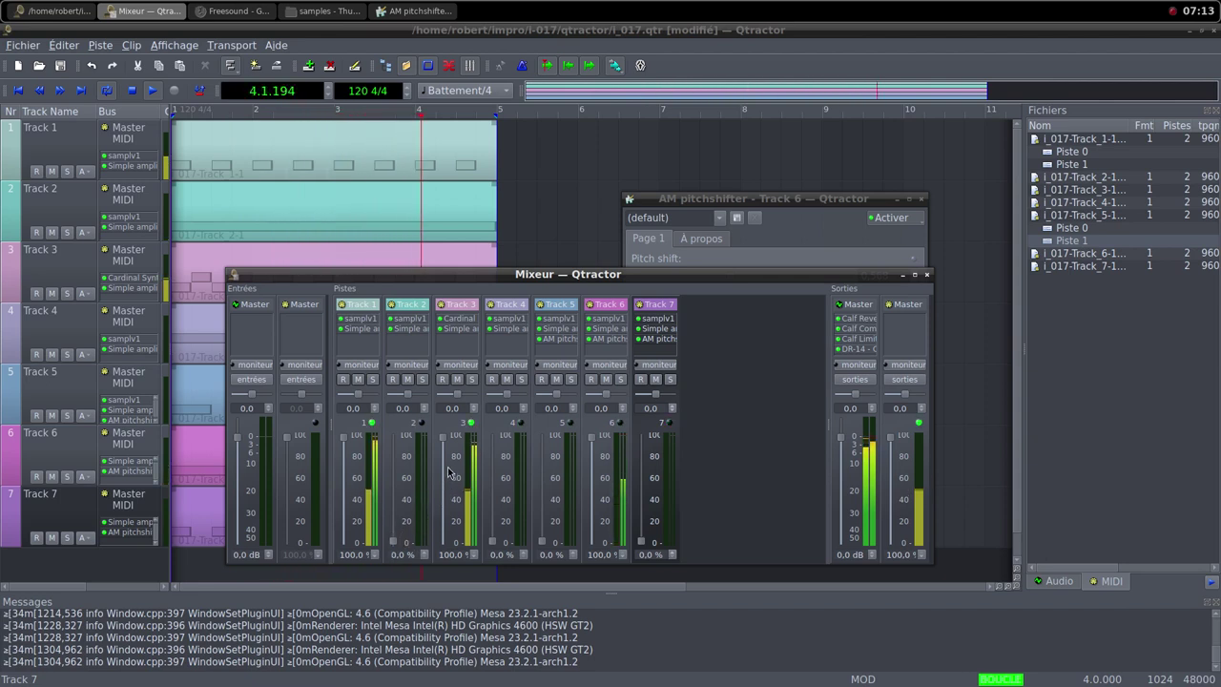
mouse_move(448, 472)
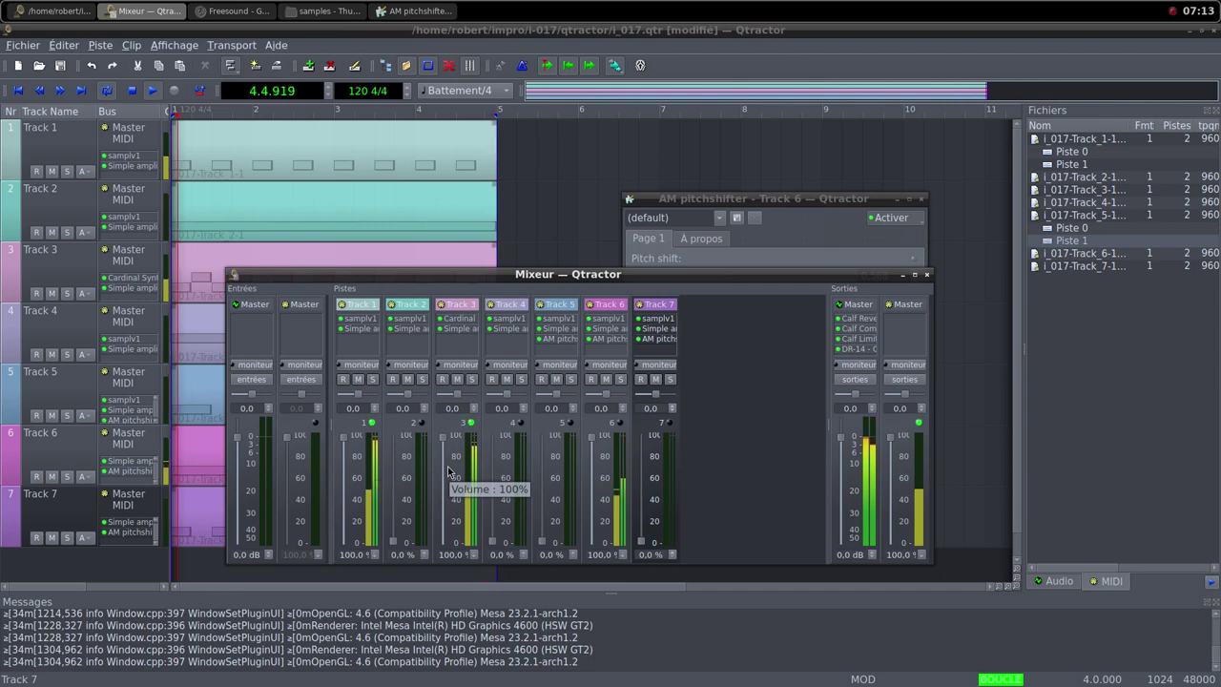
mouse_move(347, 444)
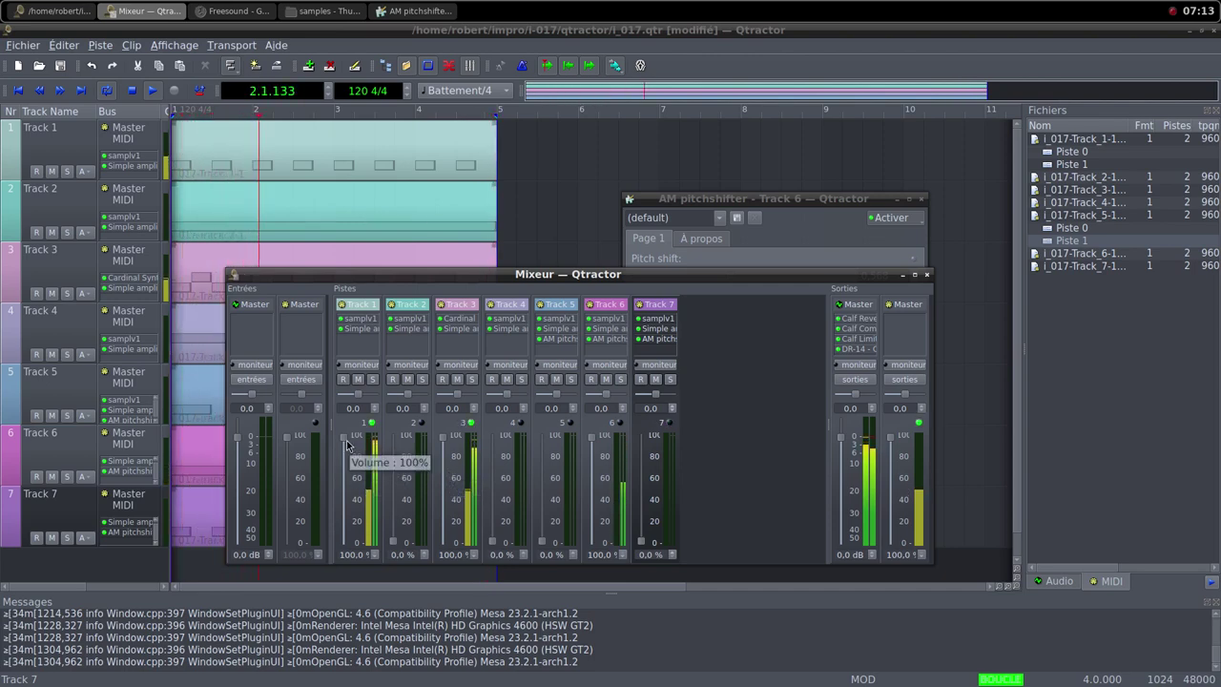
drag(346, 444, 360, 548)
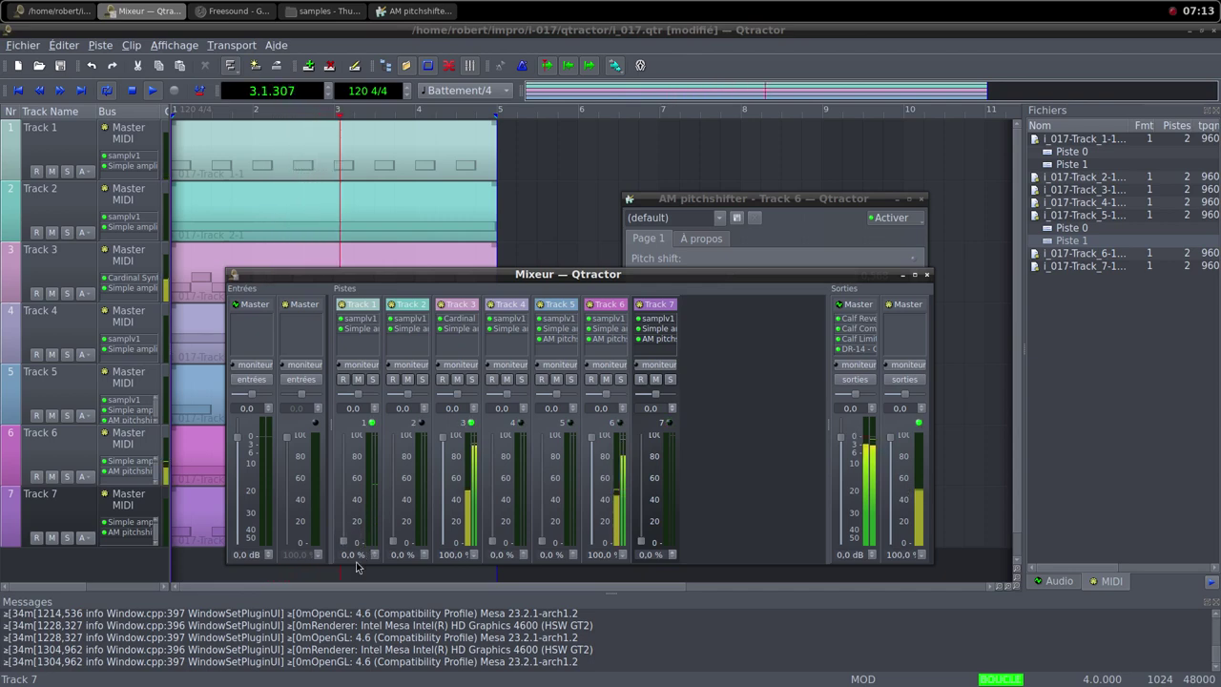
Gradually lower the Host Audio level in Track 3's Cardinal Synth to -inf dB and close the synth window
double_click(463, 326)
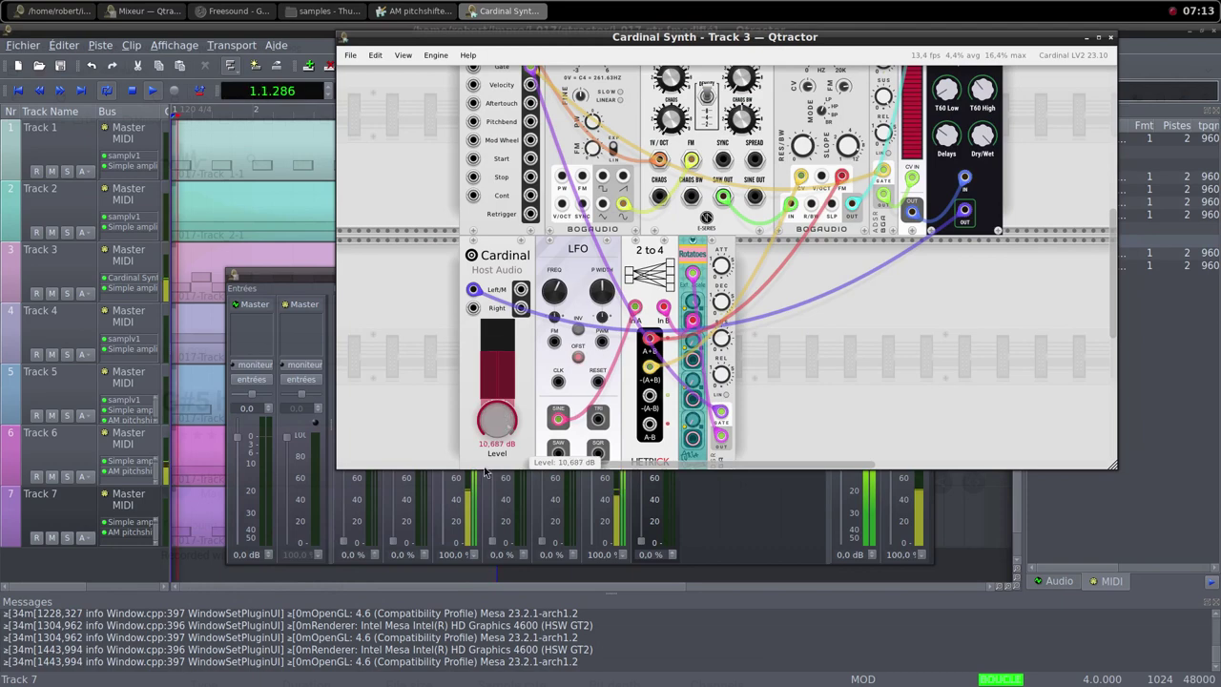
drag(483, 471, 487, 499)
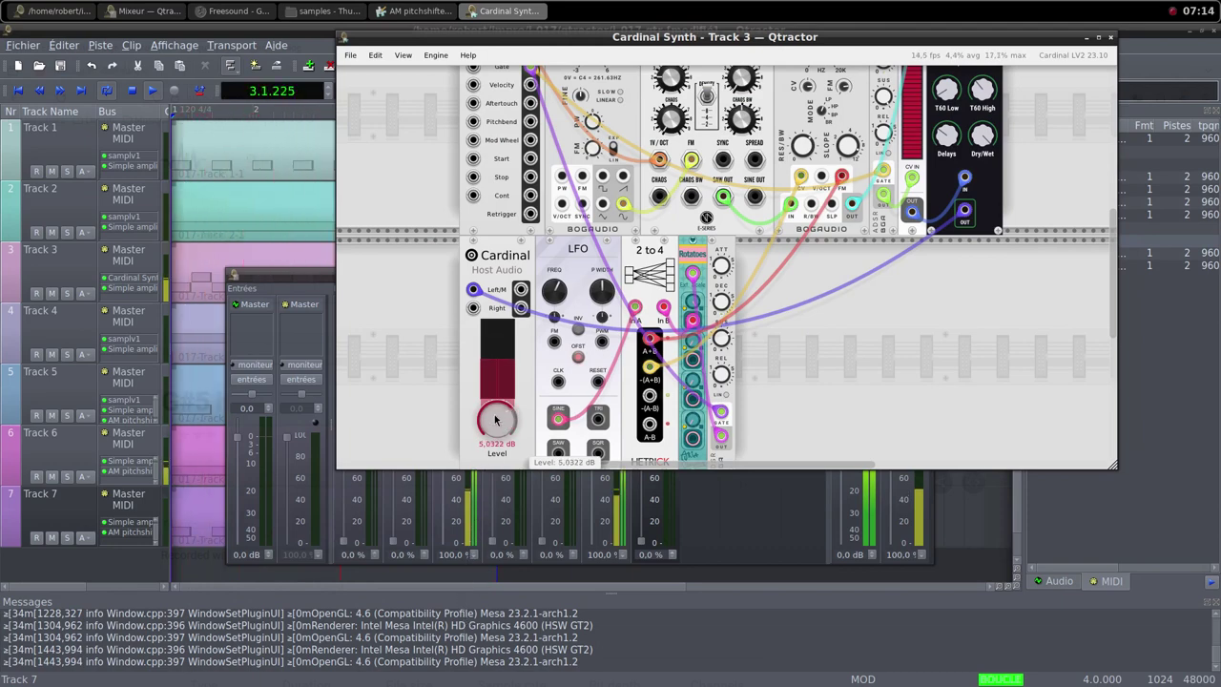
drag(495, 420, 496, 452)
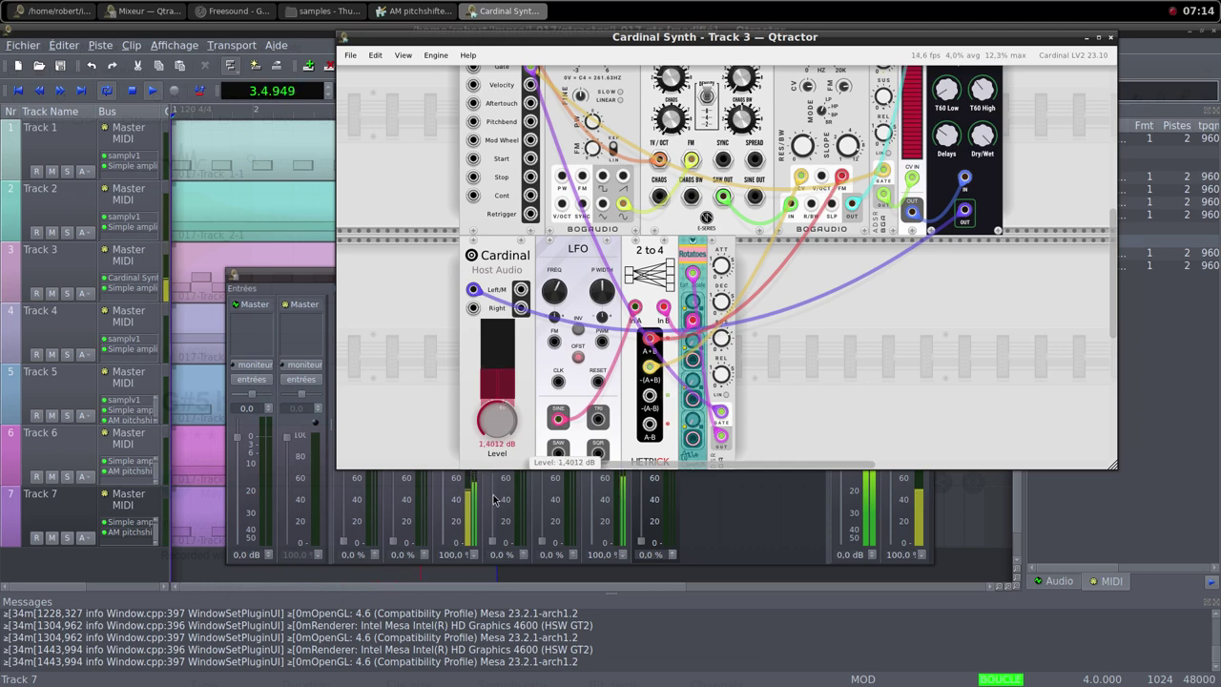
mouse_move(494, 500)
mouse_down()
mouse_move(496, 575)
mouse_move(495, 419)
mouse_move(495, 483)
mouse_up()
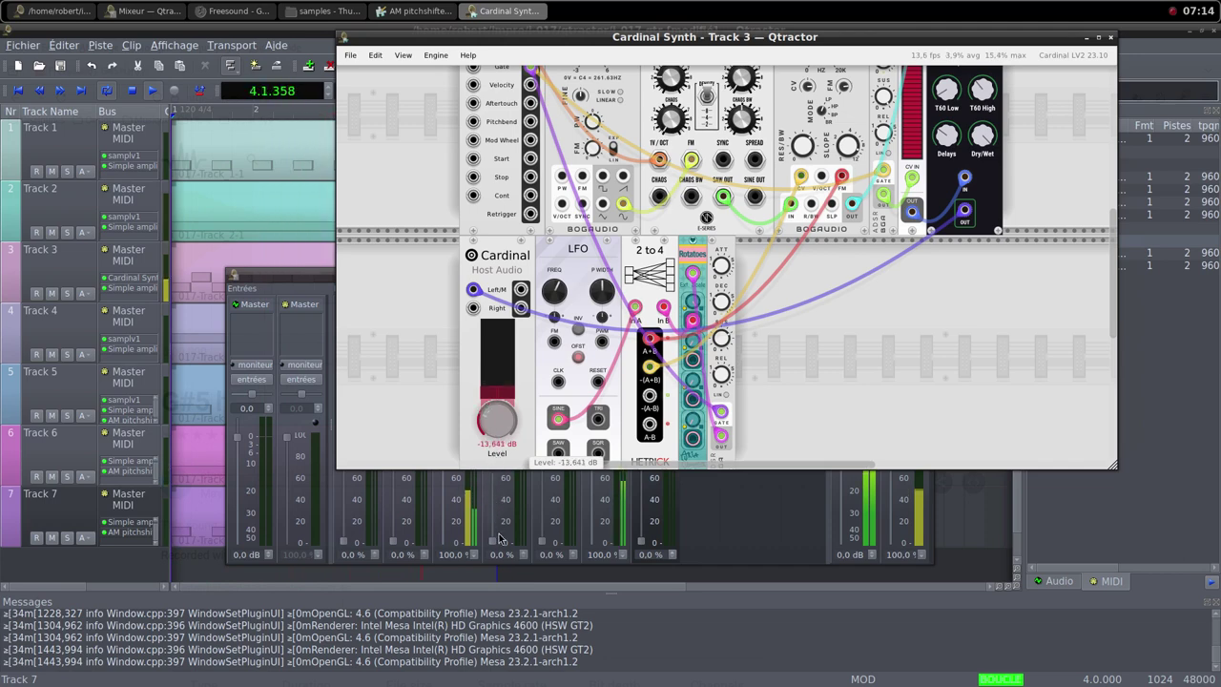
mouse_move(499, 539)
mouse_down()
mouse_move(493, 422)
mouse_move(506, 553)
mouse_up()
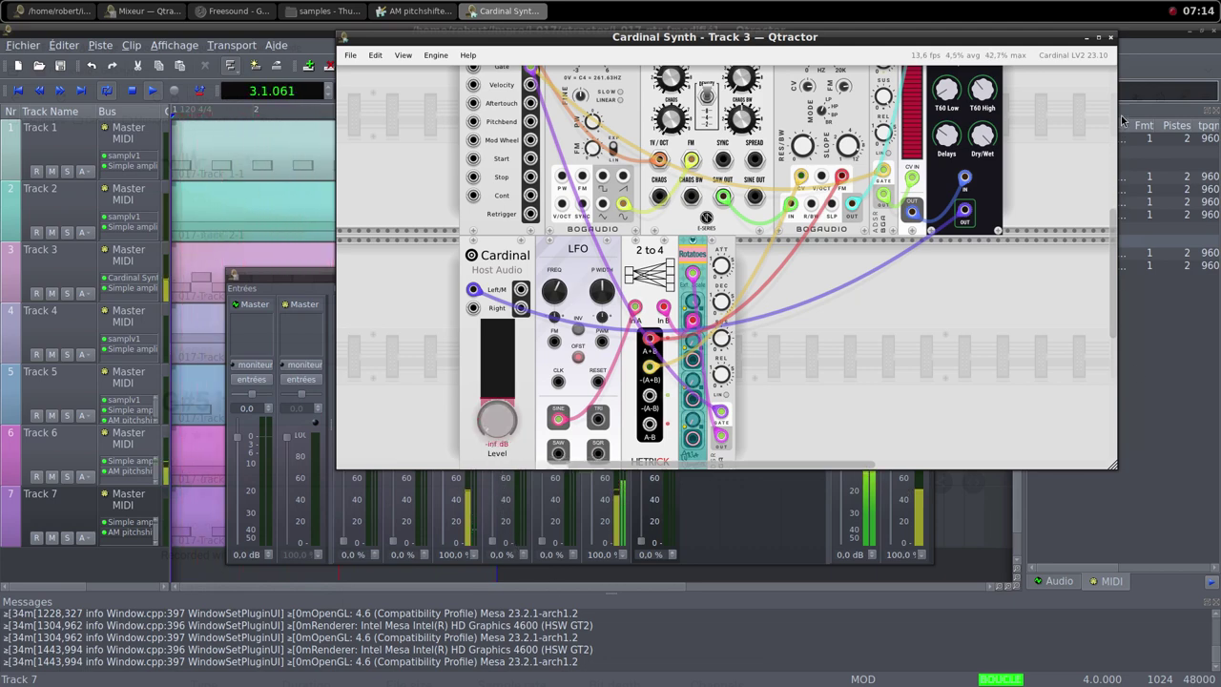
click(1110, 38)
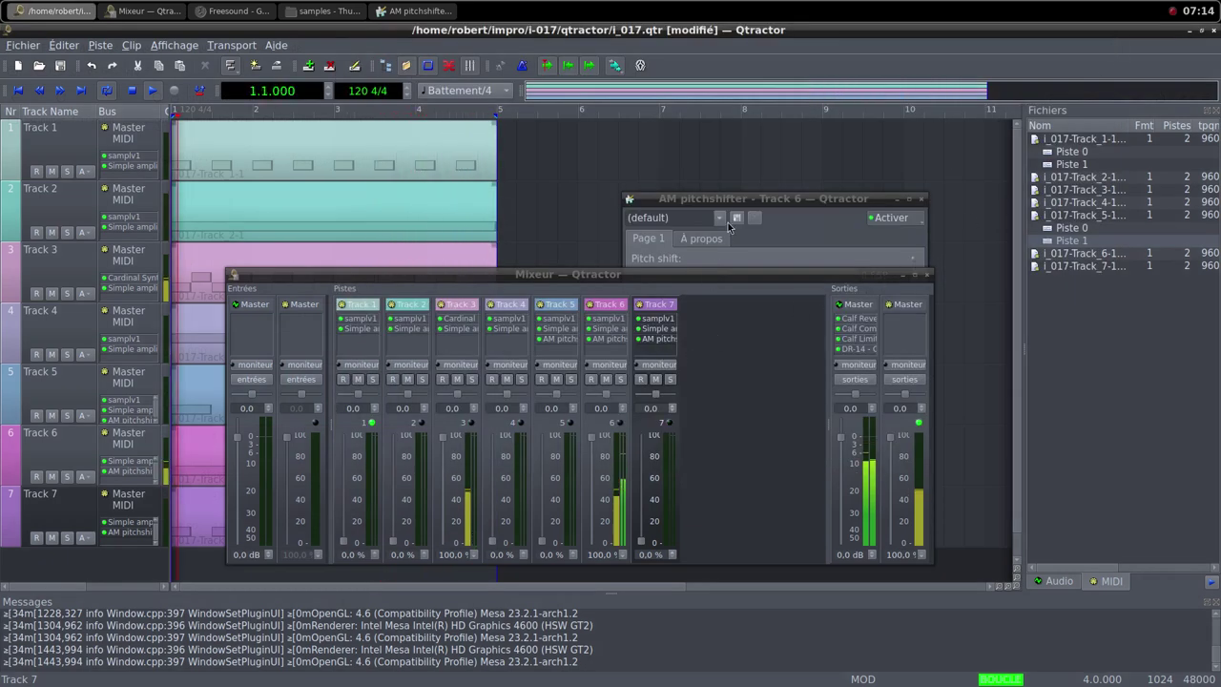
click(922, 198)
double_click(657, 339)
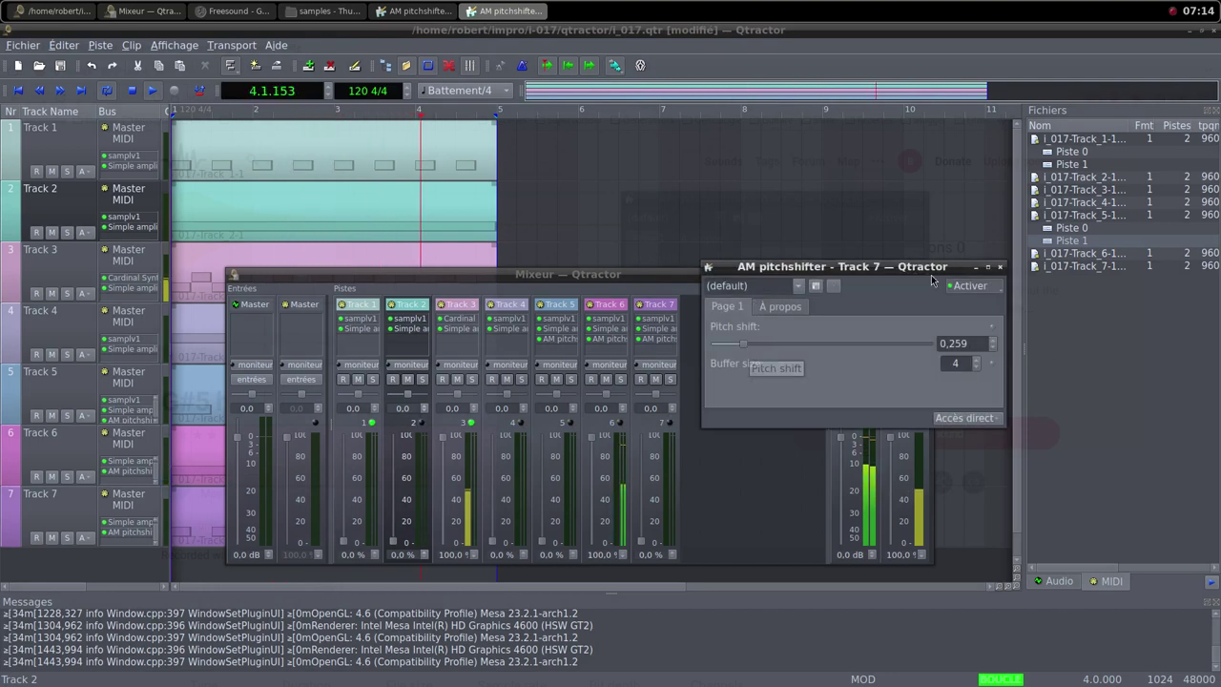
click(999, 266)
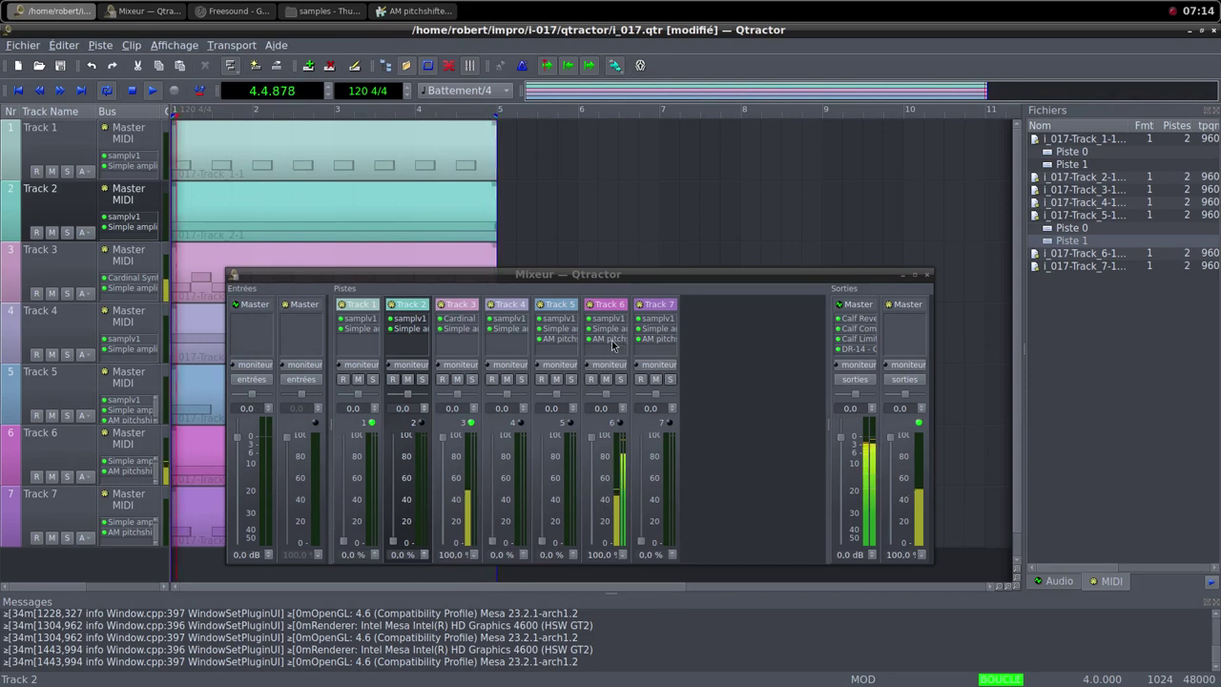
Gradually lower the pitch shift of Track 6's AM pitchshifter through 0.415 to near its minimum and close the plugin window
double_click(610, 339)
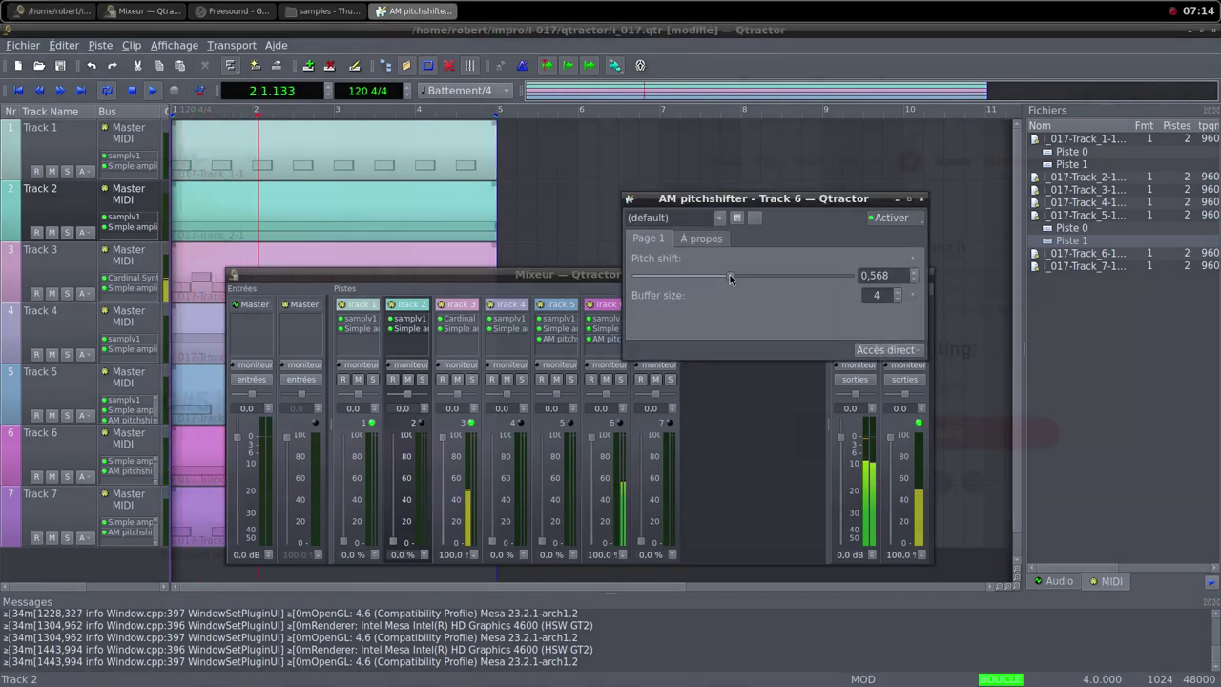
drag(727, 278, 721, 280)
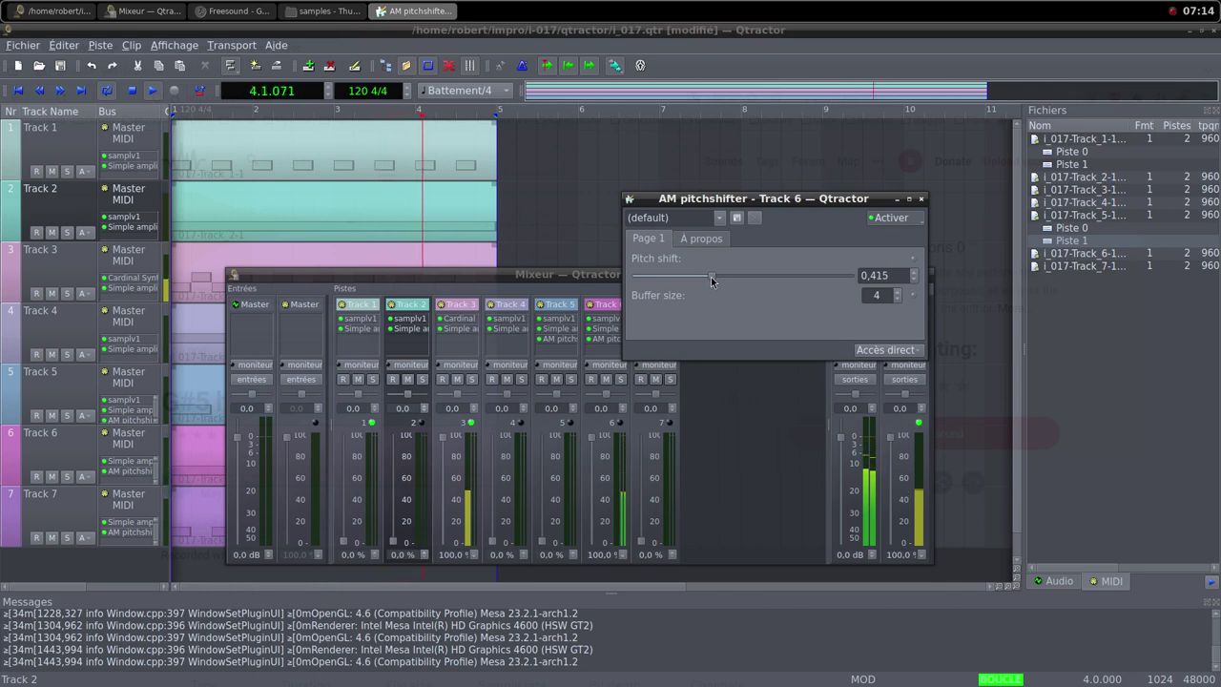
drag(702, 277, 639, 290)
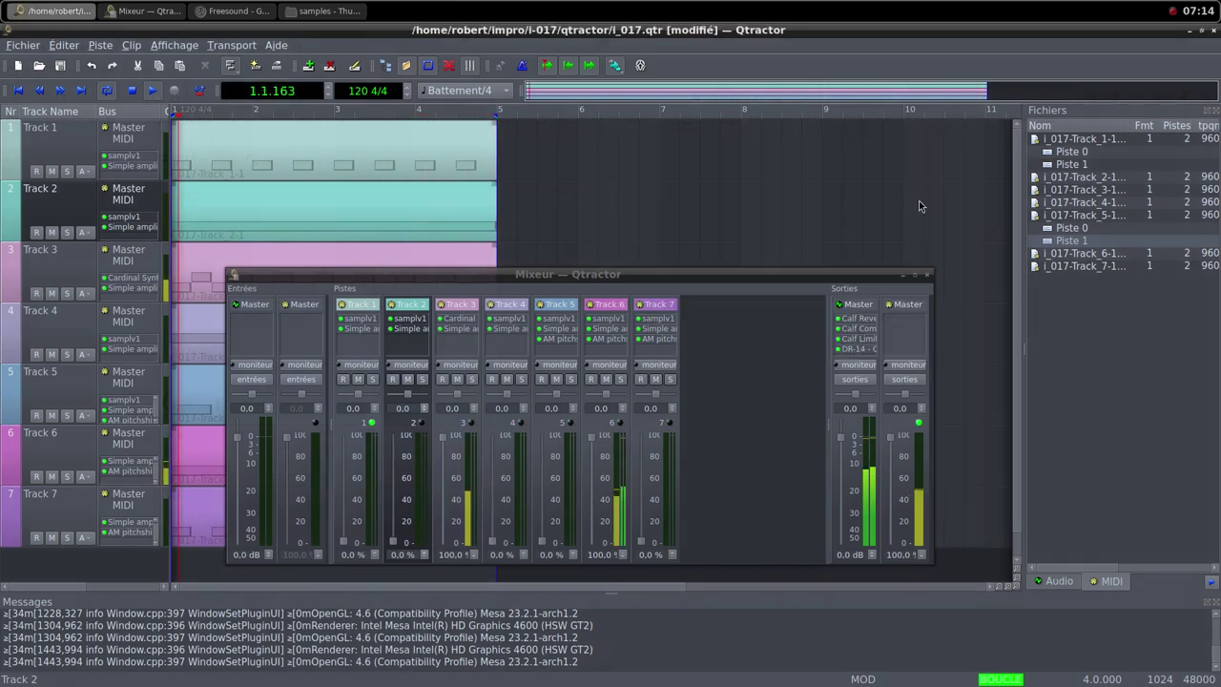
click(921, 199)
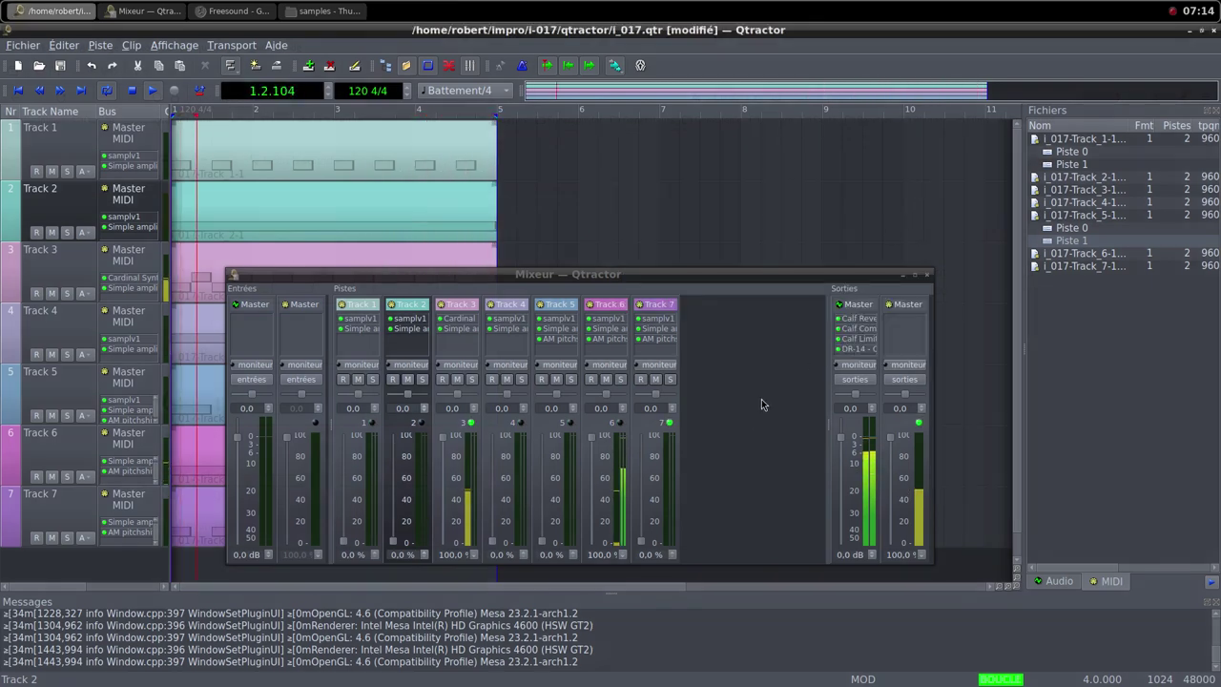
Slowly fade out Track 6 in the mixer by lowering its volume to 0 %
click(592, 441)
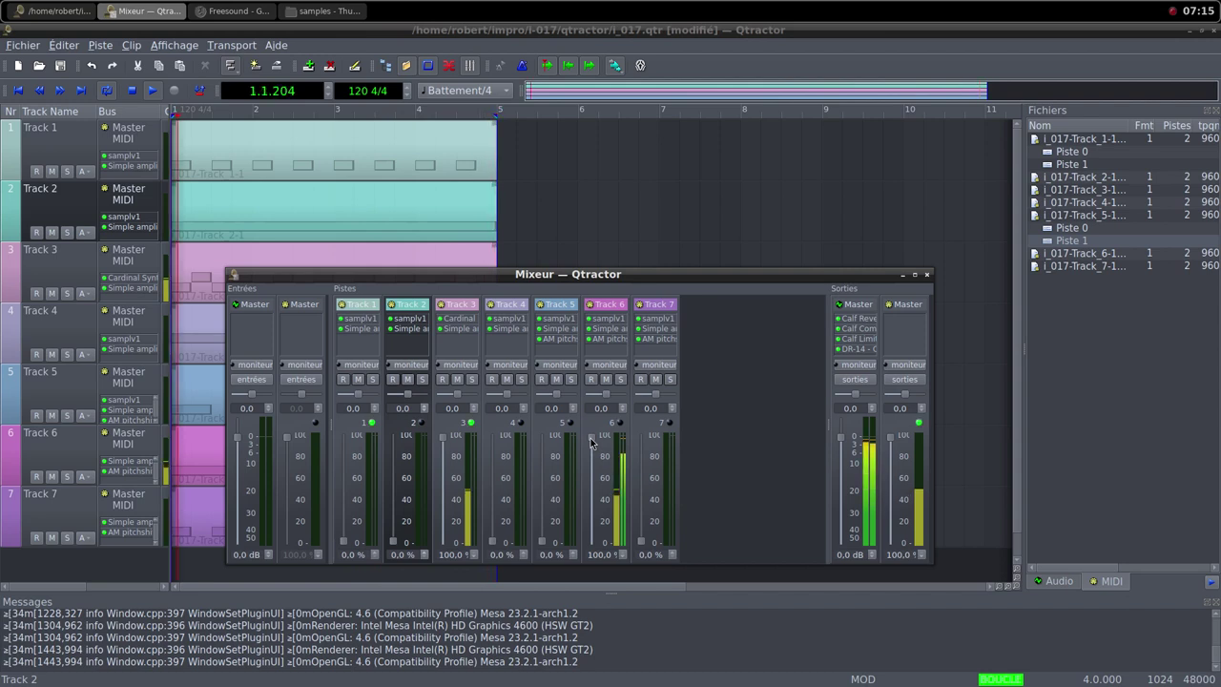
drag(591, 441, 598, 458)
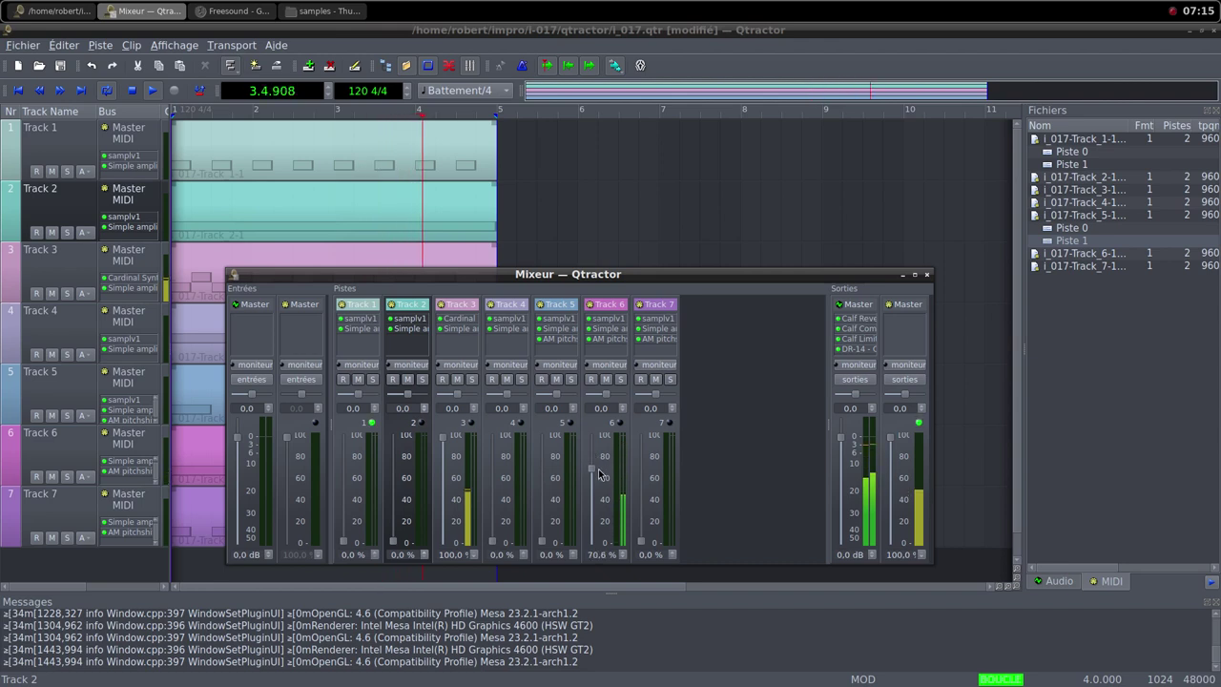
drag(602, 487, 598, 543)
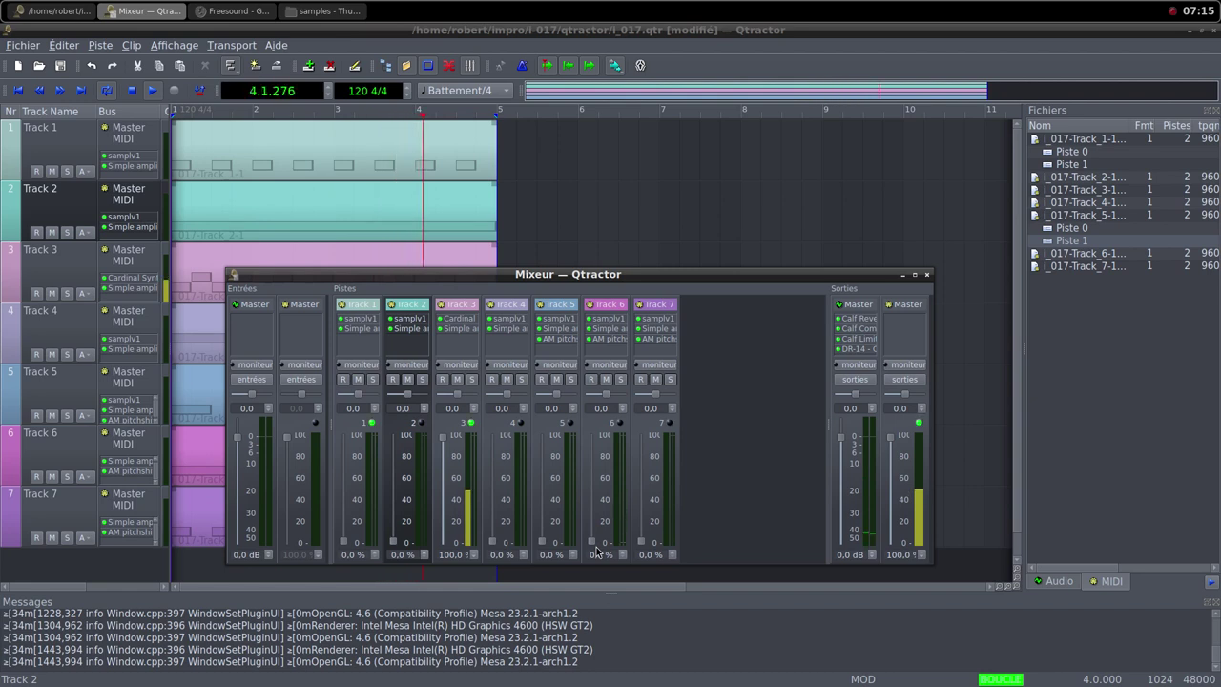